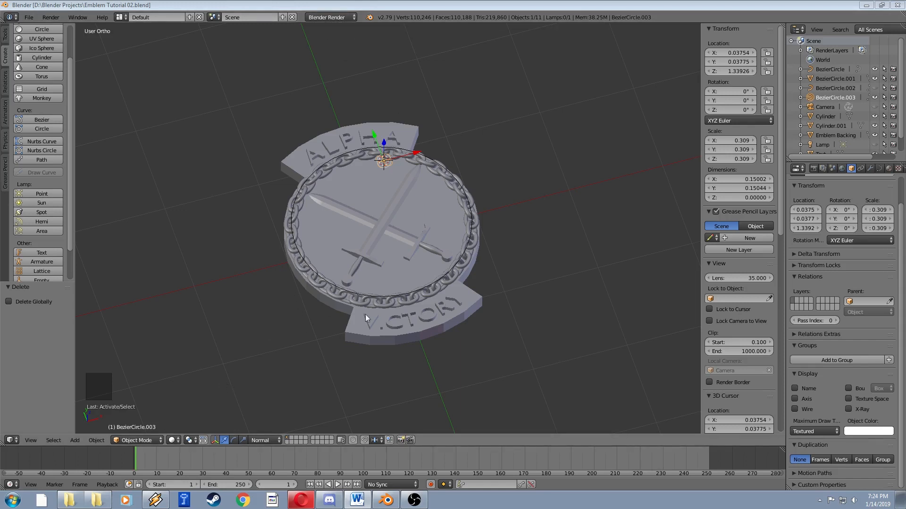
# - Preview the emblem in Rendered viewport shading, and return to Solid shading
pyautogui.scroll(1, 401, 283)
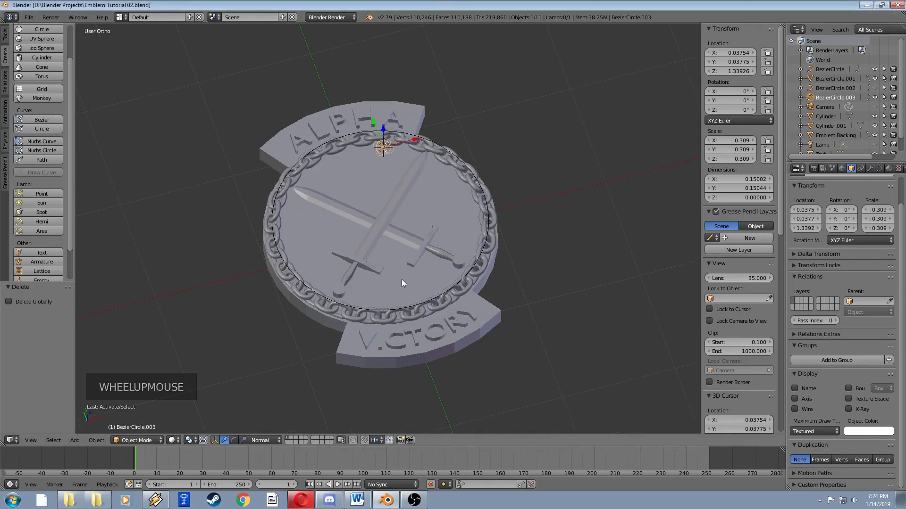
pyautogui.keyDown('shift'); pyautogui.moveTo(402, 283); pyautogui.dragTo(391, 271, button='middle'); pyautogui.keyUp('shift')
pyautogui.click(173, 440)
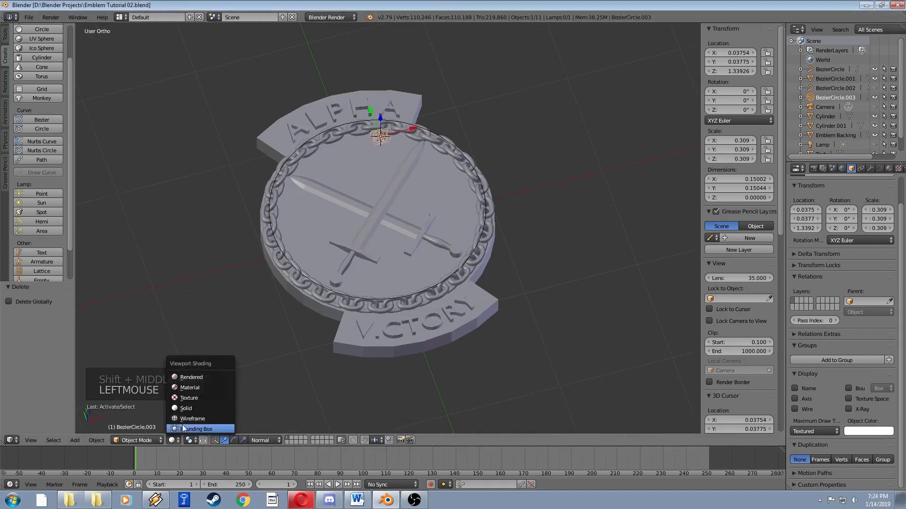
pyautogui.click(197, 377)
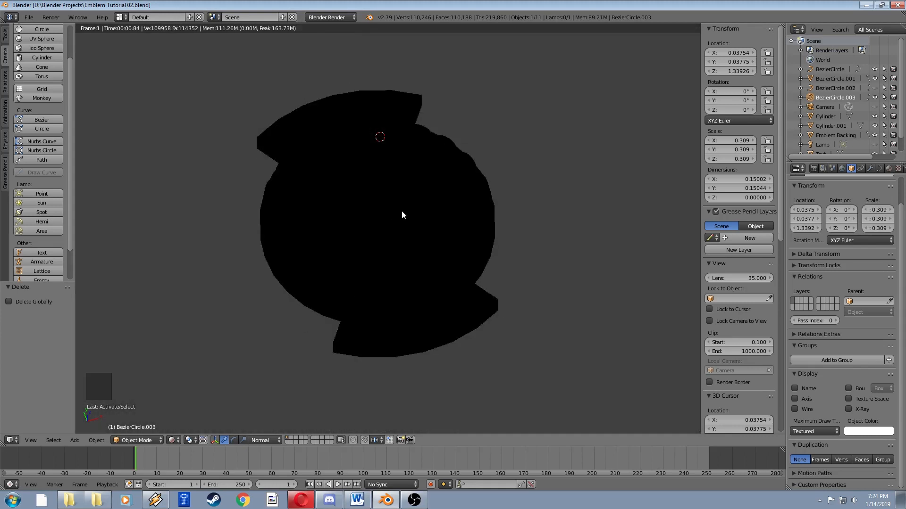
pyautogui.click(174, 441)
pyautogui.click(184, 411)
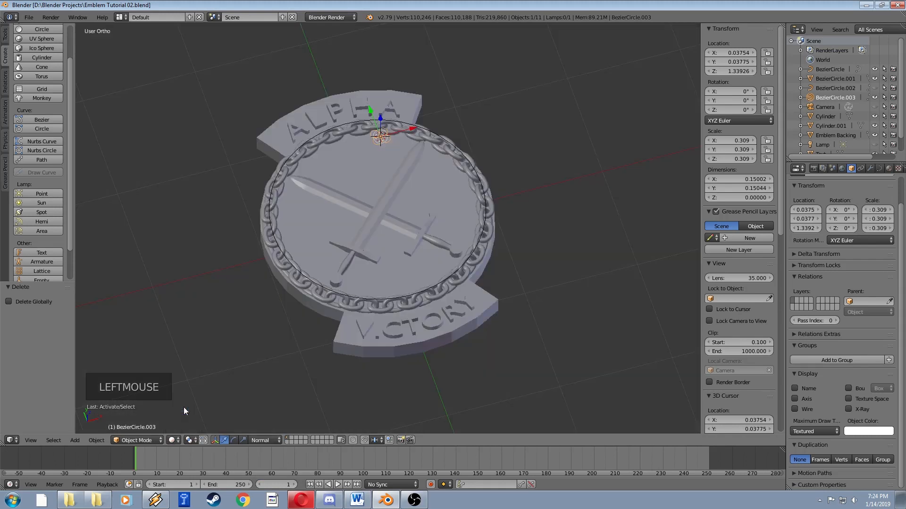
# - Add a point lamp above the emblem and raise it about 0.438 along the Z axis
pyautogui.moveTo(357, 220); pyautogui.dragTo(362, 177, button='middle')
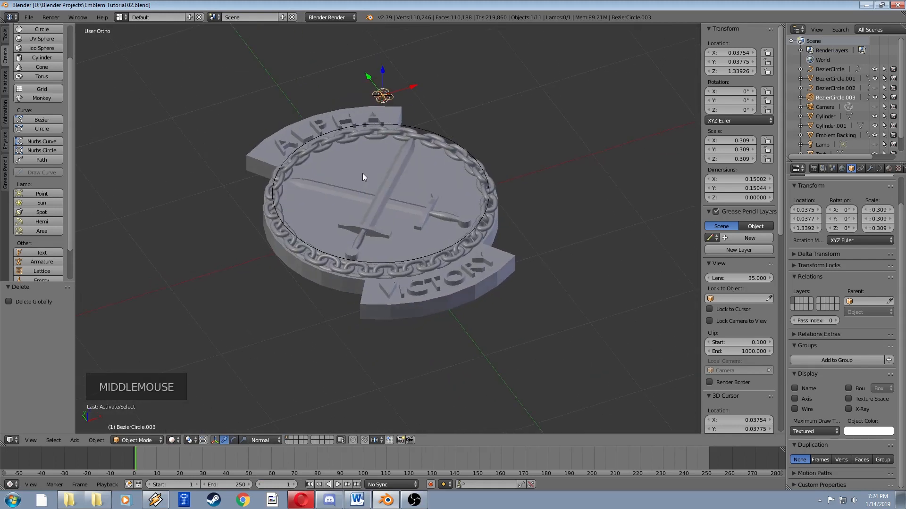
pyautogui.scroll(-11, 52, 219)
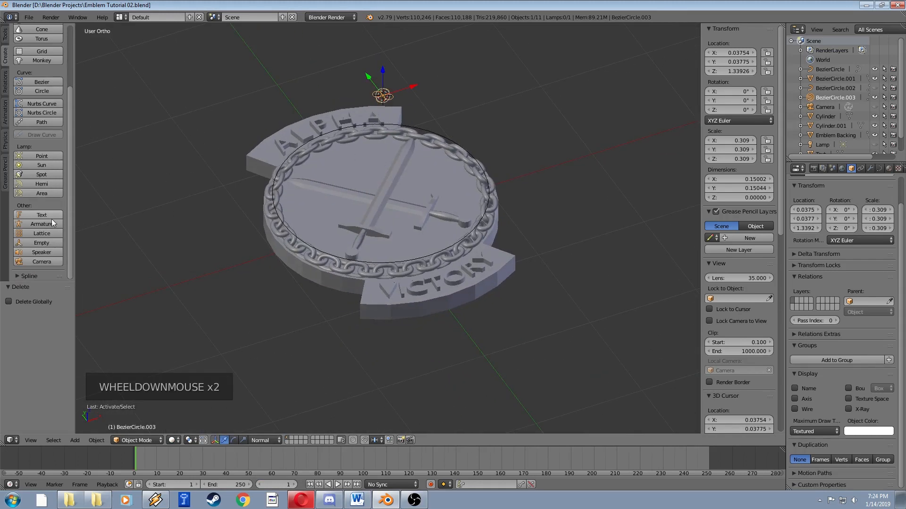
pyautogui.click(40, 156)
pyautogui.moveTo(477, 137); pyautogui.dragTo(485, 133, button='middle')
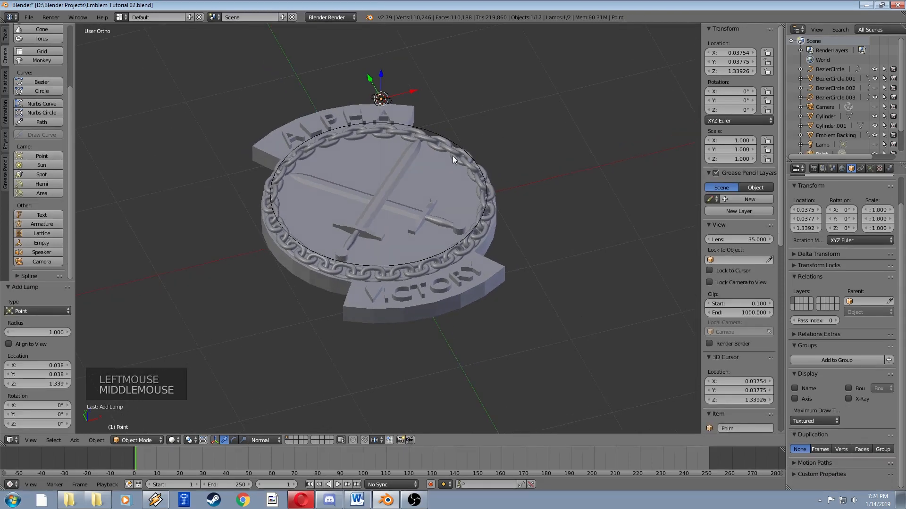
pyautogui.press('g')
pyautogui.press('z')
pyautogui.click(465, 117)
pyautogui.press('z')
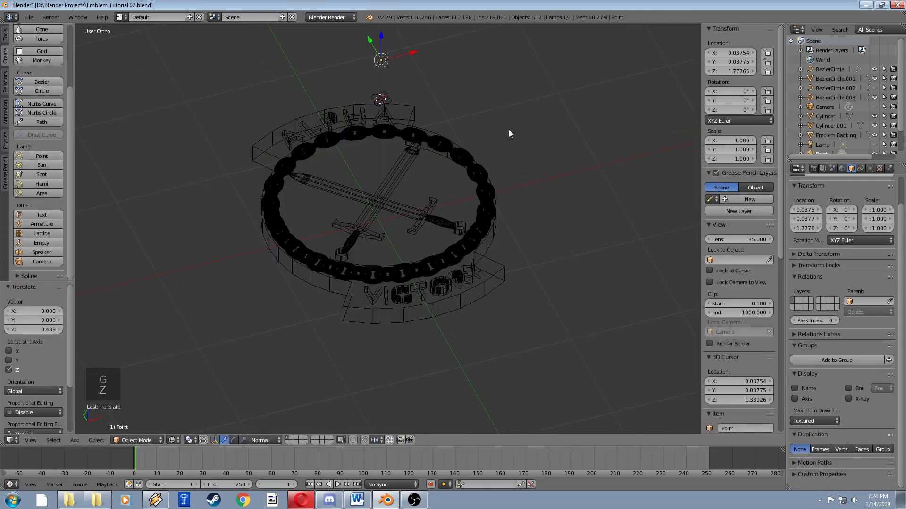
pyautogui.press('z')
# - Check the point lamp's lighting on the emblem in Rendered shading, and go back to Solid shading
pyautogui.click(174, 439)
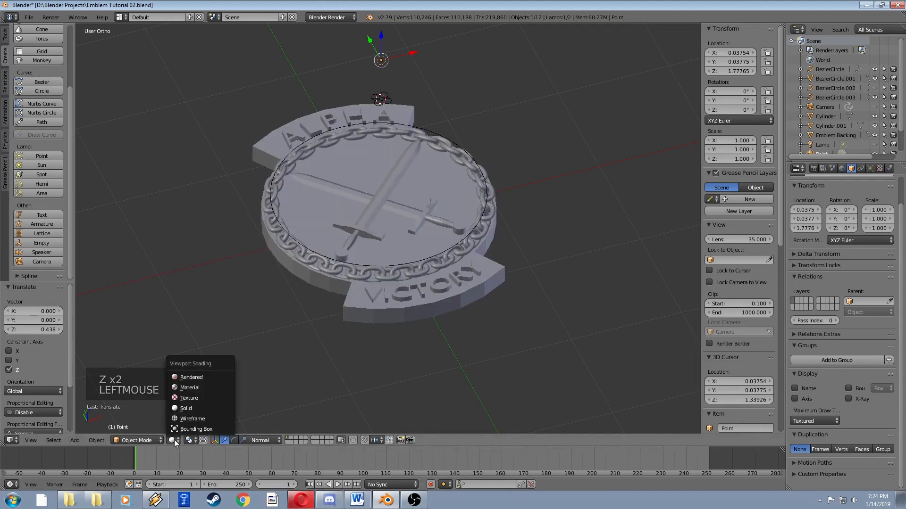
pyautogui.click(193, 377)
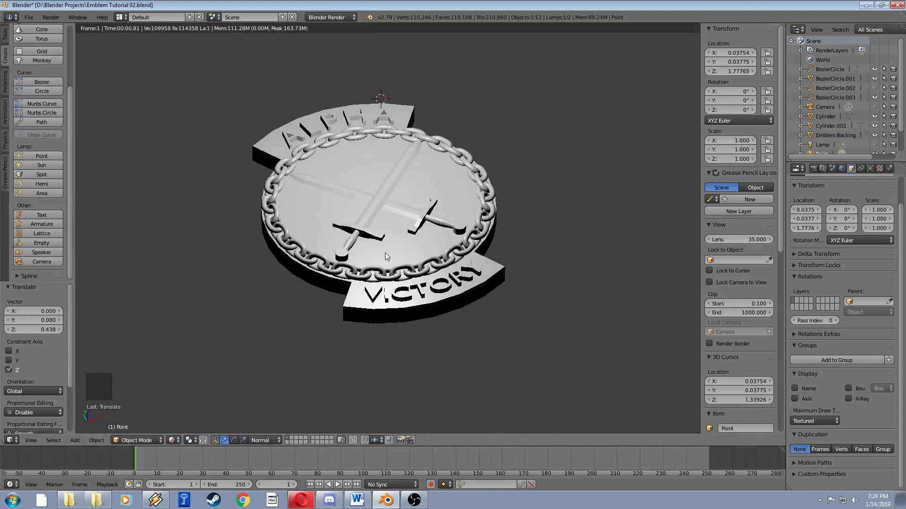
pyautogui.moveTo(385, 253); pyautogui.dragTo(430, 223, button='middle')
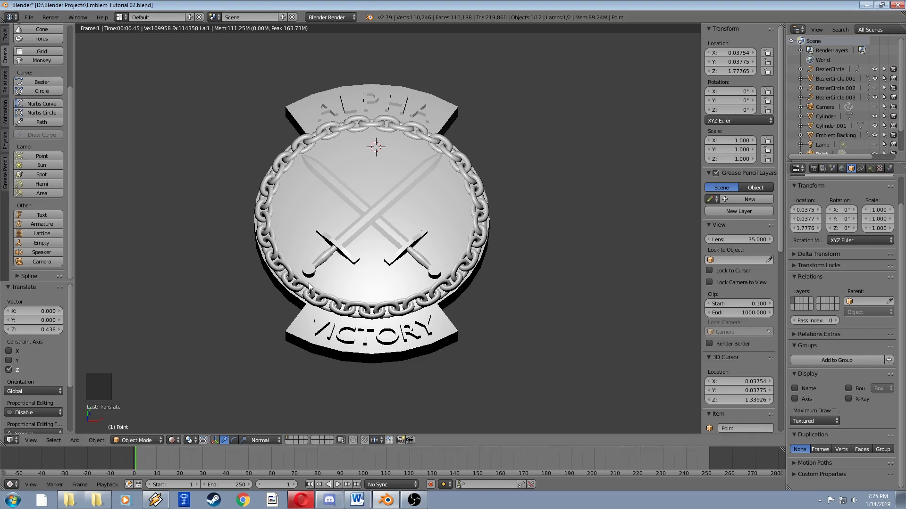
pyautogui.click(173, 441)
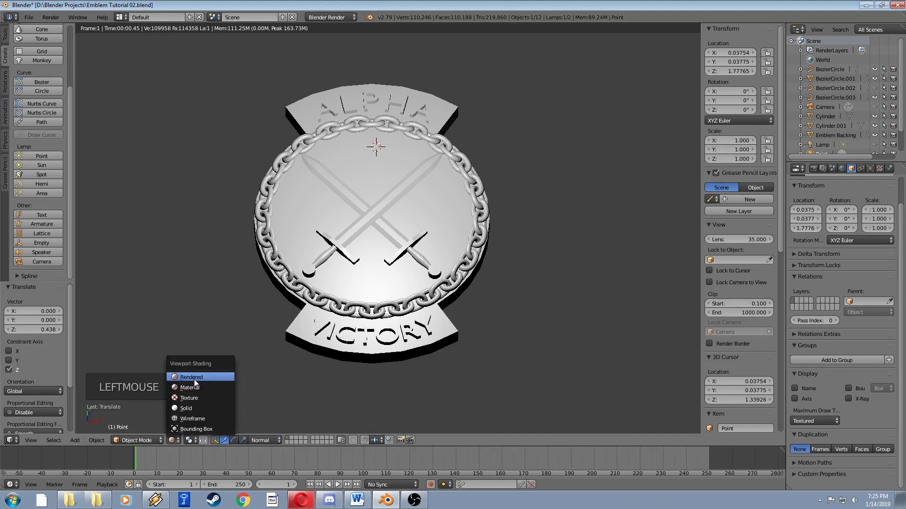
pyautogui.click(188, 409)
pyautogui.moveTo(305, 235); pyautogui.dragTo(332, 213, button='middle')
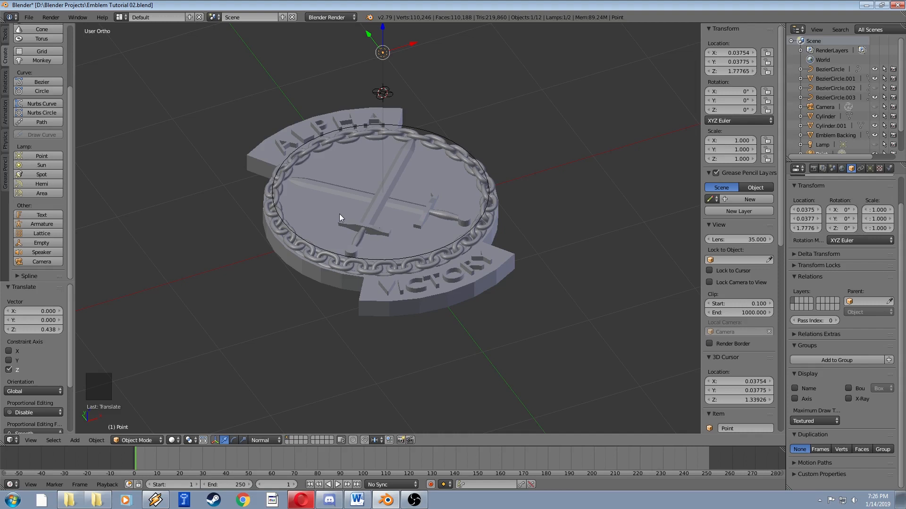
# - Switch the render engine to Cycles Render and show the viewport in Rendered shading
pyautogui.click(339, 18)
pyautogui.click(315, 49)
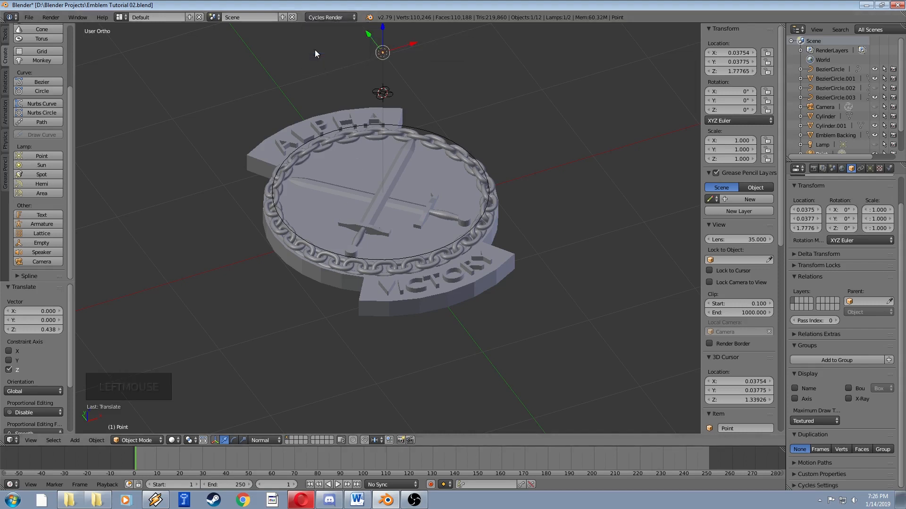
pyautogui.click(334, 17)
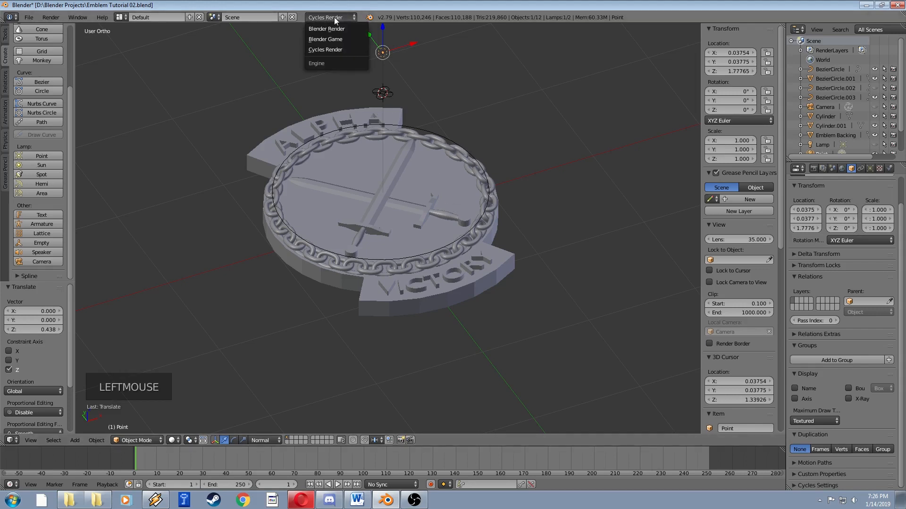
pyautogui.click(327, 50)
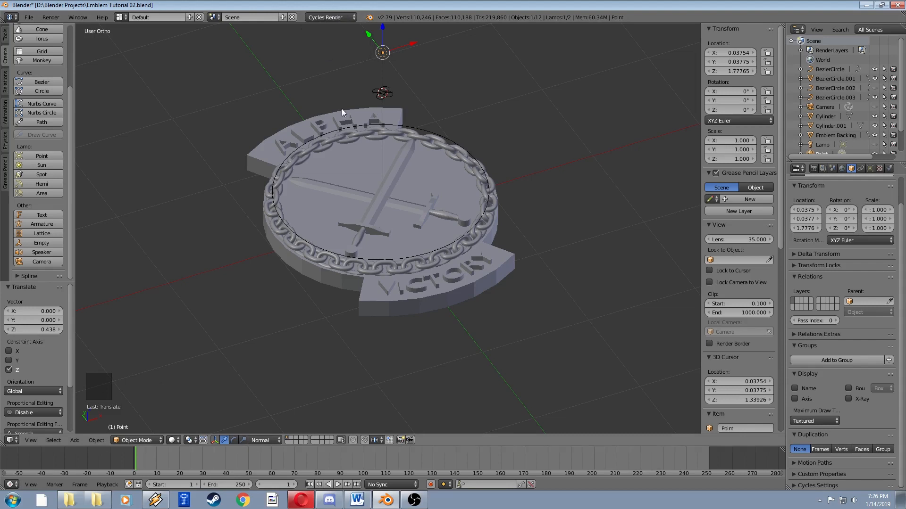
pyautogui.click(173, 440)
pyautogui.click(187, 377)
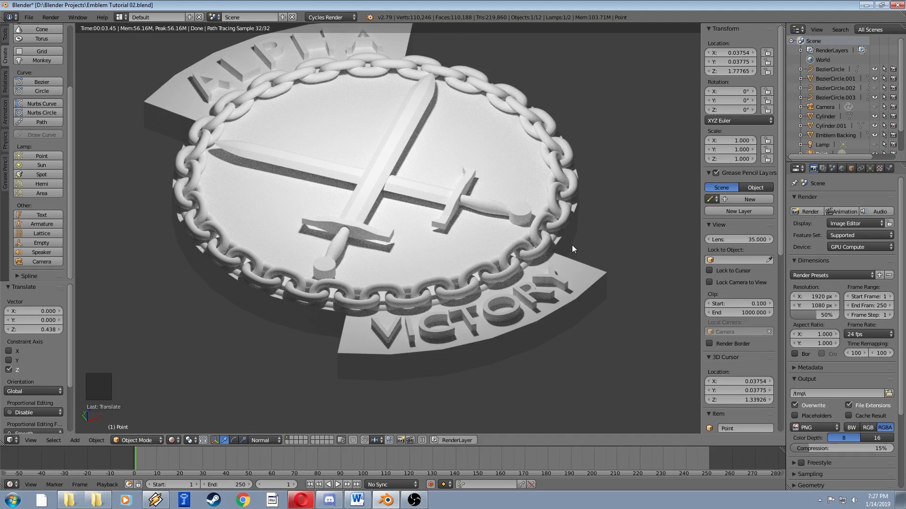
# - Examine the shadows on the chain, swords and lettering in the Cycles preview, and restore Solid shading
pyautogui.scroll(-2, 509, 250)
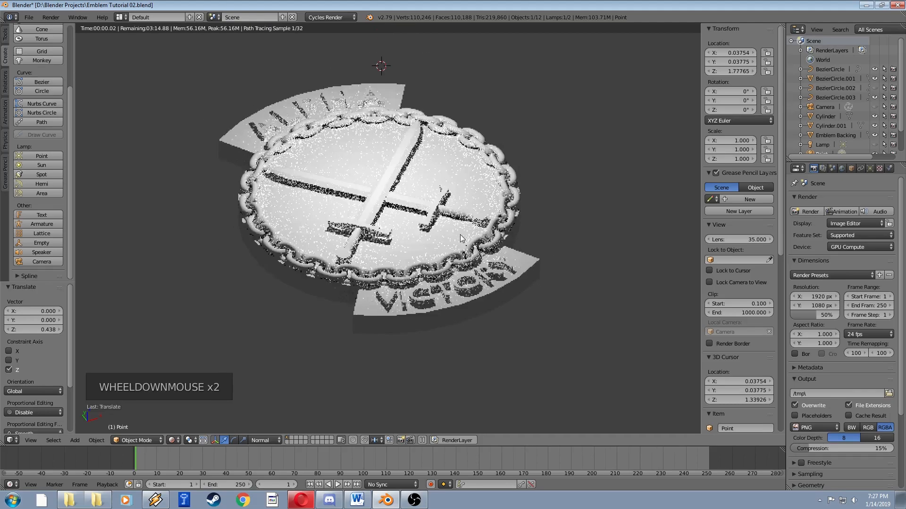
pyautogui.keyDown('shift'); pyautogui.moveTo(460, 234); pyautogui.dragTo(430, 232, button='middle'); pyautogui.keyUp('shift')
pyautogui.scroll(-2, 434, 258)
pyautogui.scroll(1, 434, 259)
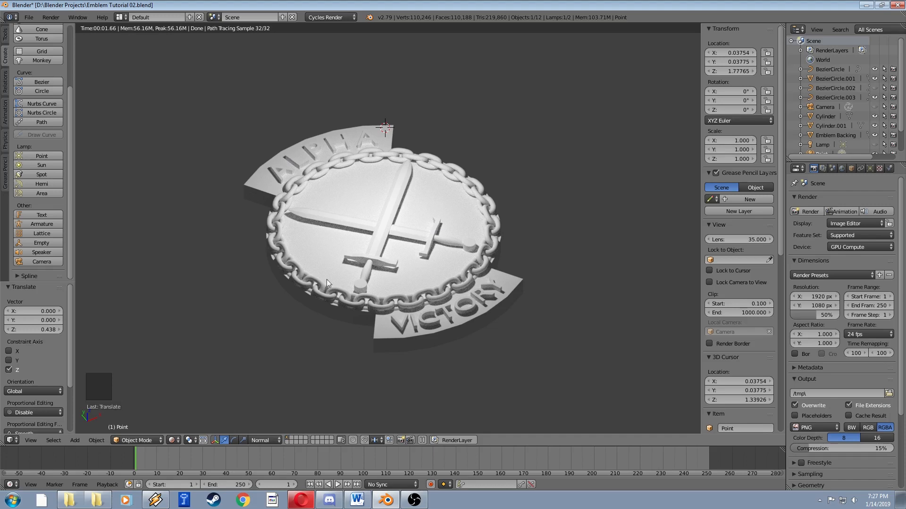
pyautogui.scroll(2, 406, 255)
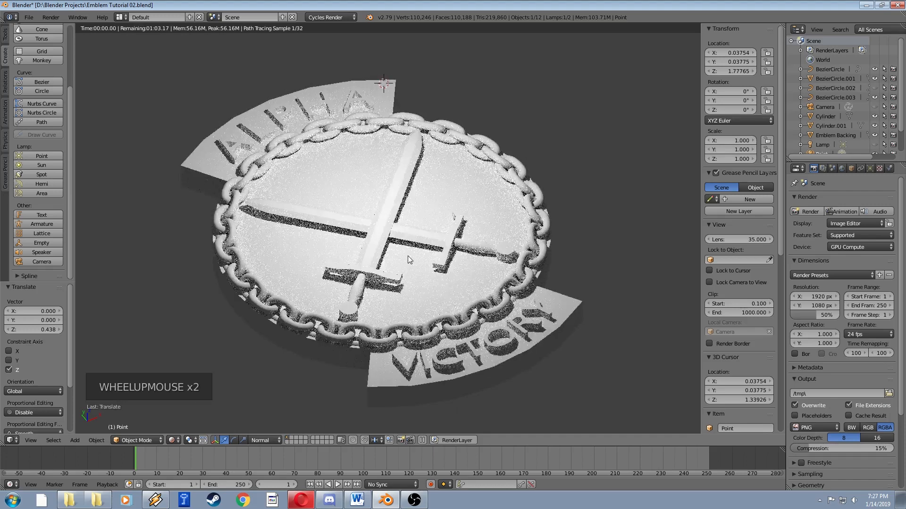
pyautogui.scroll(-3, 411, 253)
pyautogui.scroll(1, 411, 254)
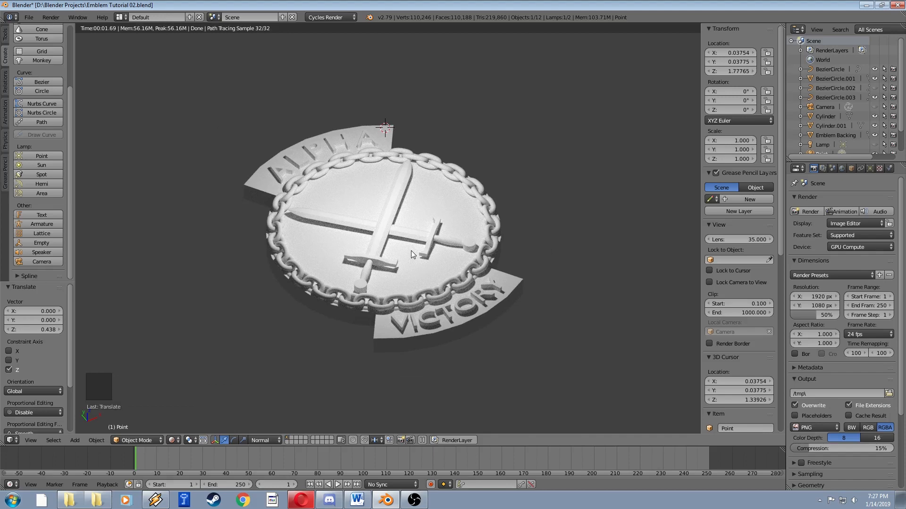
pyautogui.moveTo(437, 253); pyautogui.dragTo(435, 287, button='middle')
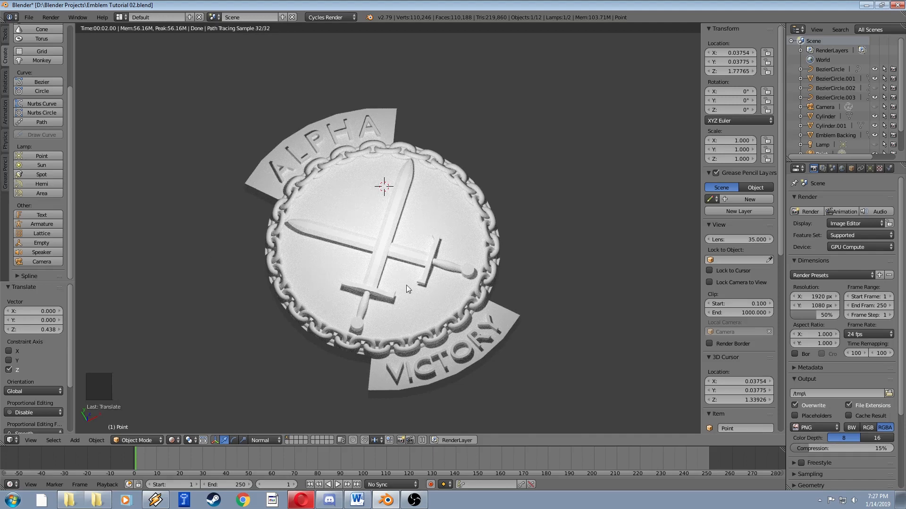
pyautogui.scroll(2, 364, 260)
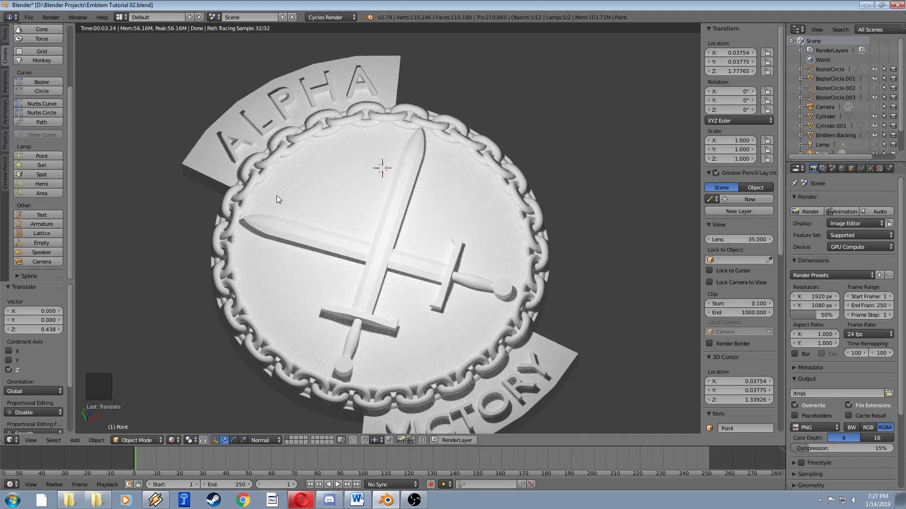
pyautogui.scroll(-2, 278, 207)
pyautogui.scroll(1, 351, 227)
pyautogui.scroll(-1, 356, 228)
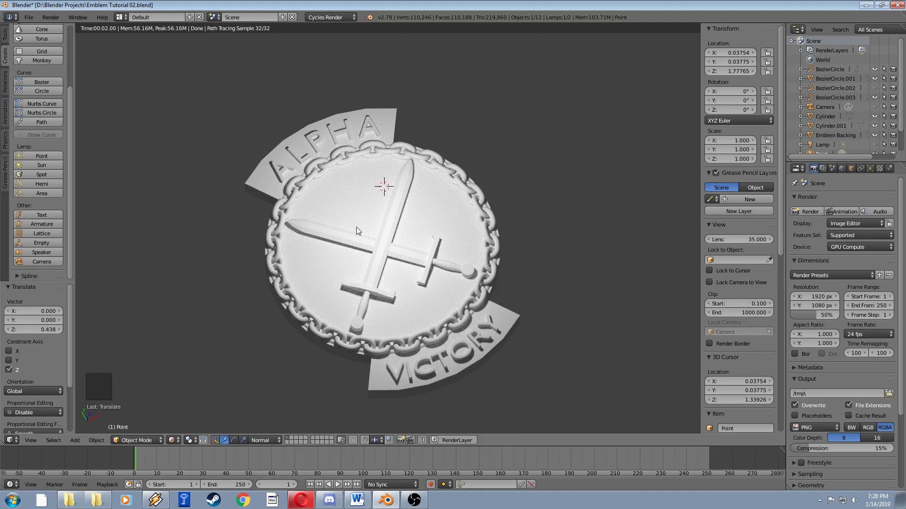
pyautogui.click(172, 440)
pyautogui.click(190, 406)
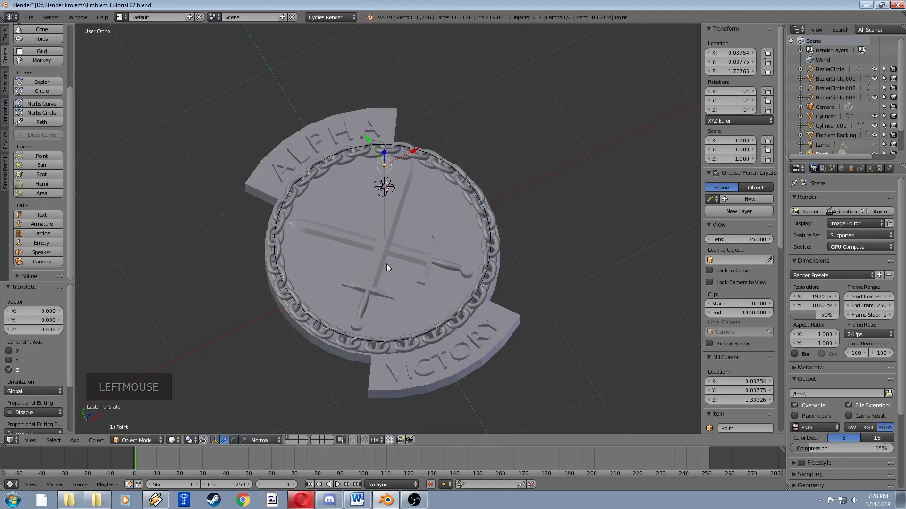
pyautogui.keyDown('shift'); pyautogui.moveTo(423, 244); pyautogui.dragTo(423, 225, button='middle'); pyautogui.keyUp('shift')
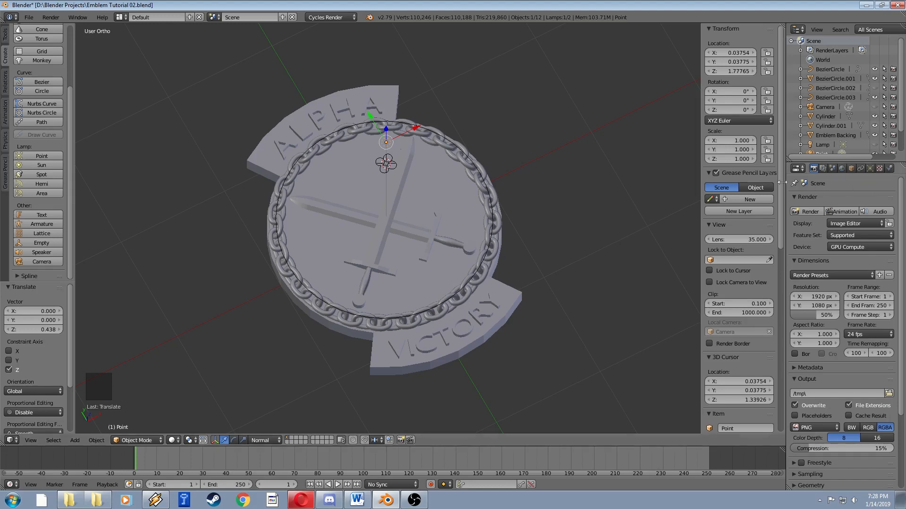
# - Give the Emblem Backing a new material and display it in Rendered shading
pyautogui.rightClick(348, 189)
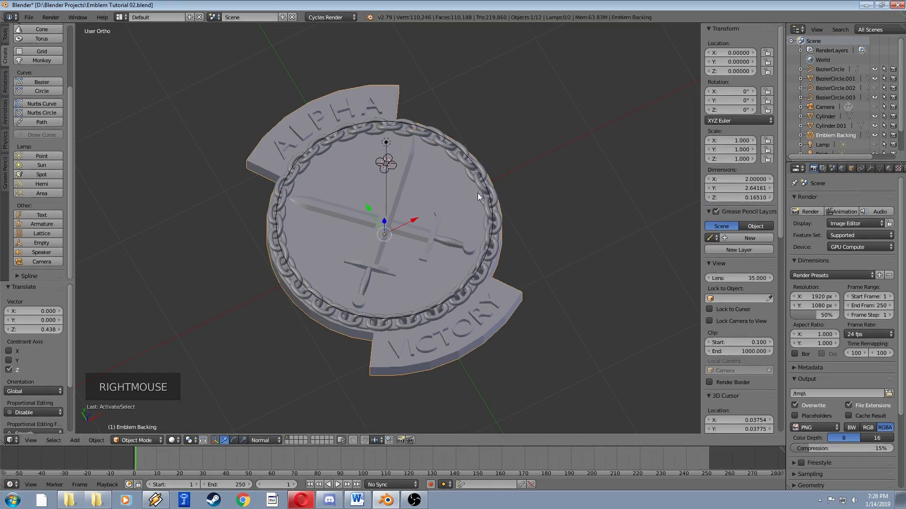
pyautogui.click(888, 169)
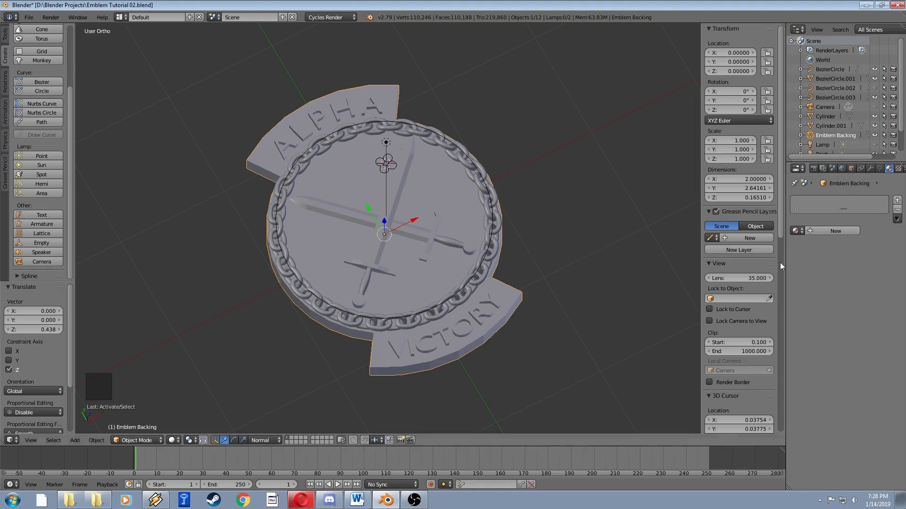
pyautogui.click(837, 231)
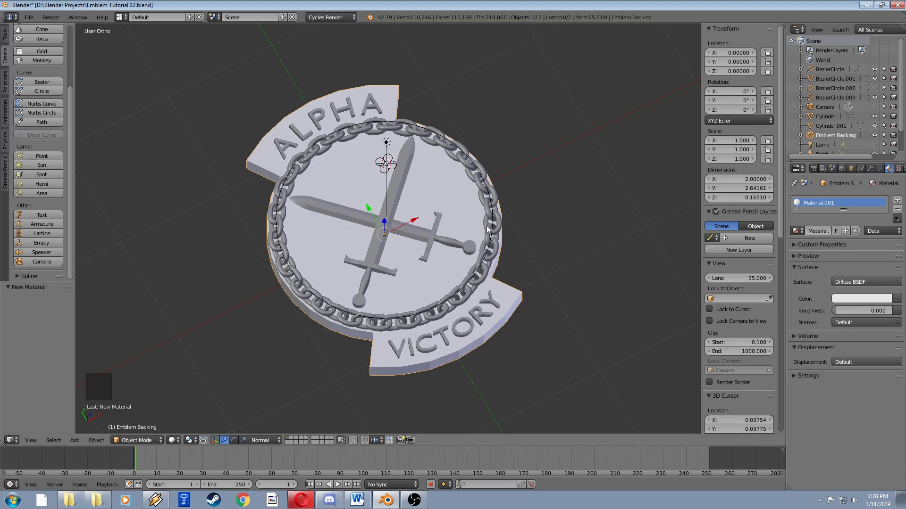
pyautogui.hotkey('shift', 'z')
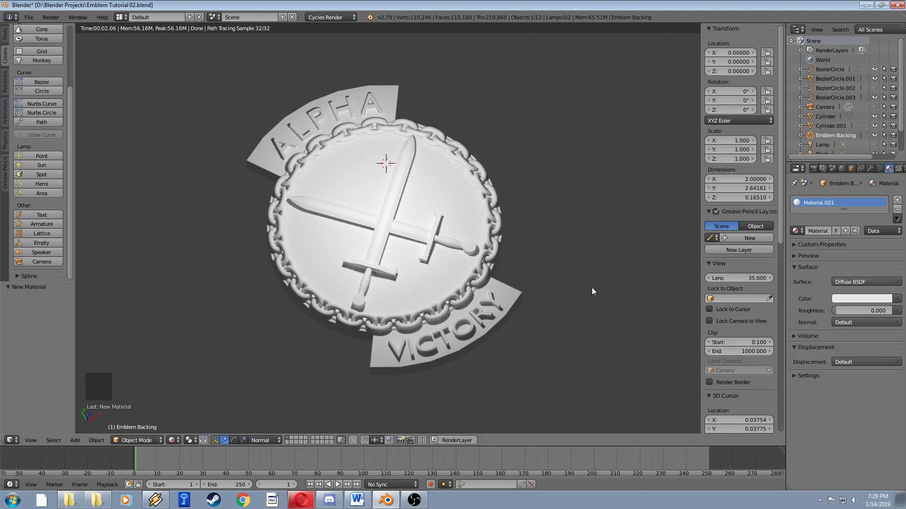
# - Set the Emblem Backing material's surface shader to Glossy BSDF and inspect its reflections up close
pyautogui.click(845, 282)
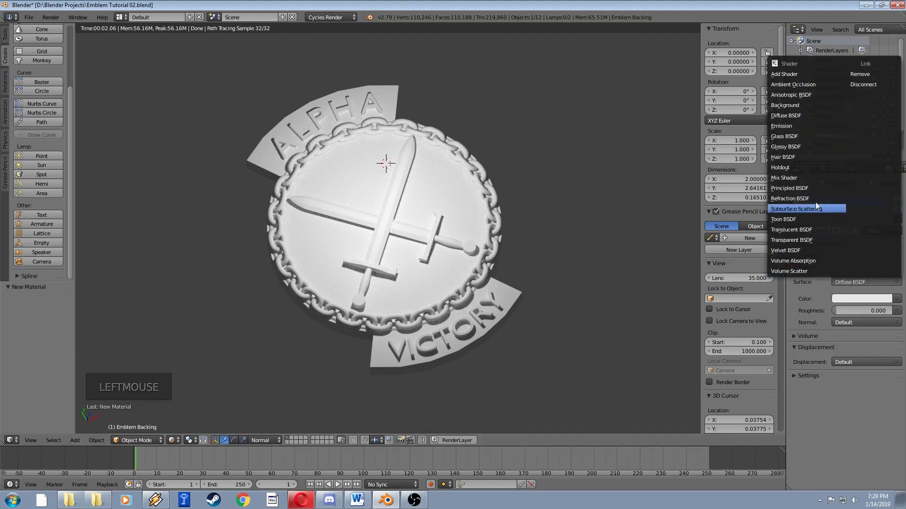
pyautogui.click(799, 146)
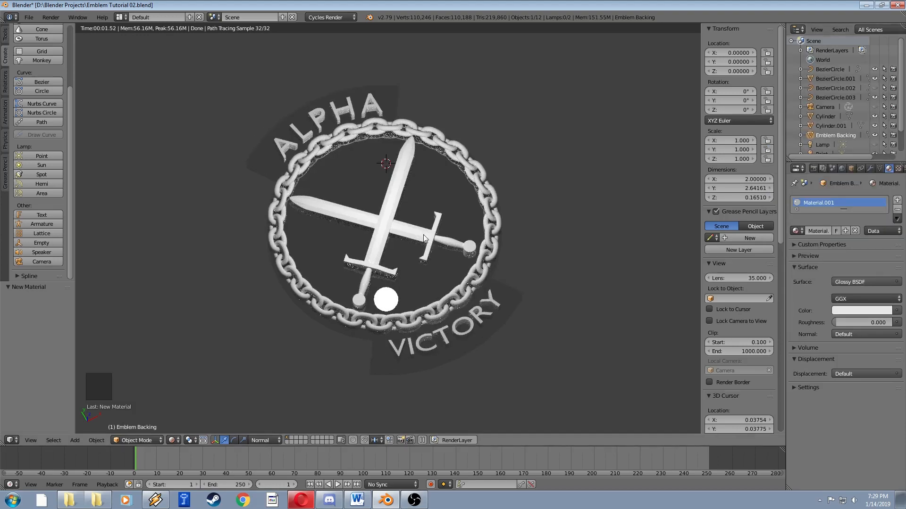
pyautogui.moveTo(423, 234); pyautogui.dragTo(458, 230, button='middle')
pyautogui.scroll(6, 424, 222)
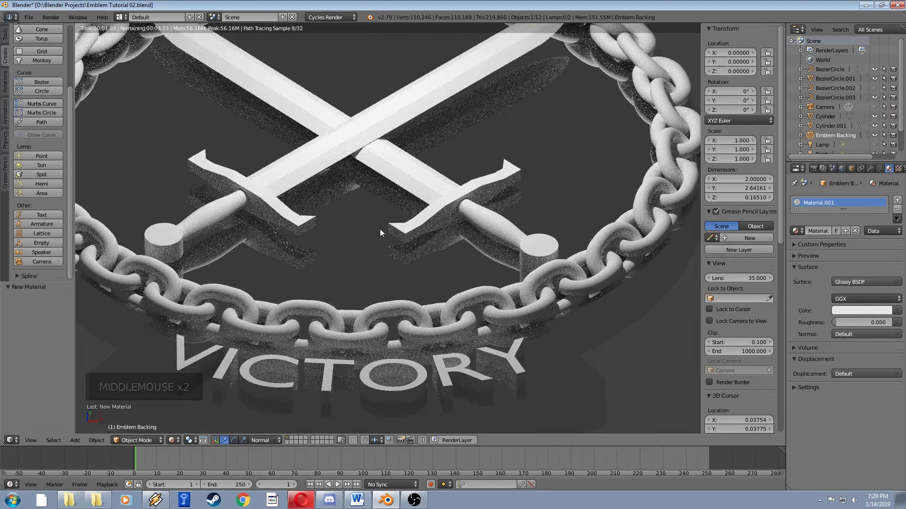
pyautogui.moveTo(380, 226); pyautogui.dragTo(643, 282, button='middle')
pyautogui.scroll(-4, 358, 200)
pyautogui.scroll(1, 358, 200)
pyautogui.scroll(-1, 644, 281)
# - Set the Emblem Backing material's surface shader to Emission
pyautogui.click(854, 282)
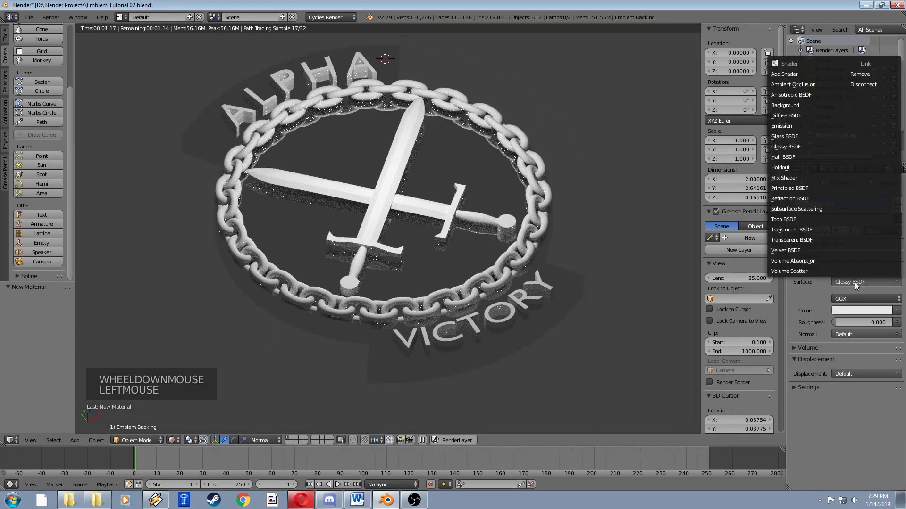
pyautogui.click(811, 124)
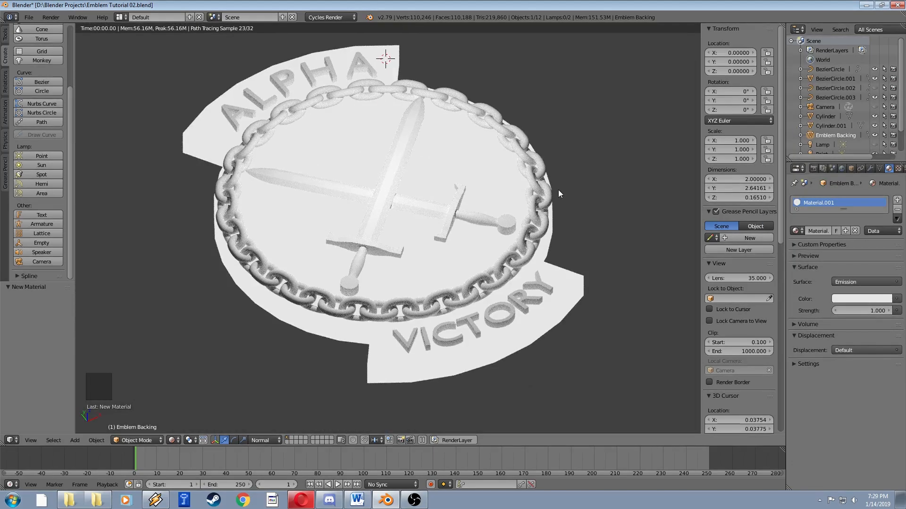
# - Set the Emblem Backing material's surface shader to Velvet BSDF and inspect its shading from several angles
pyautogui.moveTo(475, 208); pyautogui.dragTo(464, 200, button='middle')
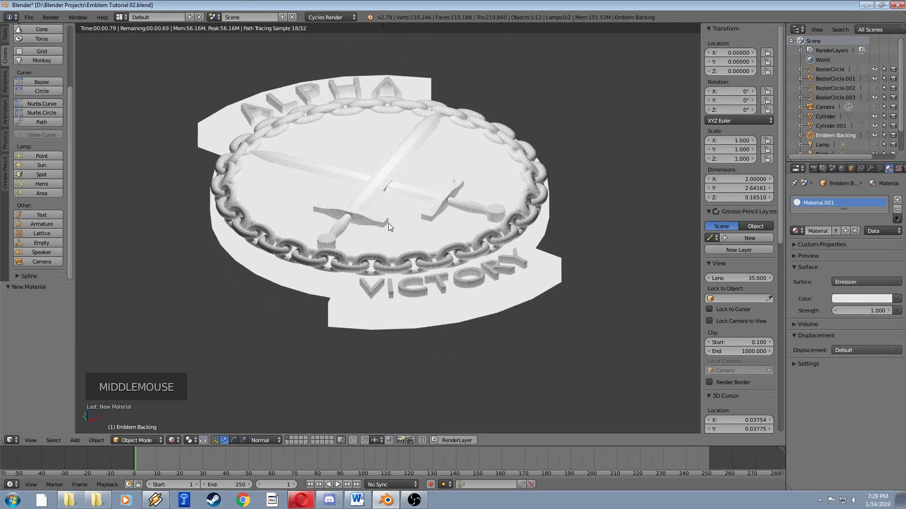
pyautogui.moveTo(389, 222); pyautogui.dragTo(443, 261, button='middle')
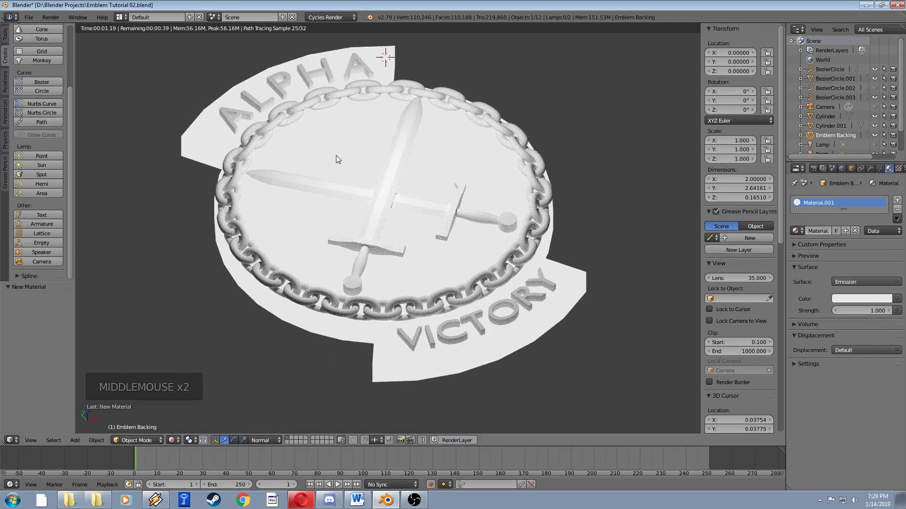
pyautogui.click(848, 282)
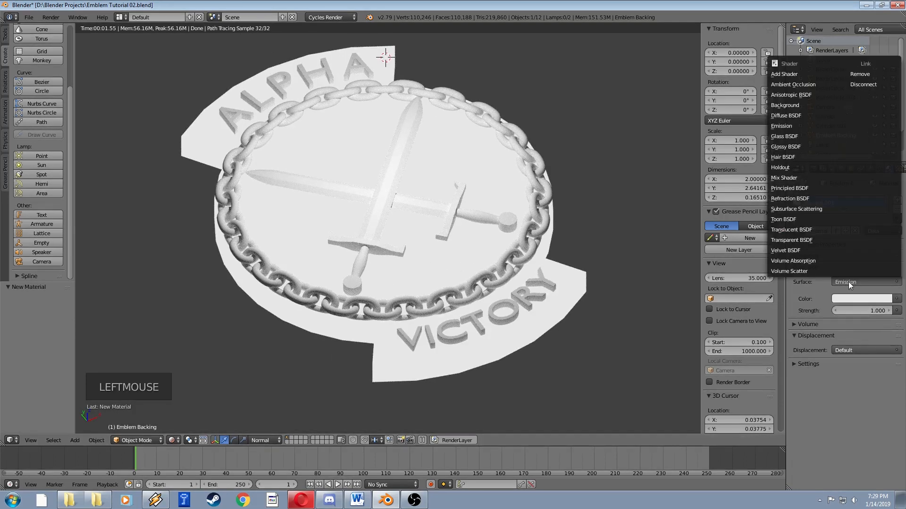
pyautogui.click(799, 250)
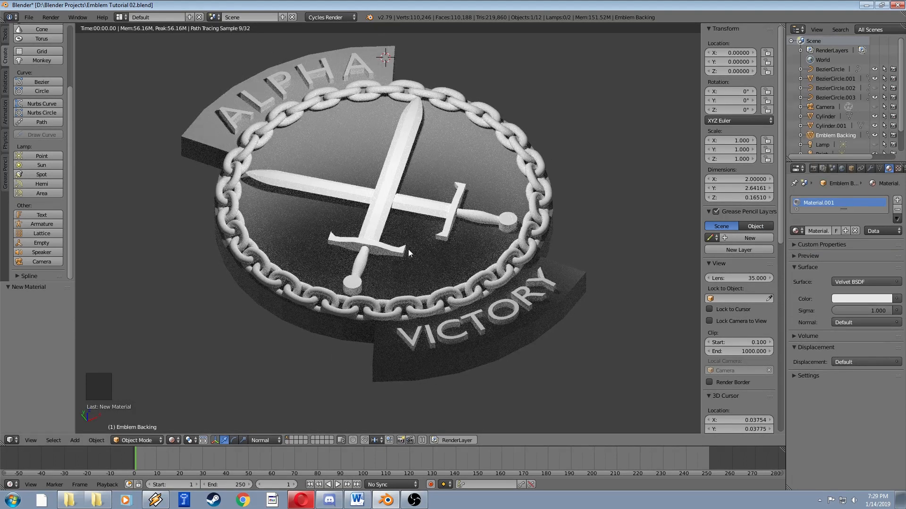
pyautogui.moveTo(409, 249)
pyautogui.mouseDown(button='middle')
pyautogui.moveTo(466, 302)
pyautogui.moveTo(455, 241)
pyautogui.moveTo(401, 198)
pyautogui.moveTo(423, 243)
pyautogui.mouseUp(button='middle')
pyautogui.scroll(4, 401, 198)
pyautogui.scroll(-3, 417, 223)
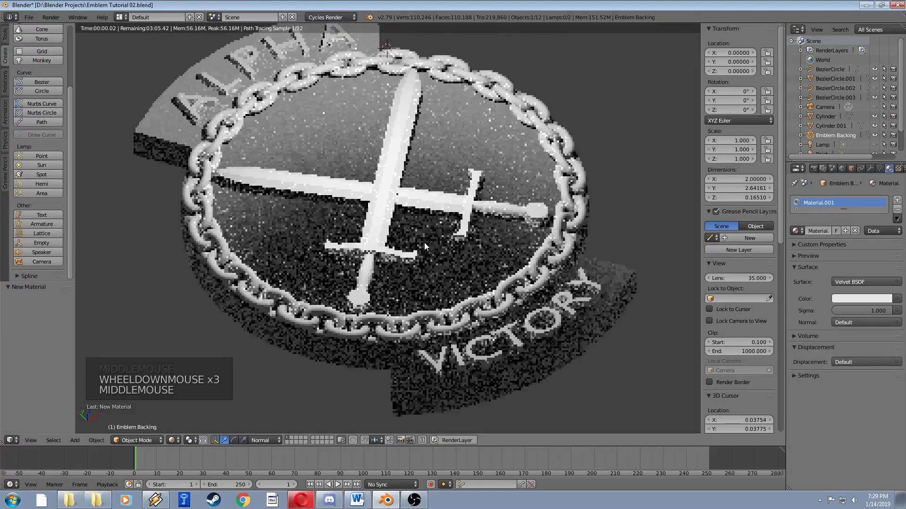
pyautogui.scroll(-3, 424, 245)
pyautogui.moveTo(513, 256); pyautogui.dragTo(451, 222, button='middle')
pyautogui.scroll(2, 452, 284)
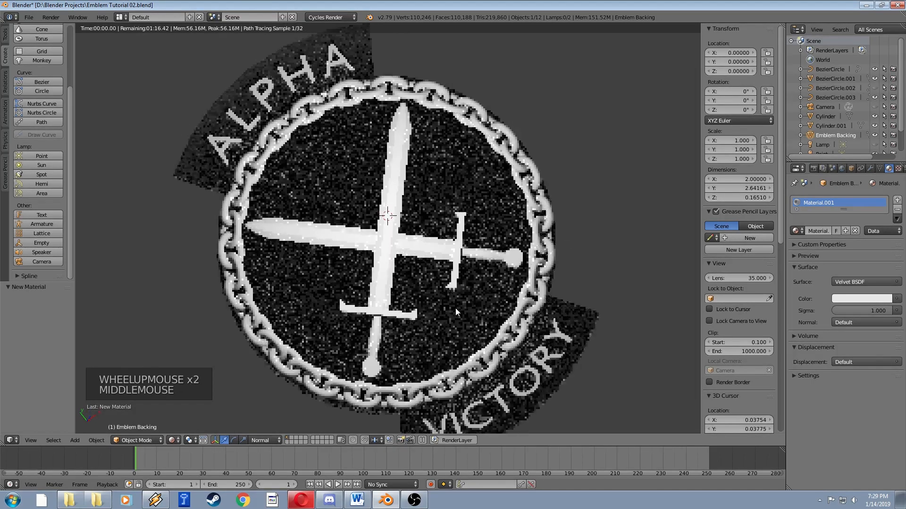
pyautogui.moveTo(456, 310); pyautogui.dragTo(459, 256, button='middle')
pyautogui.scroll(-2, 456, 283)
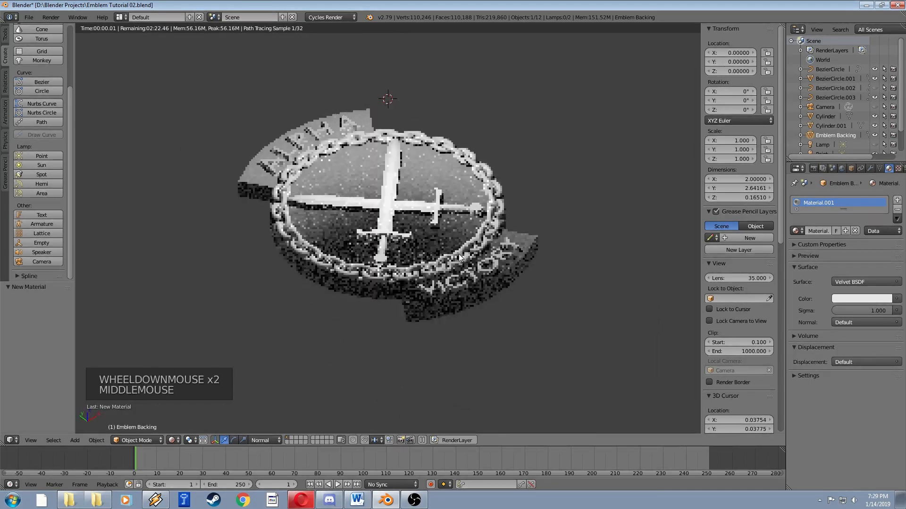
# - Set the Emblem Backing material's surface shader to Glass BSDF and inspect the emblem from behind and in front
pyautogui.click(848, 281)
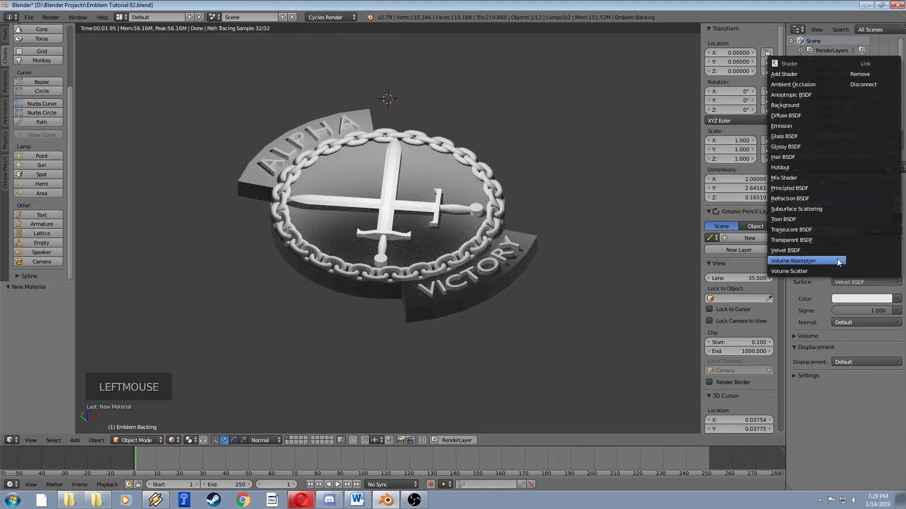
pyautogui.click(797, 136)
pyautogui.moveTo(413, 245); pyautogui.dragTo(426, 159, button='middle')
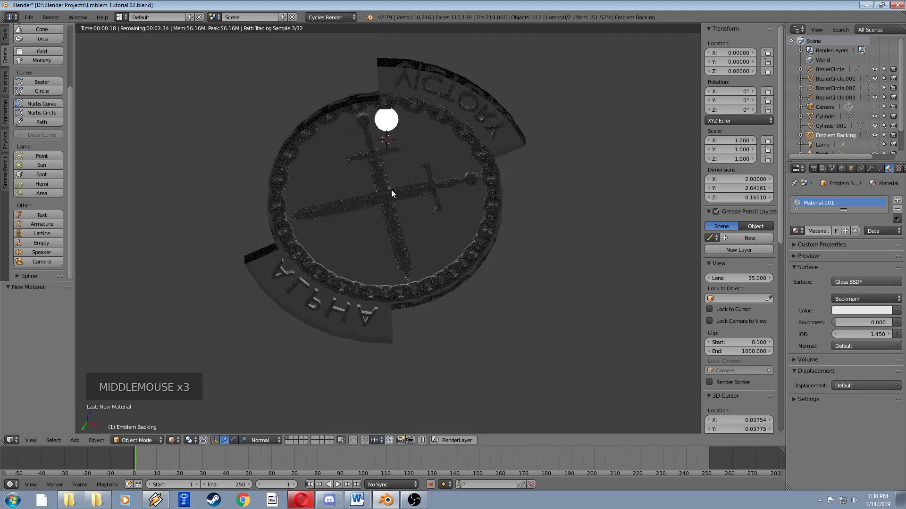
pyautogui.scroll(4, 401, 193)
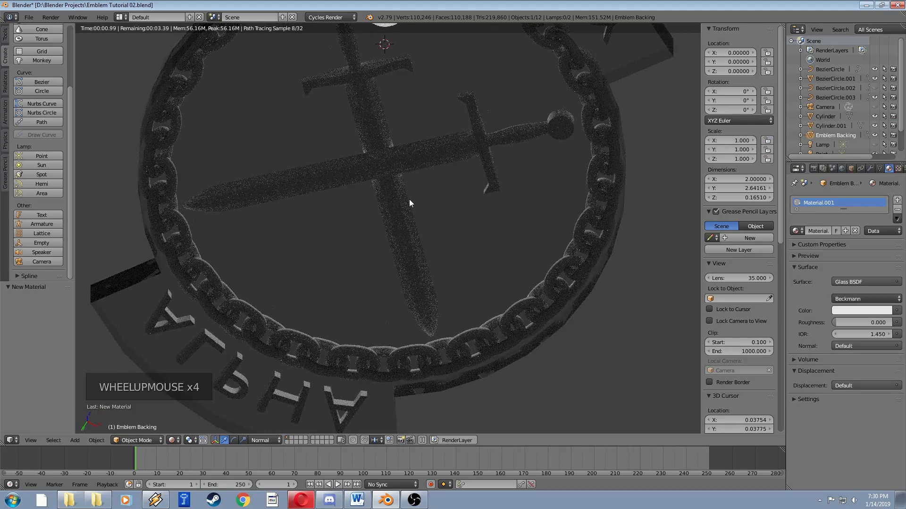
pyautogui.moveTo(409, 199); pyautogui.dragTo(486, 220, button='middle')
pyautogui.scroll(-5, 496, 236)
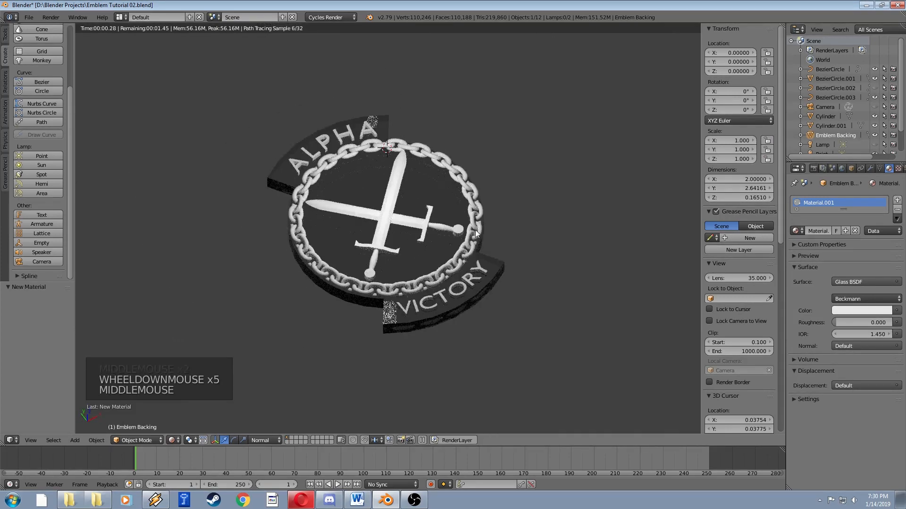
pyautogui.scroll(2, 475, 231)
pyautogui.scroll(-1, 476, 231)
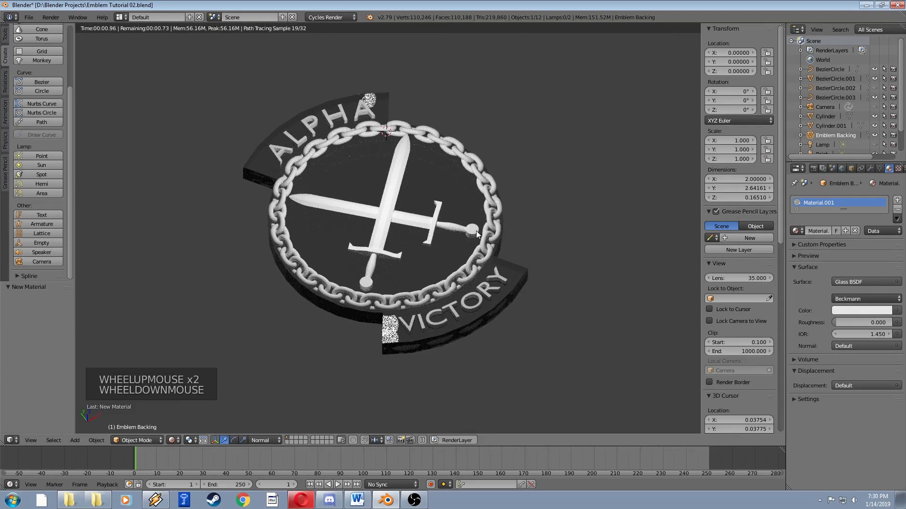
# - Set the Emblem Backing material's surface shader to Diffuse BSDF
pyautogui.click(861, 282)
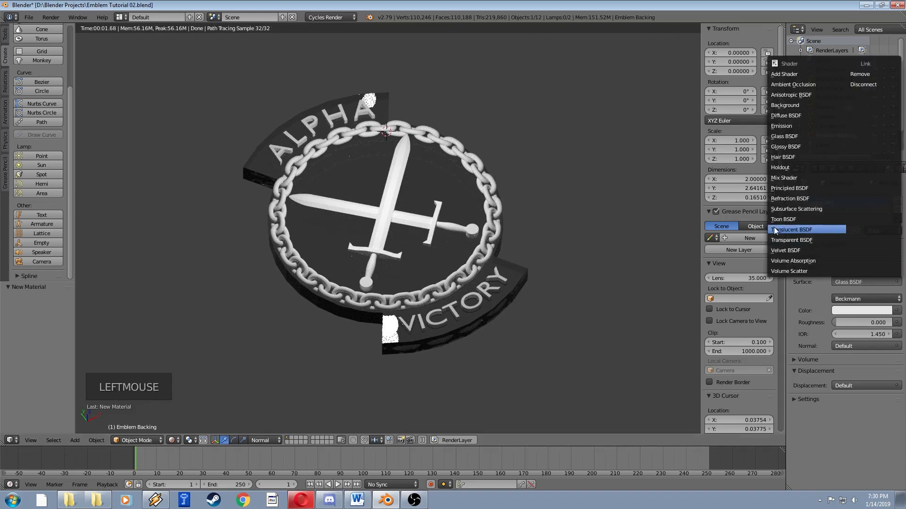
pyautogui.click(789, 117)
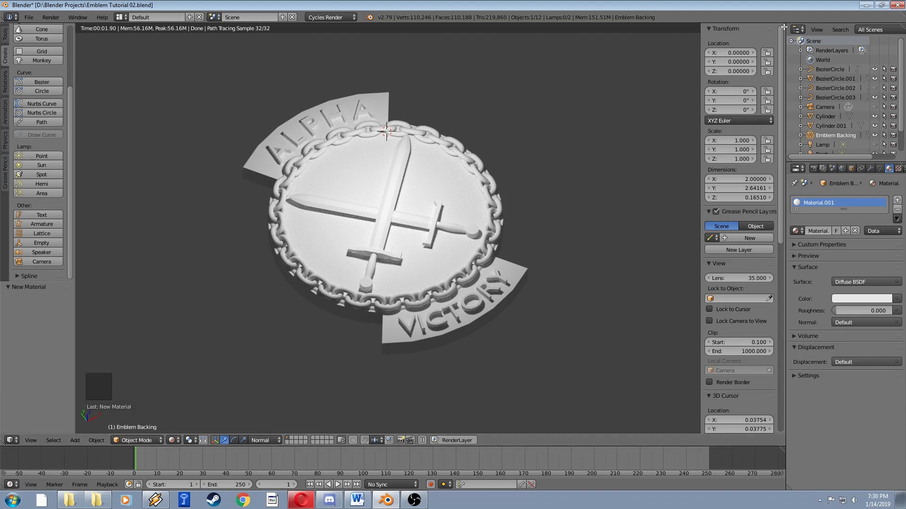
# - Split the 3D view into two side-by-side areas and turn the first one into a Node Editor
pyautogui.moveTo(783, 26); pyautogui.dragTo(400, 101)
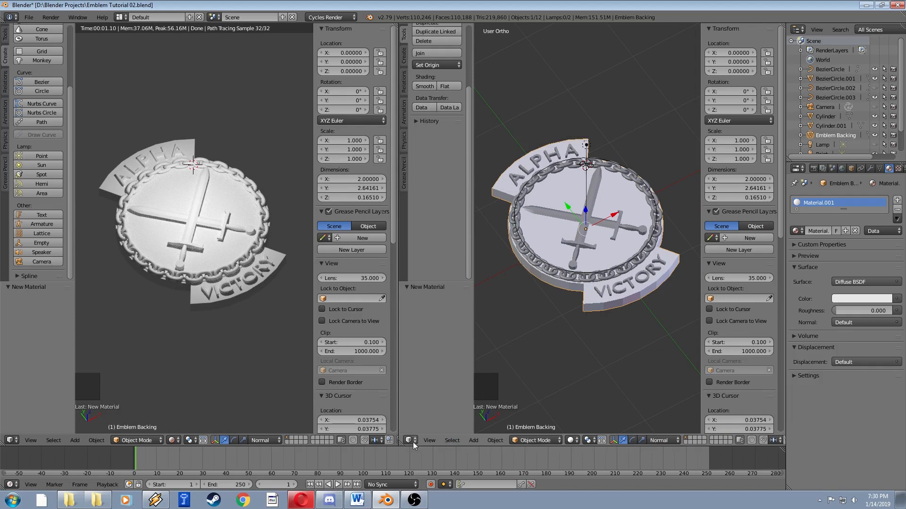
pyautogui.click(12, 441)
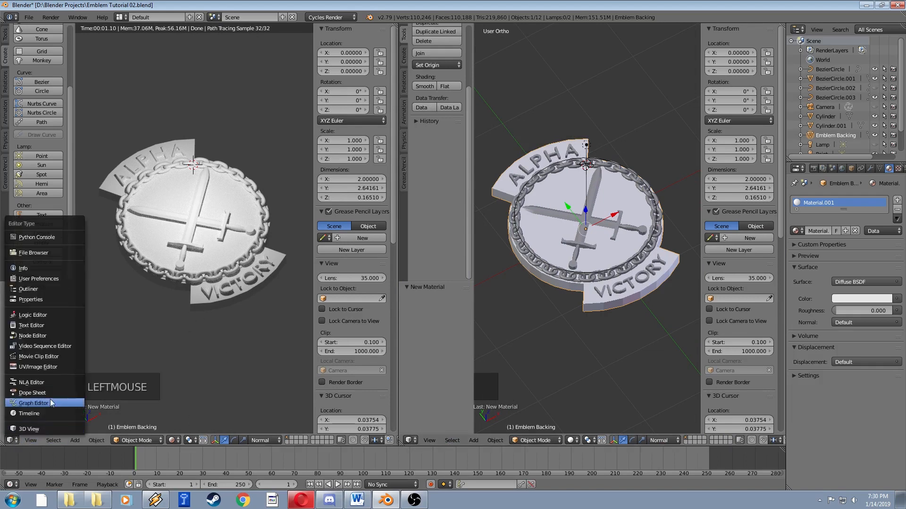
pyautogui.click(37, 335)
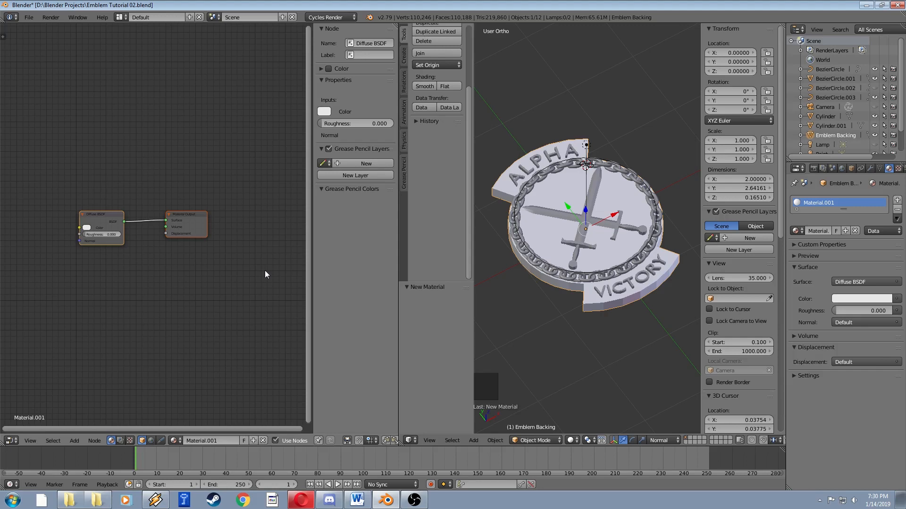
# - Raise the Diffuse BSDF node and move the Material Output node slightly away from it
pyautogui.scroll(3, 197, 238)
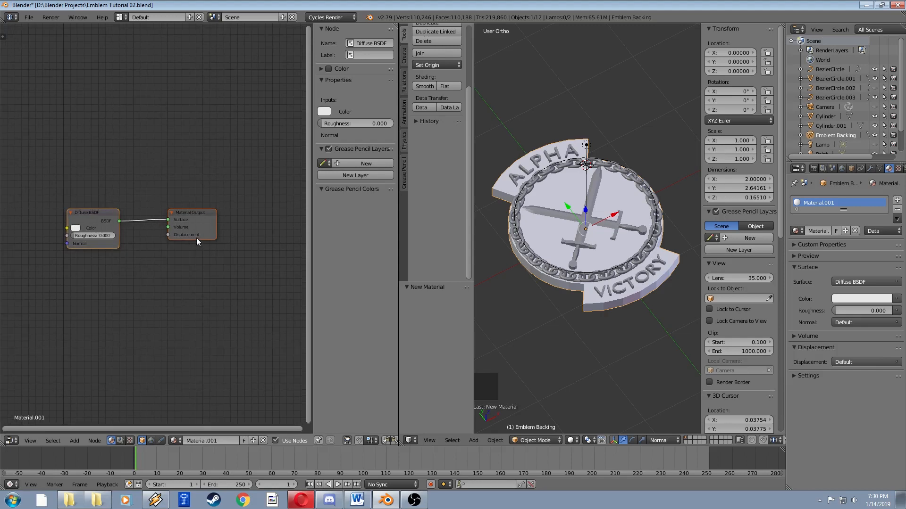
pyautogui.scroll(-1, 221, 213)
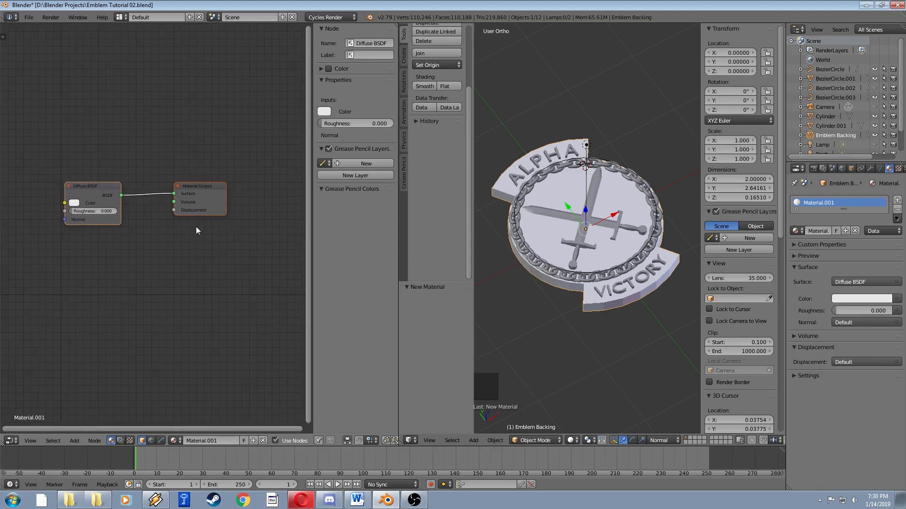
pyautogui.moveTo(146, 237)
pyautogui.mouseDown(button='middle')
pyautogui.moveTo(135, 236)
pyautogui.moveTo(152, 236)
pyautogui.mouseUp(button='middle')
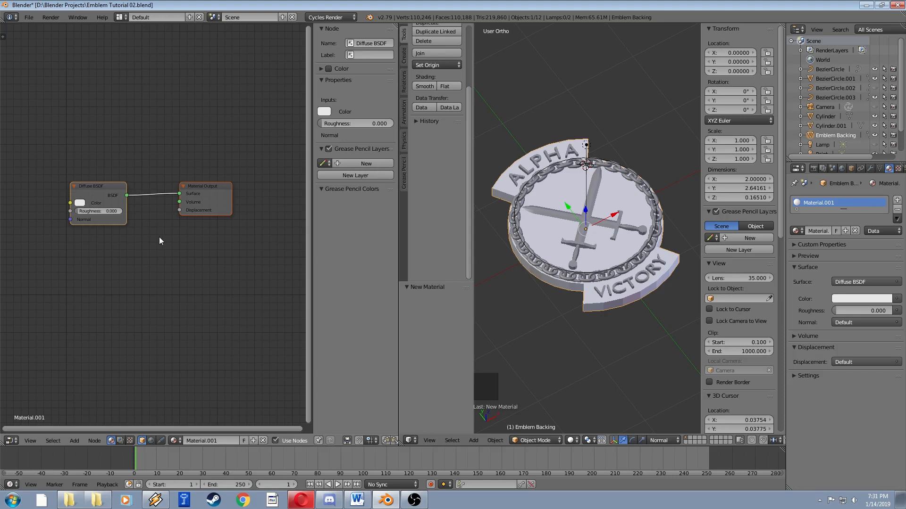
pyautogui.scroll(-2, 160, 237)
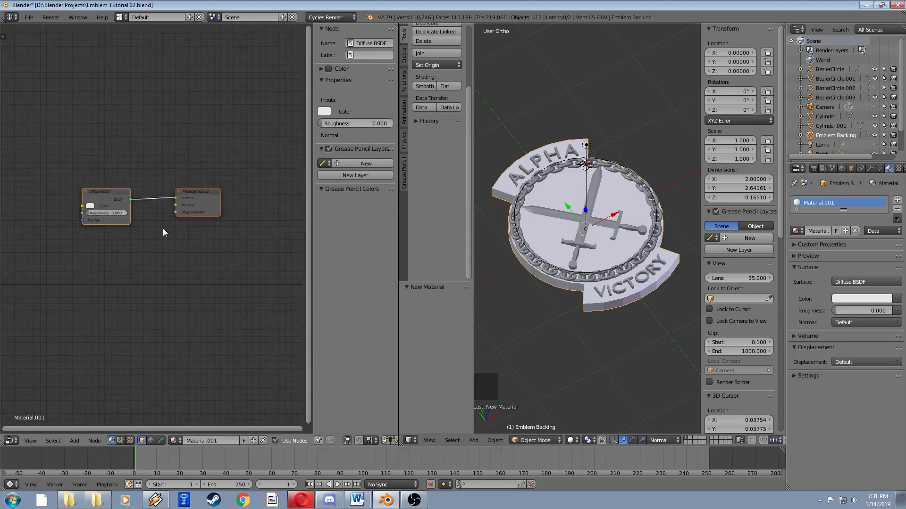
pyautogui.scroll(2, 163, 228)
pyautogui.moveTo(168, 230); pyautogui.dragTo(130, 197, button='middle')
pyautogui.moveTo(78, 191); pyautogui.dragTo(76, 171)
pyautogui.moveTo(175, 184); pyautogui.dragTo(192, 183)
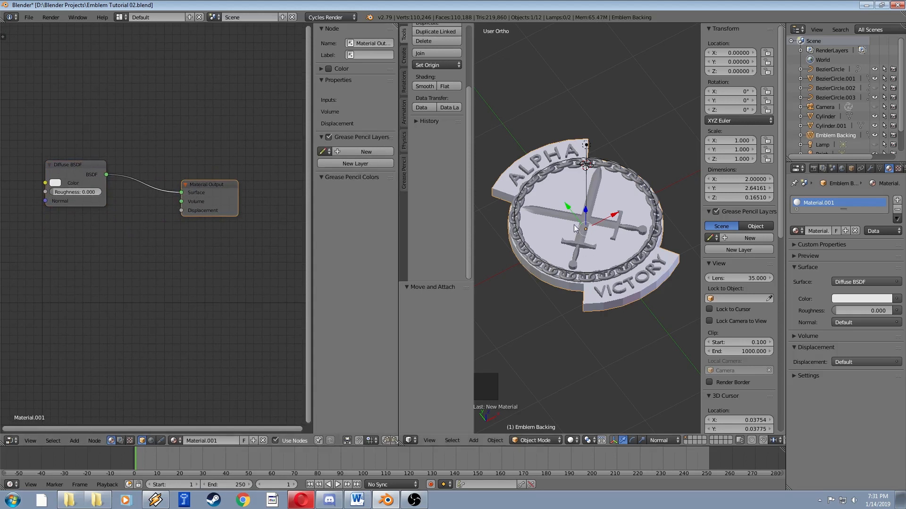
# - Display the remaining 3D view in Rendered shading and hide its tool shelf and properties region
pyautogui.click(570, 440)
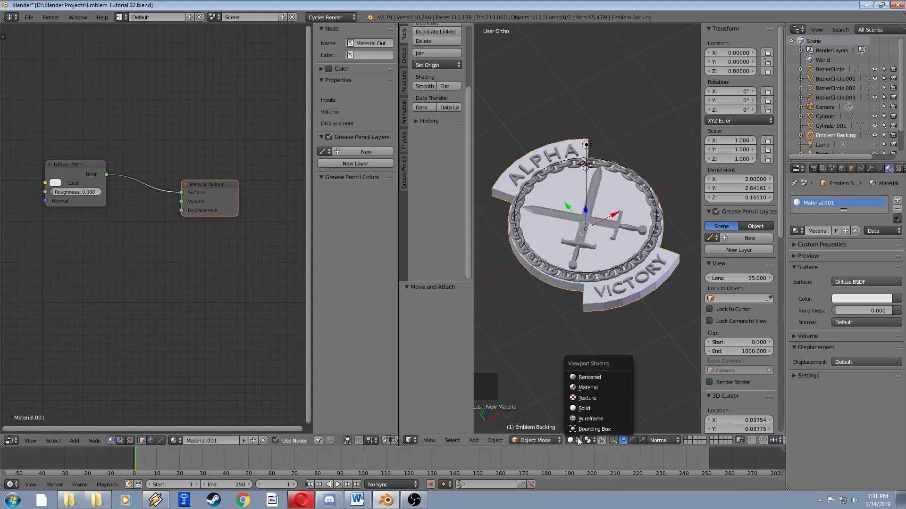
pyautogui.click(587, 375)
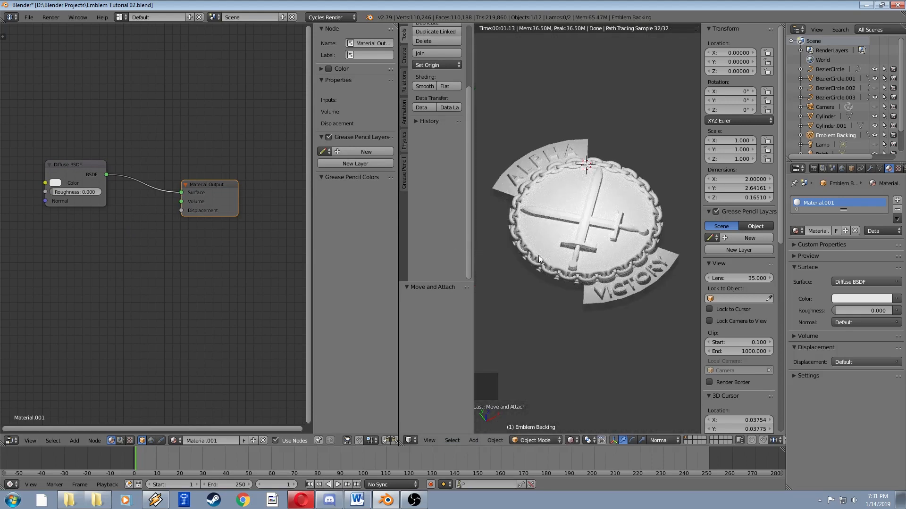
pyautogui.press('t')
pyautogui.press('n')
pyautogui.scroll(2, 548, 217)
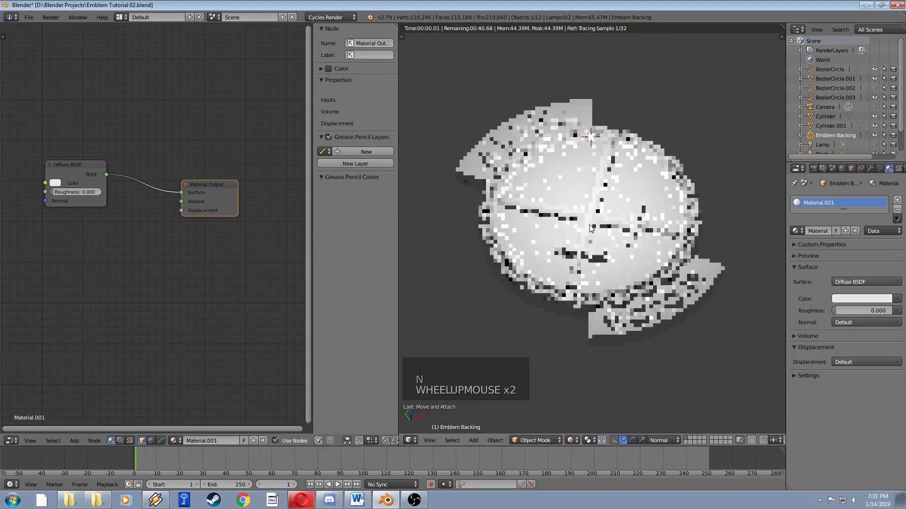
# - Spread the Diffuse BSDF and Material Output nodes further apart to make room for more shader nodes
pyautogui.keyDown('shift'); pyautogui.moveTo(139, 239); pyautogui.dragTo(183, 226, button='middle'); pyautogui.keyUp('shift')
pyautogui.moveTo(85, 169); pyautogui.dragTo(64, 162)
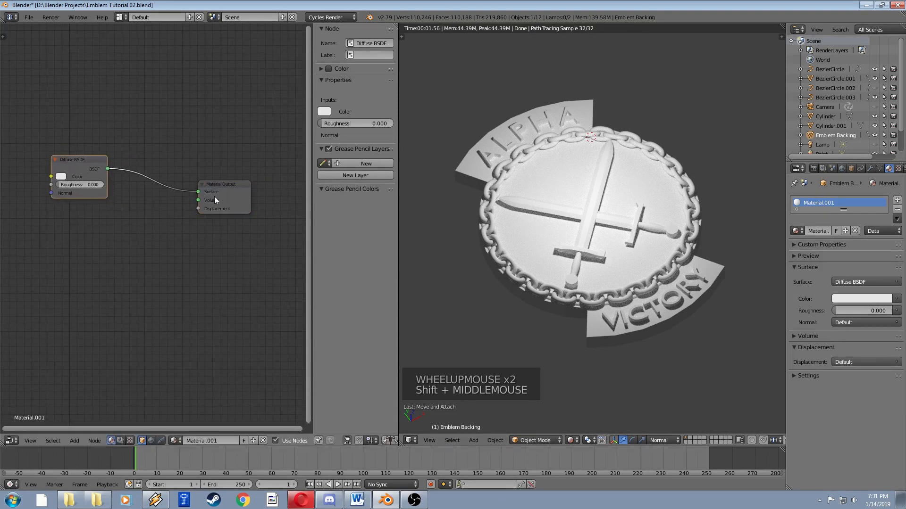
pyautogui.moveTo(222, 186); pyautogui.dragTo(246, 194)
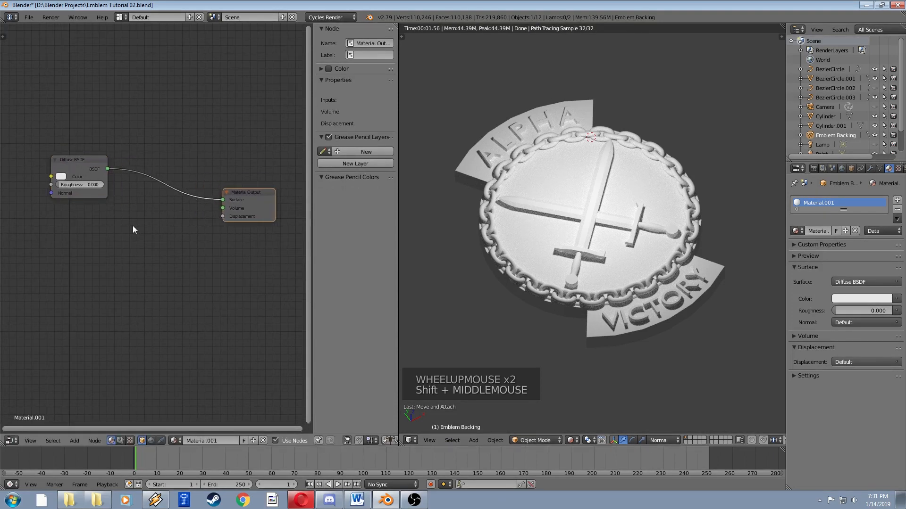
pyautogui.keyDown('shift'); pyautogui.moveTo(133, 230); pyautogui.dragTo(144, 237, button='middle'); pyautogui.keyUp('shift')
pyautogui.moveTo(88, 182); pyautogui.dragTo(86, 143)
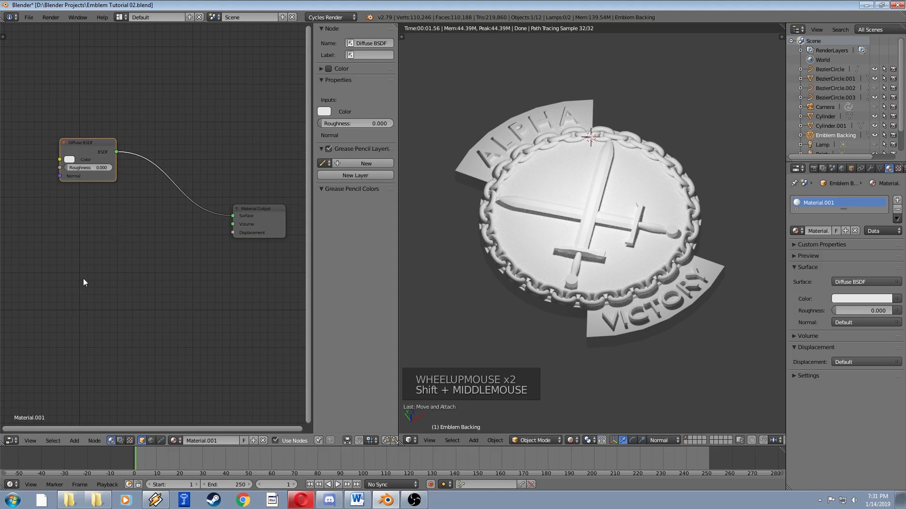
# - Add a Glossy BSDF shader node and place it directly beneath the Diffuse BSDF node
pyautogui.click(75, 441)
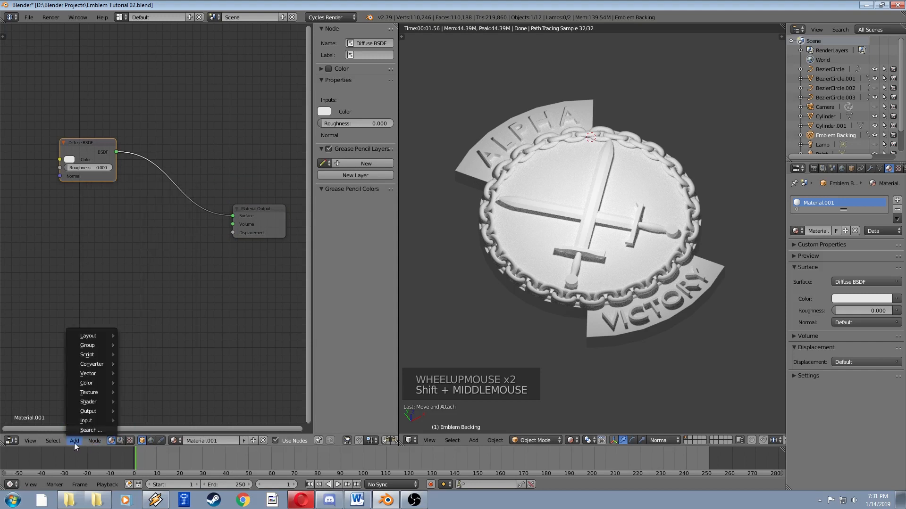
pyautogui.moveTo(88, 402)
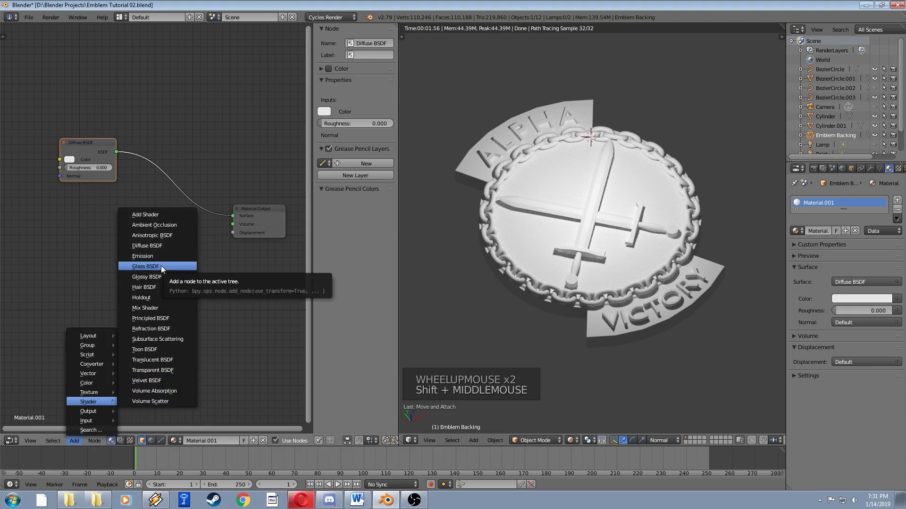
pyautogui.click(150, 277)
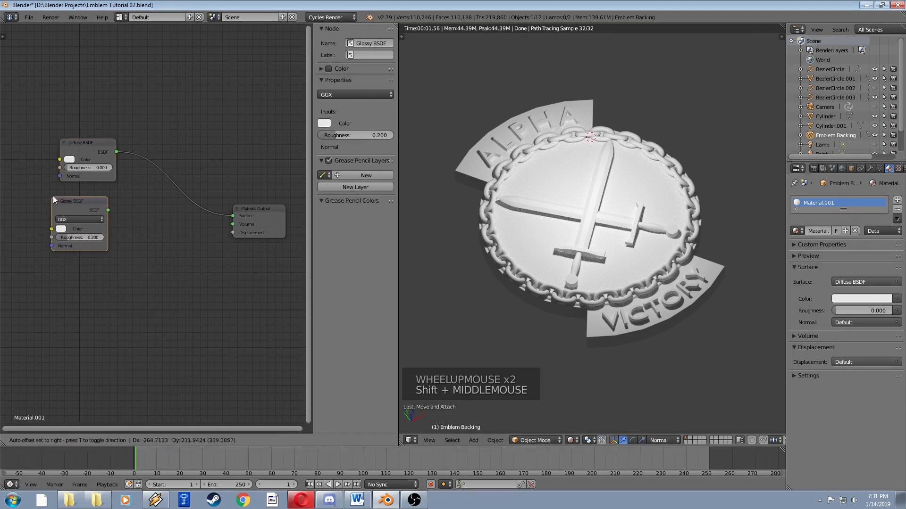
pyautogui.click(56, 197)
# - Insert a Mix Shader node on the Diffuse-to-Material Output link and connect the Glossy BSDF to its second shader input
pyautogui.hotkey('shift', 'a')
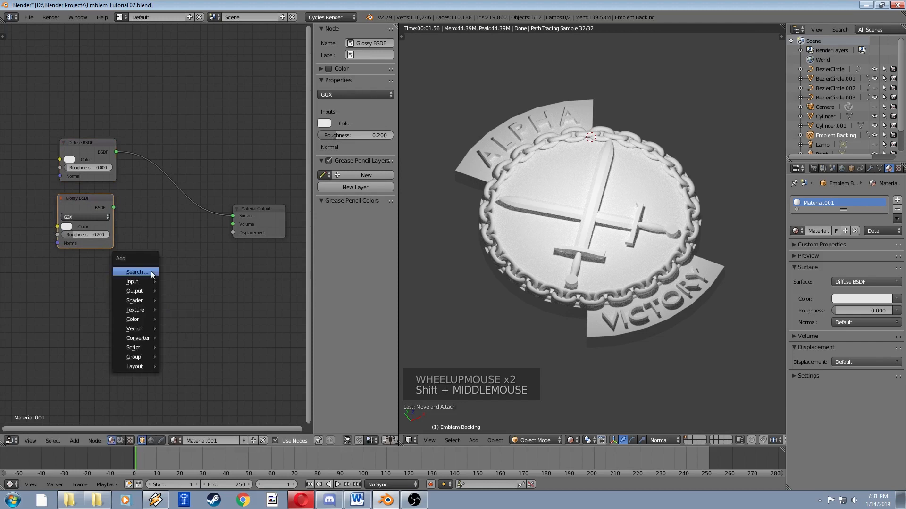
pyautogui.moveTo(134, 300)
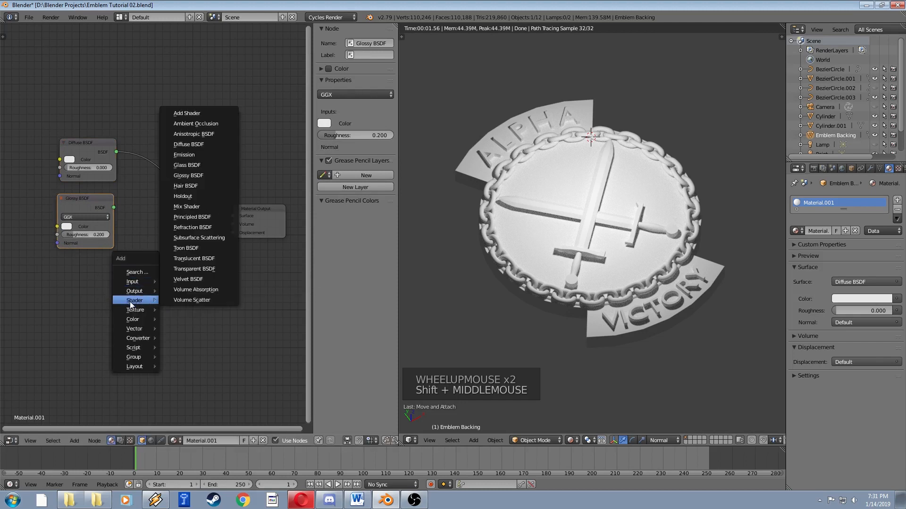
pyautogui.click(264, 235)
pyautogui.click(148, 160)
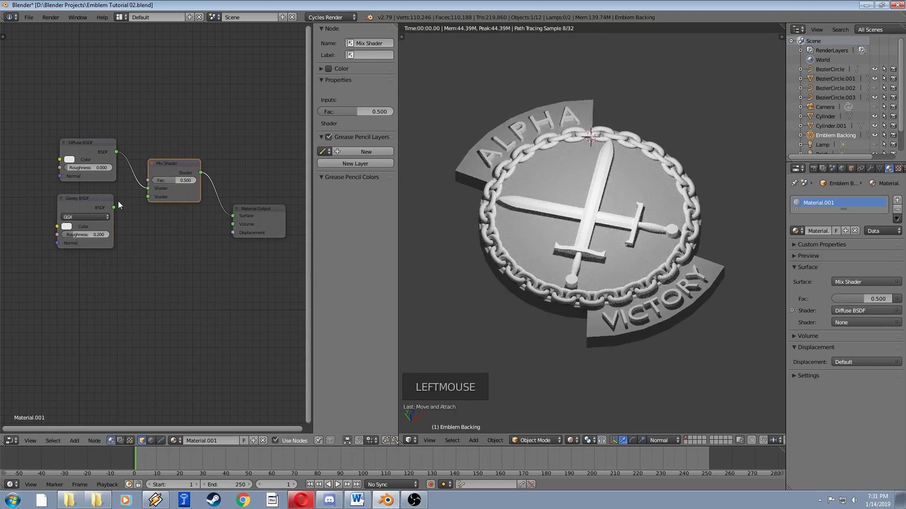
pyautogui.moveTo(114, 207); pyautogui.dragTo(148, 196)
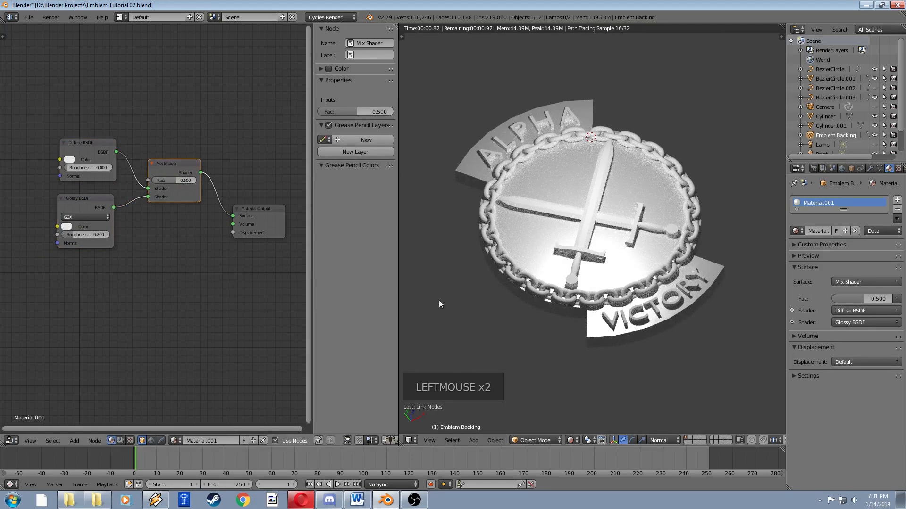
# - Try a Mix Shader factor of 1.000 on the Emblem Backing and inspect the rendered emblem
pyautogui.moveTo(557, 230); pyautogui.dragTo(591, 216, button='middle')
pyautogui.scroll(3, 613, 188)
pyautogui.scroll(-2, 610, 196)
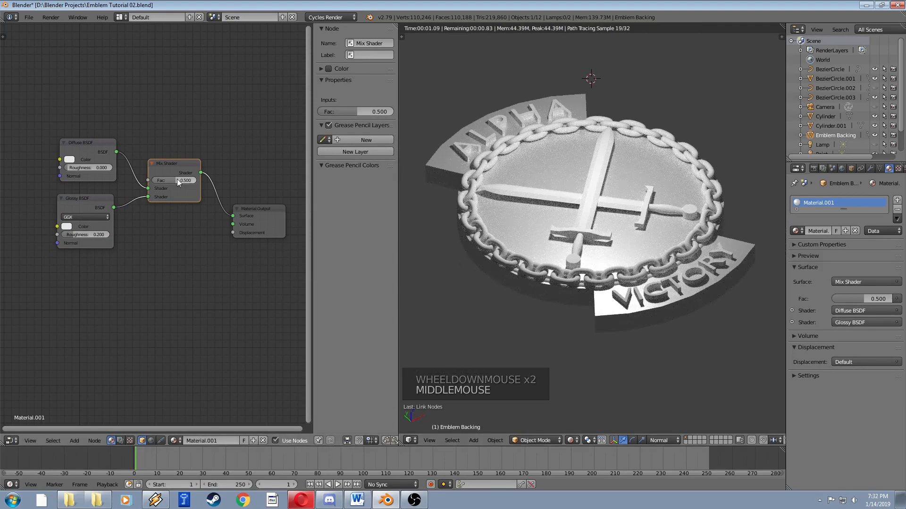
pyautogui.moveTo(177, 180); pyautogui.dragTo(203, 180)
pyautogui.moveTo(583, 208)
pyautogui.mouseDown(button='middle')
pyautogui.moveTo(582, 250)
pyautogui.moveTo(581, 203)
pyautogui.mouseUp(button='middle')
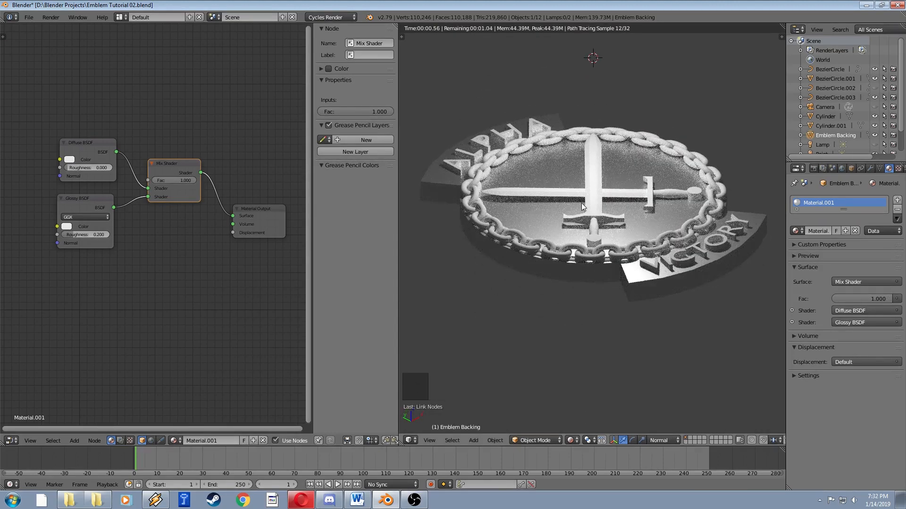
pyautogui.scroll(3, 593, 206)
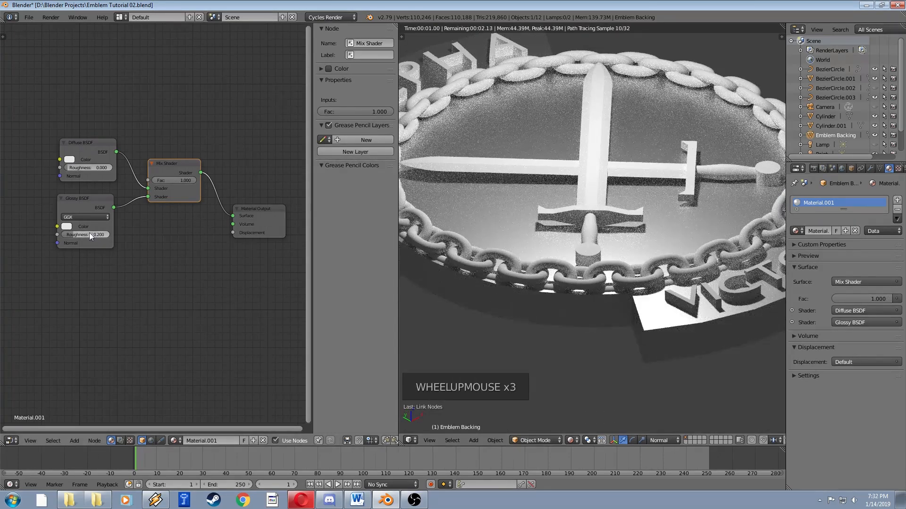
# - Set the Glossy BSDF roughness to 0.000 and the Mix Shader factor to 0.427, checking the emblem's reflections
pyautogui.moveTo(90, 234); pyautogui.dragTo(66, 238)
pyautogui.moveTo(562, 217); pyautogui.dragTo(609, 199, button='middle')
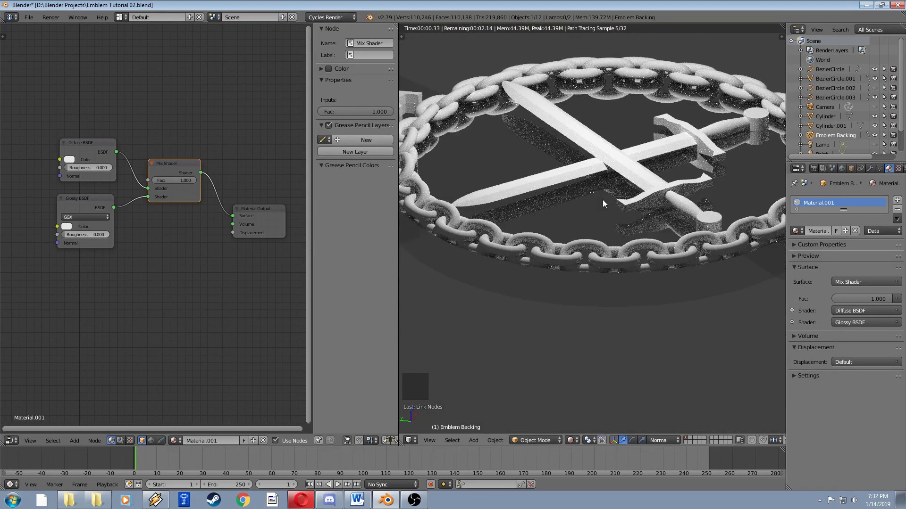
pyautogui.moveTo(175, 180); pyautogui.dragTo(149, 181)
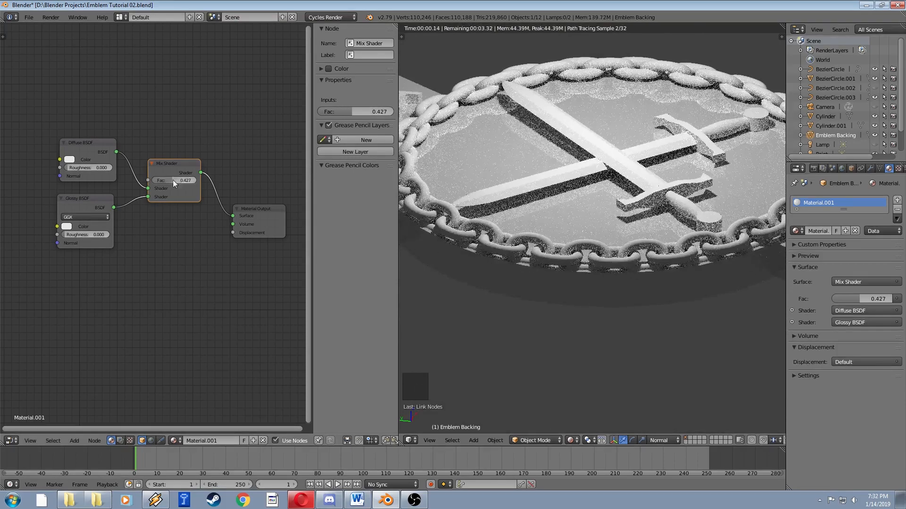
pyautogui.moveTo(604, 173); pyautogui.dragTo(549, 204, button='middle')
pyautogui.scroll(-3, 597, 205)
pyautogui.scroll(2, 573, 180)
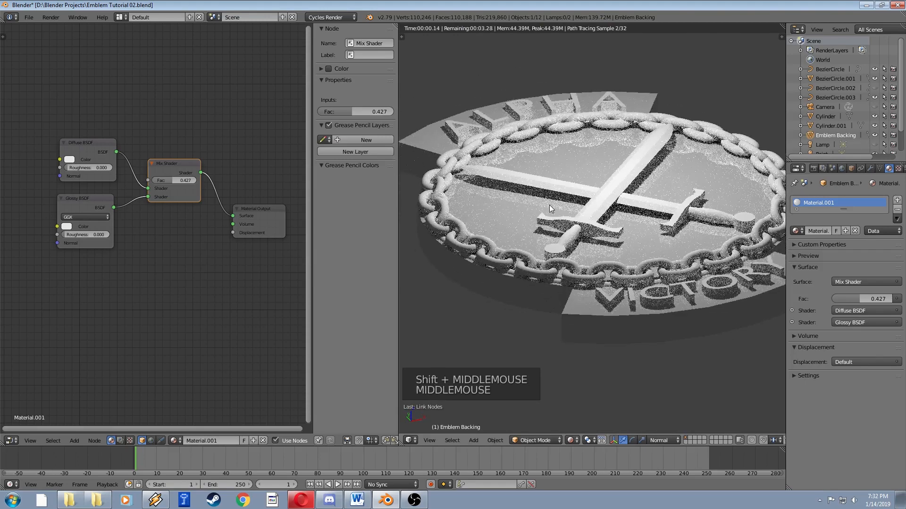
# - Try adjusting the roughness of the Glossy BSDF and Diffuse BSDF nodes and inspect the rendered emblem
pyautogui.scroll(2, 80, 191)
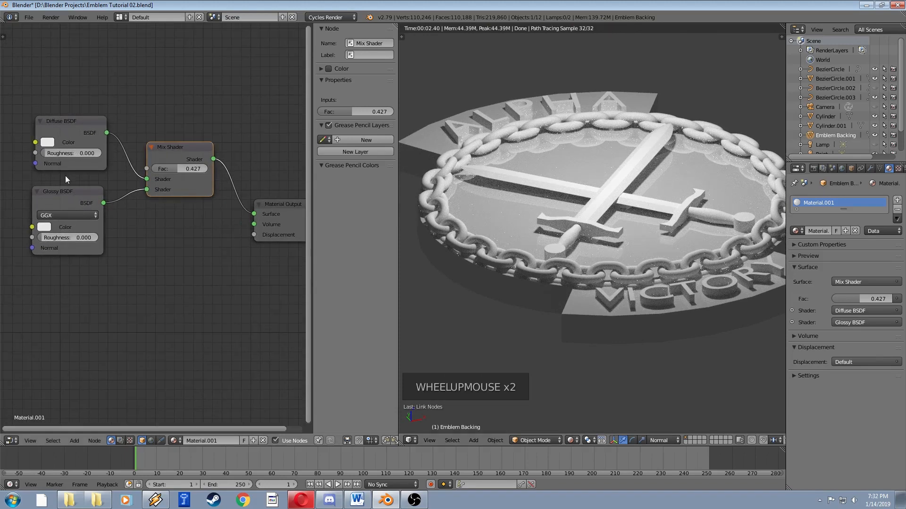
pyautogui.moveTo(55, 237)
pyautogui.mouseDown()
pyautogui.moveTo(94, 236)
pyautogui.moveTo(47, 237)
pyautogui.mouseUp()
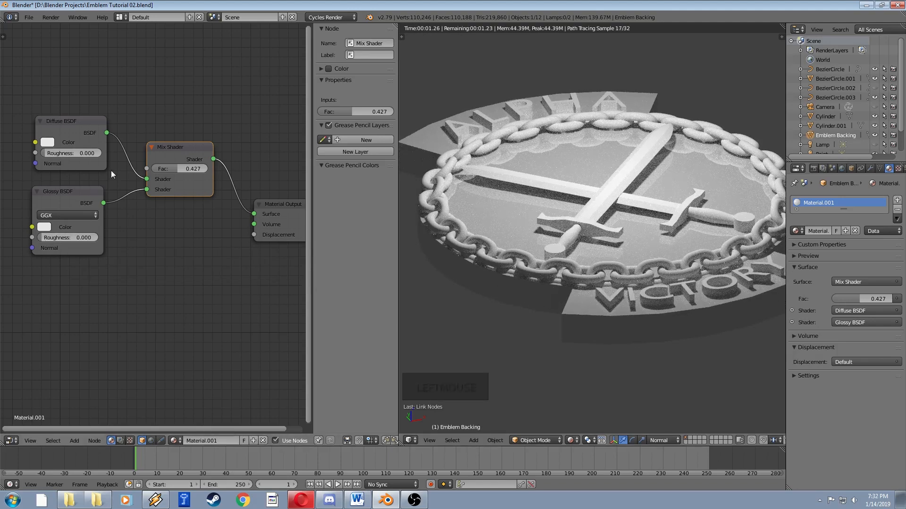
pyautogui.moveTo(73, 154)
pyautogui.mouseDown()
pyautogui.moveTo(95, 154)
pyautogui.moveTo(56, 154)
pyautogui.mouseUp()
pyautogui.scroll(-3, 585, 190)
pyautogui.moveTo(585, 190)
pyautogui.mouseDown(button='middle')
pyautogui.moveTo(592, 232)
pyautogui.moveTo(578, 201)
pyautogui.mouseUp(button='middle')
pyautogui.middleClick(578, 201)
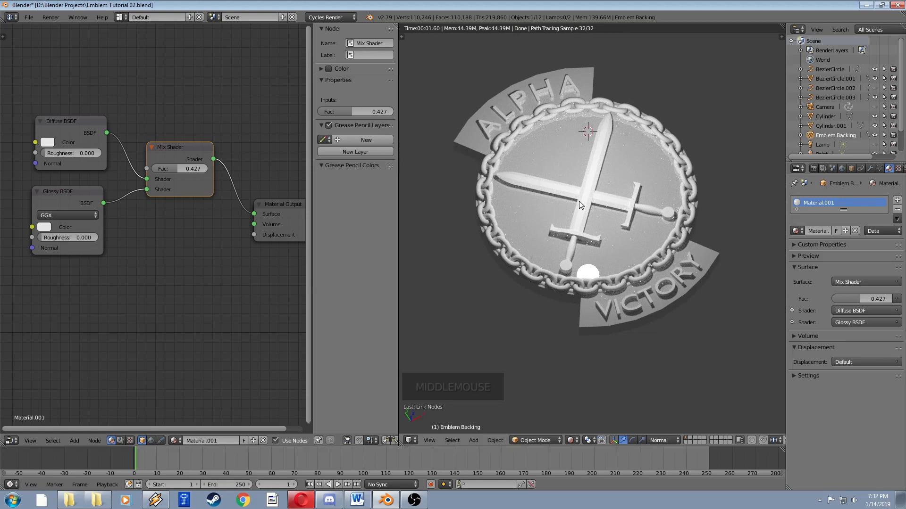
# - Add an Image Texture node to the left of the Diffuse BSDF and move the Glossy BSDF node slightly lower
pyautogui.scroll(-3, 184, 260)
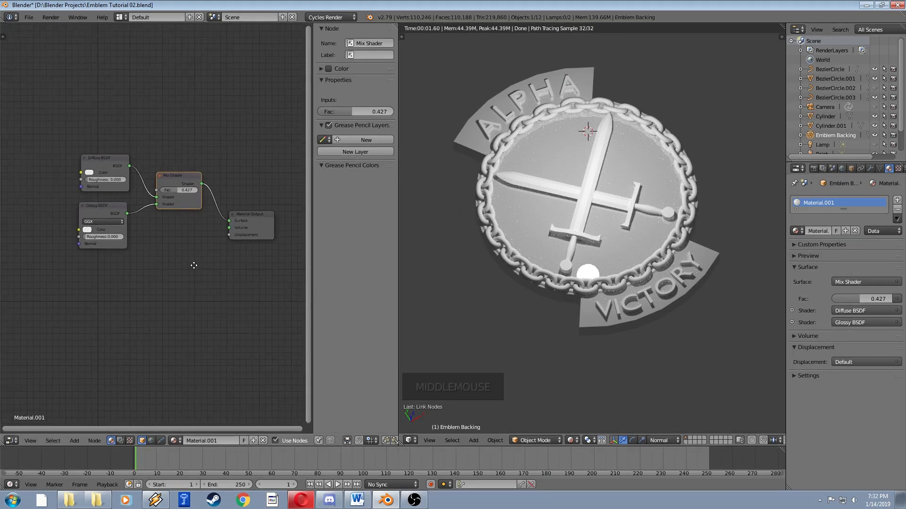
pyautogui.scroll(-1, 187, 260)
pyautogui.moveTo(188, 257); pyautogui.dragTo(210, 265, button='middle')
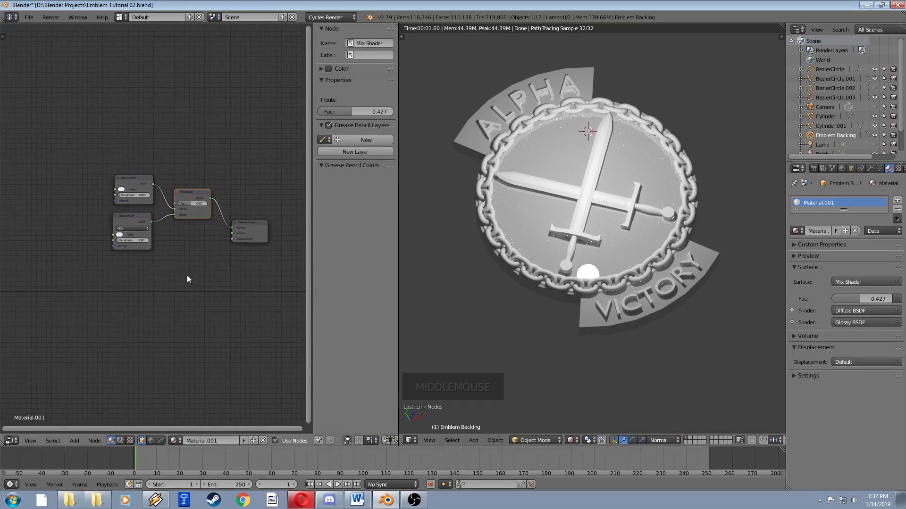
pyautogui.hotkey('shift', 'a')
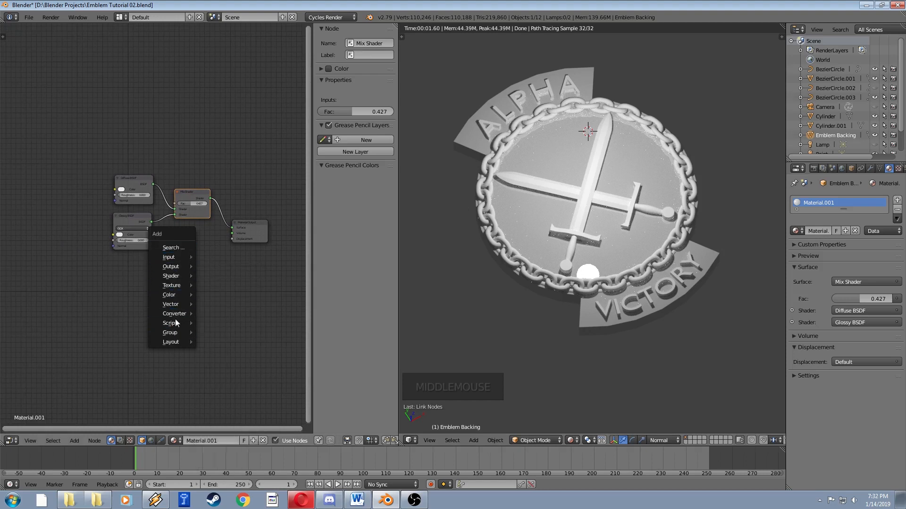
pyautogui.moveTo(171, 287)
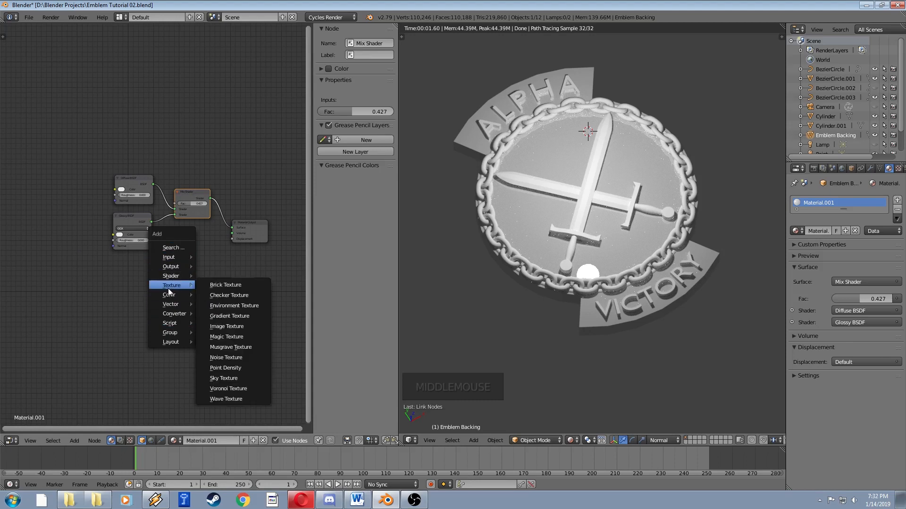
pyautogui.click(233, 331)
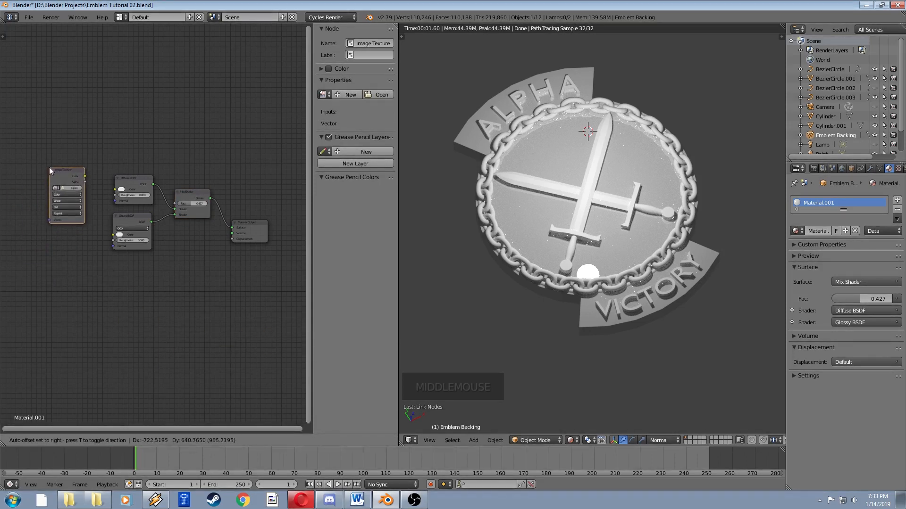
pyautogui.click(49, 167)
pyautogui.moveTo(134, 214); pyautogui.dragTo(142, 227)
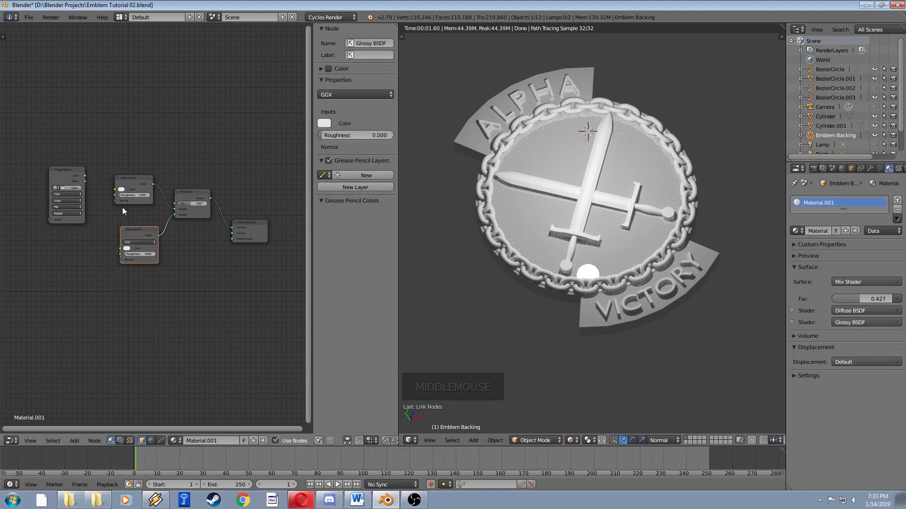
# - Load Metal09_col.jpg from the [4K]Metal09 textures folder into the Image Texture node
pyautogui.scroll(3, 105, 165)
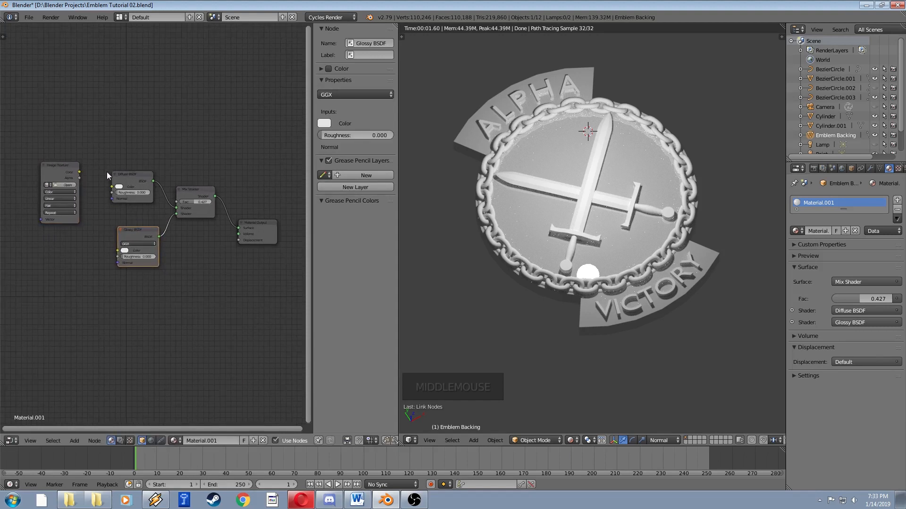
pyautogui.click(68, 184)
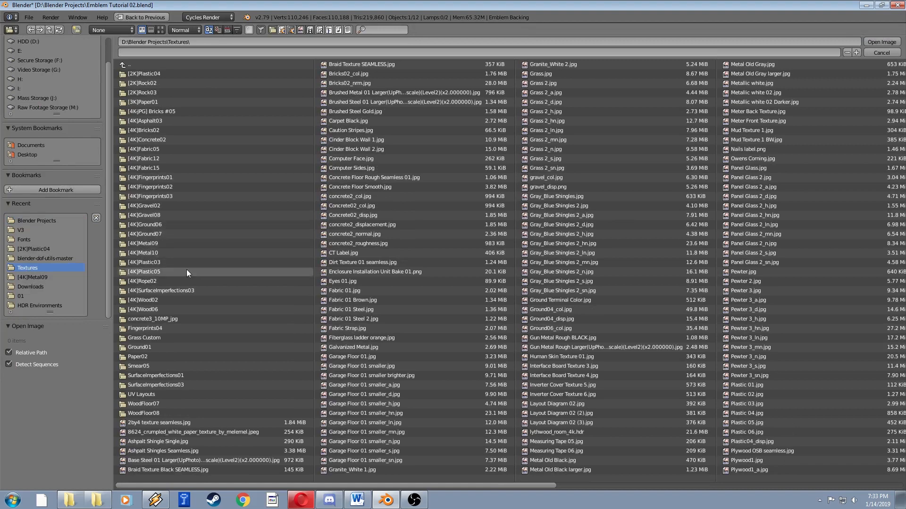
pyautogui.click(149, 243)
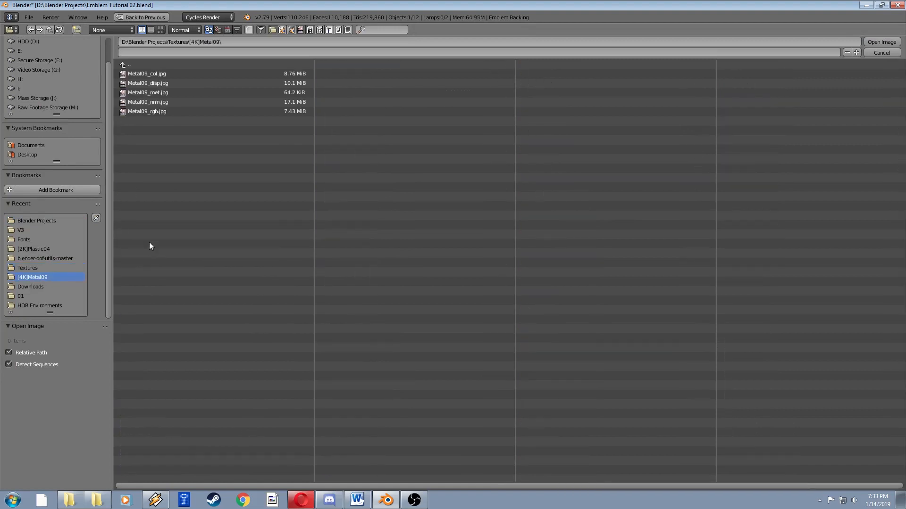
pyautogui.doubleClick(151, 74)
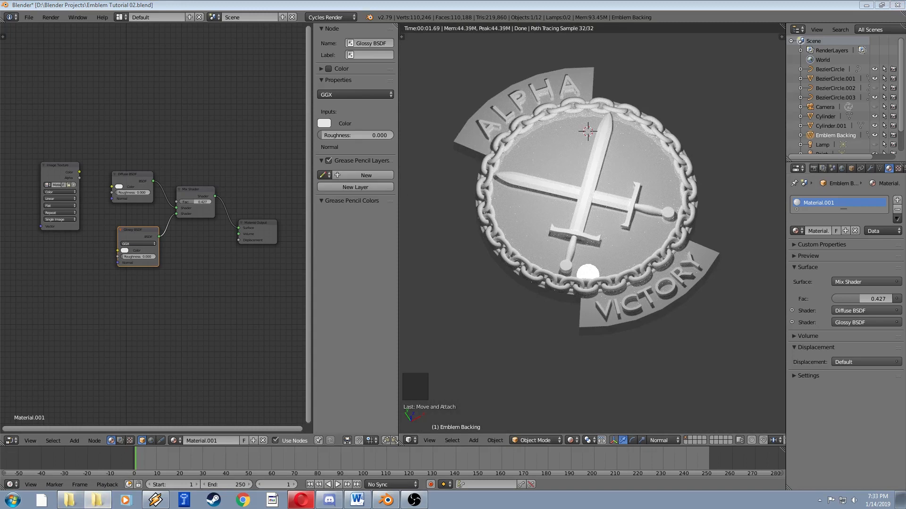
# - View the brushed-metal image Metal09_col.jpg in Windows Photo Viewer, then return to Blender
pyautogui.moveTo(905, 47); pyautogui.dragTo(423, 38)
pyautogui.doubleClick(424, 38)
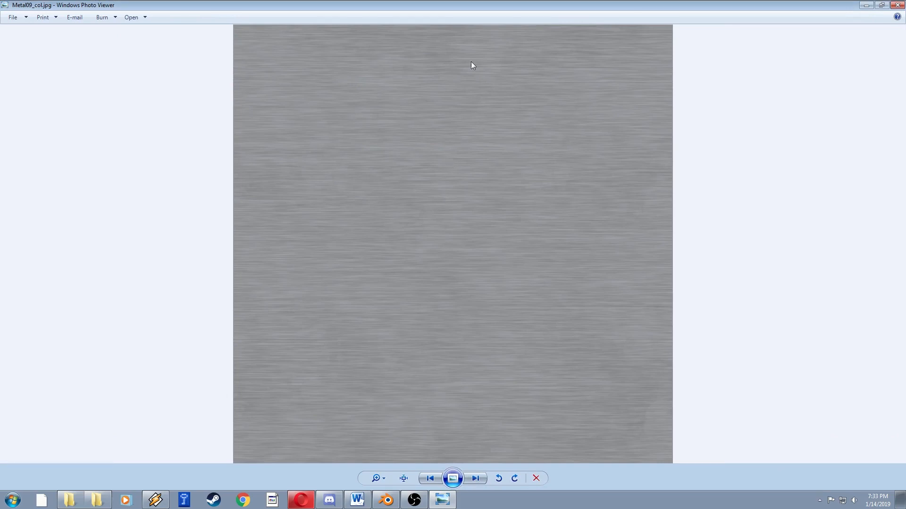
pyautogui.moveTo(466, 5); pyautogui.dragTo(905, 66)
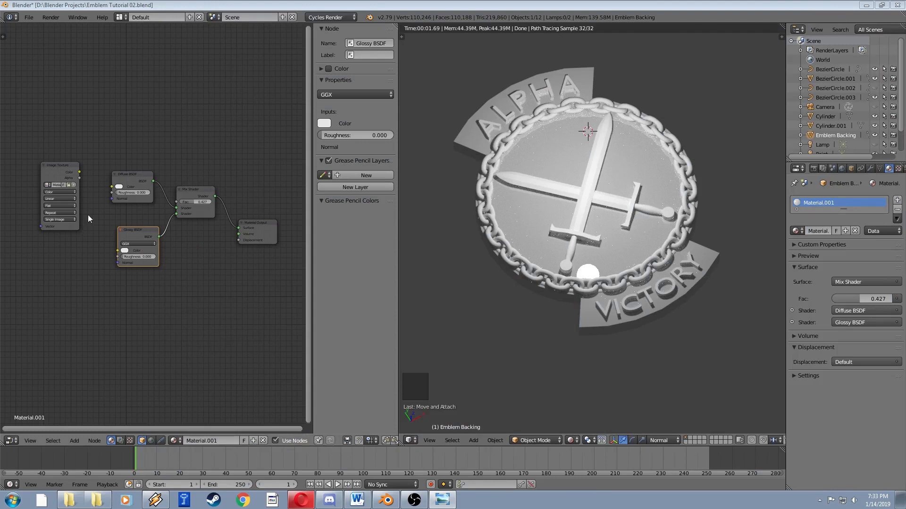
# - Widen the Image Texture node and connect its Color output to the Diffuse BSDF Color input
pyautogui.scroll(1, 88, 218)
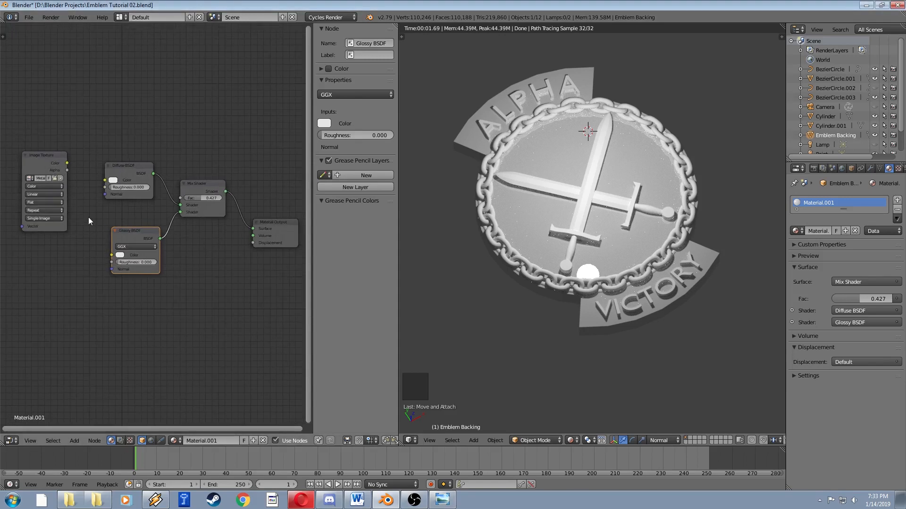
pyautogui.moveTo(89, 218); pyautogui.dragTo(127, 217, button='middle')
pyautogui.scroll(3, 133, 203)
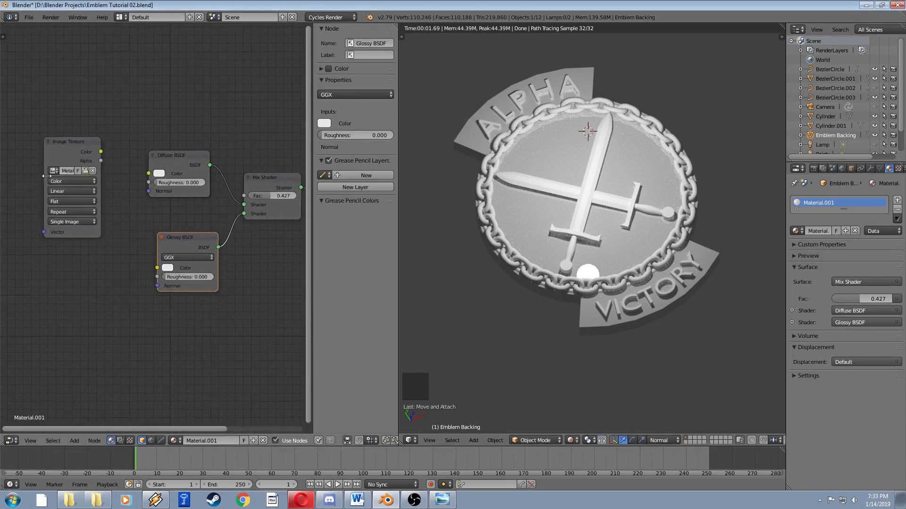
pyautogui.moveTo(28, 176); pyautogui.dragTo(4, 177)
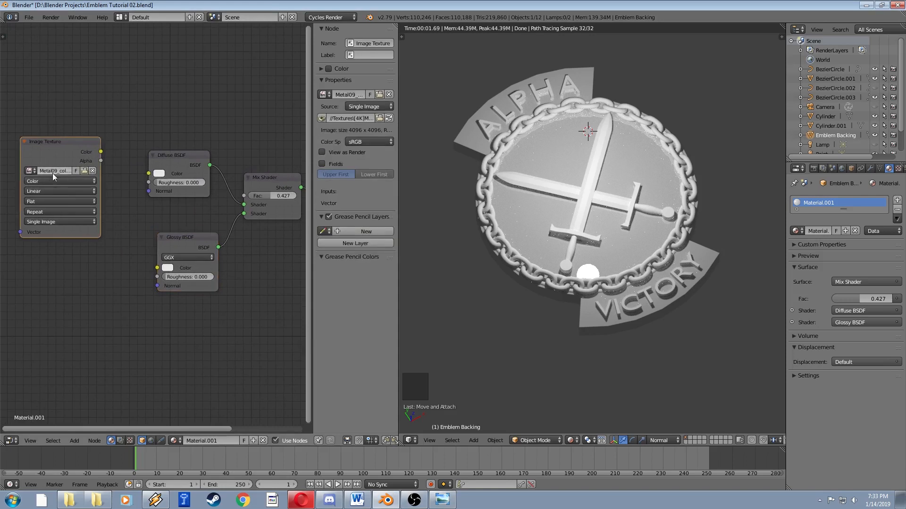
pyautogui.moveTo(101, 152); pyautogui.dragTo(148, 174)
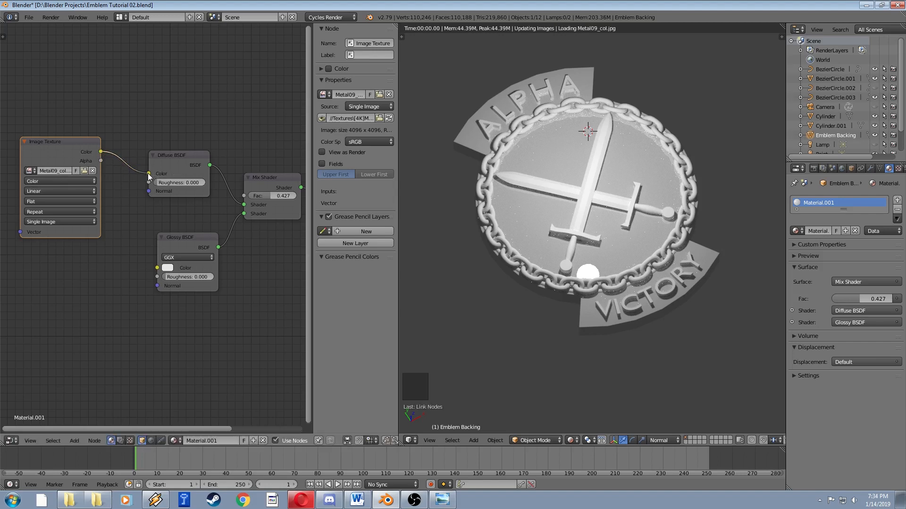
pyautogui.keyDown('shift'); pyautogui.moveTo(242, 134); pyautogui.dragTo(209, 131, button='middle'); pyautogui.keyUp('shift')
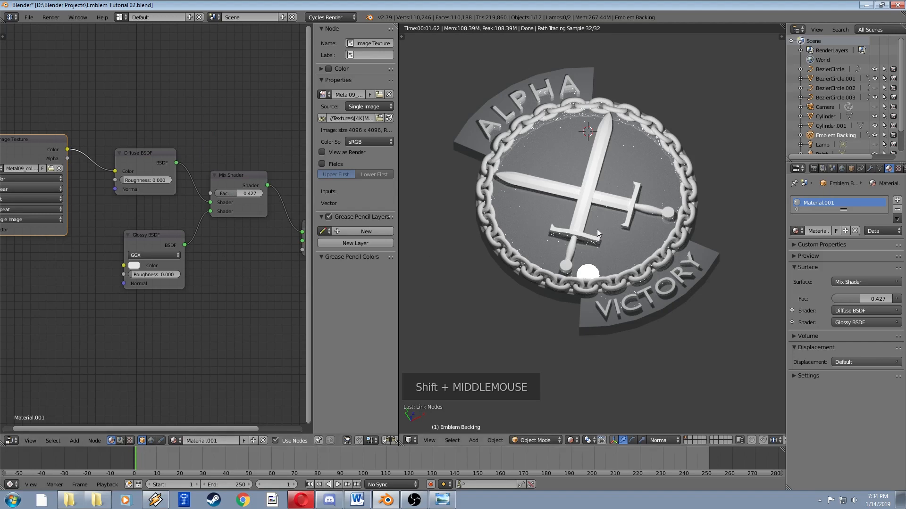
pyautogui.moveTo(596, 228); pyautogui.dragTo(578, 214, button='middle')
pyautogui.scroll(2, 572, 214)
# - Disconnect the Glossy BSDF and take the Mix Shader out of the chain, linking the Diffuse BSDF directly to the Material Output surface
pyautogui.keyDown('shift'); pyautogui.moveTo(223, 245); pyautogui.dragTo(177, 254, button='middle'); pyautogui.keyUp('shift')
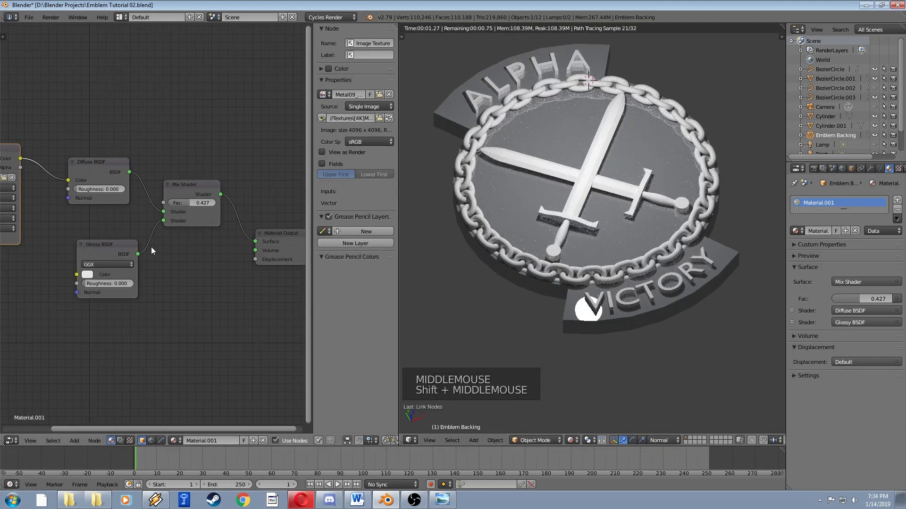
pyautogui.moveTo(164, 221); pyautogui.dragTo(134, 228)
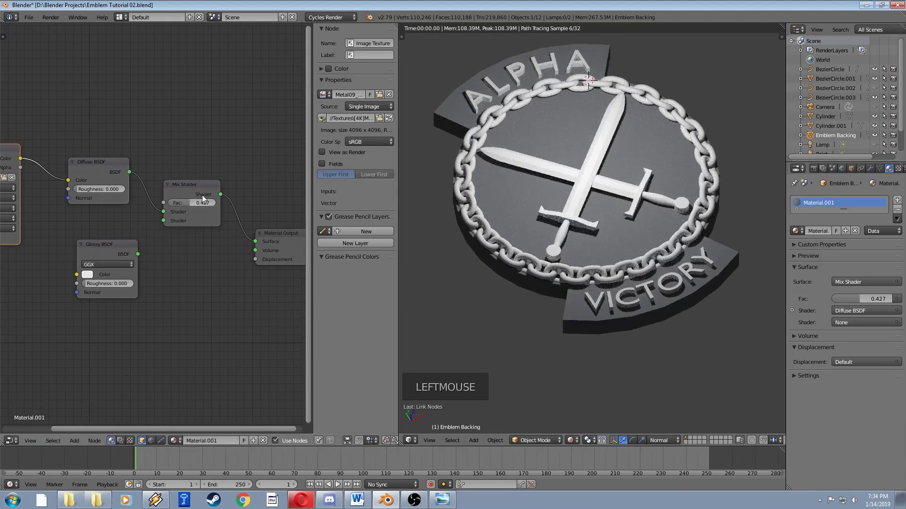
pyautogui.moveTo(202, 194); pyautogui.dragTo(255, 242)
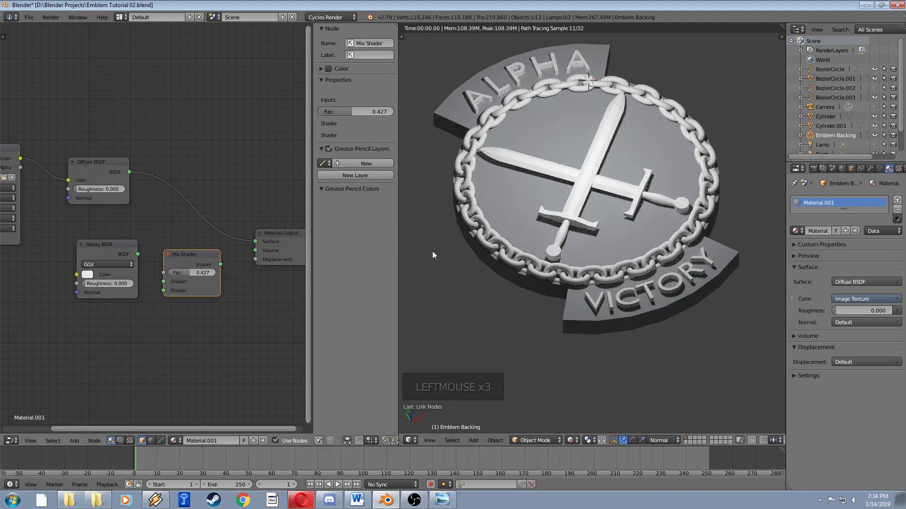
# - Inspect the diffuse-only texture on the rendered emblem and expand the material preview
pyautogui.moveTo(599, 163); pyautogui.dragTo(559, 181, button='middle')
pyautogui.scroll(3, 555, 207)
pyautogui.scroll(-4, 558, 182)
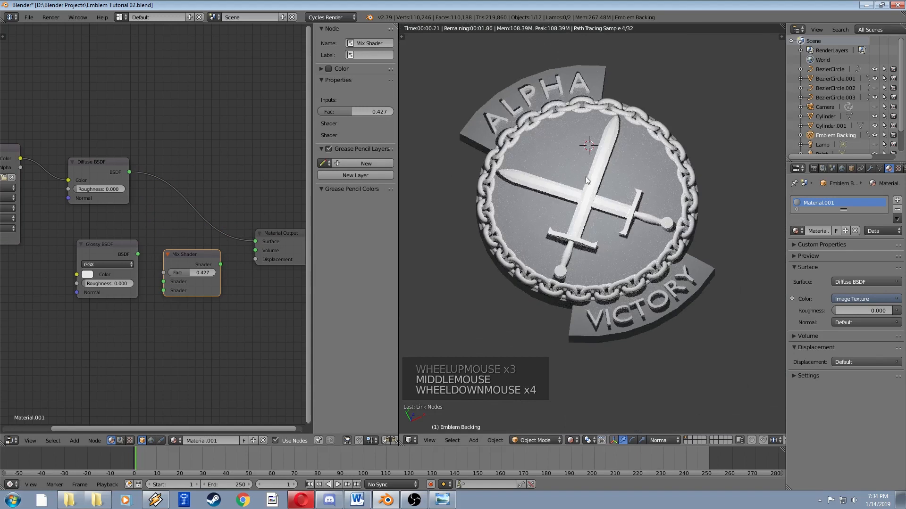
pyautogui.click(799, 255)
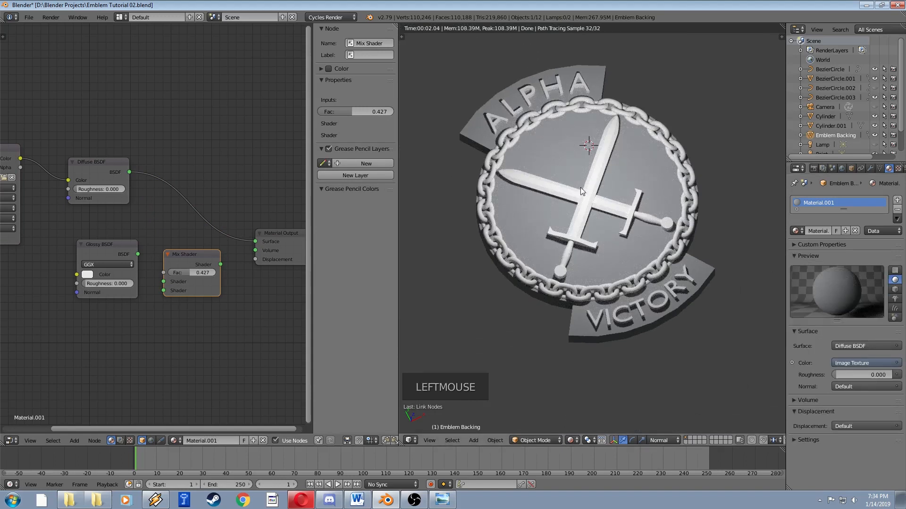
pyautogui.keyDown('shift'); pyautogui.moveTo(616, 208); pyautogui.dragTo(607, 219, button='middle'); pyautogui.keyUp('shift')
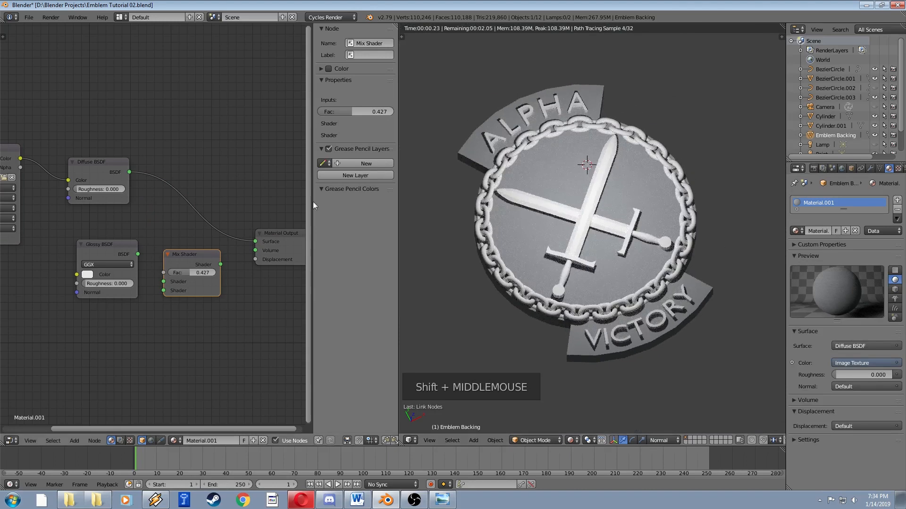
# - Move the Image Texture and Diffuse BSDF nodes closer to the Material Output, and shift the unused Glossy BSDF and Mix Shader nodes below them
pyautogui.moveTo(84, 165); pyautogui.dragTo(105, 166)
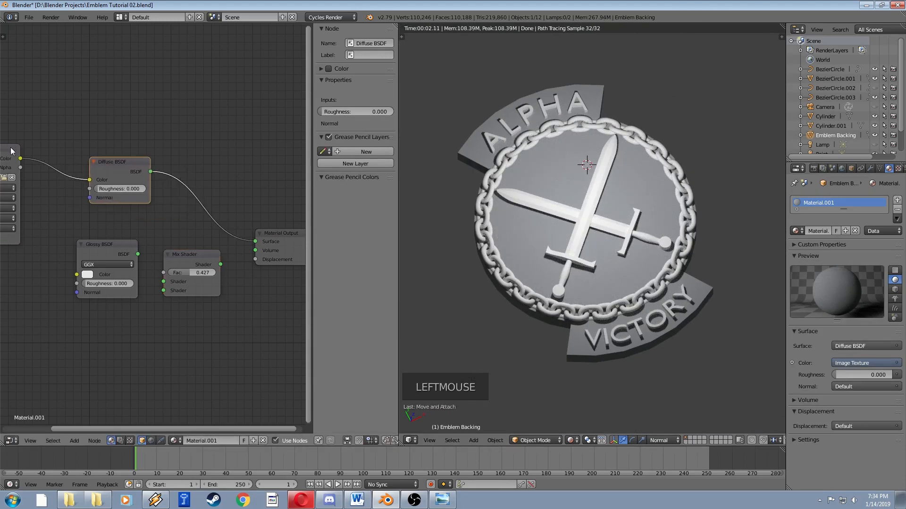
pyautogui.moveTo(14, 147); pyautogui.dragTo(64, 133)
pyautogui.moveTo(112, 169); pyautogui.dragTo(173, 190)
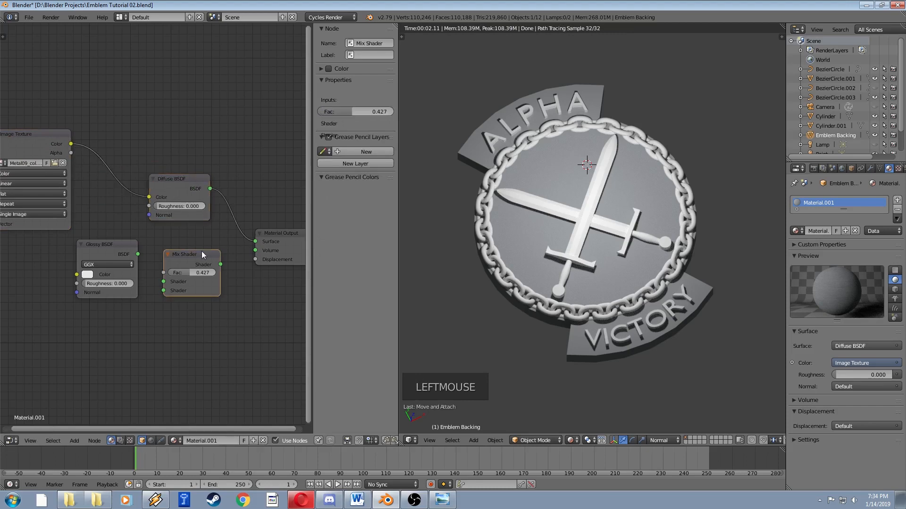
pyautogui.moveTo(201, 252); pyautogui.dragTo(219, 291)
pyautogui.moveTo(108, 242); pyautogui.dragTo(134, 288)
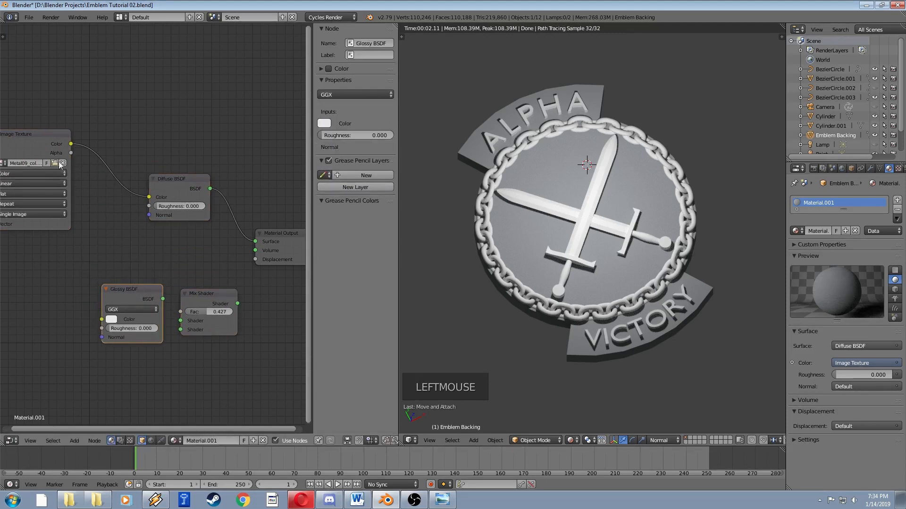
# - Move the Image Texture node closer to the Diffuse BSDF node and check the whole emblem in the rendered view
pyautogui.moveTo(47, 134); pyautogui.dragTo(77, 133)
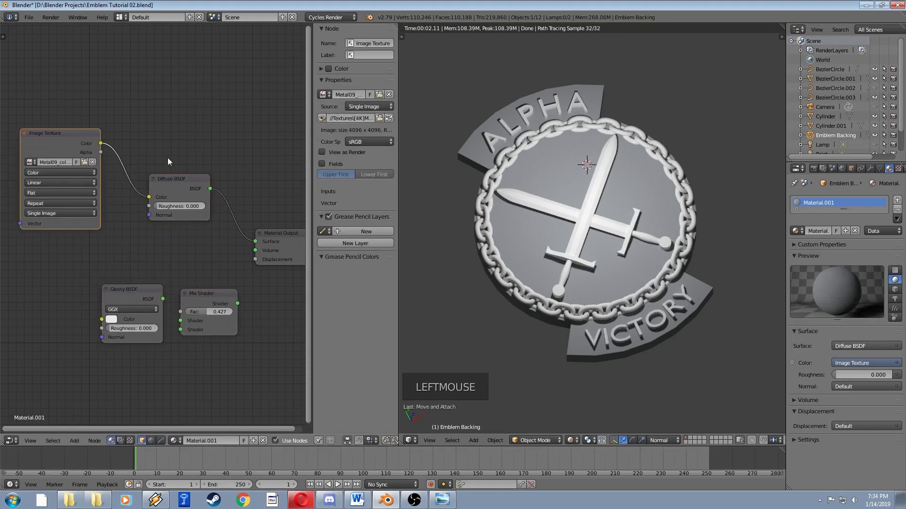
pyautogui.moveTo(168, 158); pyautogui.dragTo(186, 165, button='middle')
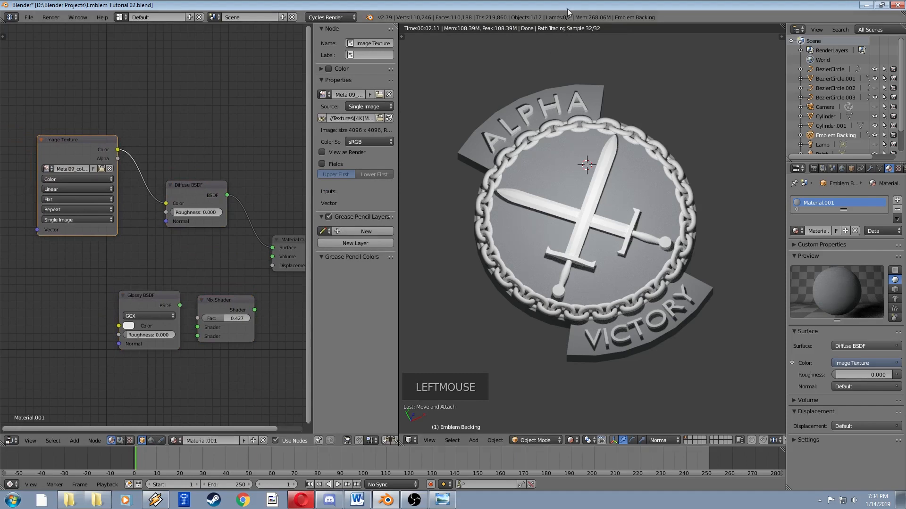
pyautogui.keyDown('shift'); pyautogui.moveTo(629, 213); pyautogui.dragTo(618, 216, button='middle'); pyautogui.keyUp('shift')
pyautogui.scroll(-2, 621, 216)
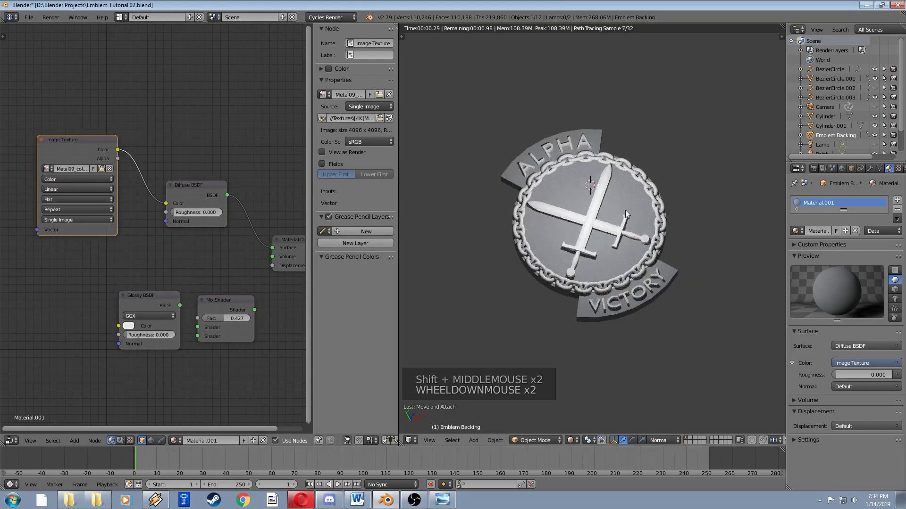
pyautogui.scroll(2, 619, 214)
pyautogui.scroll(-2, 619, 216)
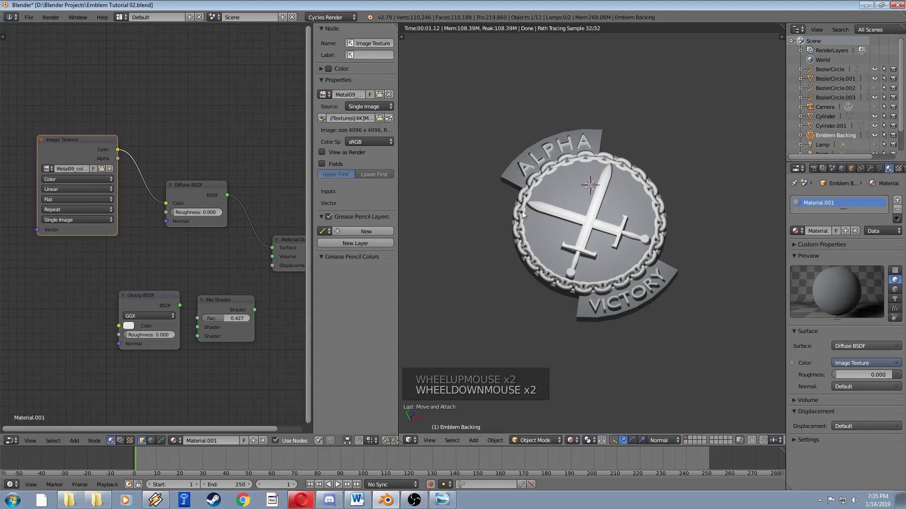
# - Unwrap all faces of the Emblem Backing with Smart UV Project, using an angle limit of 66 and zero island margin
pyautogui.moveTo(596, 236)
pyautogui.keyDown('shift'); pyautogui.mouseDown(button='middle')
pyautogui.moveTo(567, 228)
pyautogui.moveTo(562, 216)
pyautogui.mouseUp(button='middle'); pyautogui.keyUp('shift')
pyautogui.hotkey('shift', 'z')
pyautogui.scroll(2, 561, 216)
pyautogui.press('Tab')
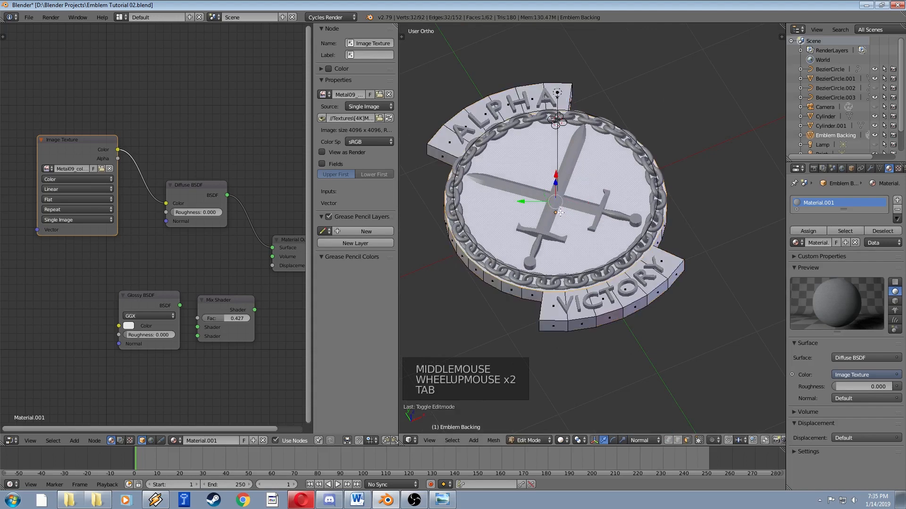
pyautogui.press('a')
pyautogui.press('a')
pyautogui.press('a')
pyautogui.press('a')
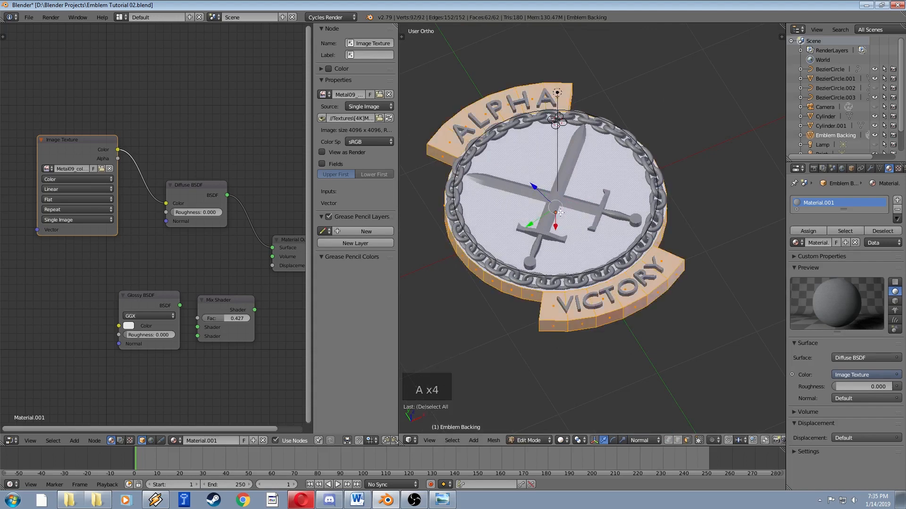
pyautogui.press('u')
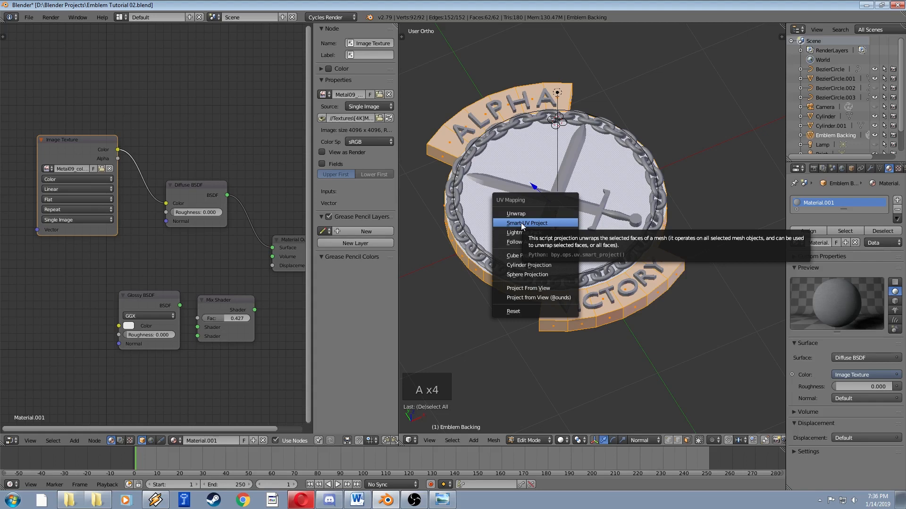
pyautogui.click(521, 222)
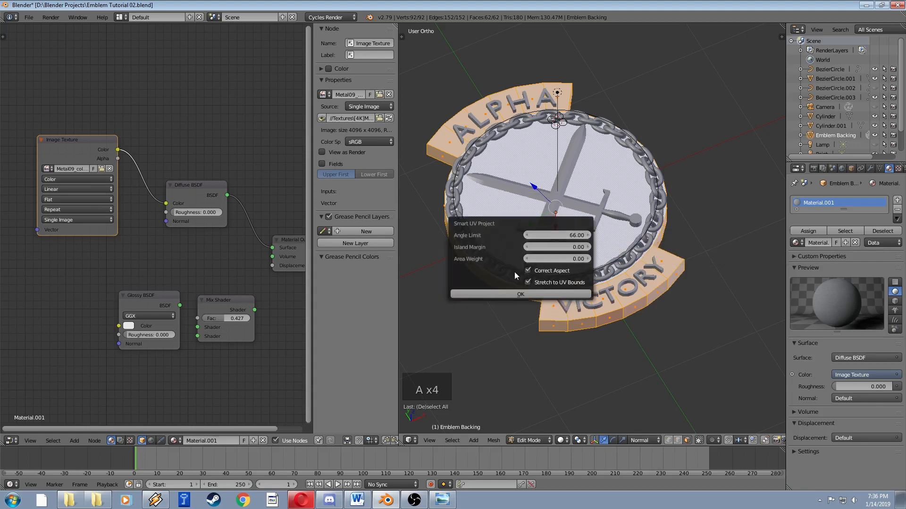
pyautogui.click(518, 294)
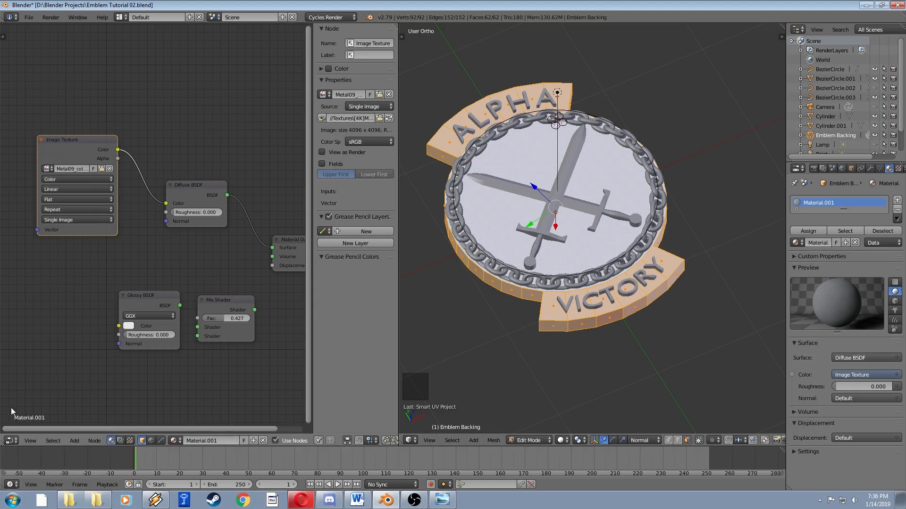
# - Change the node editing area to the UV/Image Editor and frame the backing's unwrapped UV layout
pyautogui.click(134, 460)
pyautogui.click(11, 440)
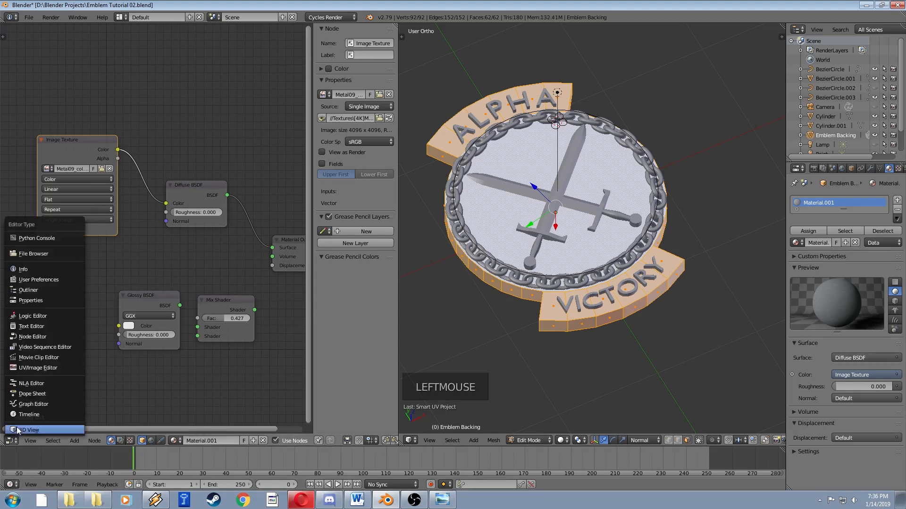
pyautogui.click(30, 368)
pyautogui.scroll(3, 207, 231)
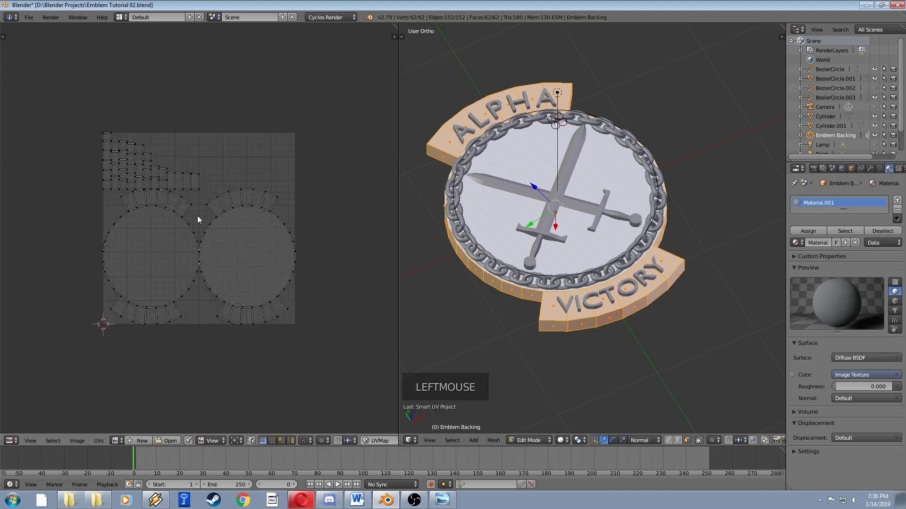
pyautogui.scroll(1, 217, 230)
pyautogui.scroll(-1, 217, 230)
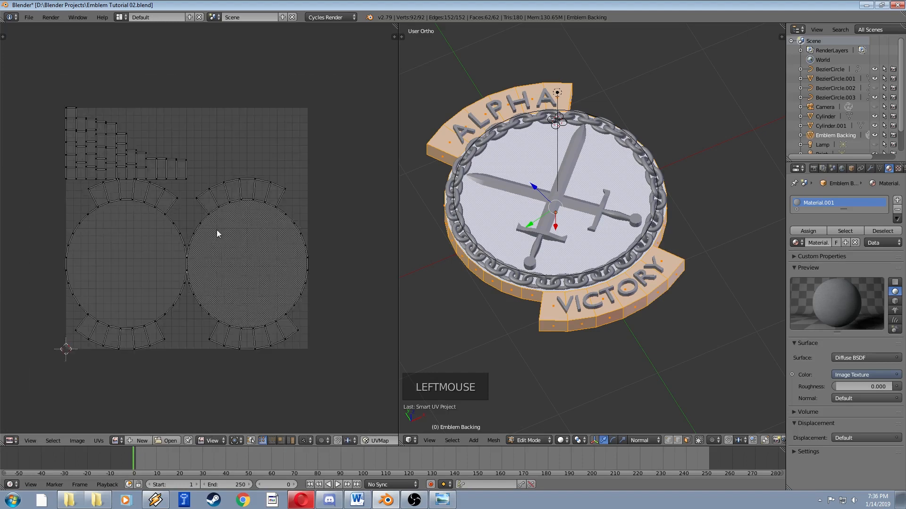
pyautogui.moveTo(216, 231); pyautogui.dragTo(217, 234, button='middle')
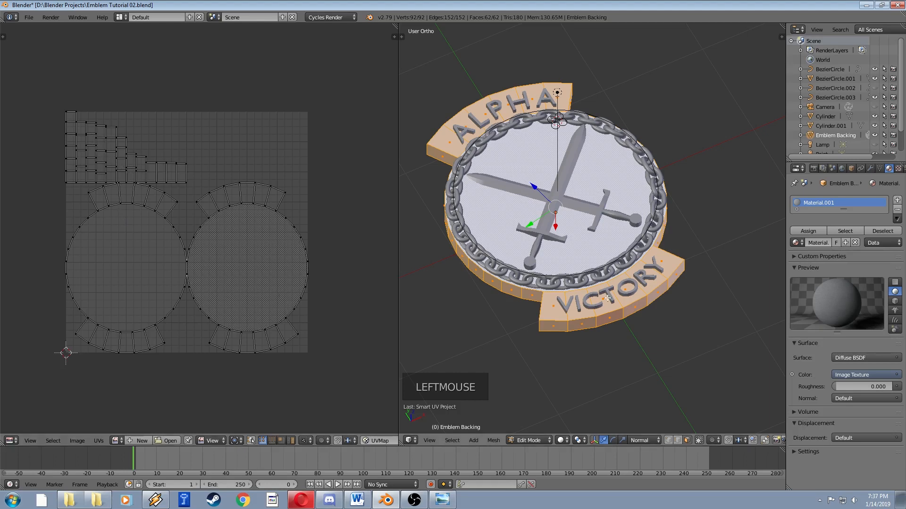
# - Load Metal09_col.jpg from the [4K]Metal09 folder behind the UV layout and fit the whole image in view
pyautogui.click(169, 440)
pyautogui.press('Escape')
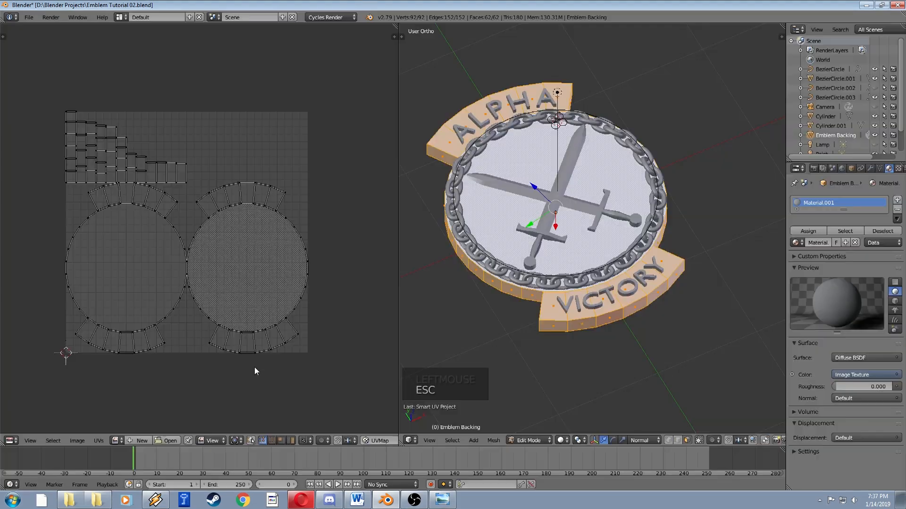
pyautogui.click(167, 442)
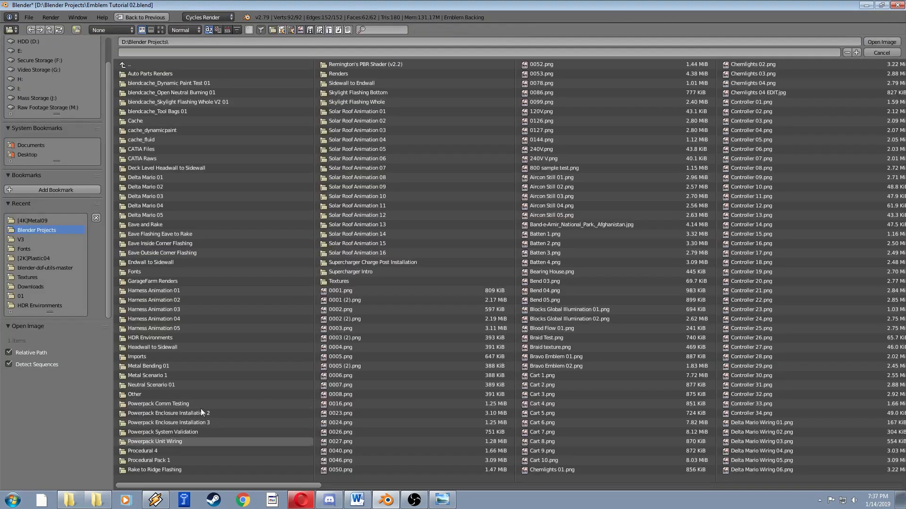
pyautogui.click(38, 221)
pyautogui.doubleClick(159, 75)
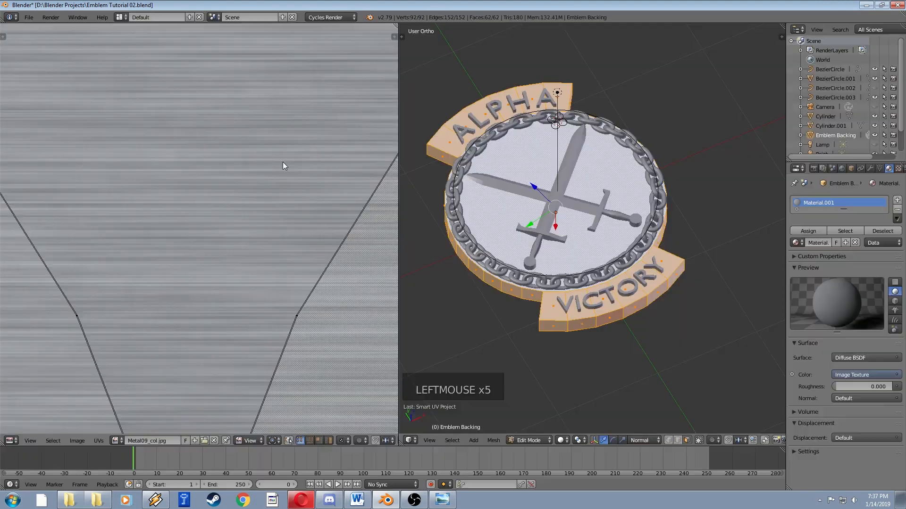
pyautogui.scroll(-8, 282, 196)
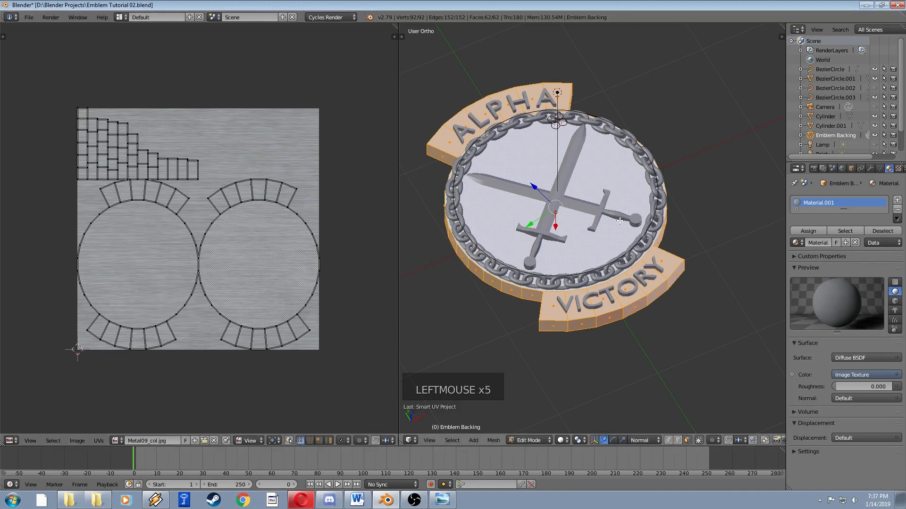
# - Leave Edit Mode, set the viewport shading to Material, and inspect the brushed-metal texture across the backing
pyautogui.press('Tab')
pyautogui.scroll(3, 570, 240)
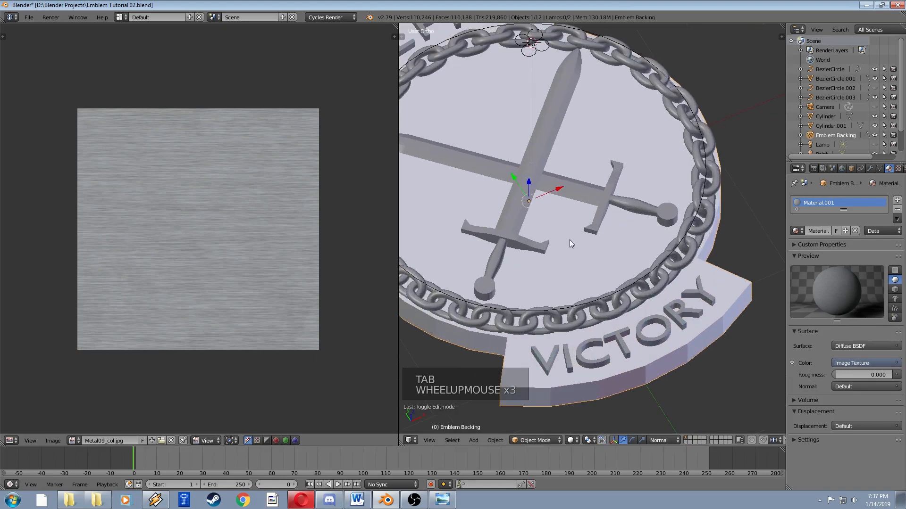
pyautogui.moveTo(570, 239); pyautogui.dragTo(608, 245, button='middle')
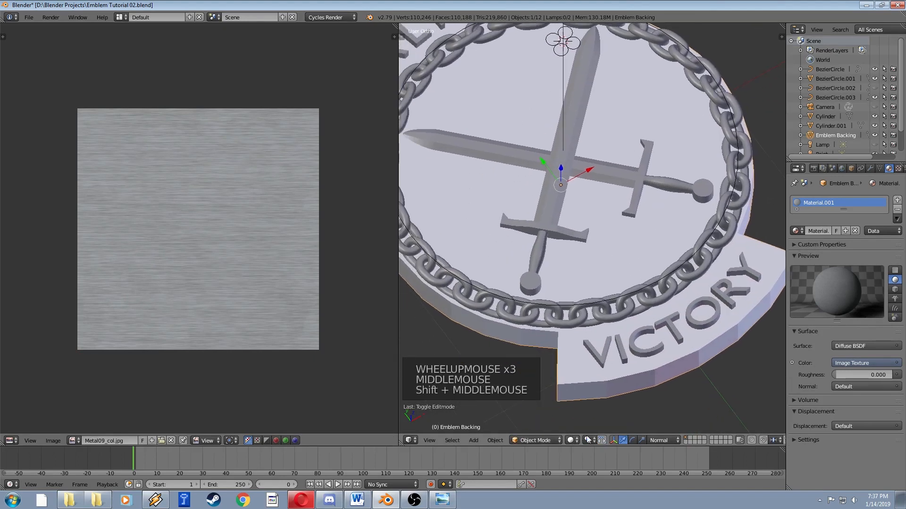
pyautogui.click(572, 440)
pyautogui.click(597, 389)
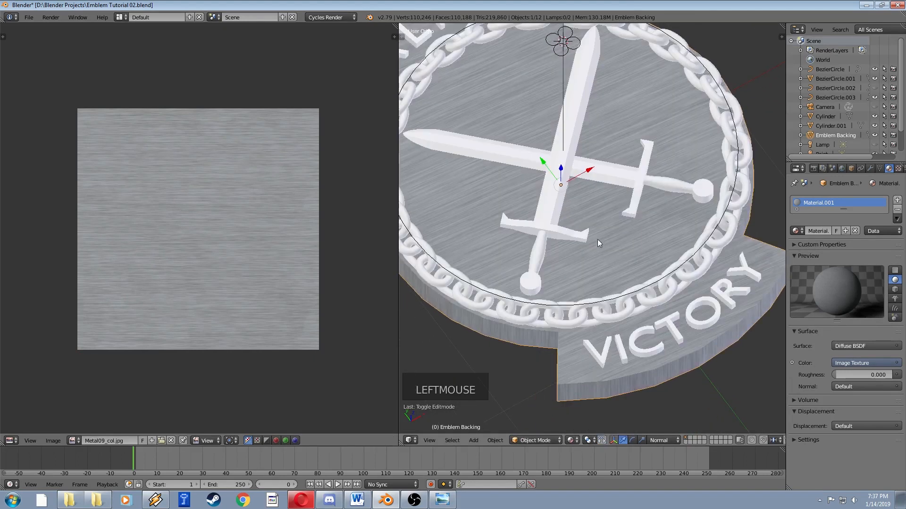
pyautogui.keyDown('shift'); pyautogui.moveTo(598, 240); pyautogui.dragTo(613, 278, button='middle'); pyautogui.keyUp('shift')
pyautogui.moveTo(612, 277); pyautogui.dragTo(514, 200, button='middle')
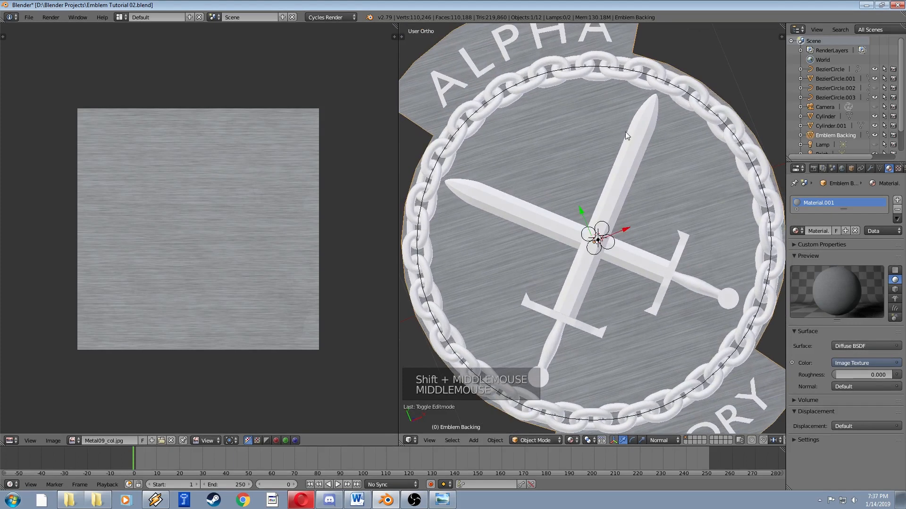
pyautogui.moveTo(597, 281)
pyautogui.mouseDown(button='middle')
pyautogui.moveTo(601, 250)
pyautogui.moveTo(585, 267)
pyautogui.moveTo(584, 257)
pyautogui.moveTo(590, 311)
pyautogui.mouseUp(button='middle')
pyautogui.scroll(-2, 601, 250)
# - Set the viewport shading to Rendered and examine the textured backing from several angles
pyautogui.click(571, 440)
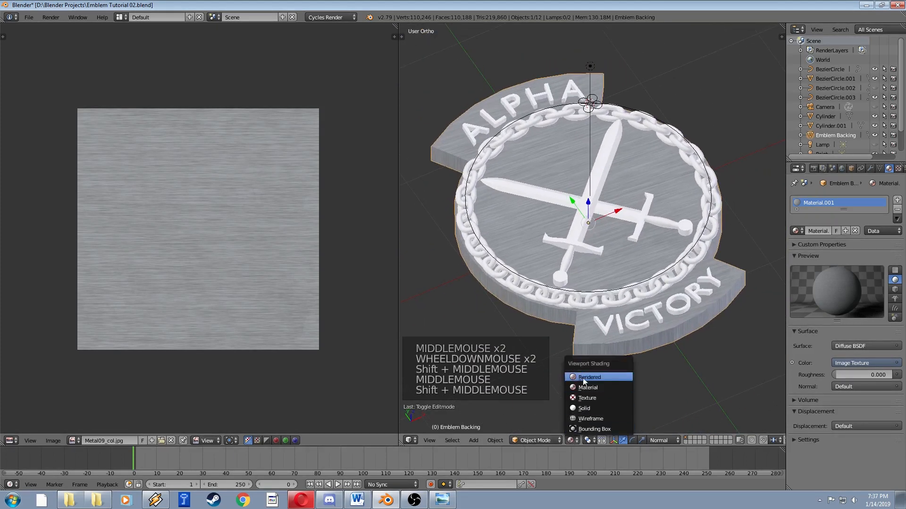
pyautogui.click(604, 377)
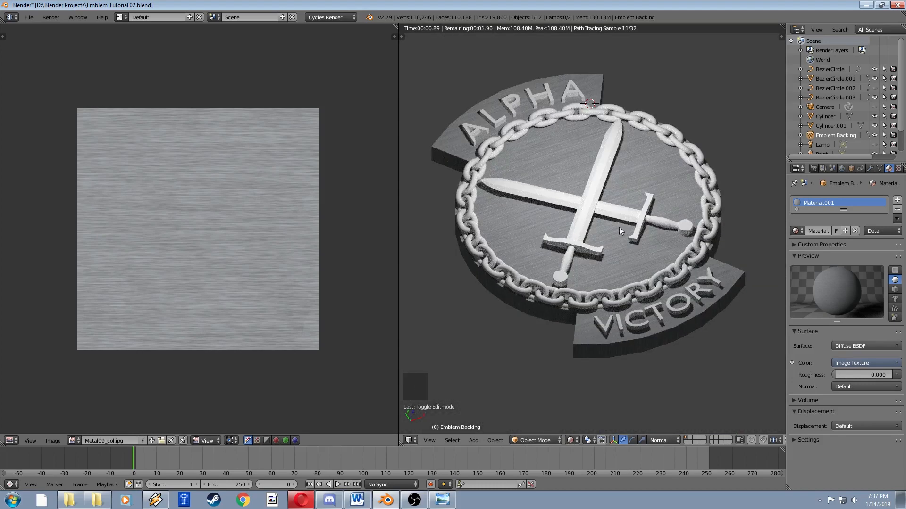
pyautogui.moveTo(619, 228); pyautogui.dragTo(583, 195, button='middle')
pyautogui.scroll(2, 546, 215)
pyautogui.scroll(-3, 589, 260)
pyautogui.scroll(2, 584, 224)
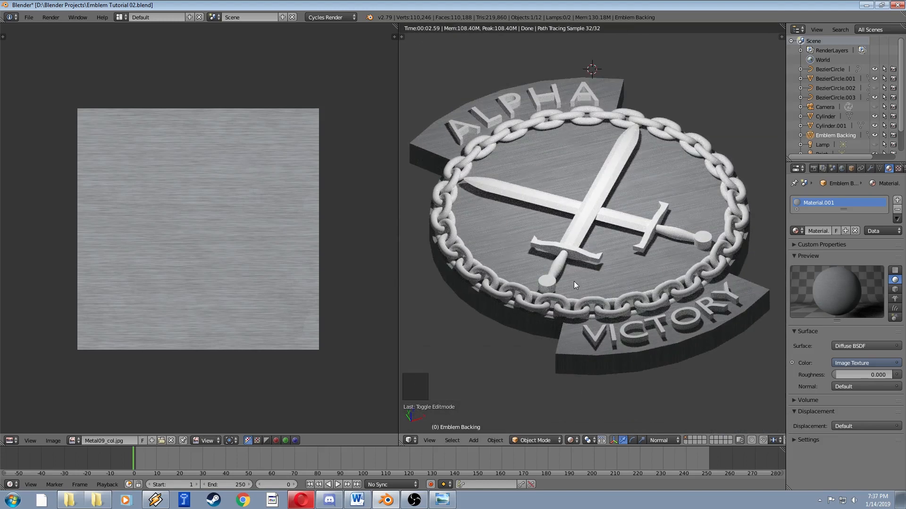
pyautogui.moveTo(574, 282); pyautogui.dragTo(575, 299, button='middle')
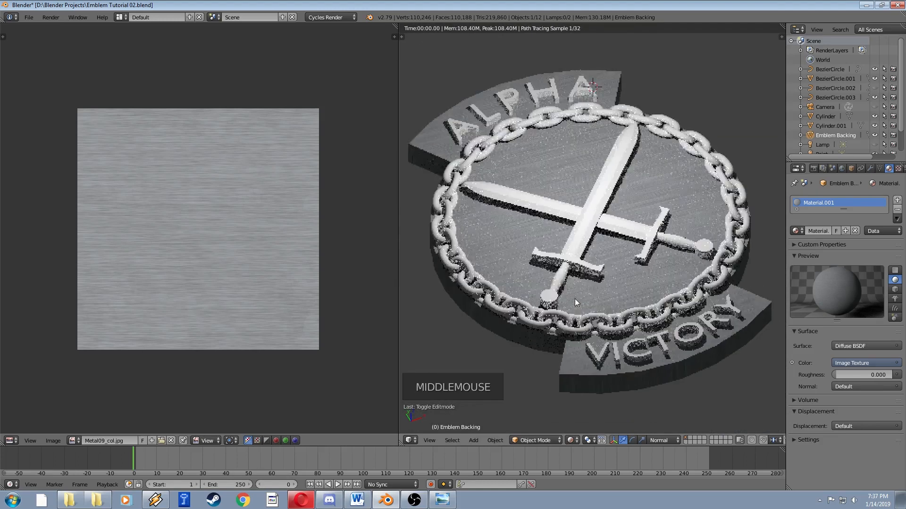
# - Return the viewport to Material shading and change the UV/Image Editor area back to the Node Editor
pyautogui.click(573, 440)
pyautogui.click(588, 386)
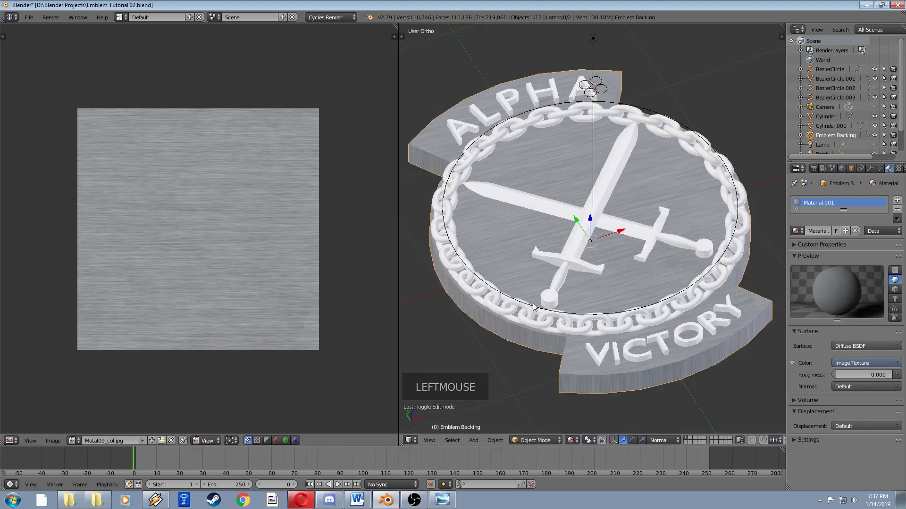
pyautogui.keyDown('shift'); pyautogui.moveTo(534, 305); pyautogui.dragTo(541, 305, button='middle'); pyautogui.keyUp('shift')
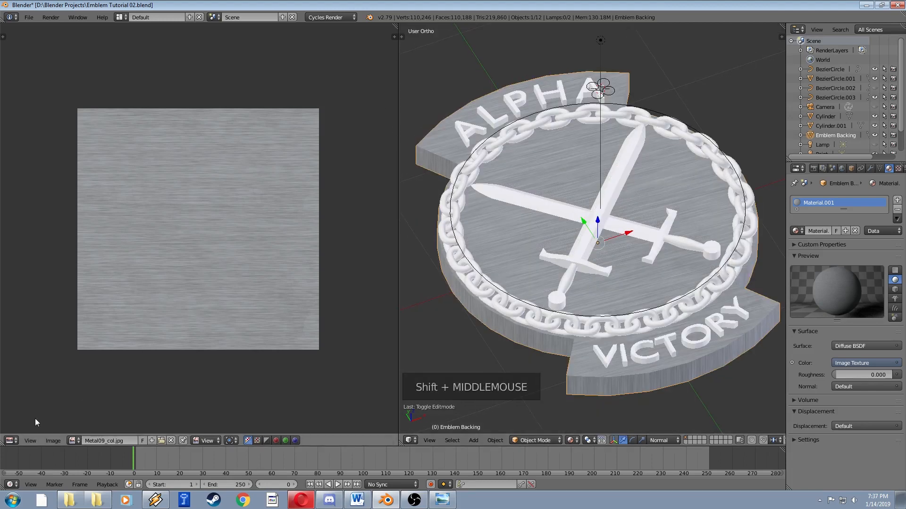
pyautogui.click(10, 441)
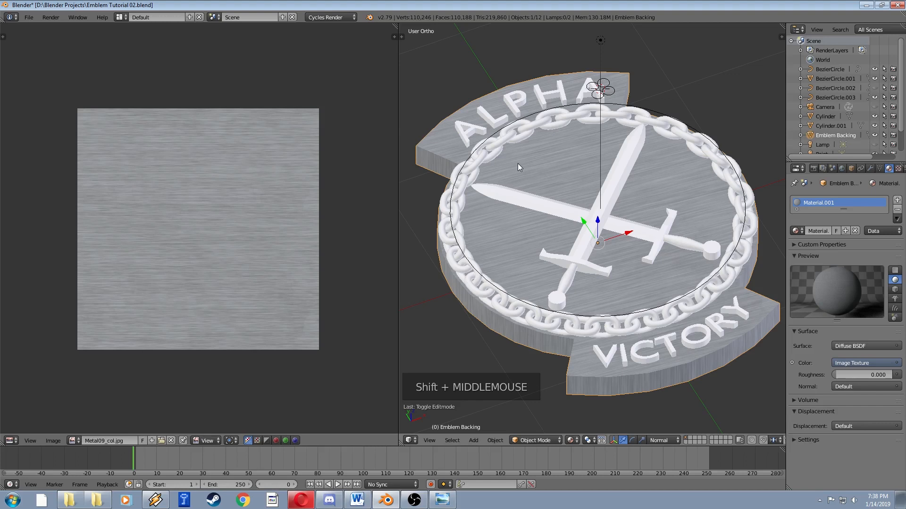
pyautogui.click(10, 441)
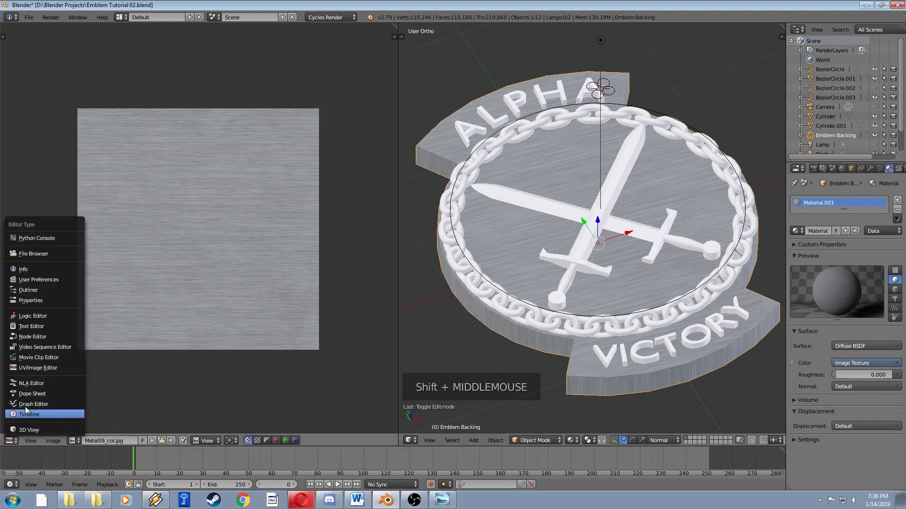
pyautogui.click(34, 337)
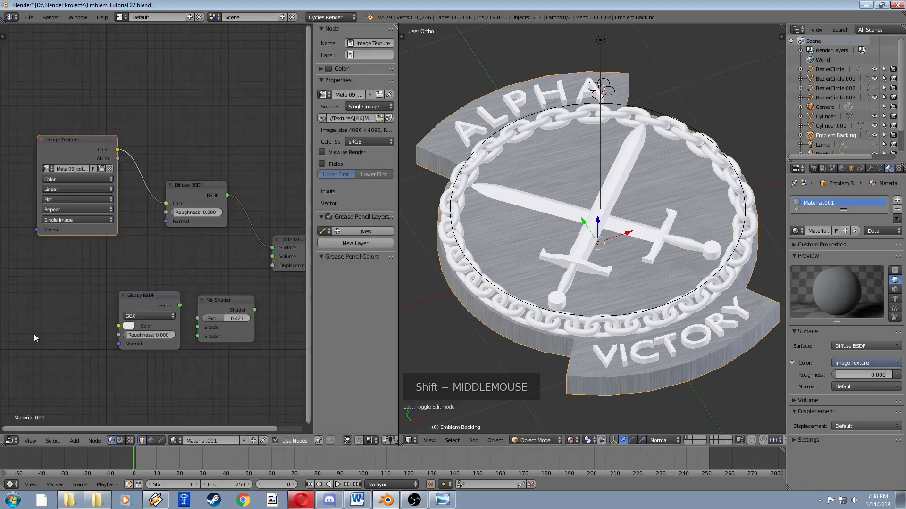
# - Add a second Image Texture node below the first, and shift the Glossy BSDF and Mix Shader nodes down to make room
pyautogui.keyDown('shift'); pyautogui.moveTo(183, 255); pyautogui.dragTo(173, 240, button='middle'); pyautogui.keyUp('shift')
pyautogui.scroll(-2, 185, 253)
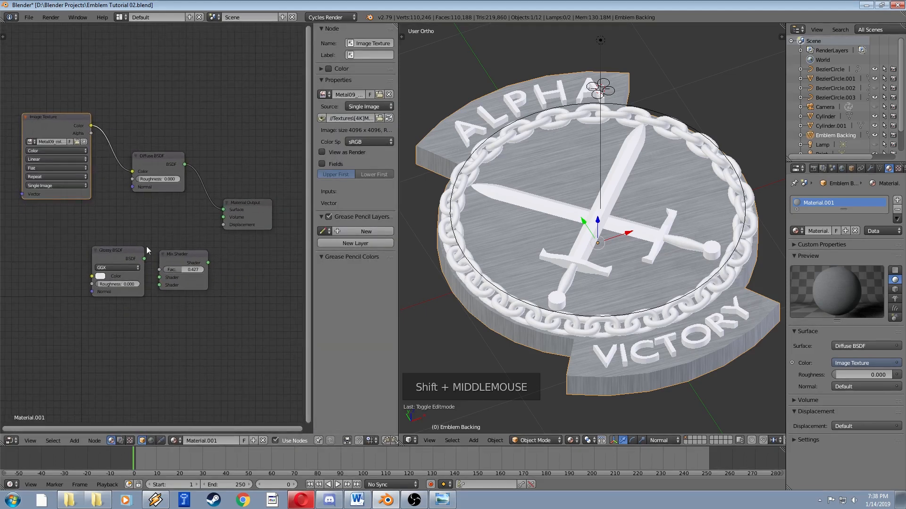
pyautogui.hotkey('shift', 'a')
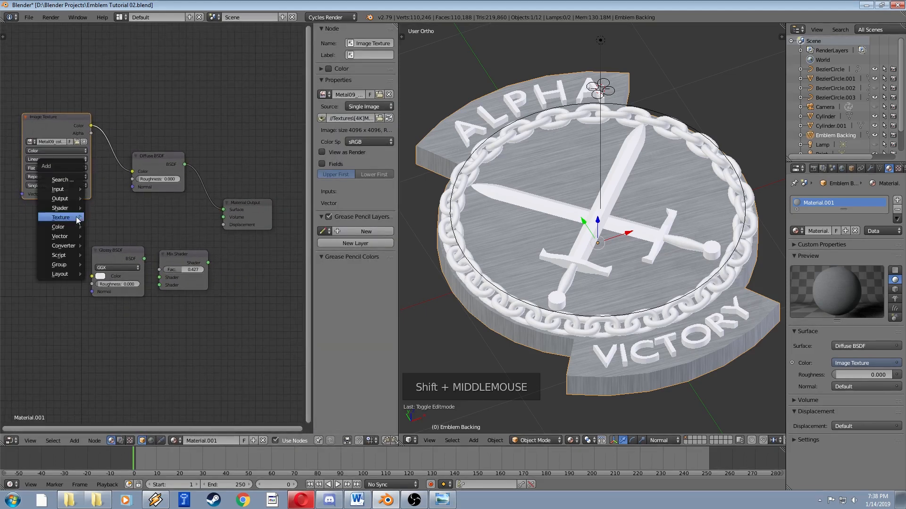
pyautogui.moveTo(78, 220)
pyautogui.click(111, 258)
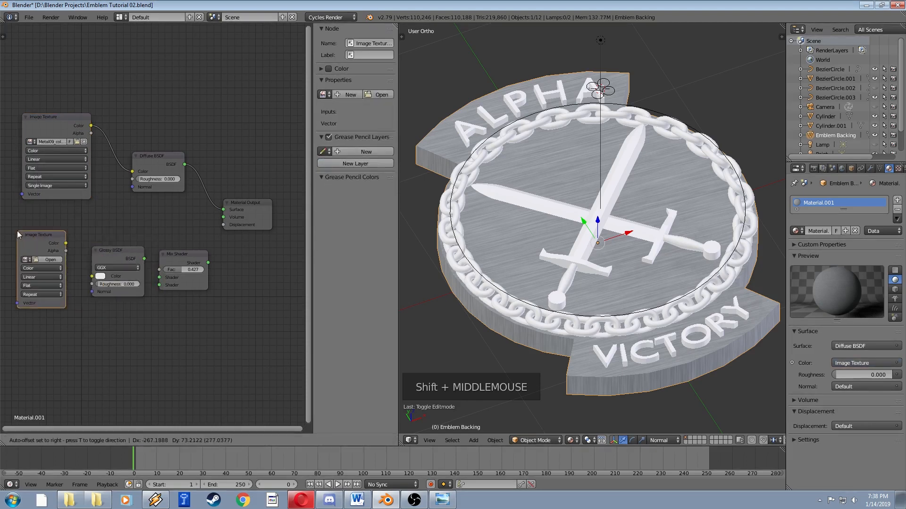
pyautogui.click(31, 225)
pyautogui.moveTo(119, 253); pyautogui.dragTo(143, 321)
pyautogui.moveTo(178, 256); pyautogui.dragTo(250, 326)
pyautogui.moveTo(62, 231); pyautogui.dragTo(83, 232)
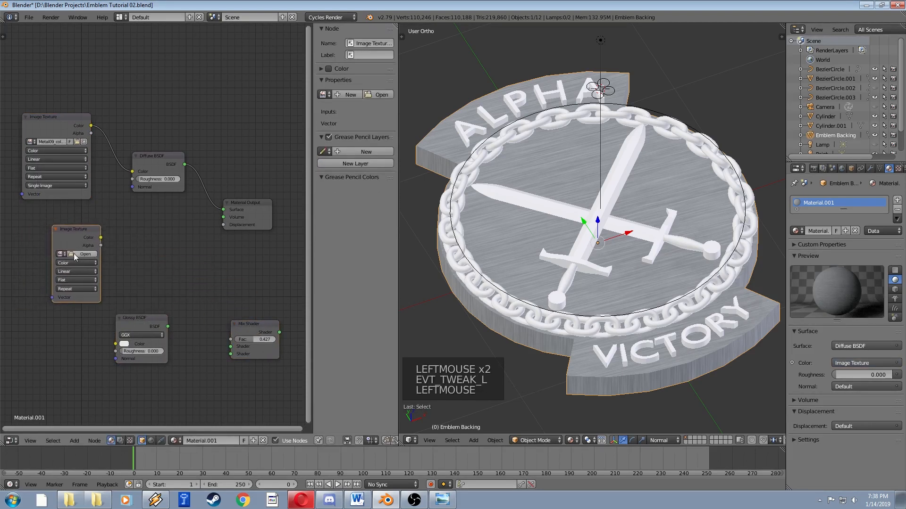
# - Load Metal09_disp.jpg from the [4K]Metal09 folder into the second Image Texture node, then widen the node and align it under the first
pyautogui.click(83, 254)
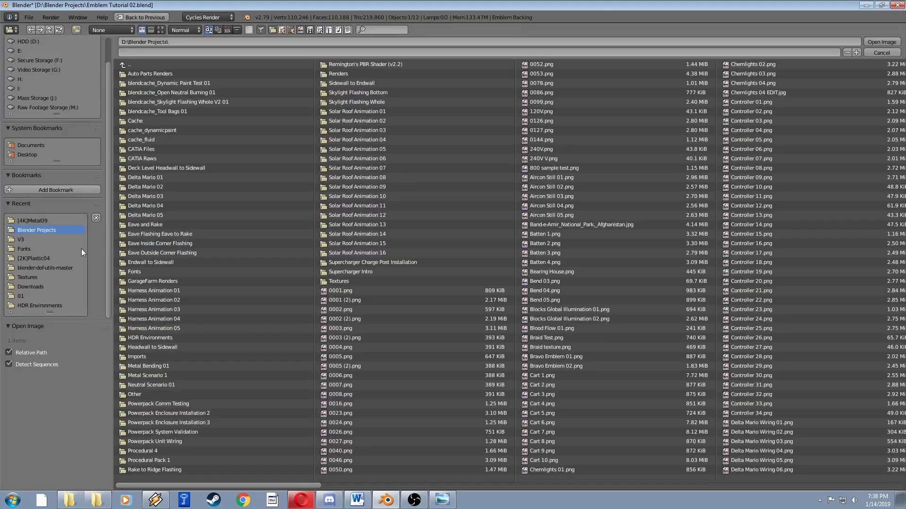
pyautogui.click(27, 222)
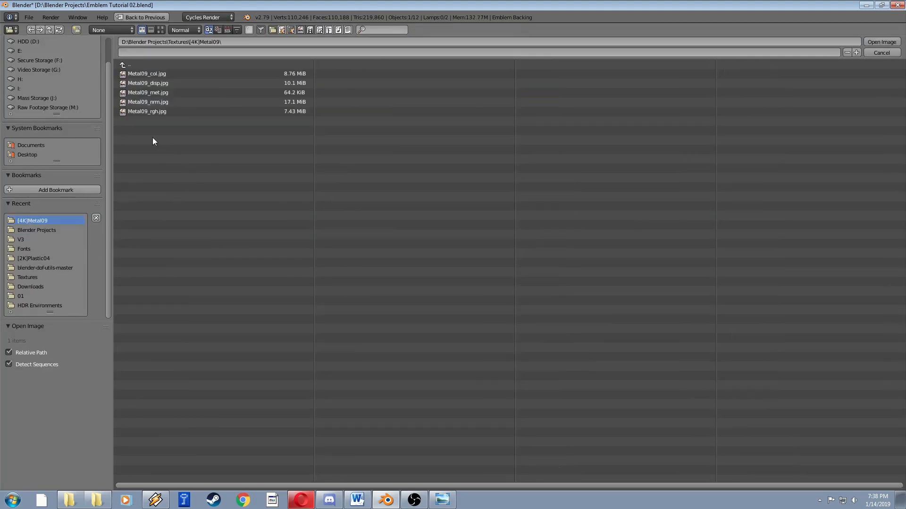
pyautogui.doubleClick(139, 83)
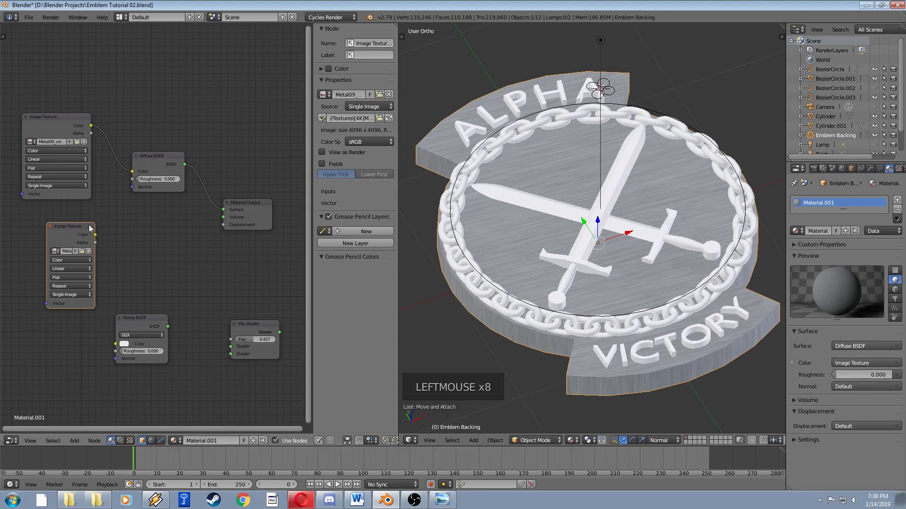
pyautogui.moveTo(74, 229); pyautogui.dragTo(63, 227)
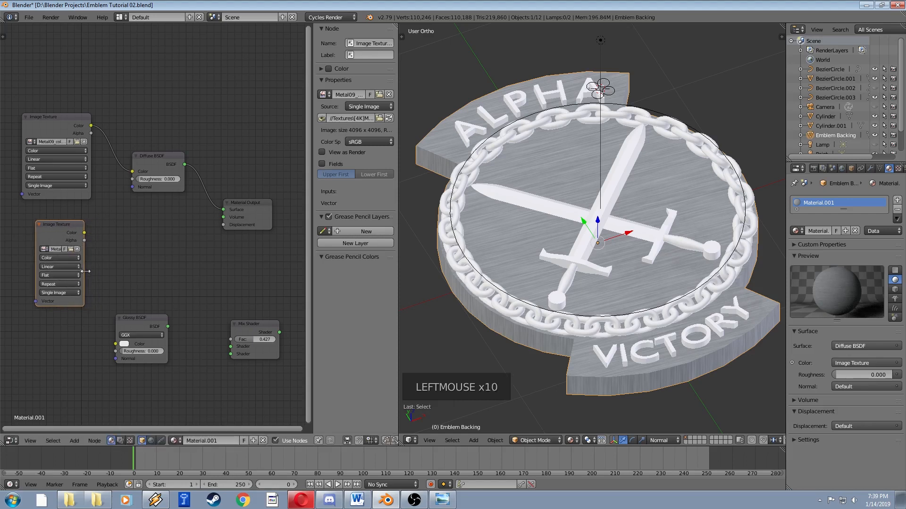
pyautogui.moveTo(84, 263); pyautogui.dragTo(97, 263)
pyautogui.moveTo(70, 227); pyautogui.dragTo(62, 229)
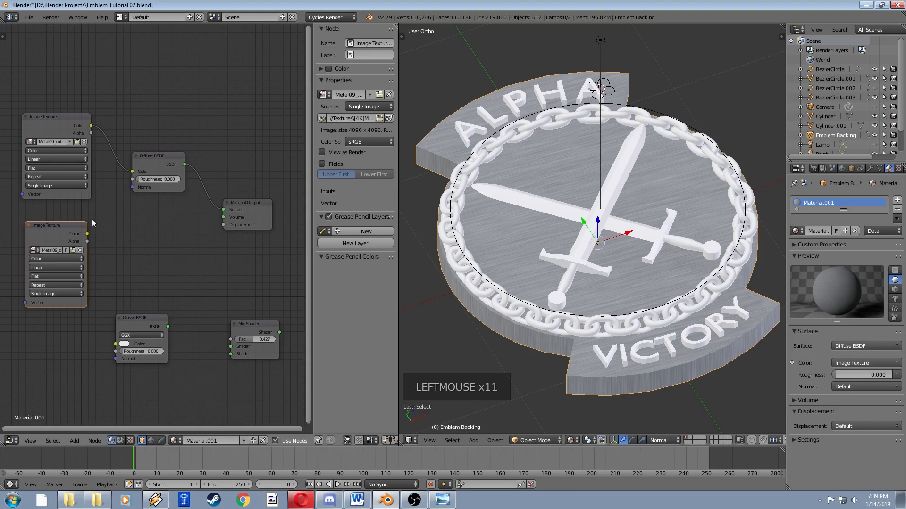
# - Link the displacement texture's Color output to the Material Output's Displacement input, and nudge the Material Output node upward
pyautogui.moveTo(86, 233); pyautogui.dragTo(221, 225)
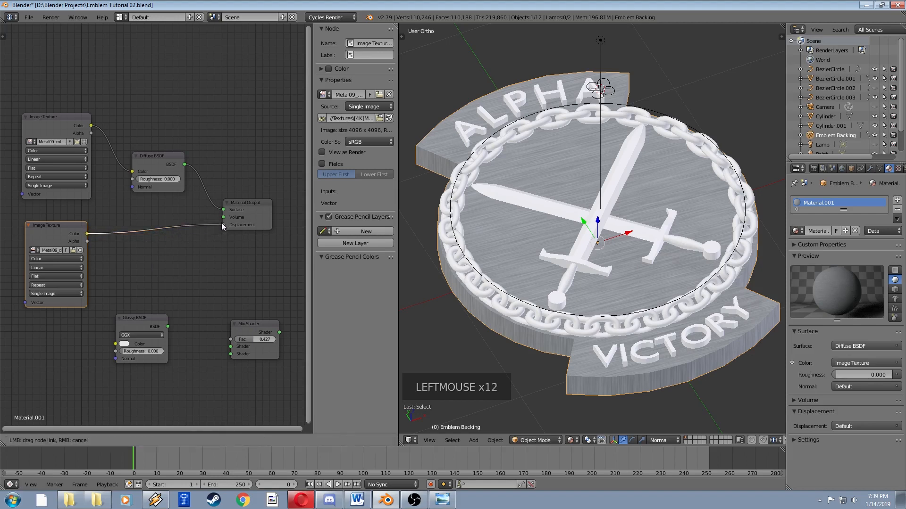
pyautogui.moveTo(140, 266); pyautogui.dragTo(174, 250)
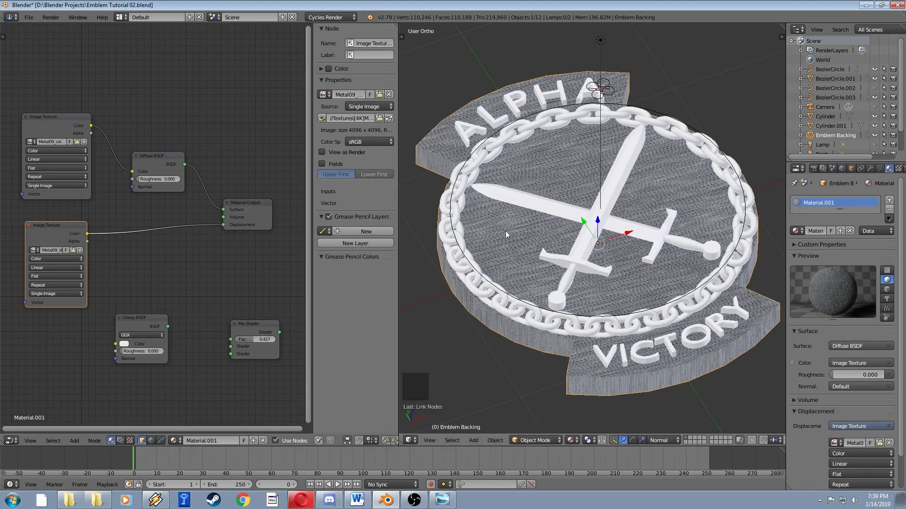
pyautogui.moveTo(246, 208); pyautogui.dragTo(245, 198)
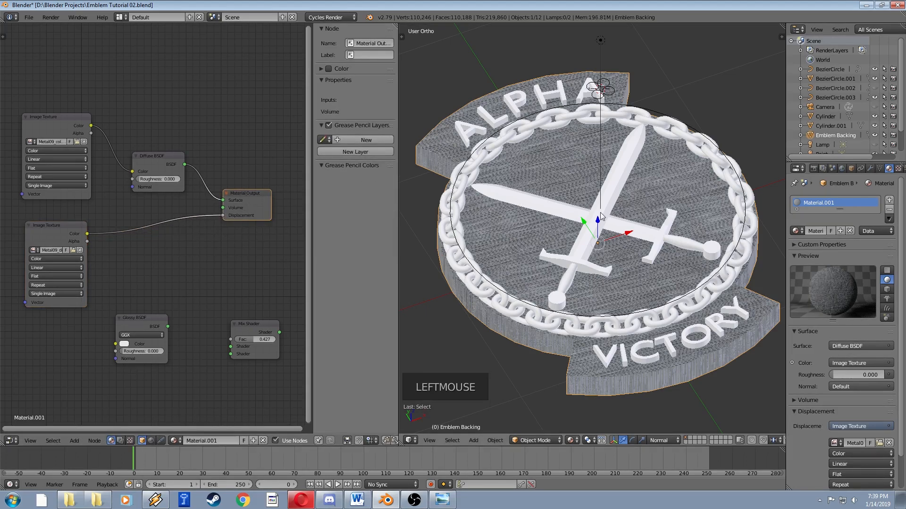
# - Set the viewport shading to Rendered and examine the displacement effect on the emblem backing from several angles and distances
pyautogui.moveTo(600, 212); pyautogui.dragTo(475, 432, button='middle')
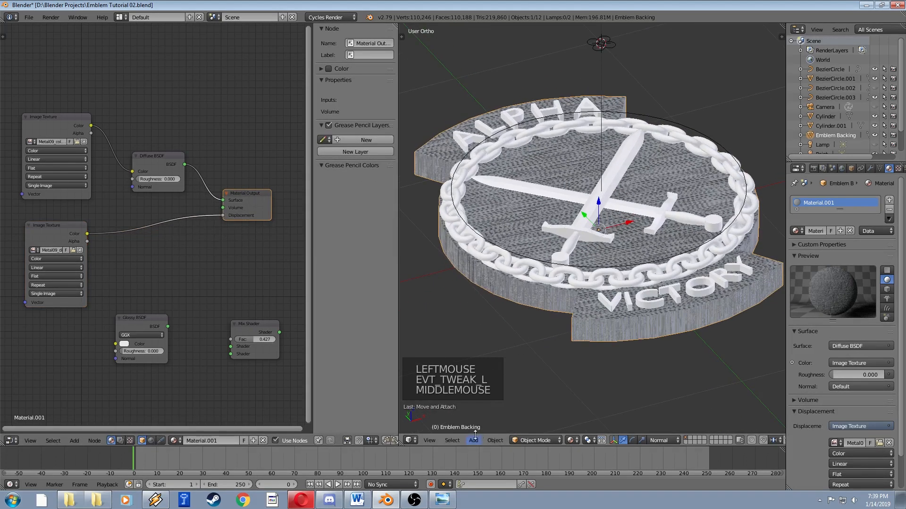
pyautogui.click(571, 440)
pyautogui.click(597, 376)
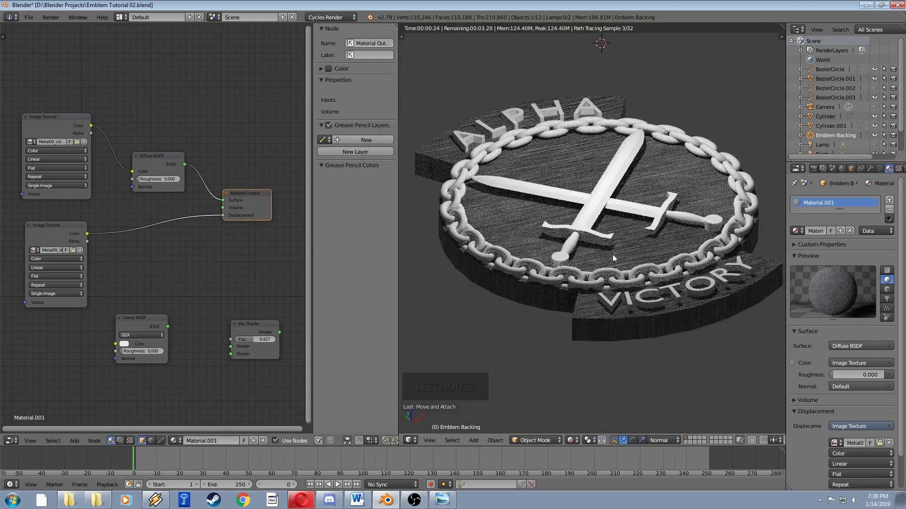
pyautogui.moveTo(595, 242); pyautogui.dragTo(538, 208, button='middle')
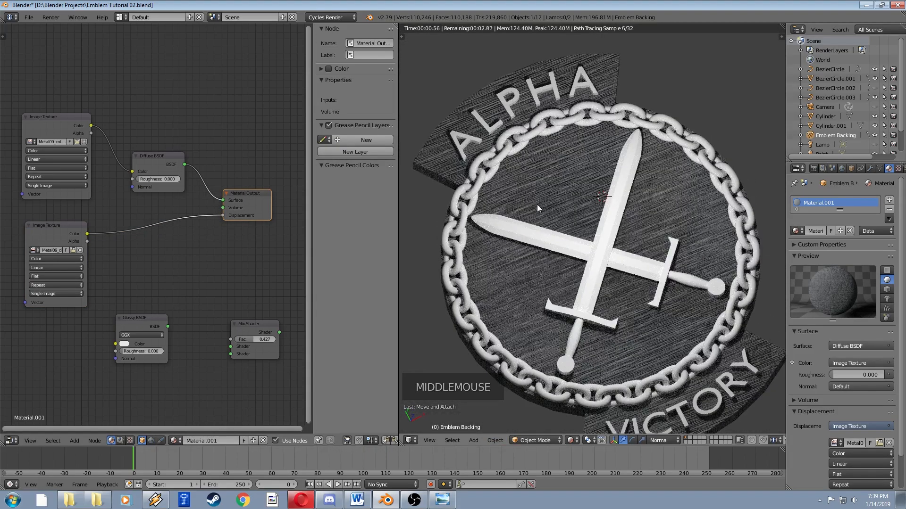
pyautogui.scroll(6, 545, 196)
pyautogui.moveTo(584, 240)
pyautogui.mouseDown(button='middle')
pyautogui.moveTo(588, 253)
pyautogui.moveTo(584, 229)
pyautogui.moveTo(597, 226)
pyautogui.moveTo(591, 198)
pyautogui.moveTo(607, 228)
pyautogui.moveTo(588, 251)
pyautogui.mouseUp(button='middle')
pyautogui.scroll(-6, 598, 225)
pyautogui.scroll(-1, 593, 228)
pyautogui.scroll(4, 593, 215)
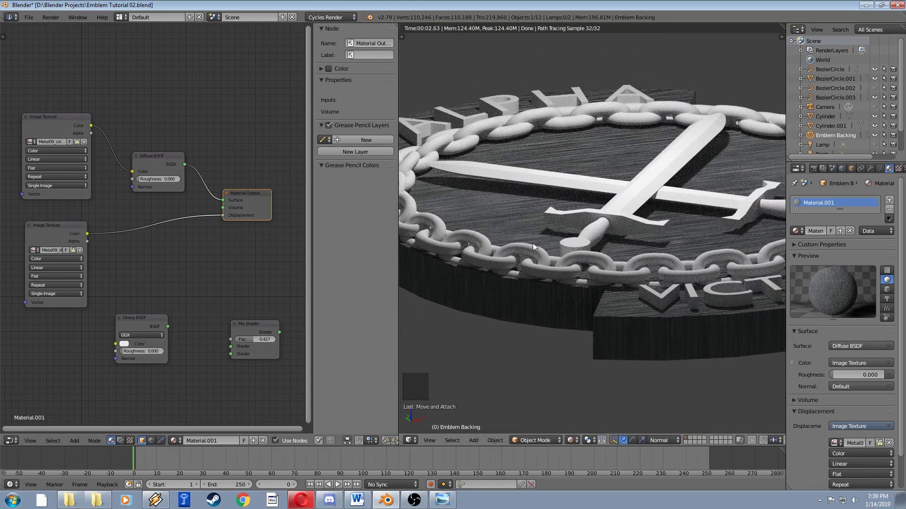
pyautogui.moveTo(533, 246); pyautogui.dragTo(547, 257, button='middle')
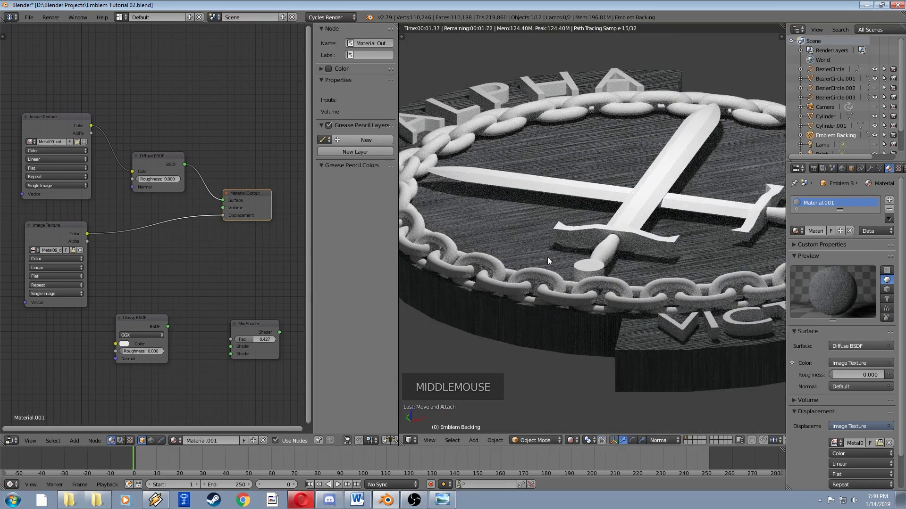
pyautogui.scroll(-4, 547, 258)
pyautogui.scroll(2, 548, 258)
pyautogui.scroll(-1, 547, 258)
pyautogui.keyDown('shift'); pyautogui.moveTo(556, 253); pyautogui.dragTo(556, 253, button='middle'); pyautogui.keyUp('shift')
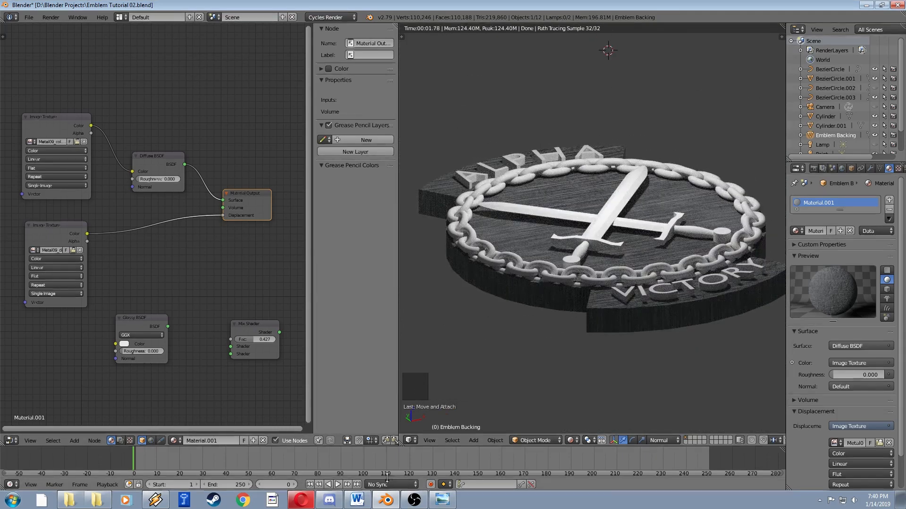
# - Switch to Windows Photo Viewer, examine the Metal09_disp.jpg map at full window size, and return to Blender
pyautogui.click(92, 508)
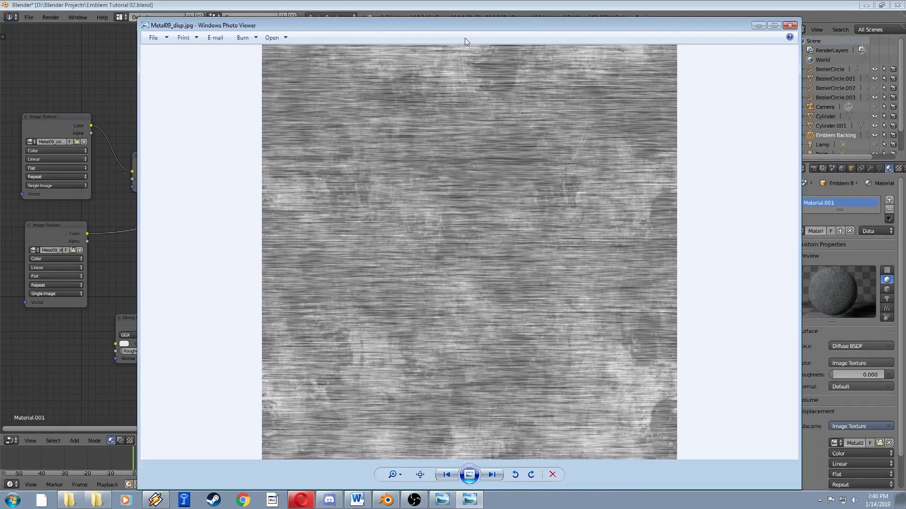
pyautogui.doubleClick(465, 38)
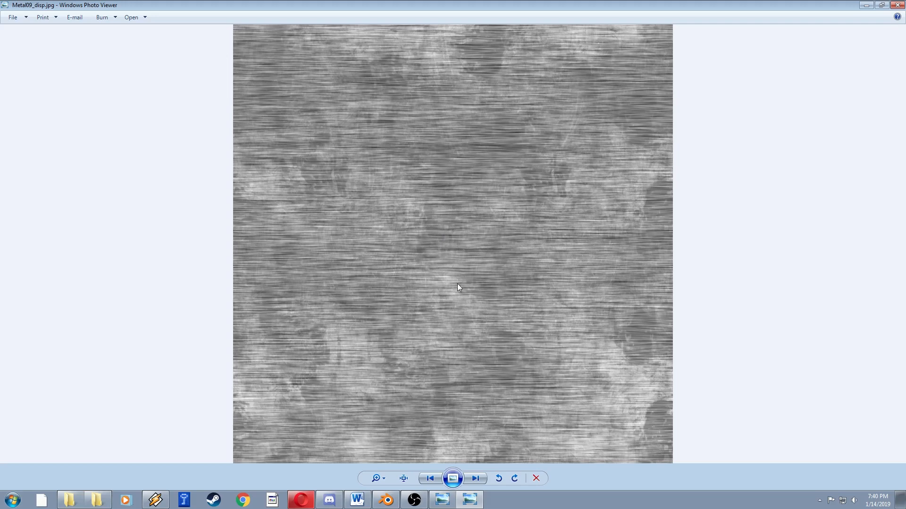
pyautogui.click(866, 5)
# - Insert a Bright/Contrast node between the displacement texture and the Material Output, and set its Contrast to -0.950
pyautogui.moveTo(534, 262)
pyautogui.mouseDown(button='middle')
pyautogui.moveTo(530, 278)
pyautogui.moveTo(539, 272)
pyautogui.mouseUp(button='middle')
pyautogui.scroll(3, 530, 282)
pyautogui.scroll(2, 538, 272)
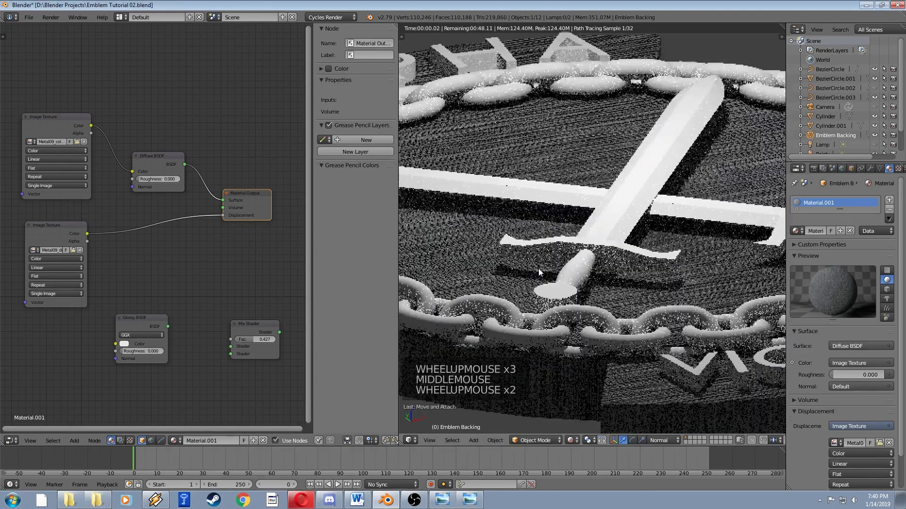
pyautogui.click(143, 255)
pyautogui.hotkey('shift', 'a')
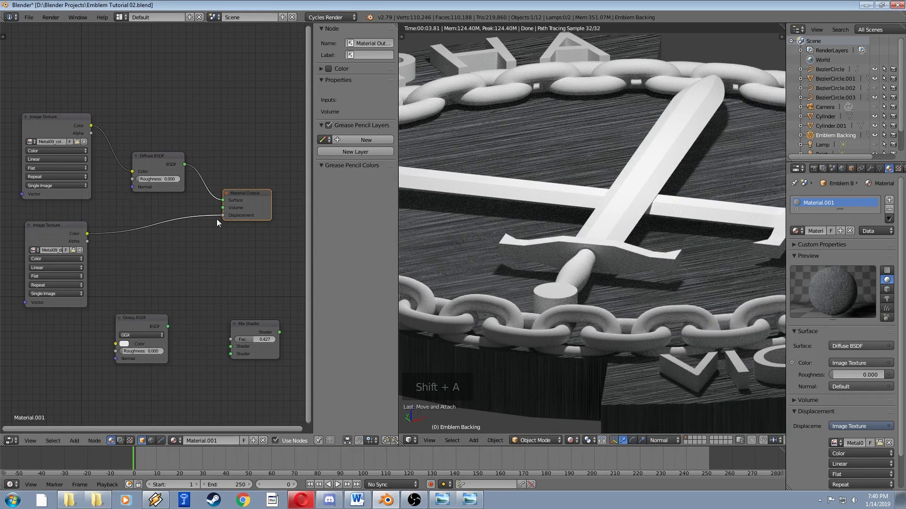
pyautogui.hotkey('shift', 'a')
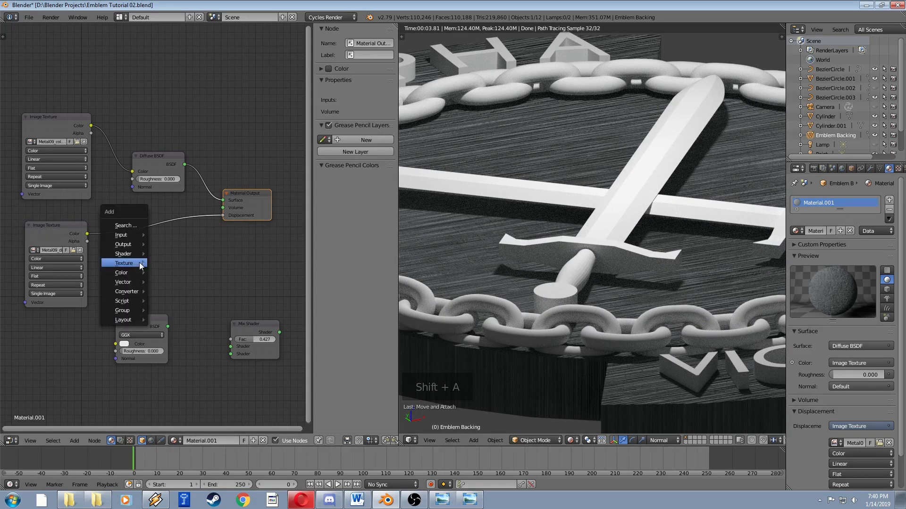
pyautogui.moveTo(128, 273)
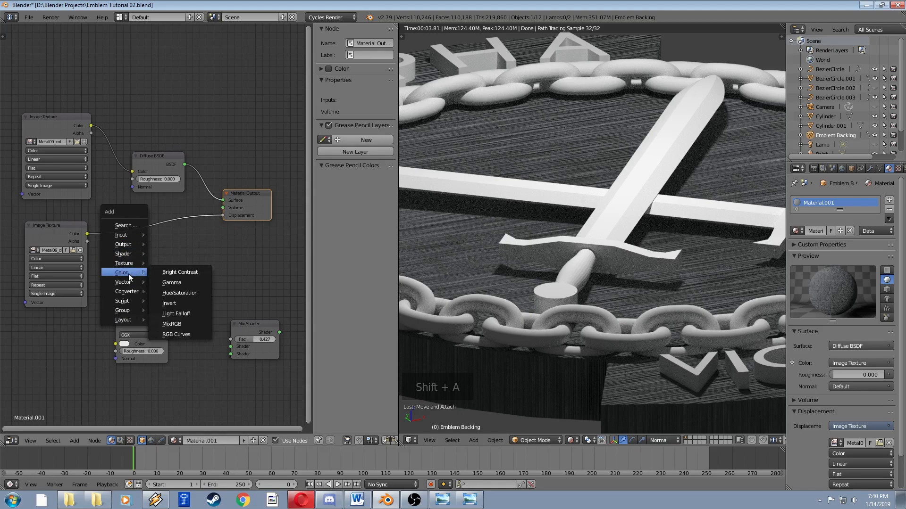
pyautogui.click(160, 270)
pyautogui.click(123, 213)
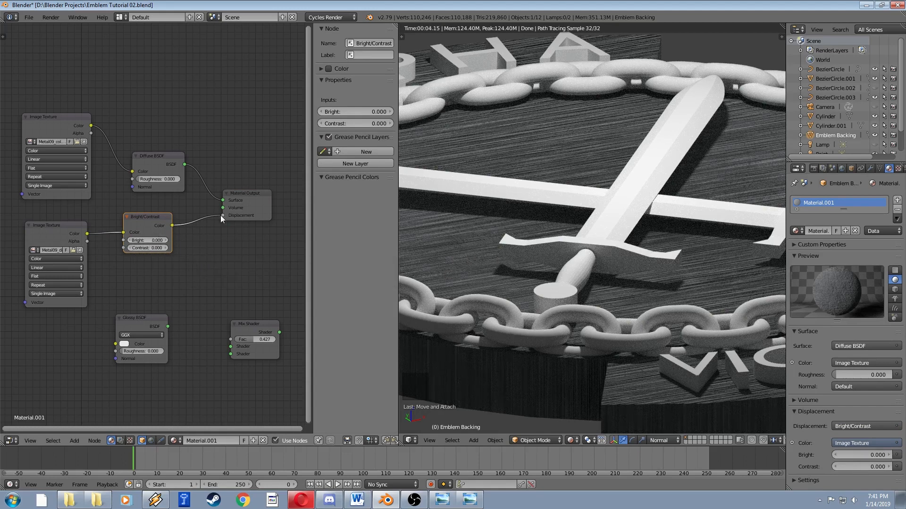
pyautogui.click(158, 248)
pyautogui.press('Return')
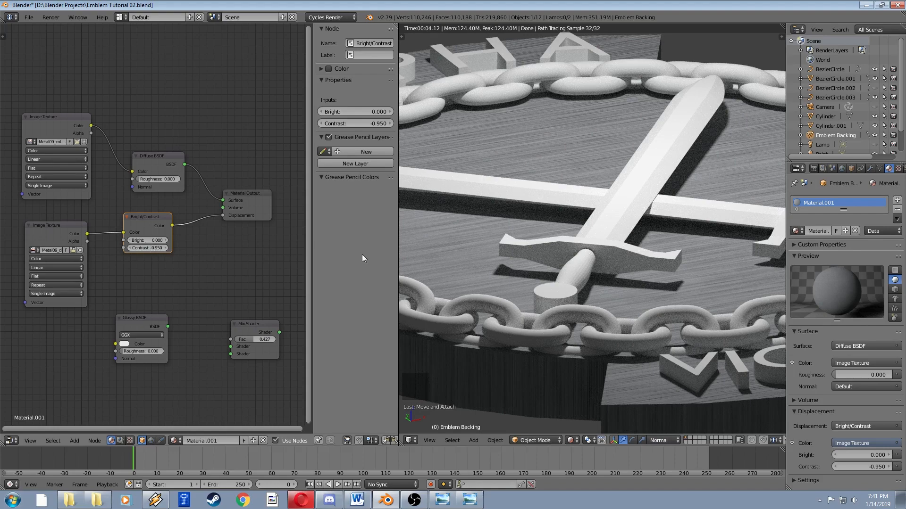
# - Select the point lamp and move it in the horizontal plane, locking global Z, to light the emblem from beyond the ALPHA banner
pyautogui.moveTo(576, 213); pyautogui.dragTo(559, 284, button='middle')
pyautogui.scroll(-4, 579, 260)
pyautogui.scroll(2, 591, 274)
pyautogui.scroll(3, 565, 240)
pyautogui.scroll(-9, 581, 233)
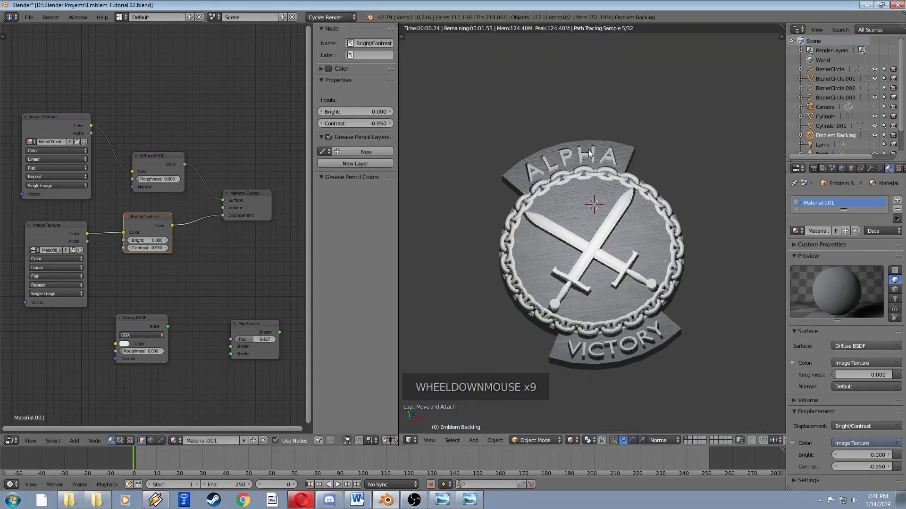
pyautogui.keyDown('shift'); pyautogui.moveTo(588, 149); pyautogui.dragTo(605, 240, button='middle'); pyautogui.keyUp('shift')
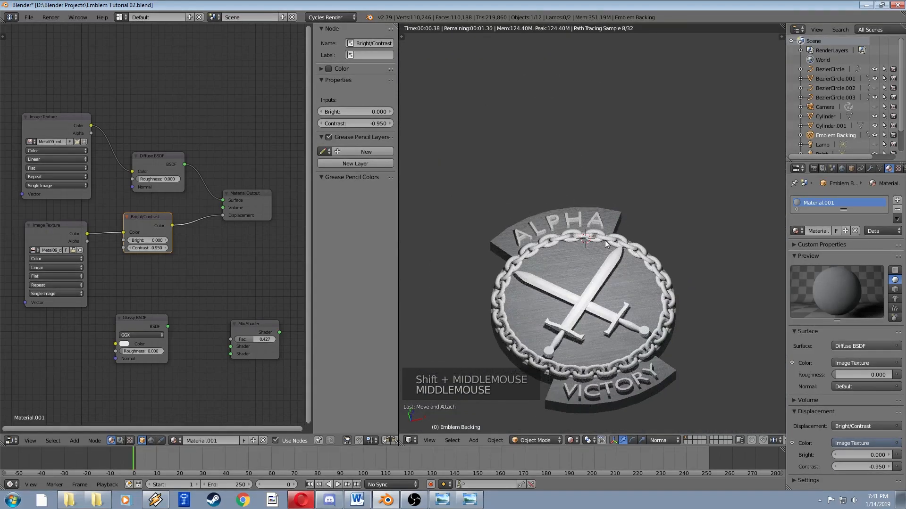
pyautogui.hotkey('shift', 'z')
pyautogui.rightClick(588, 217)
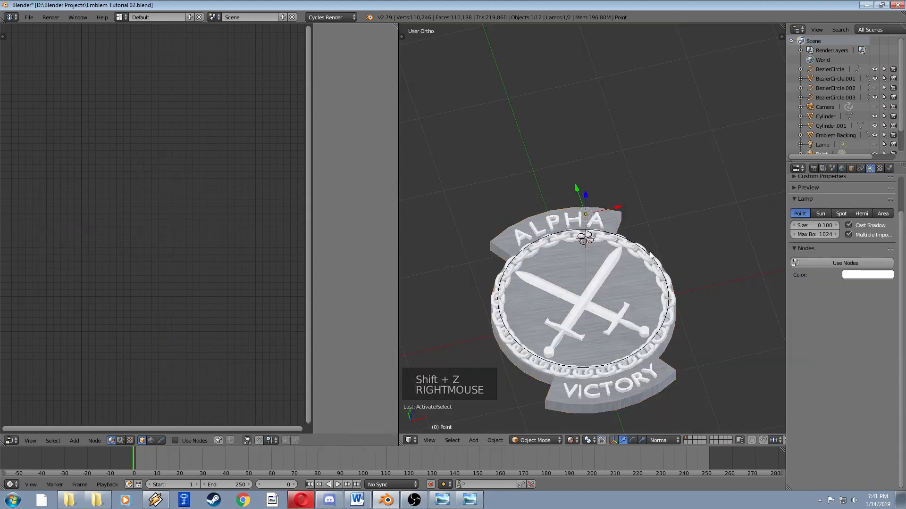
pyautogui.hotkey('shift', 'z')
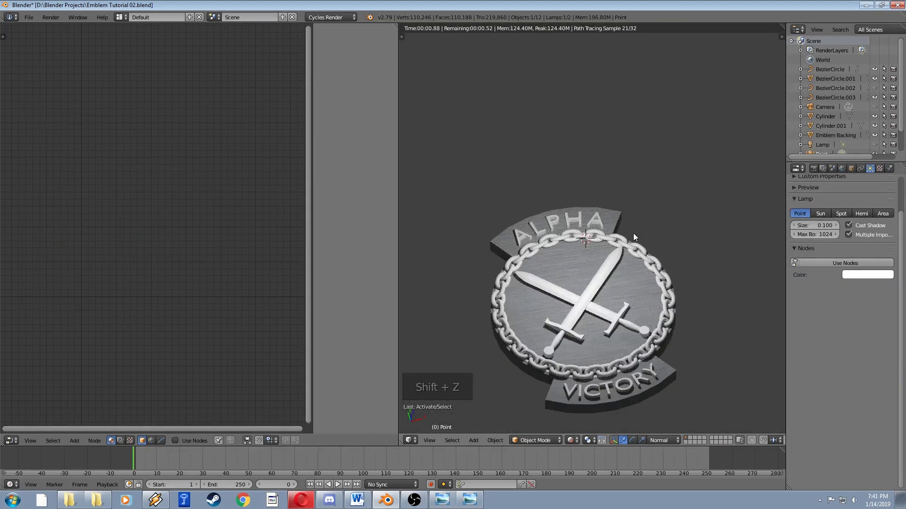
pyautogui.press('g')
pyautogui.press('z')
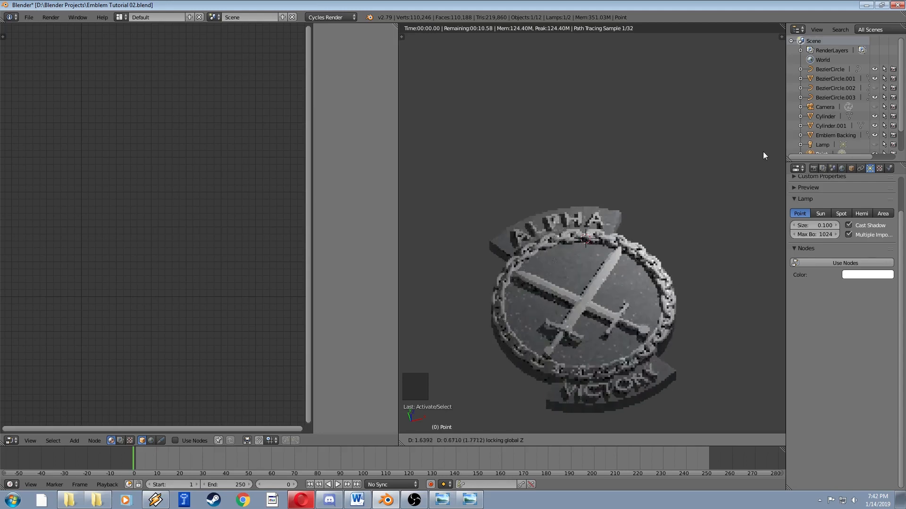
pyautogui.click(643, 189)
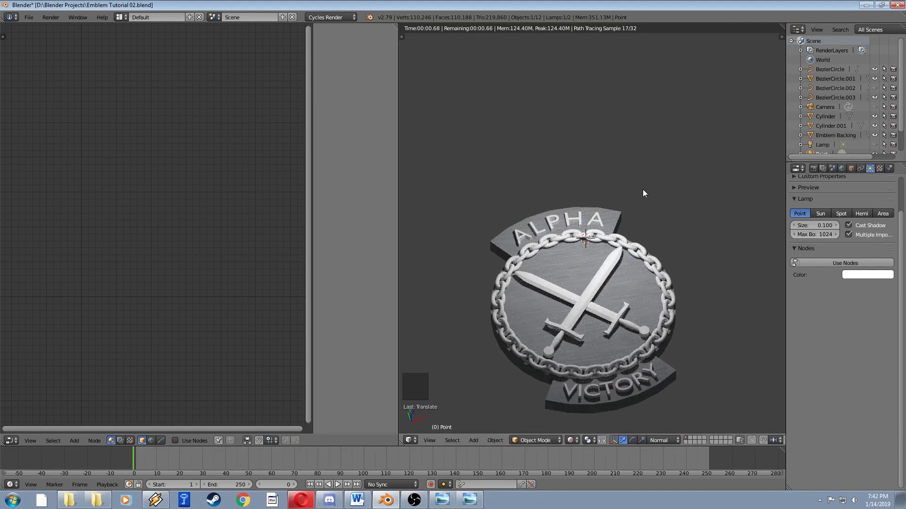
# - Return the viewport to Material shading, select the Emblem Backing, and enter Edit Mode
pyautogui.hotkey('shift', 'z')
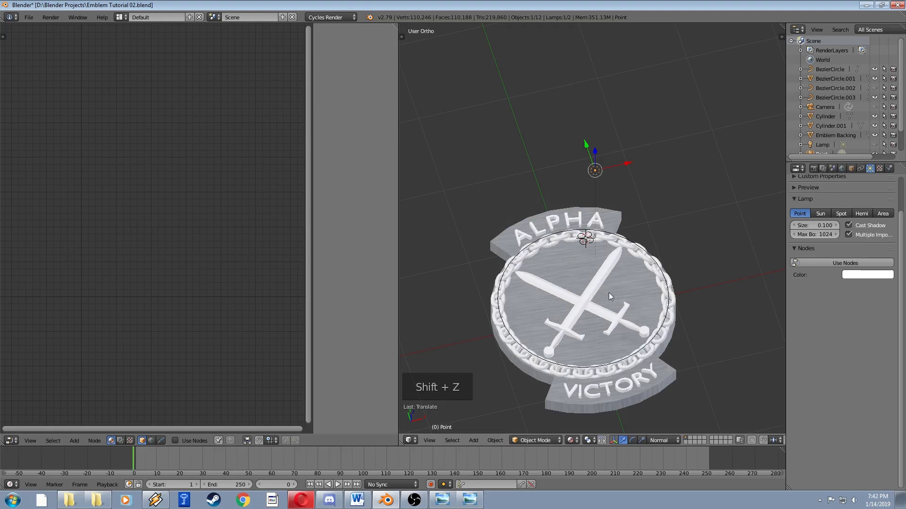
pyautogui.keyDown('shift'); pyautogui.moveTo(608, 296); pyautogui.dragTo(636, 237, button='middle'); pyautogui.keyUp('shift')
pyautogui.scroll(4, 565, 280)
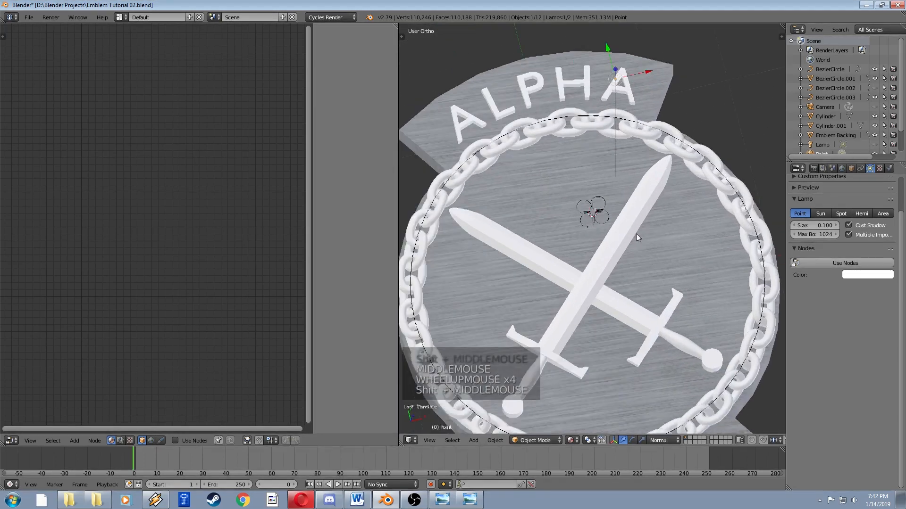
pyautogui.scroll(-2, 636, 235)
pyautogui.scroll(-1, 607, 265)
pyautogui.keyDown('shift'); pyautogui.moveTo(607, 265); pyautogui.dragTo(551, 251, button='middle'); pyautogui.keyUp('shift')
pyautogui.scroll(-2, 542, 256)
pyautogui.press('Tab')
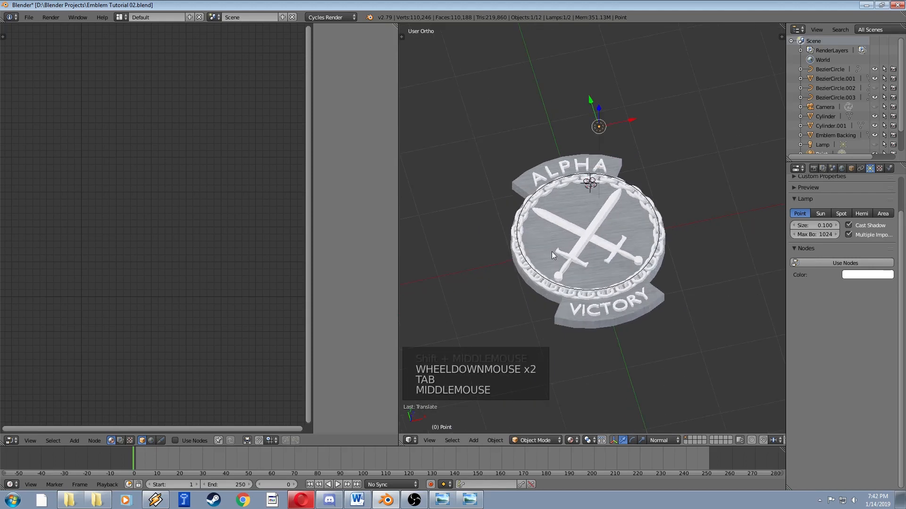
pyautogui.rightClick(551, 250)
pyautogui.press('Tab')
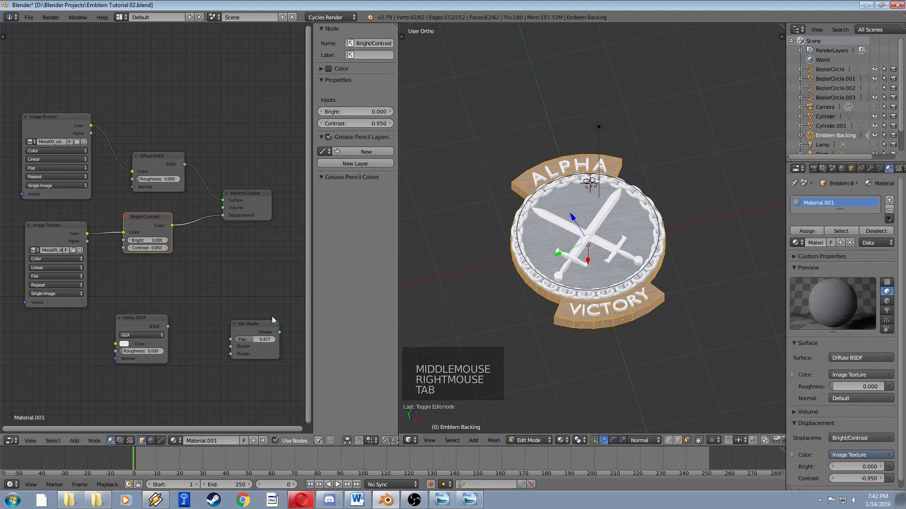
# - Change the Node Editor area to the UV/Image Editor and select a vertex on the outline of the left circular UV island
pyautogui.click(6, 441)
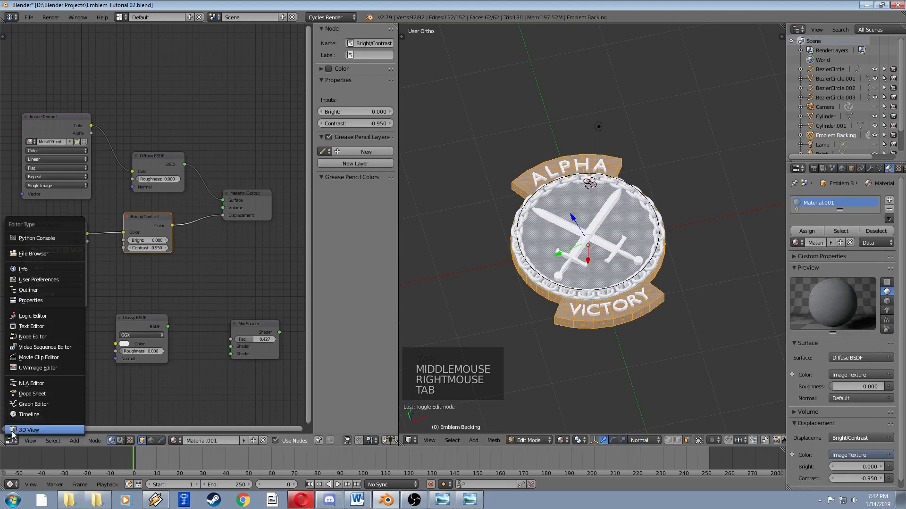
pyautogui.click(27, 373)
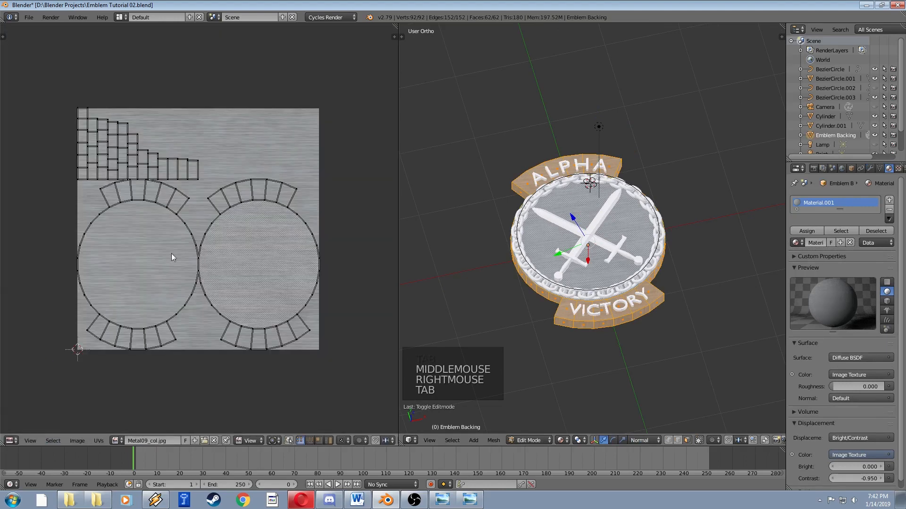
pyautogui.rightClick(188, 224)
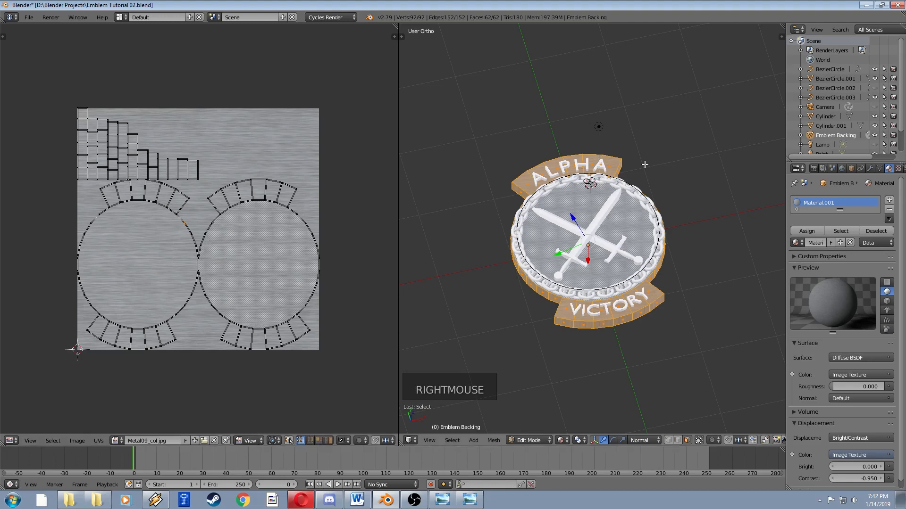
# - Switch UV selection to faces, select both circular islands with their surrounding banner faces, and rotate them 90 degrees
pyautogui.click(319, 441)
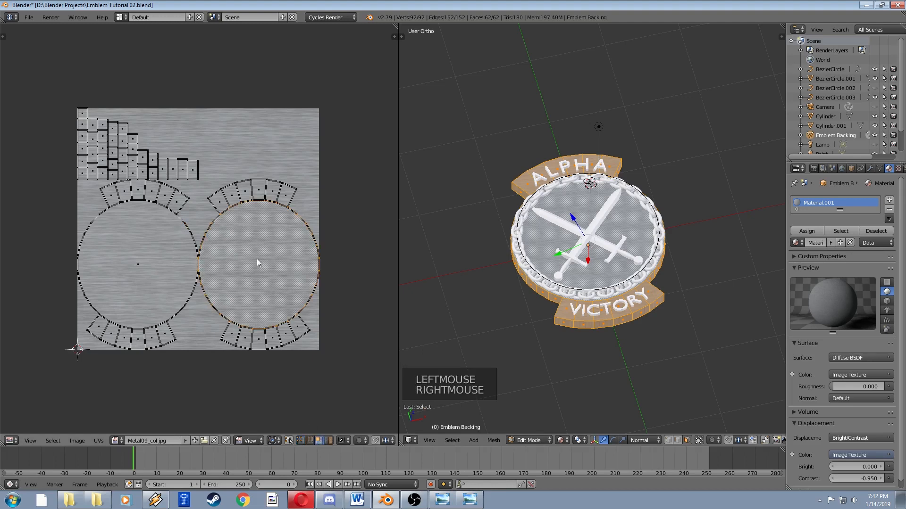
pyautogui.rightClick(144, 253)
pyautogui.press('c')
pyautogui.moveTo(128, 216)
pyautogui.mouseDown()
pyautogui.moveTo(114, 198)
pyautogui.moveTo(294, 204)
pyautogui.moveTo(309, 325)
pyautogui.moveTo(206, 316)
pyautogui.moveTo(264, 265)
pyautogui.moveTo(160, 340)
pyautogui.moveTo(174, 334)
pyautogui.mouseUp()
pyautogui.rightClick(215, 309)
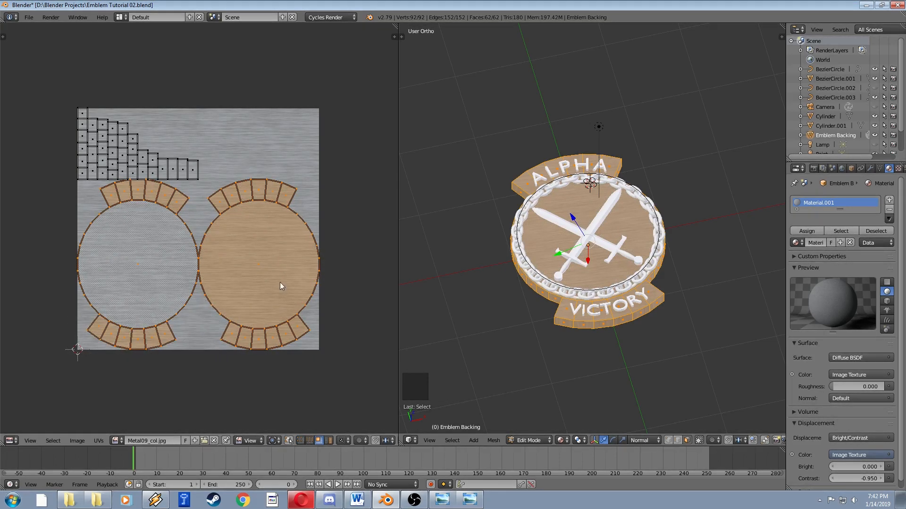
pyautogui.write('r')
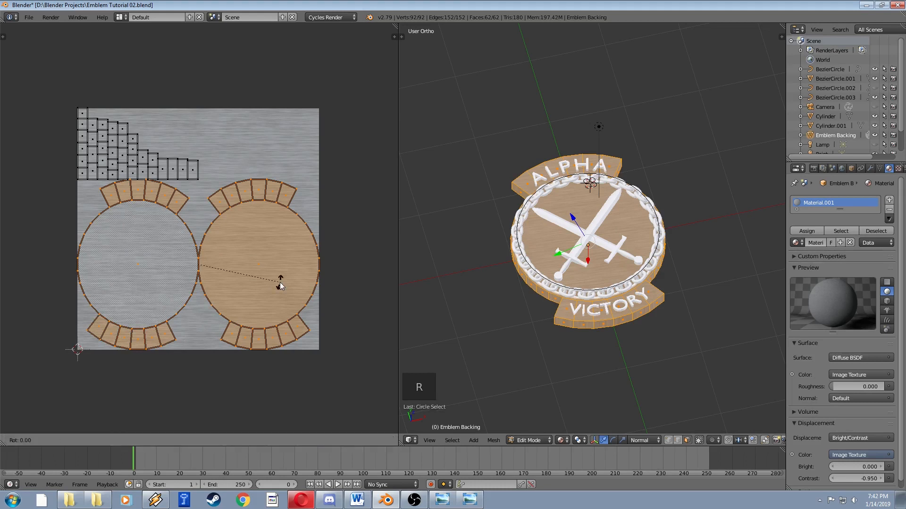
pyautogui.write('90')
pyautogui.press('Return')
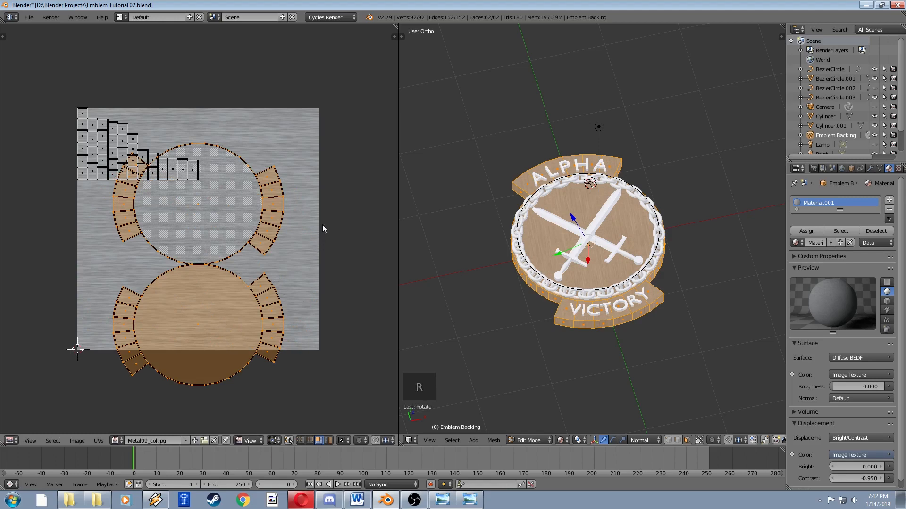
# - Select the upper circular UV island together with its linked banner faces, leaving out the overlapping block of side faces
pyautogui.rightClick(131, 232)
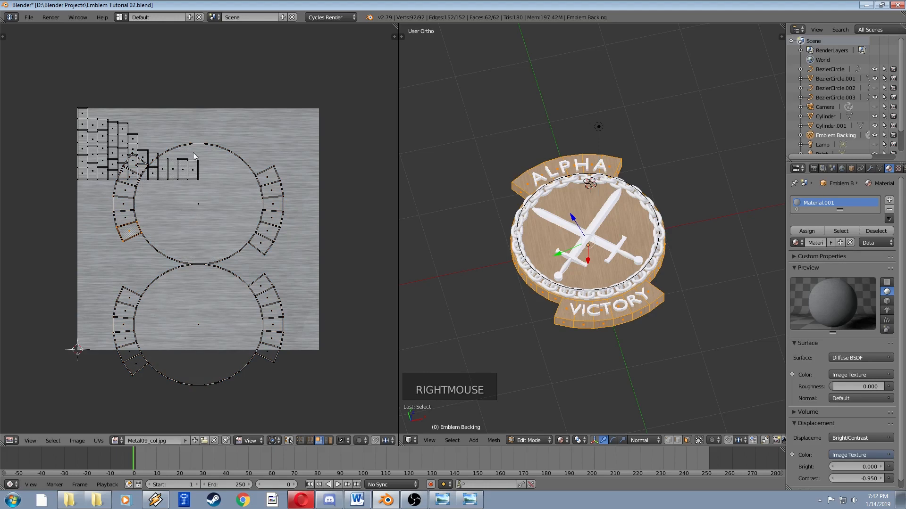
pyautogui.press('c')
pyautogui.moveTo(149, 191); pyautogui.dragTo(218, 171)
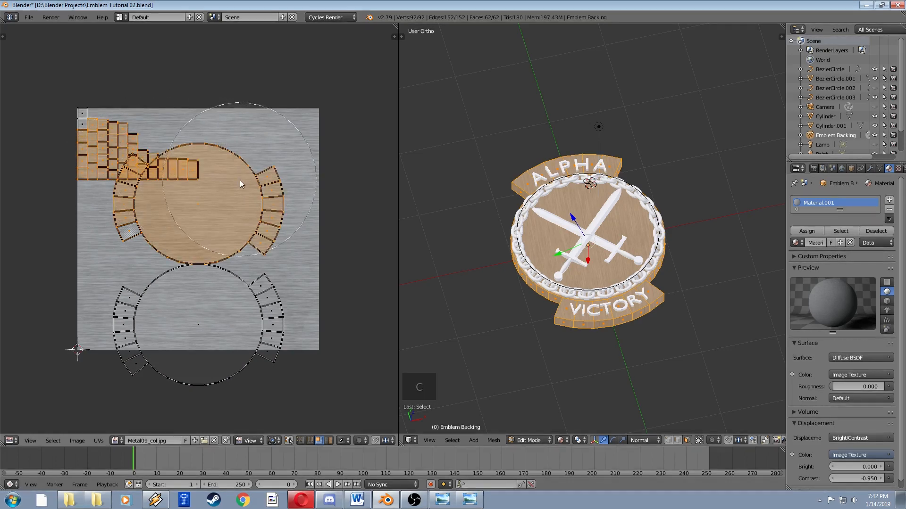
pyautogui.rightClick(205, 198)
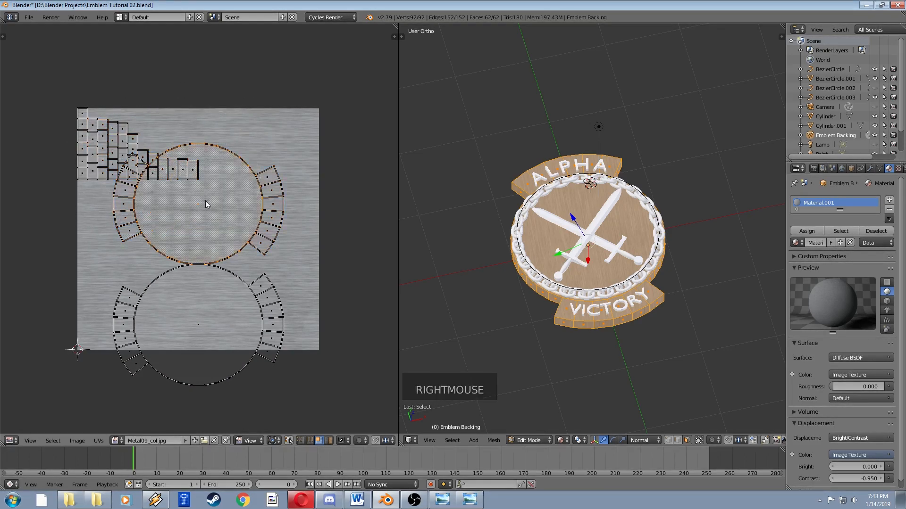
pyautogui.hotkey('ctrl', 'l')
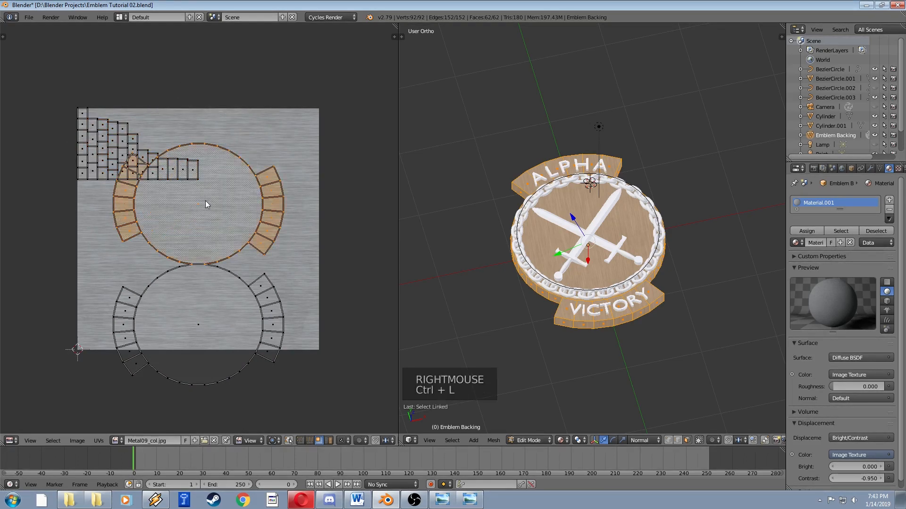
pyautogui.press('r')
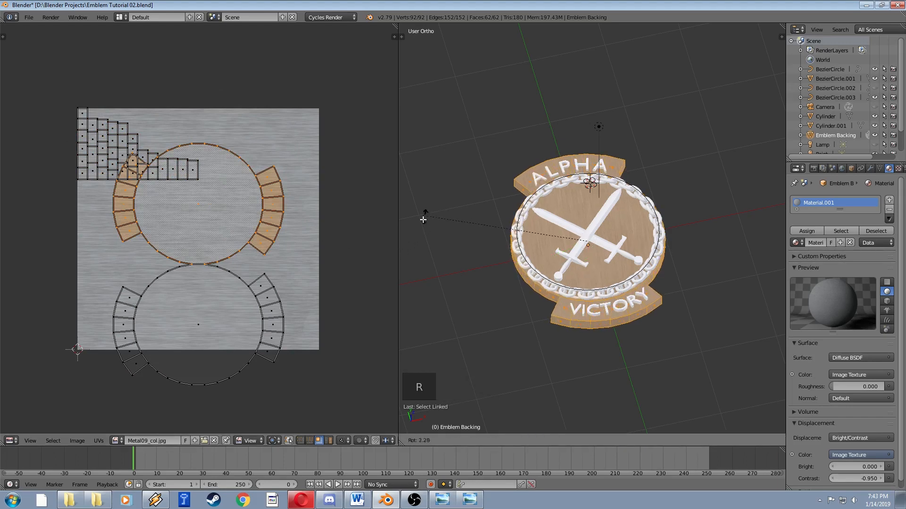
pyautogui.click(423, 220)
pyautogui.hotkey('ctrl', 'z')
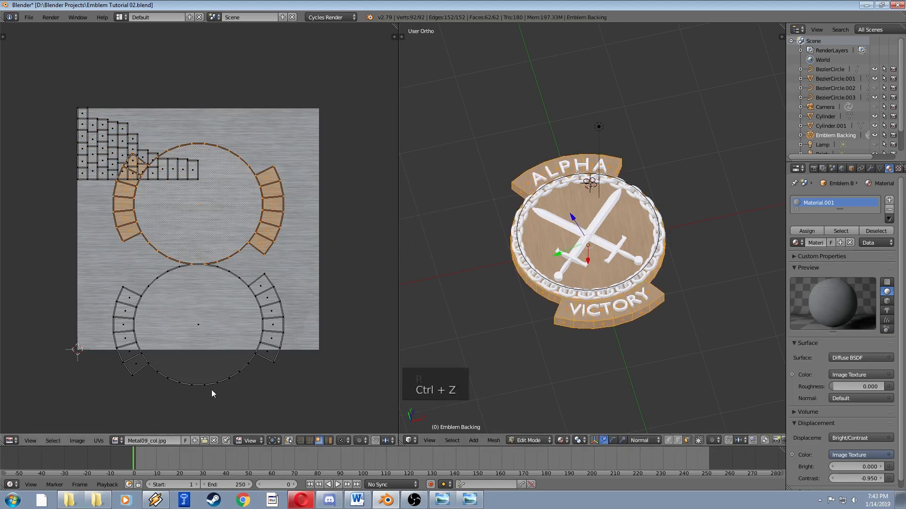
# - Rotate the selected upper UV island by about -7.5 degrees, and scale the entire UV layout to about 0.876
pyautogui.press('r')
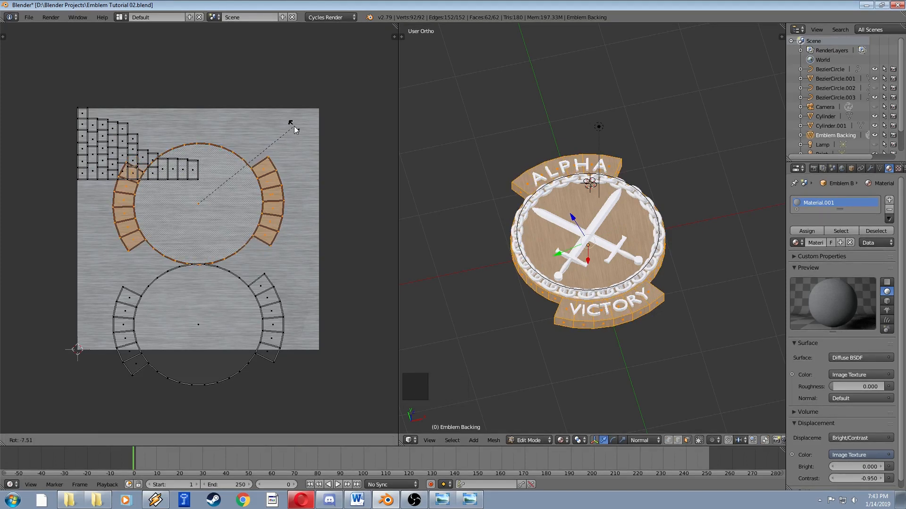
pyautogui.click(294, 129)
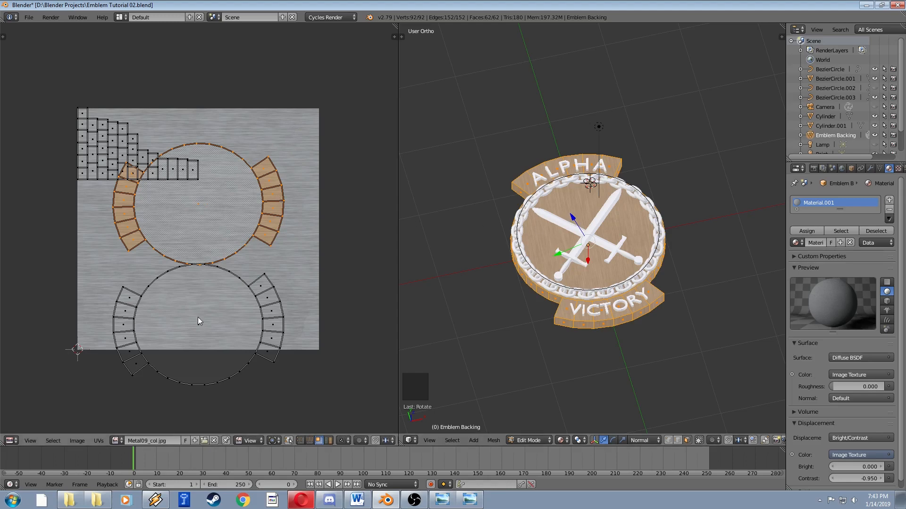
pyautogui.press('a')
pyautogui.press('a')
pyautogui.press('a')
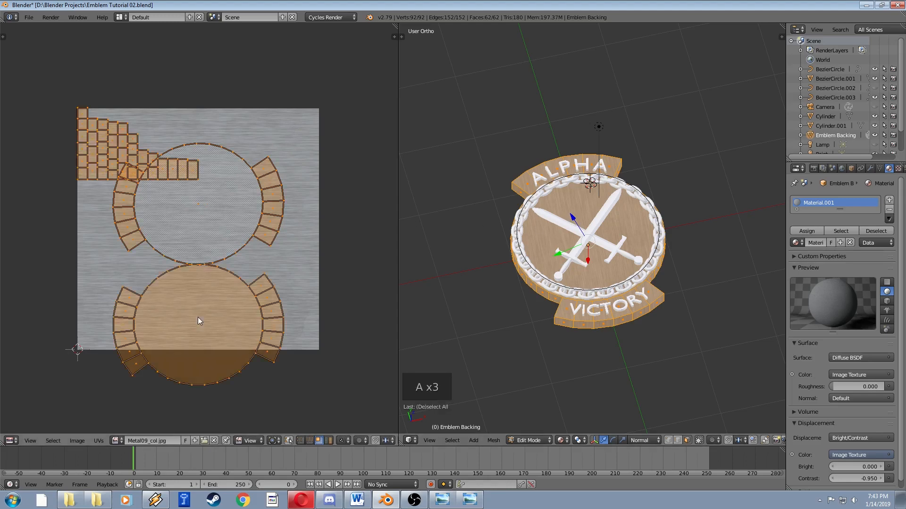
pyautogui.press('s')
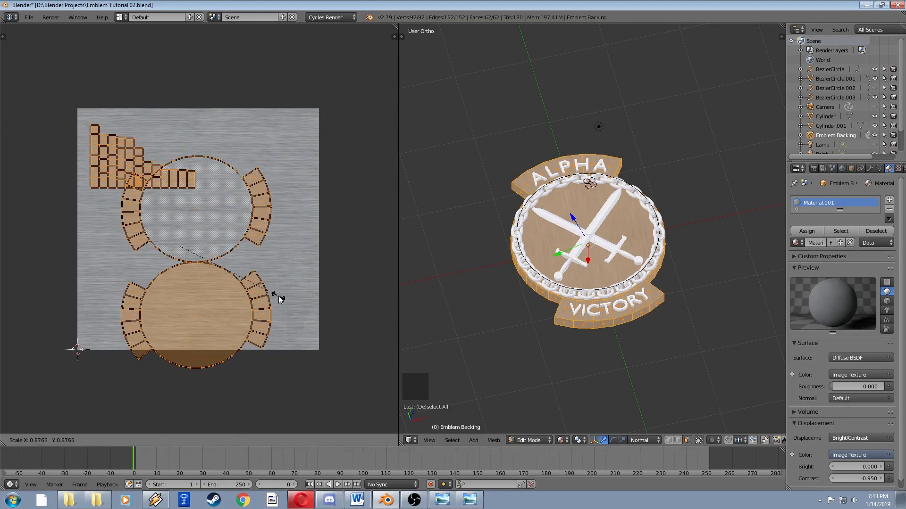
pyautogui.click(278, 298)
# - View the emblem from the top and rotate the entire UV layout by about 6.5 degrees to angle the brushed grain
pyautogui.moveTo(565, 262); pyautogui.dragTo(563, 281, button='middle')
pyautogui.press('KP_7')
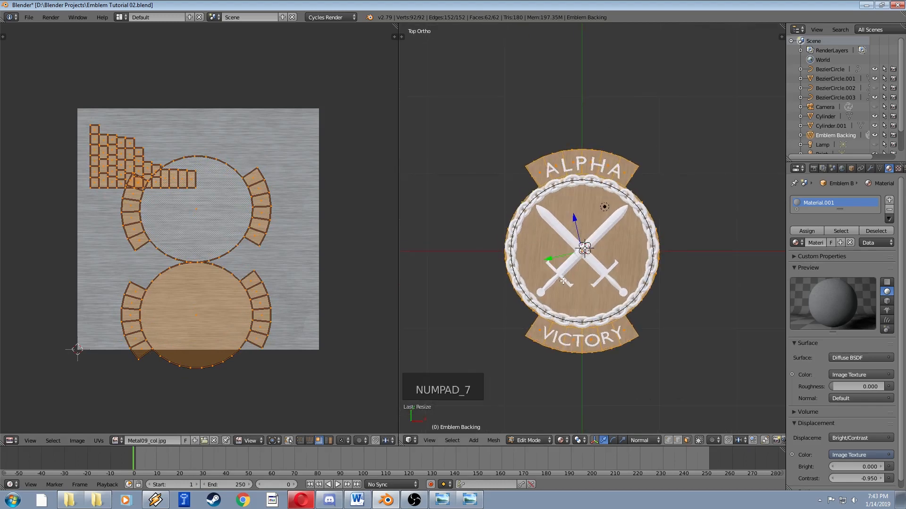
pyautogui.scroll(2, 644, 220)
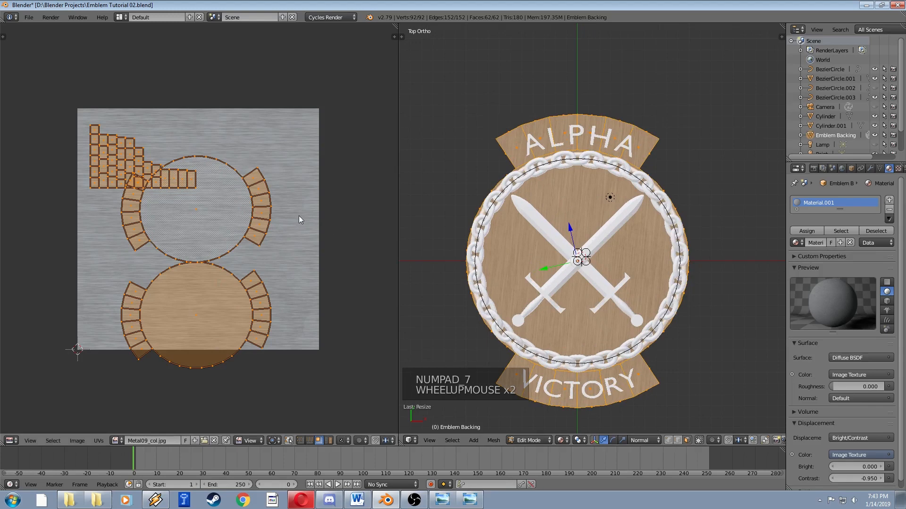
pyautogui.press('r')
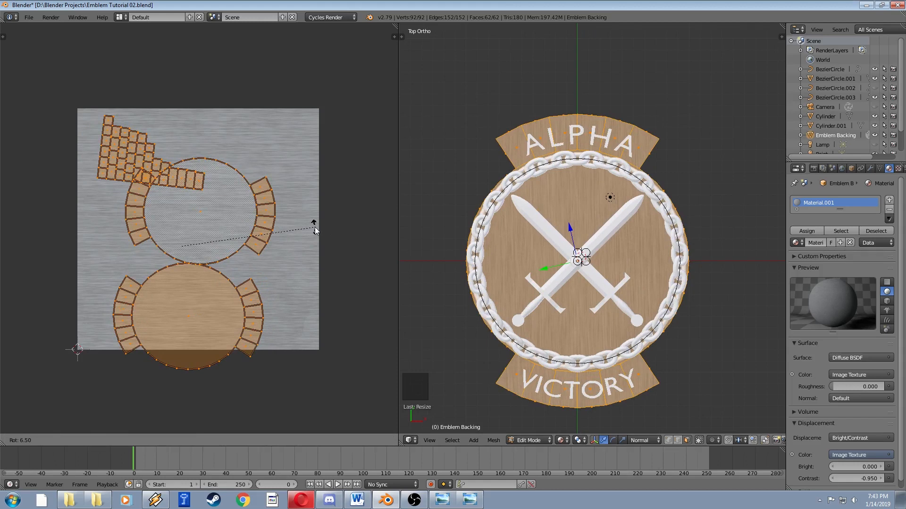
pyautogui.click(315, 230)
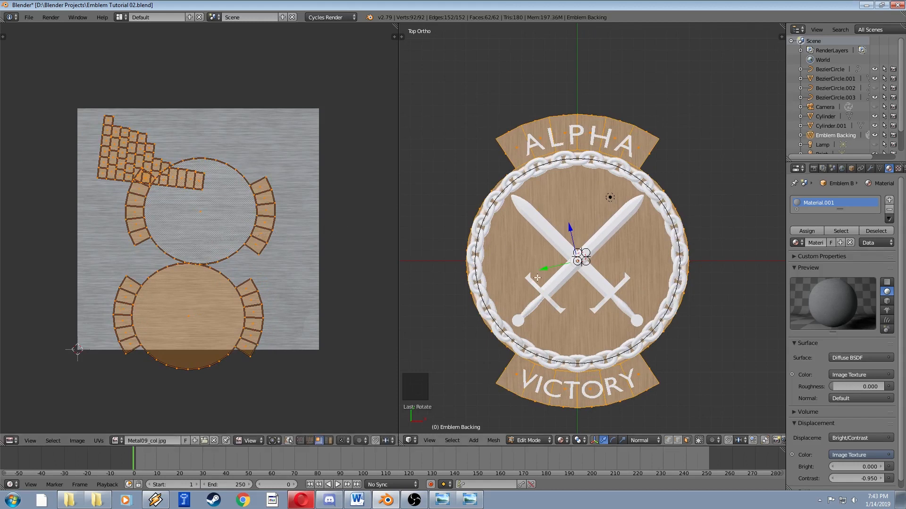
# - Leave Edit Mode, inspect the backing's brushed metal in Rendered shading from several angles, and return to Material shading
pyautogui.press('Tab')
pyautogui.moveTo(547, 250); pyautogui.dragTo(619, 223, button='middle')
pyautogui.hotkey('shift', 'z')
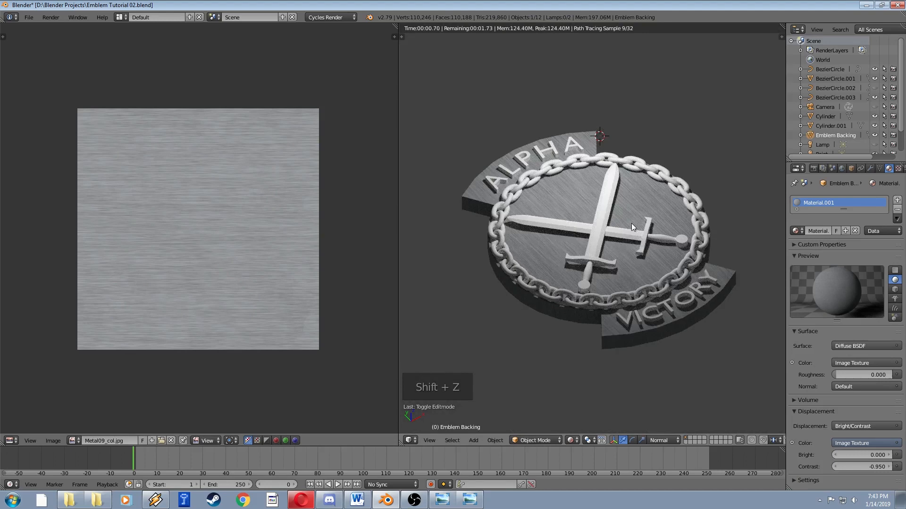
pyautogui.moveTo(631, 222); pyautogui.dragTo(602, 264, button='middle')
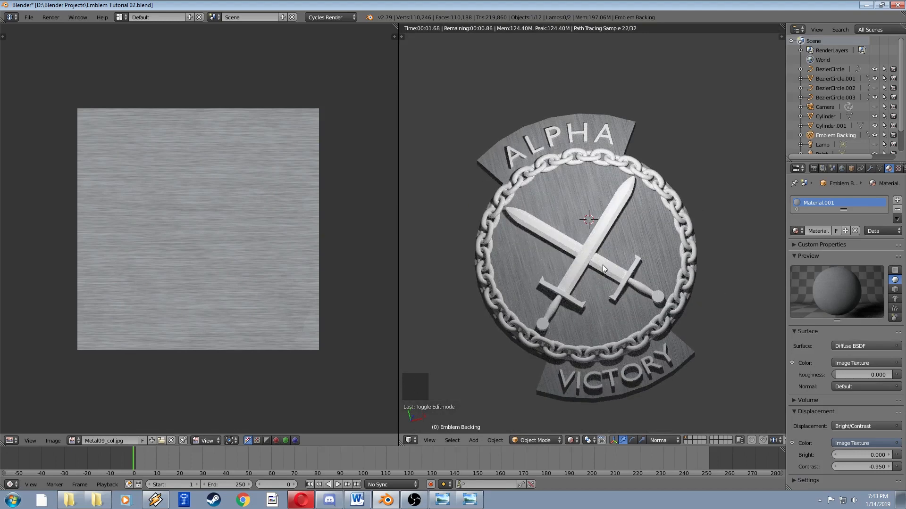
pyautogui.hotkey('shift', 'z')
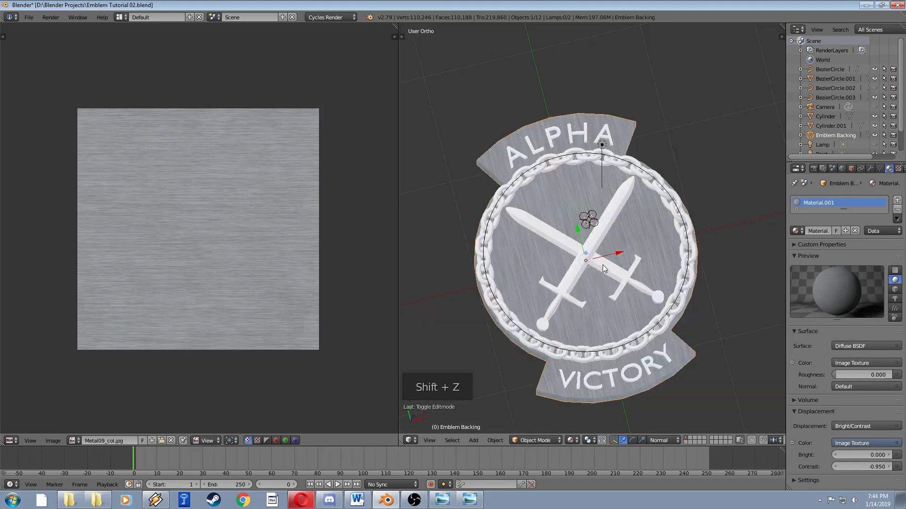
# - Select the Cylinder.001 sword and give it a new material
pyautogui.keyDown('shift'); pyautogui.moveTo(567, 199); pyautogui.dragTo(525, 167, button='middle'); pyautogui.keyUp('shift')
pyautogui.scroll(2, 522, 205)
pyautogui.rightClick(497, 227)
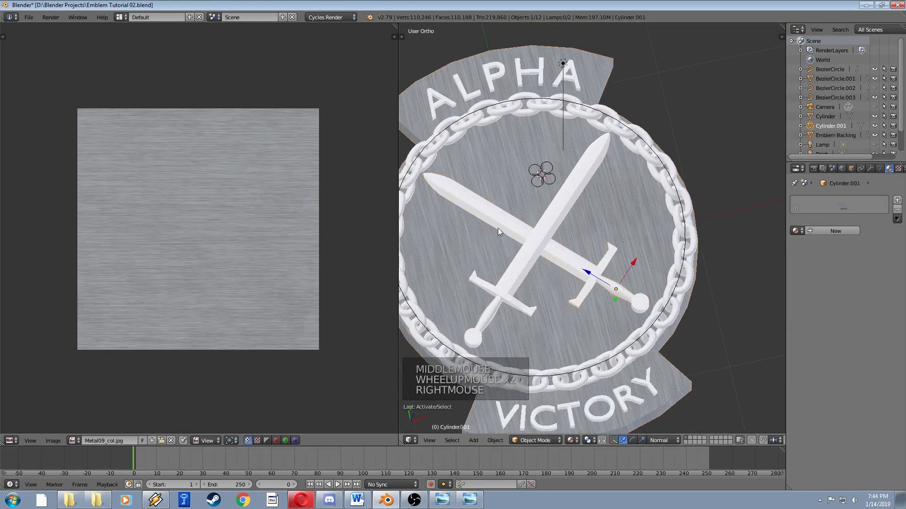
pyautogui.keyDown('shift'); pyautogui.moveTo(497, 228); pyautogui.dragTo(626, 187, button='middle'); pyautogui.keyUp('shift')
pyautogui.scroll(-1, 627, 187)
pyautogui.click(813, 232)
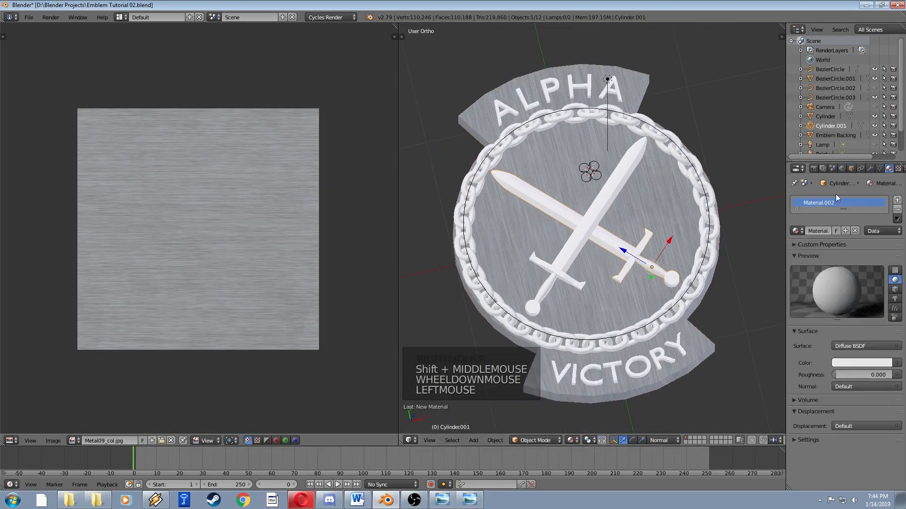
# - Change the UV/Image Editor area to the Node Editor and spread the sword material's Diffuse BSDF and Material Output nodes apart
pyautogui.click(15, 443)
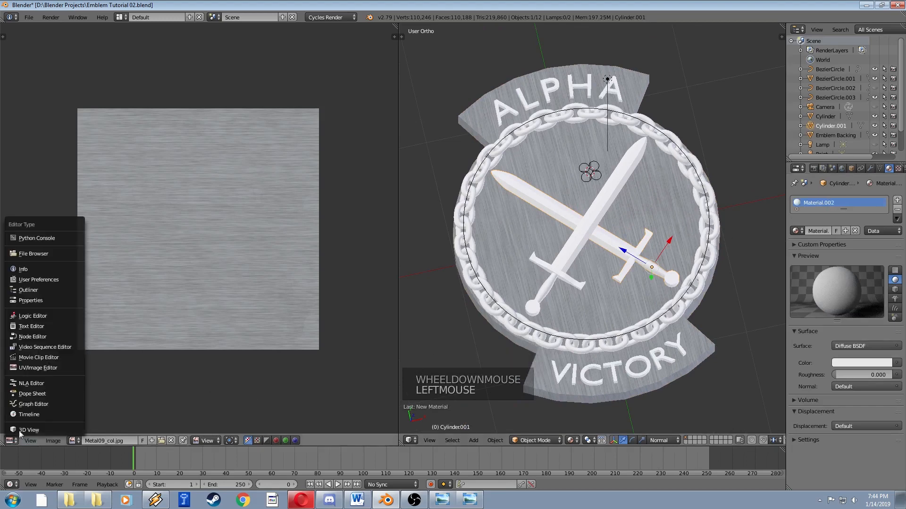
pyautogui.click(29, 335)
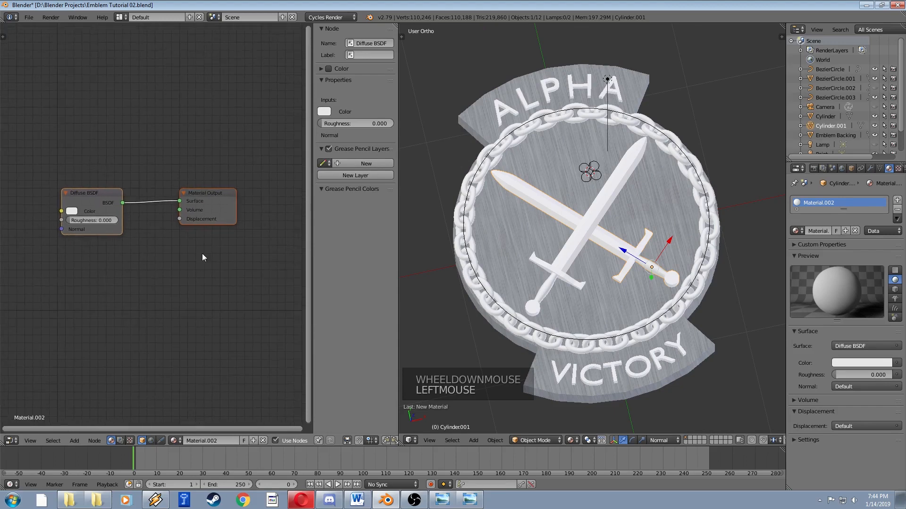
pyautogui.moveTo(90, 189); pyautogui.dragTo(94, 147)
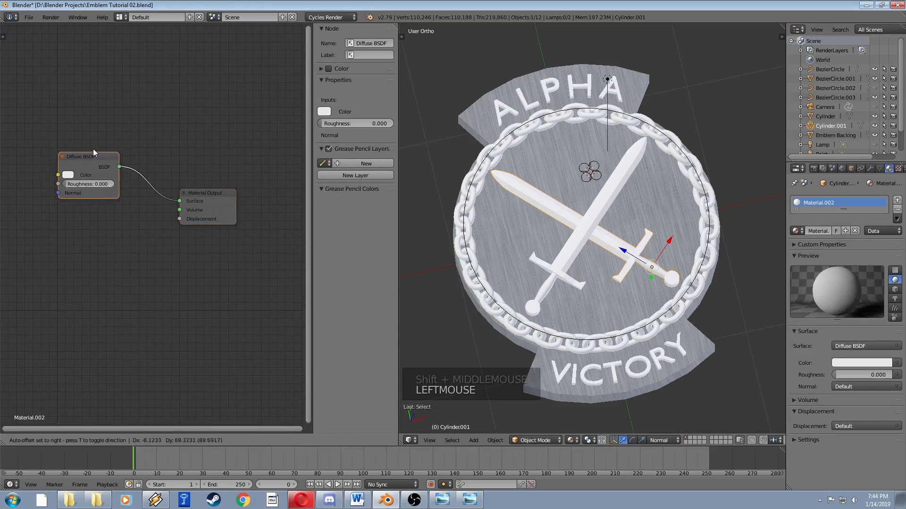
pyautogui.moveTo(202, 191); pyautogui.dragTo(228, 188)
pyautogui.moveTo(110, 157); pyautogui.dragTo(132, 170)
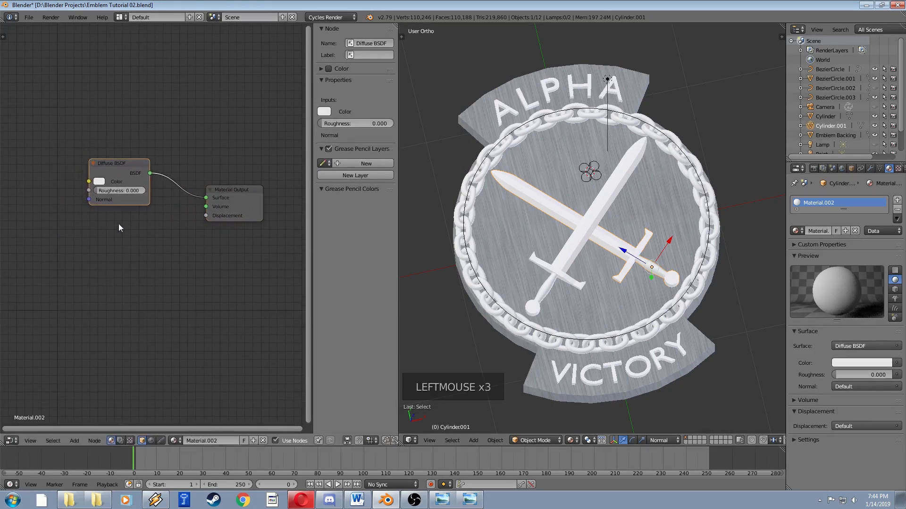
# - Add a Glossy BSDF node directly below the Diffuse BSDF
pyautogui.hotkey('shift', 'a')
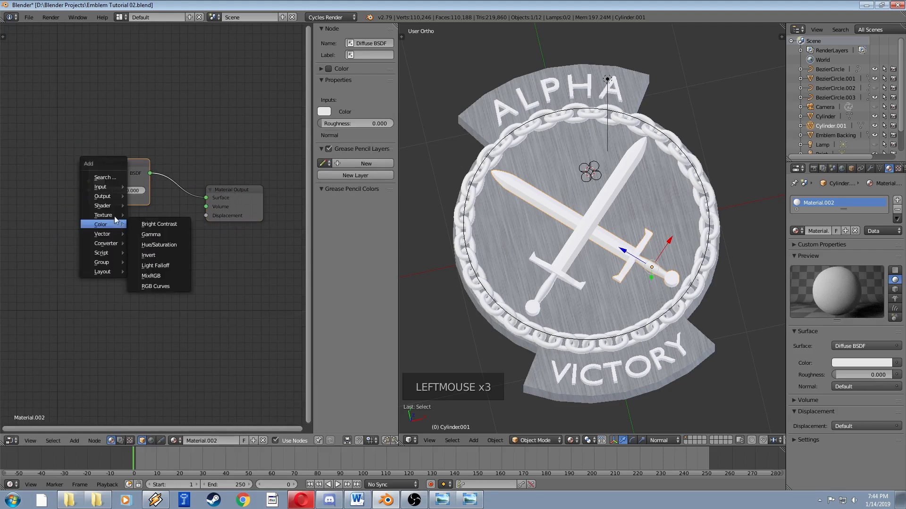
pyautogui.moveTo(111, 209)
pyautogui.click(156, 267)
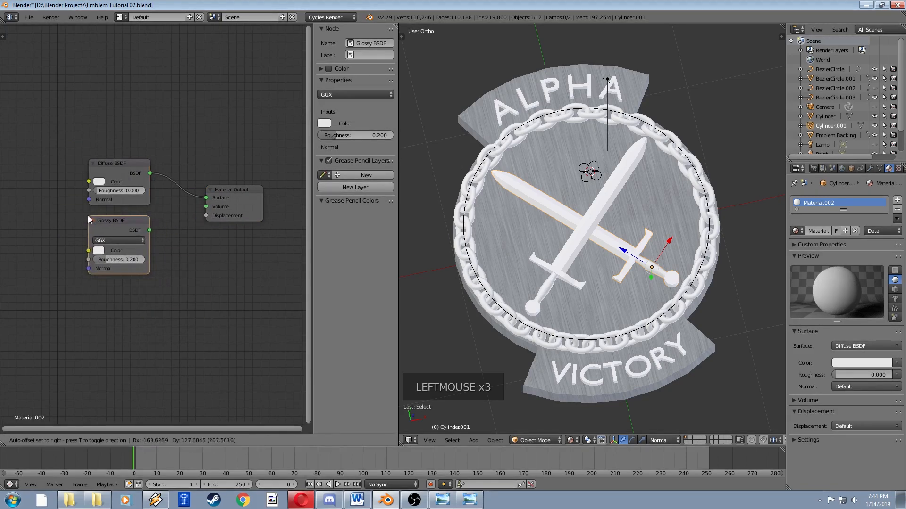
pyautogui.click(88, 216)
# - Insert a Mix Shader between the Diffuse BSDF and Material Output, and connect the Glossy BSDF to its second Shader input
pyautogui.hotkey('shift', 'a')
pyautogui.moveTo(124, 227)
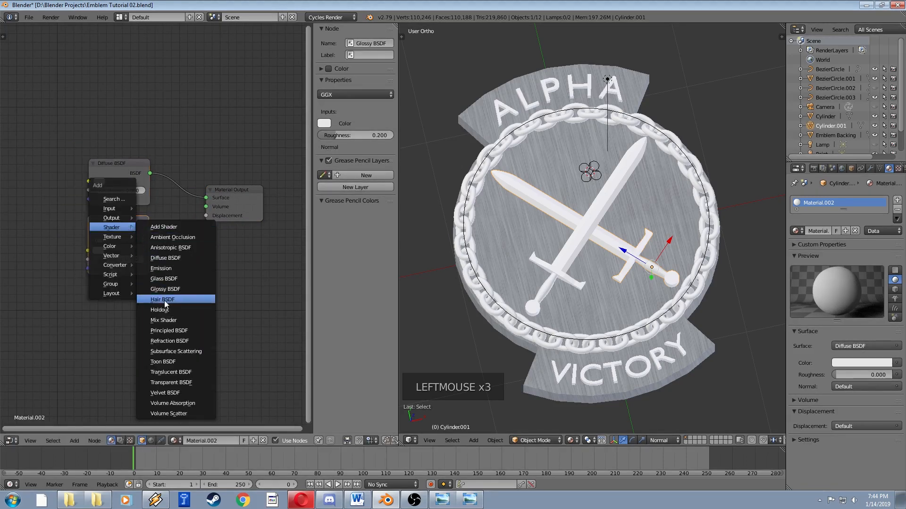
pyautogui.click(179, 320)
pyautogui.click(158, 195)
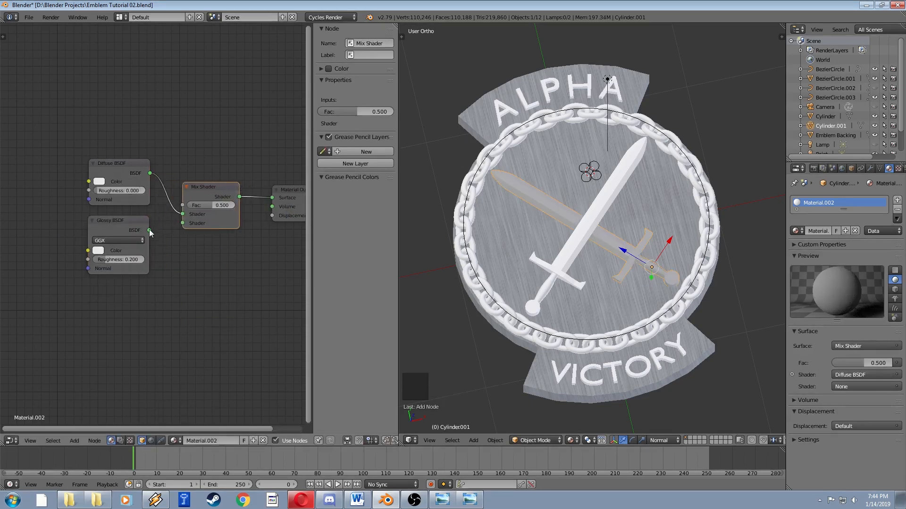
pyautogui.moveTo(149, 230); pyautogui.dragTo(181, 223)
pyautogui.keyDown('shift'); pyautogui.moveTo(235, 256); pyautogui.dragTo(218, 258, button='middle'); pyautogui.keyUp('shift')
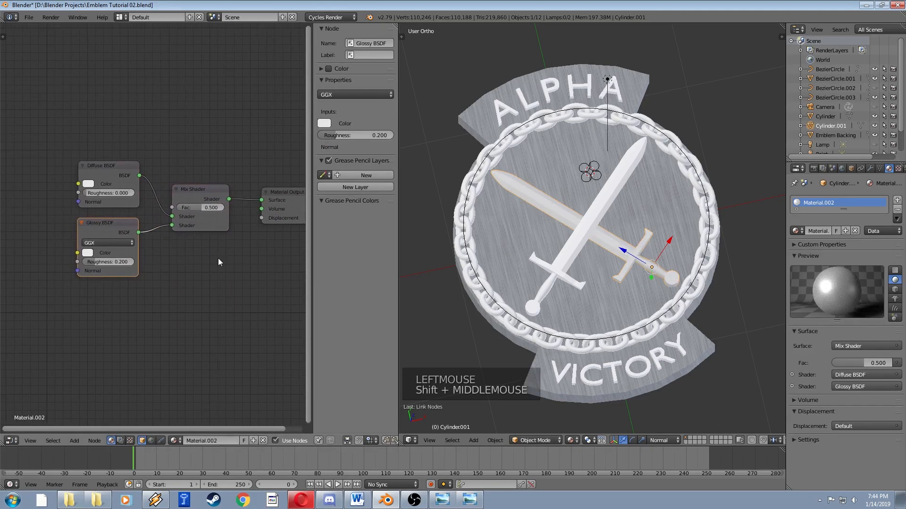
# - Add an RGB input node to the sword material, placed before the Diffuse and Glossy BSDF nodes
pyautogui.hotkey('shift', 'a')
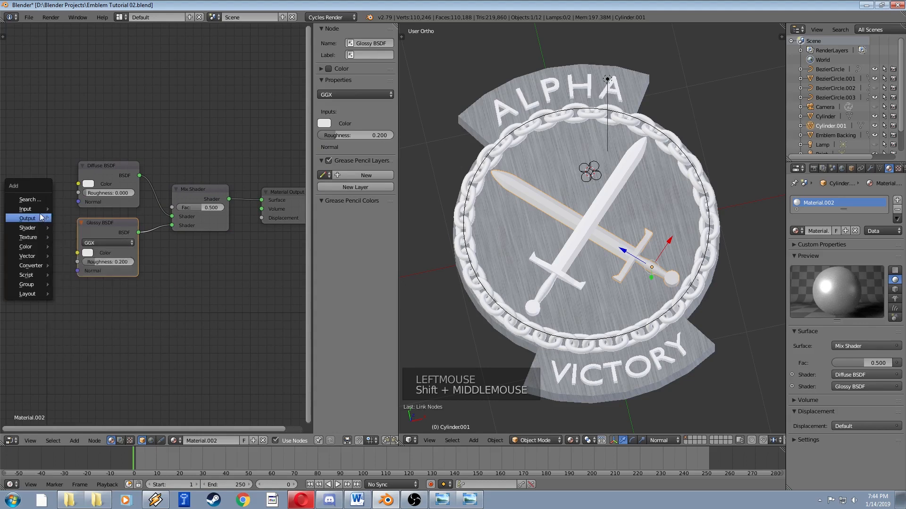
pyautogui.moveTo(37, 211)
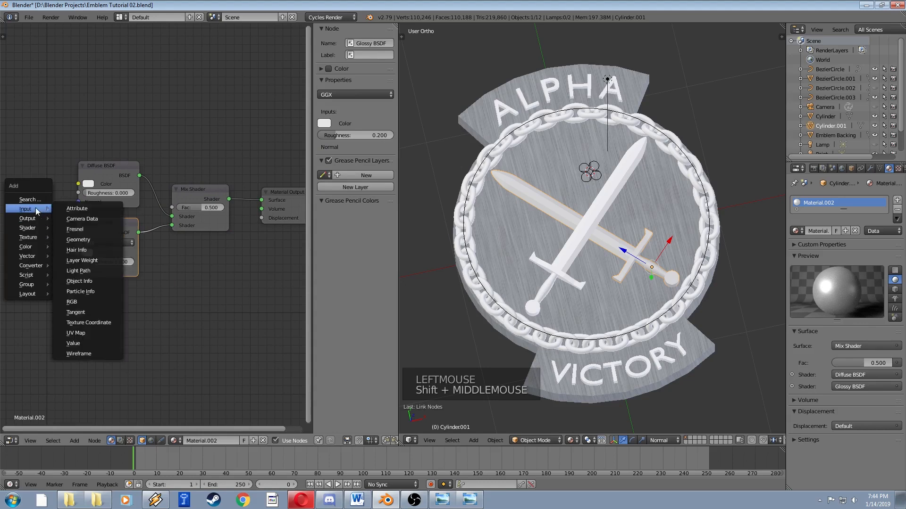
pyautogui.click(85, 301)
pyautogui.click(312, 180)
pyautogui.moveTo(164, 235); pyautogui.dragTo(218, 279, button='middle')
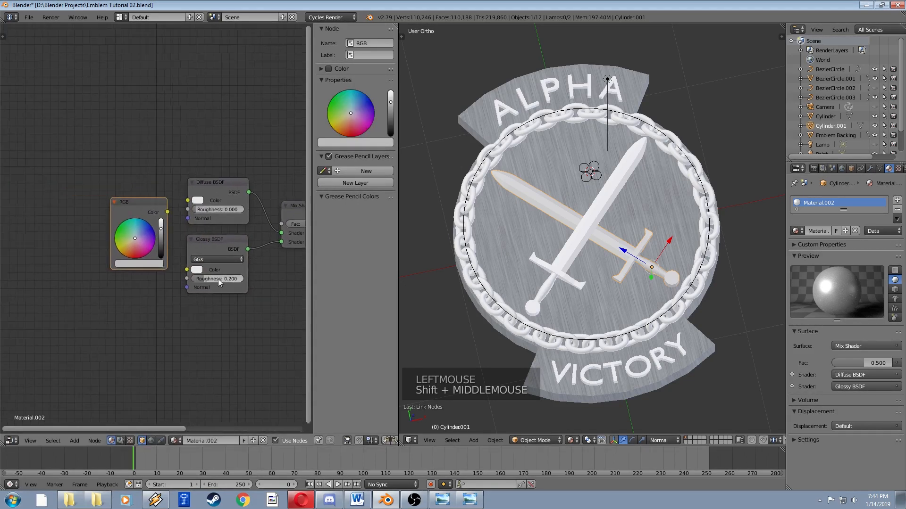
# - Link the RGB node's color to both the Diffuse and Glossy BSDF color inputs, and set it to a golden yellow
pyautogui.moveTo(167, 213); pyautogui.dragTo(187, 269)
pyautogui.keyDown('shift'); pyautogui.moveTo(284, 287); pyautogui.dragTo(215, 265, button='middle'); pyautogui.keyUp('shift')
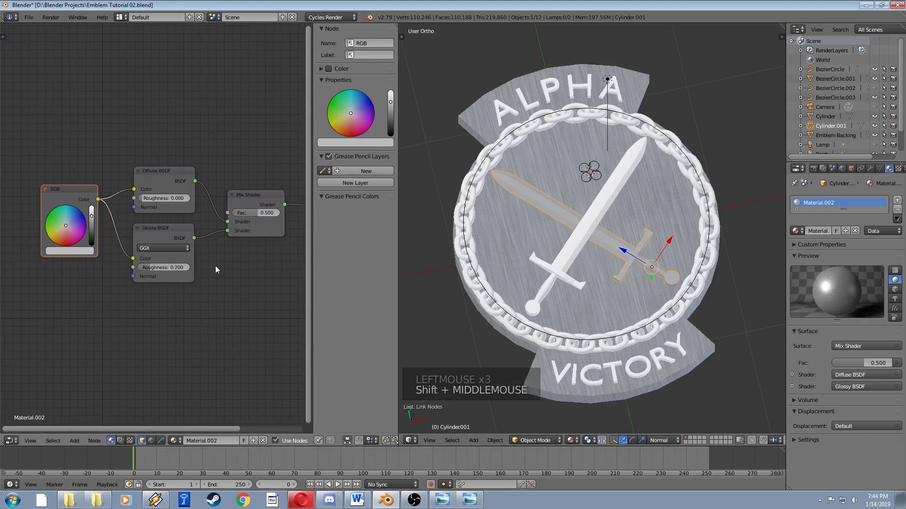
pyautogui.moveTo(65, 229); pyautogui.dragTo(57, 230)
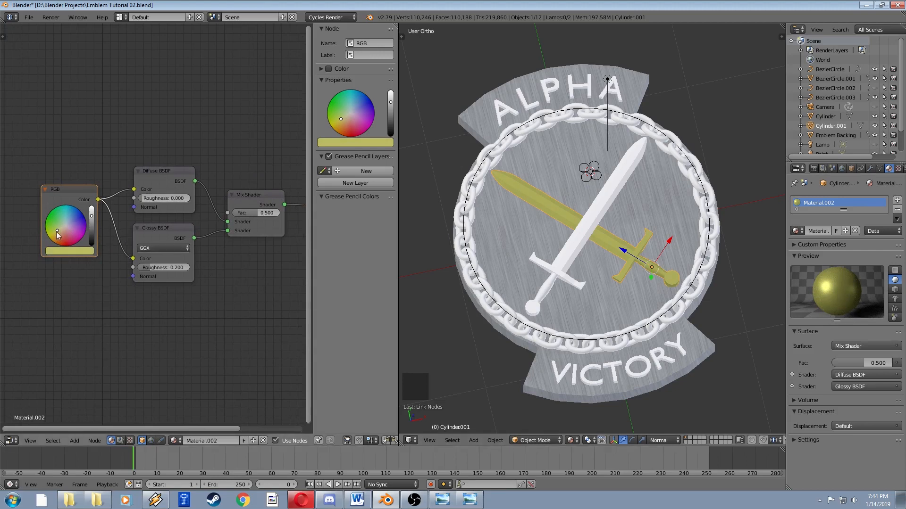
# - Set the Mix Shader factor to 0.882 and the Glossy BSDF roughness to 0.092
pyautogui.moveTo(233, 251); pyautogui.dragTo(199, 253, button='middle')
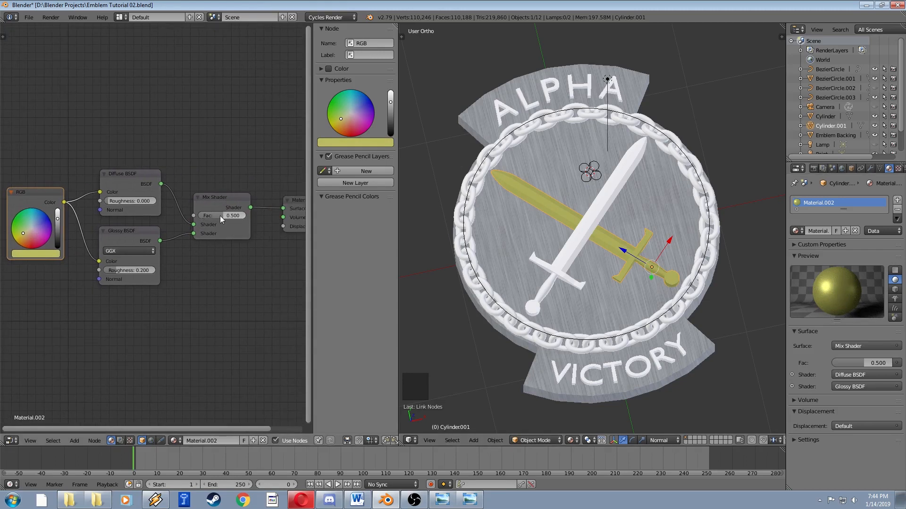
pyautogui.moveTo(223, 215); pyautogui.dragTo(237, 216)
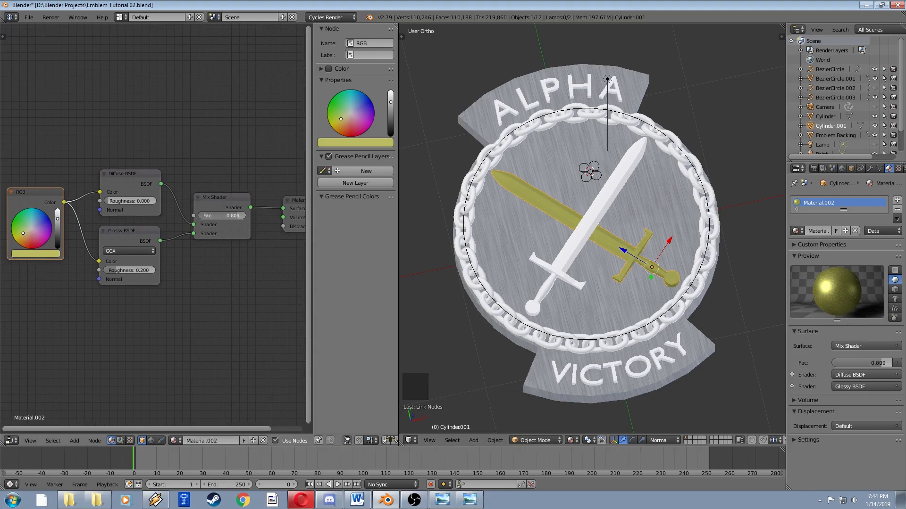
pyautogui.moveTo(143, 270); pyautogui.dragTo(111, 270)
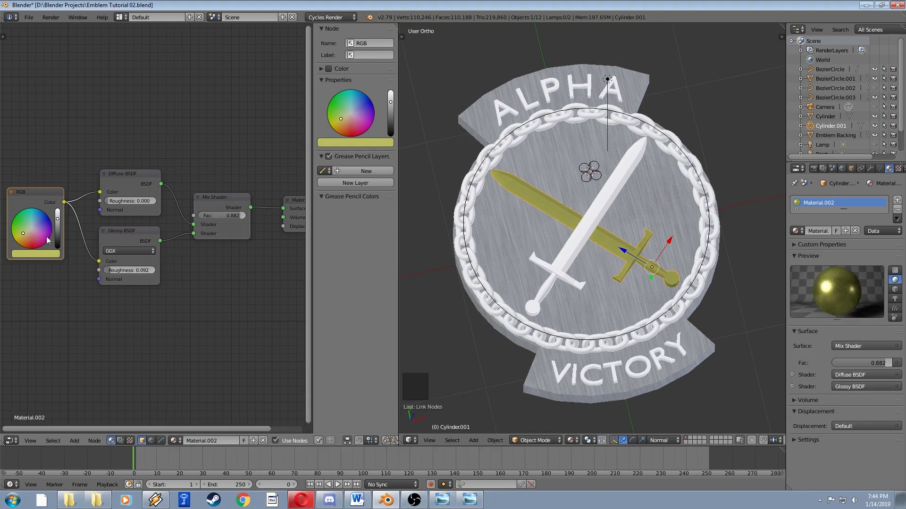
# - Fine-tune the RGB node's color to a slightly muted olive-gold yellow
pyautogui.click(25, 232)
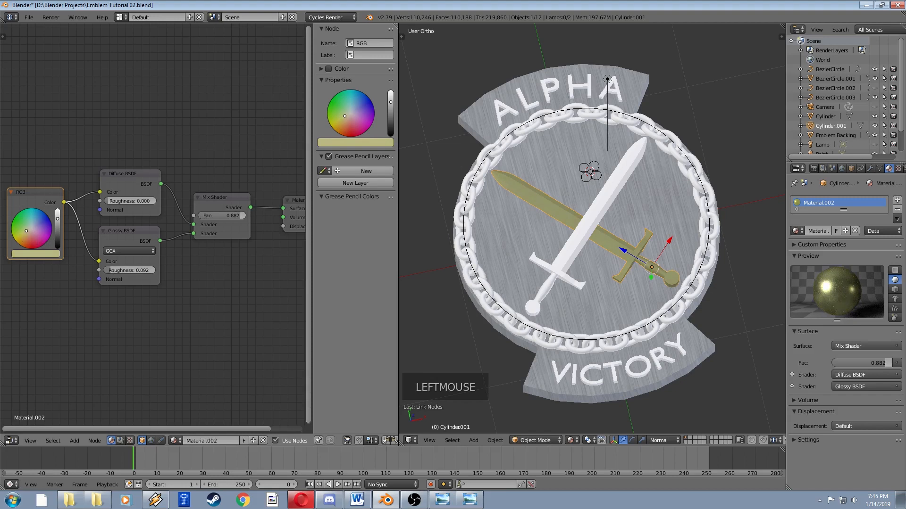
pyautogui.moveTo(26, 231); pyautogui.dragTo(22, 231)
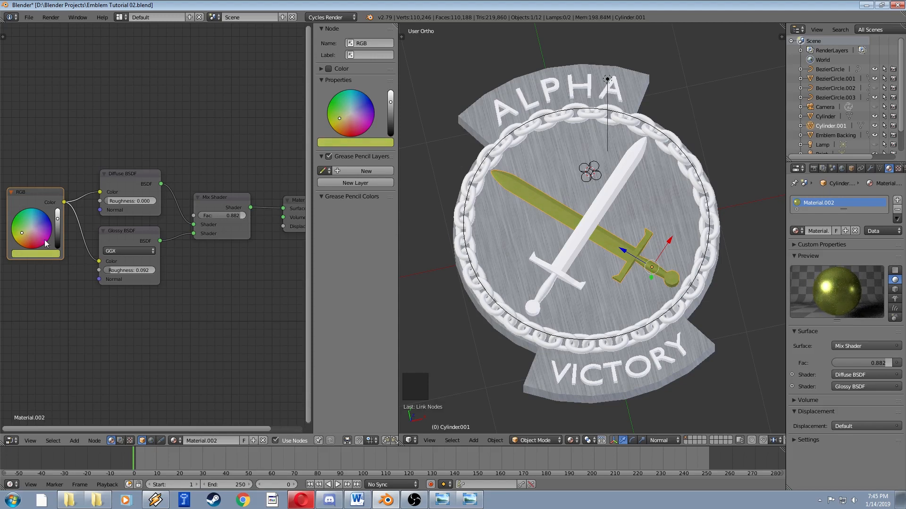
pyautogui.keyDown('shift'); pyautogui.moveTo(45, 241); pyautogui.dragTo(233, 230, button='middle'); pyautogui.keyUp('shift')
pyautogui.scroll(2, 124, 235)
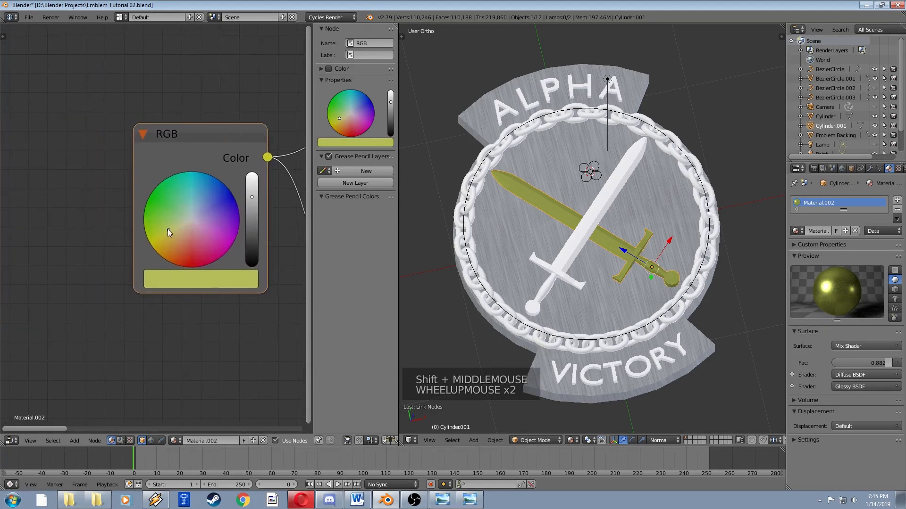
pyautogui.moveTo(168, 230); pyautogui.dragTo(172, 229)
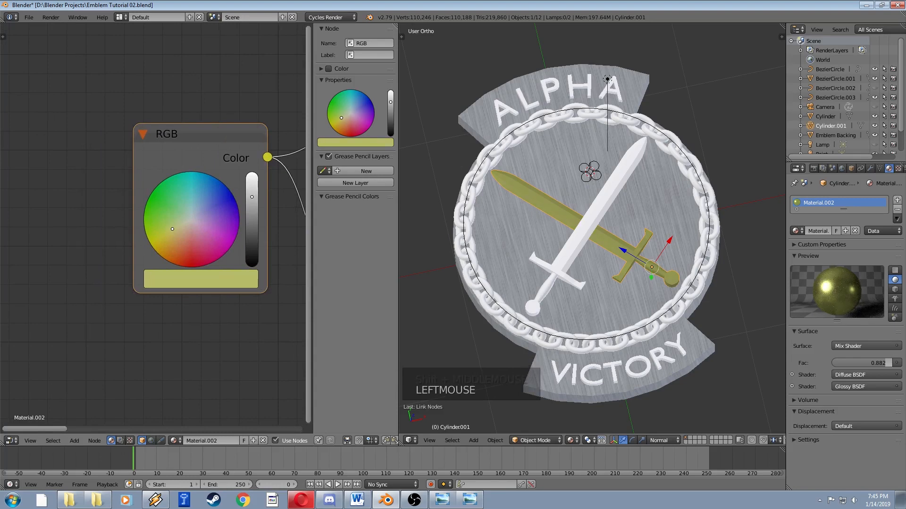
pyautogui.scroll(-2, 272, 272)
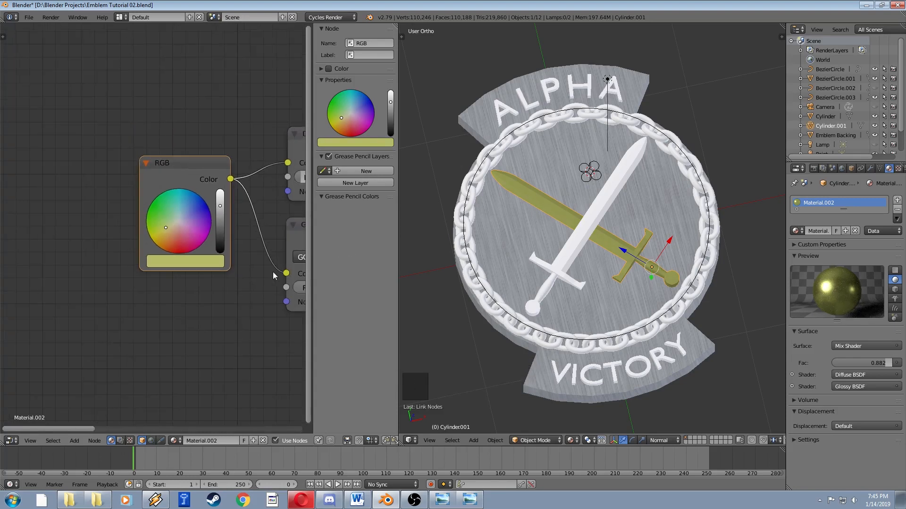
pyautogui.keyDown('shift'); pyautogui.moveTo(250, 271); pyautogui.dragTo(186, 285, button='middle'); pyautogui.keyUp('shift')
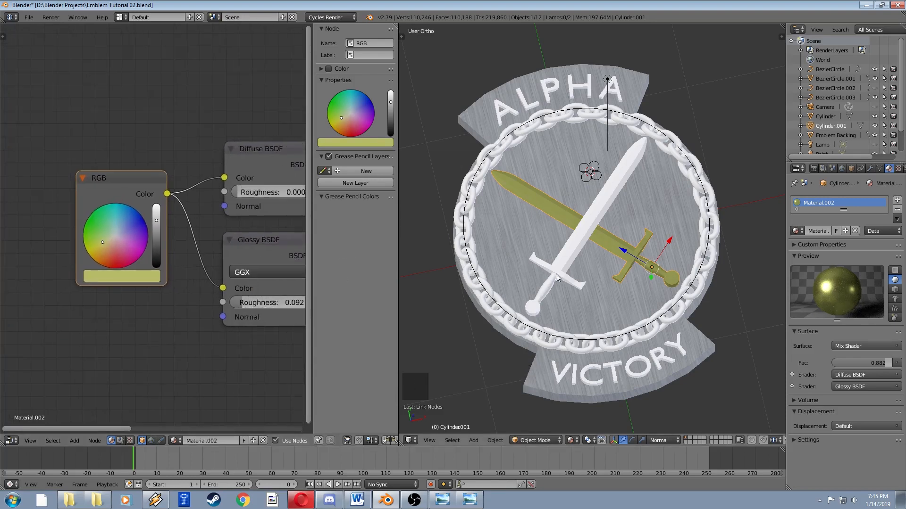
# - Rename the sword material to Gold
pyautogui.doubleClick(842, 203)
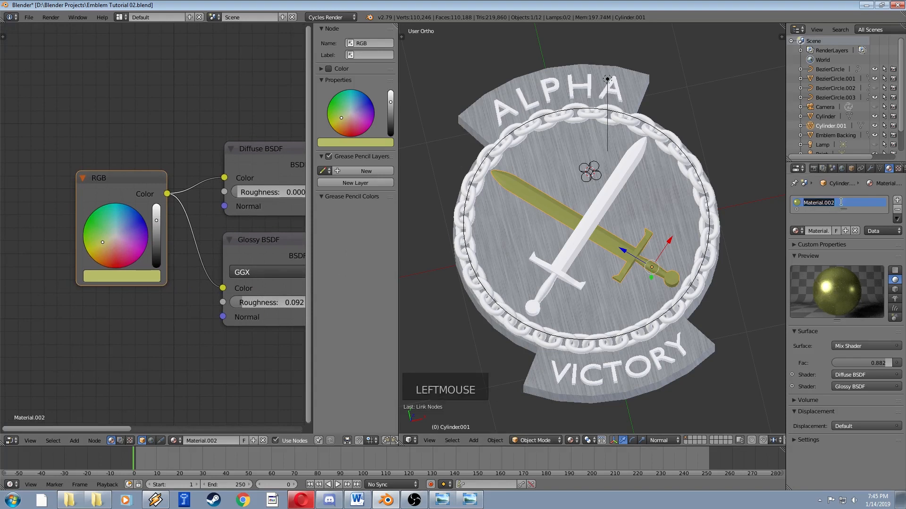
pyautogui.write('Gold')
pyautogui.press('Return')
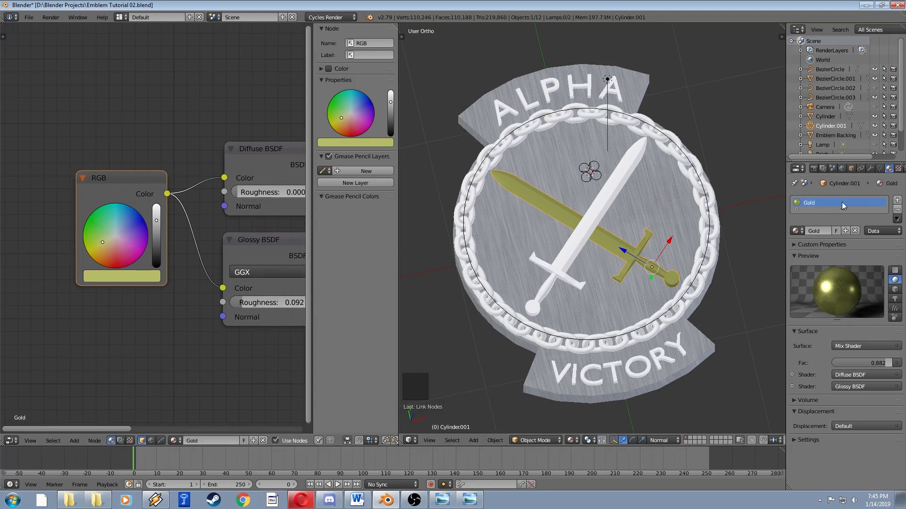
# - Assign the existing Gold material to the other, still white sword
pyautogui.rightClick(566, 255)
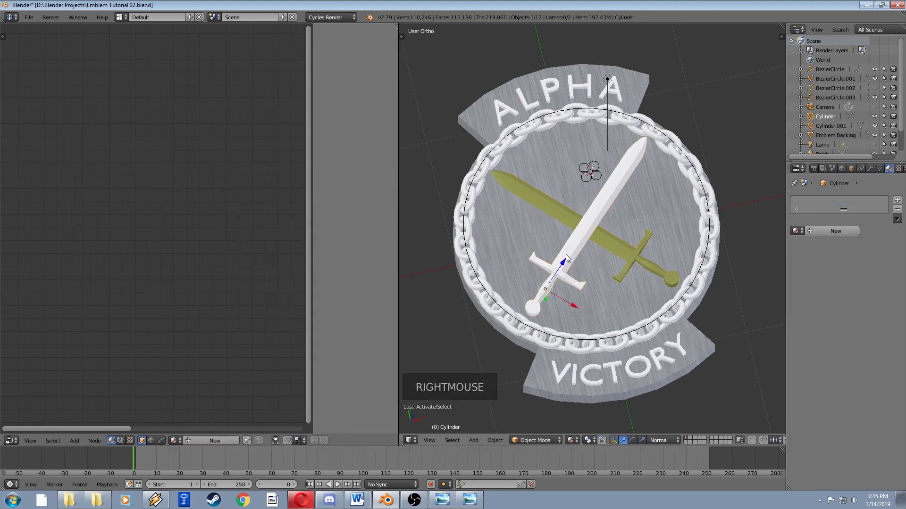
pyautogui.click(796, 231)
pyautogui.click(736, 246)
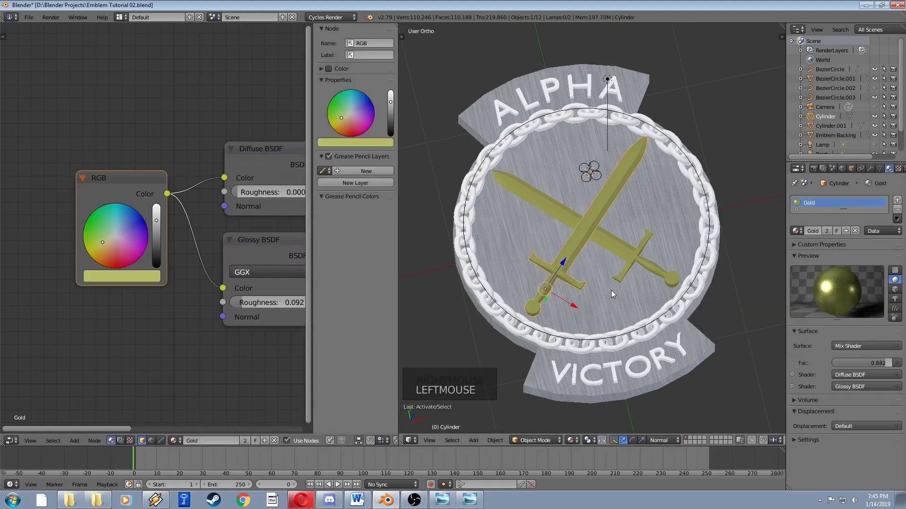
# - Examine both gold swords in a rendered viewport preview, return to the previous shading, and view the whole Gold node tree
pyautogui.hotkey('shift', 'z')
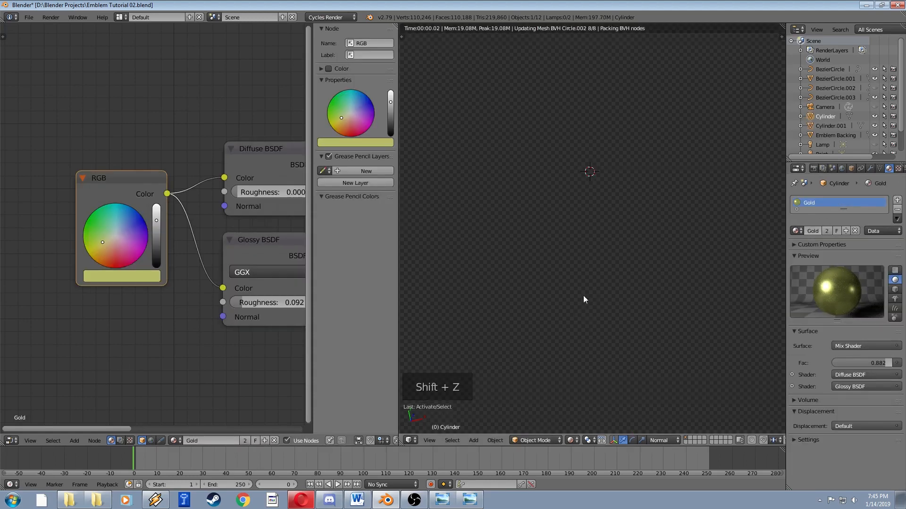
pyautogui.moveTo(591, 278)
pyautogui.mouseDown(button='middle')
pyautogui.moveTo(575, 231)
pyautogui.moveTo(596, 212)
pyautogui.moveTo(602, 276)
pyautogui.moveTo(644, 222)
pyautogui.moveTo(607, 258)
pyautogui.moveTo(592, 254)
pyautogui.moveTo(590, 225)
pyautogui.moveTo(619, 227)
pyautogui.mouseUp(button='middle')
pyautogui.scroll(3, 606, 258)
pyautogui.scroll(-2, 591, 250)
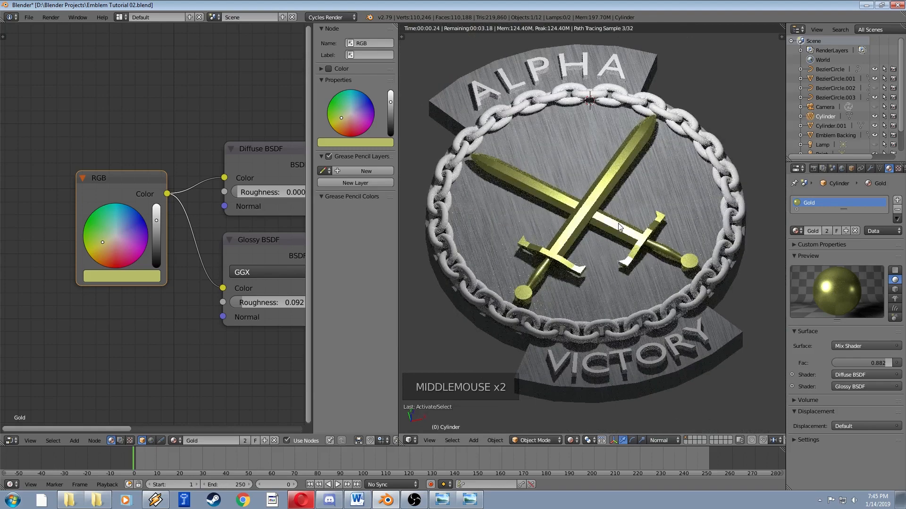
pyautogui.hotkey('shift', 'z')
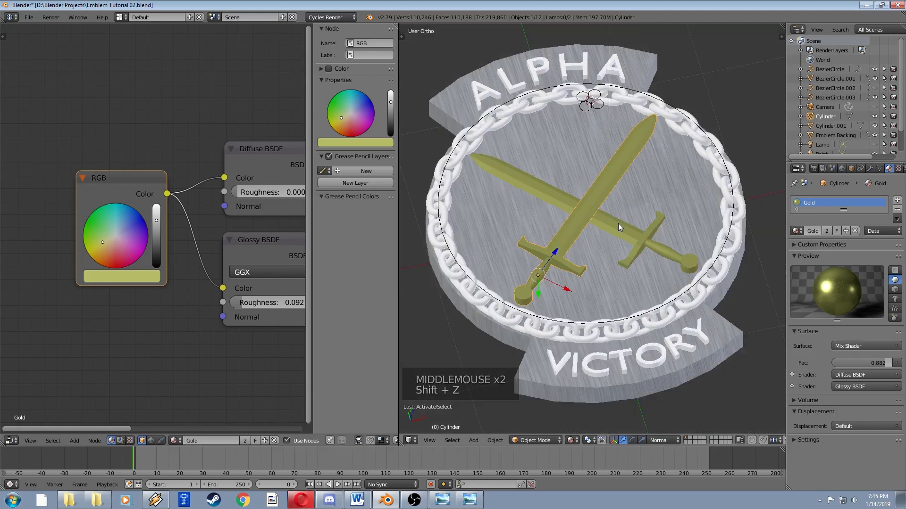
pyautogui.scroll(-5, 112, 242)
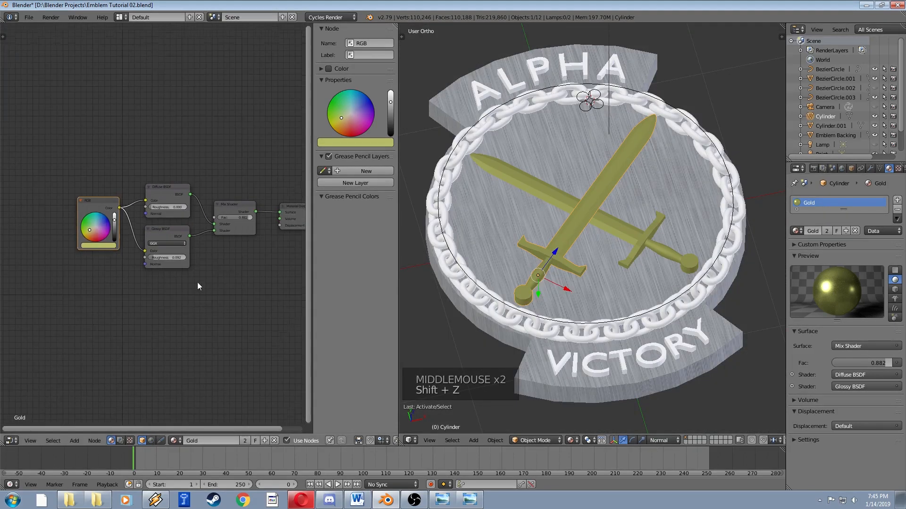
pyautogui.moveTo(215, 277)
pyautogui.mouseDown(button='middle')
pyautogui.moveTo(168, 273)
pyautogui.moveTo(198, 275)
pyautogui.mouseUp(button='middle')
pyautogui.scroll(-1, 181, 269)
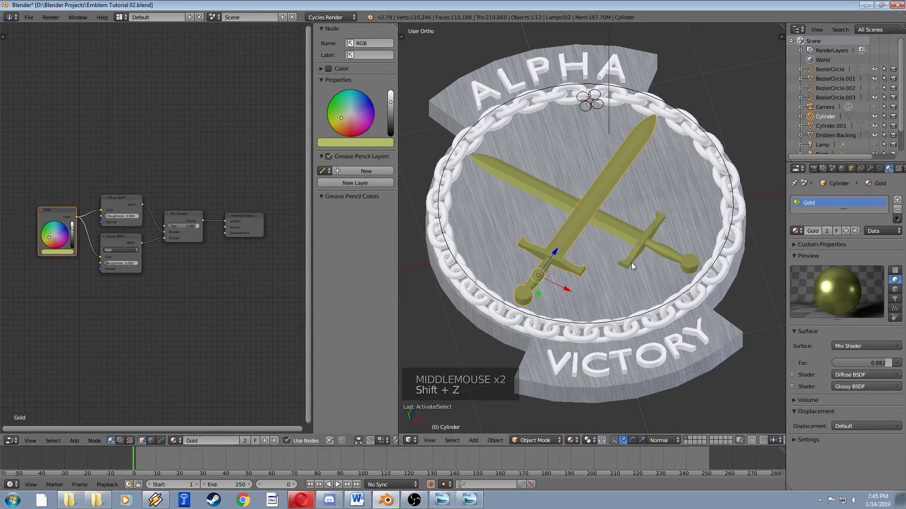
# - Unwrap the selected sword's entire mesh with Smart UV Project, using the default options
pyautogui.press('Tab')
pyautogui.scroll(1, 602, 257)
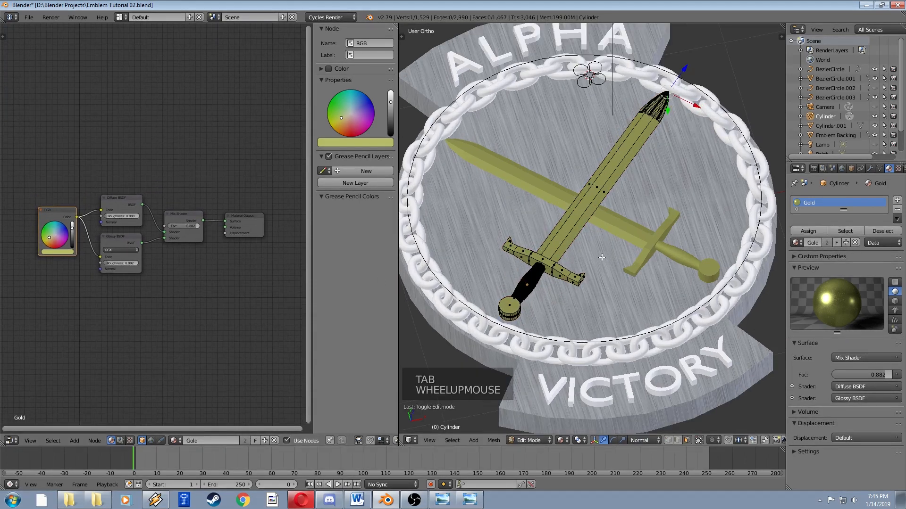
pyautogui.press('a')
pyautogui.press('a')
pyautogui.press('a')
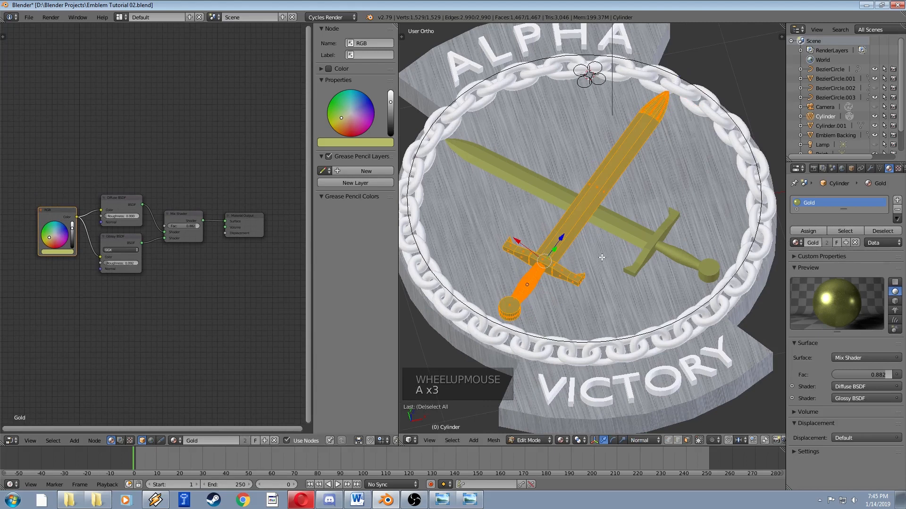
pyautogui.press('u')
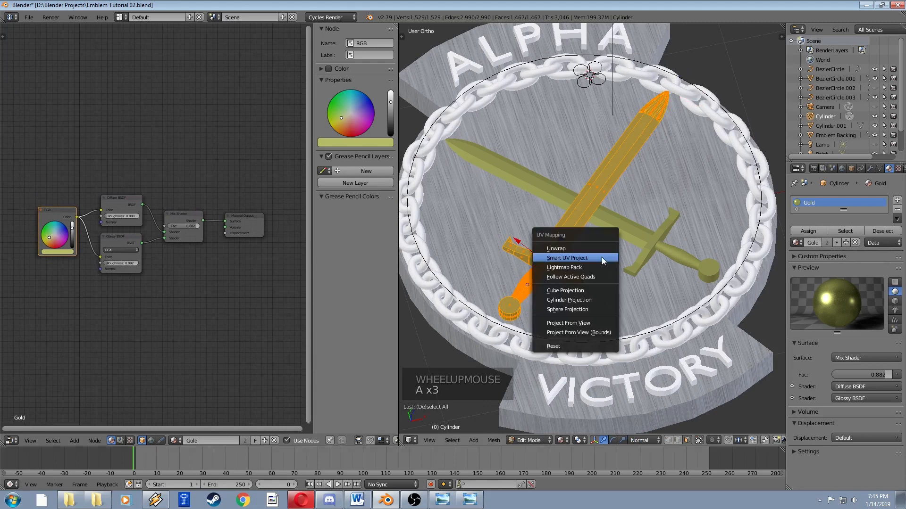
pyautogui.click(568, 258)
pyautogui.click(575, 331)
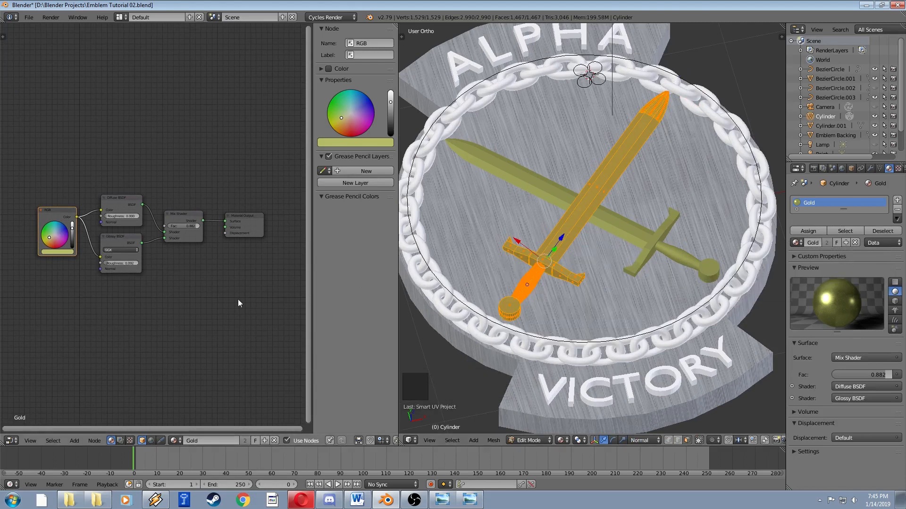
# - Change the Node Editor area to the UV/Image Editor and inspect the sword's UV islands over the brushed-metal image
pyautogui.click(11, 441)
pyautogui.click(27, 367)
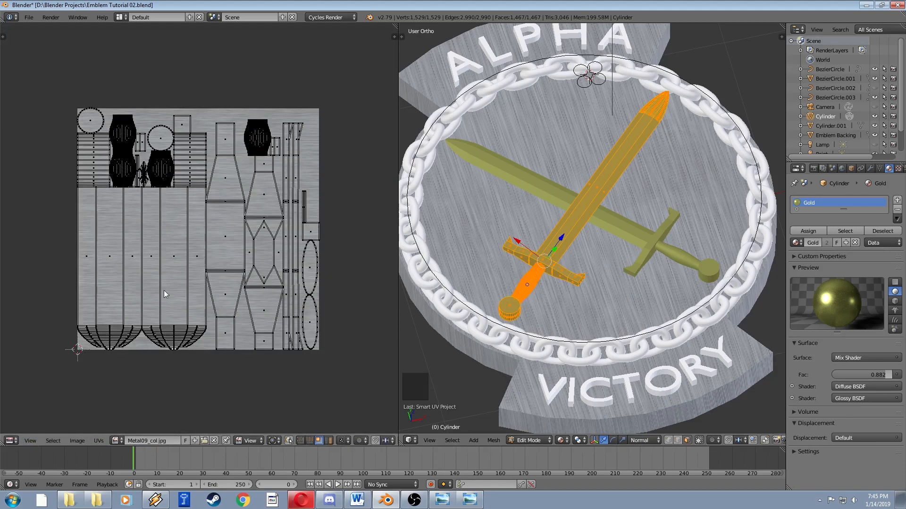
pyautogui.moveTo(224, 254); pyautogui.dragTo(232, 267, button='middle')
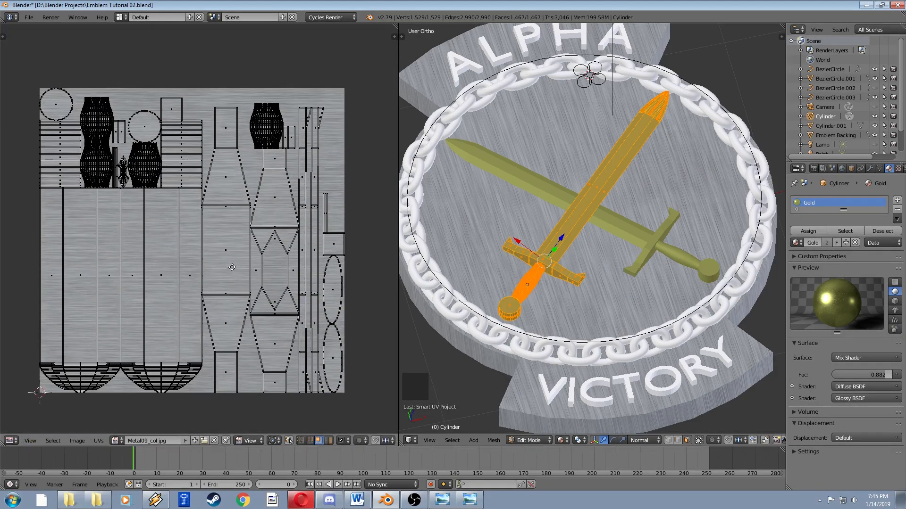
pyautogui.scroll(-2, 232, 267)
pyautogui.scroll(2, 216, 240)
pyautogui.scroll(-2, 97, 290)
pyautogui.scroll(2, 166, 270)
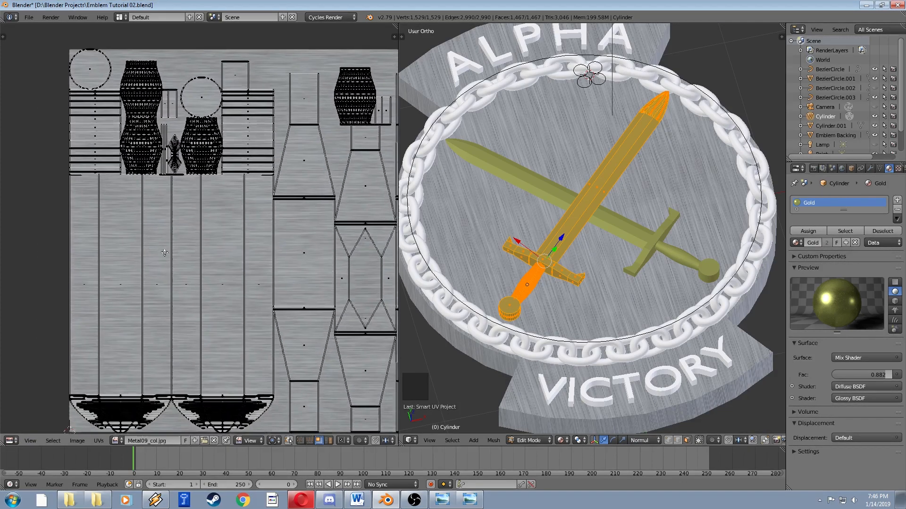
# - Circle-select the sword's blade and handle UV islands, scale them to about 0.24 along X, and return to Object Mode
pyautogui.scroll(-2, 172, 265)
pyautogui.press('c')
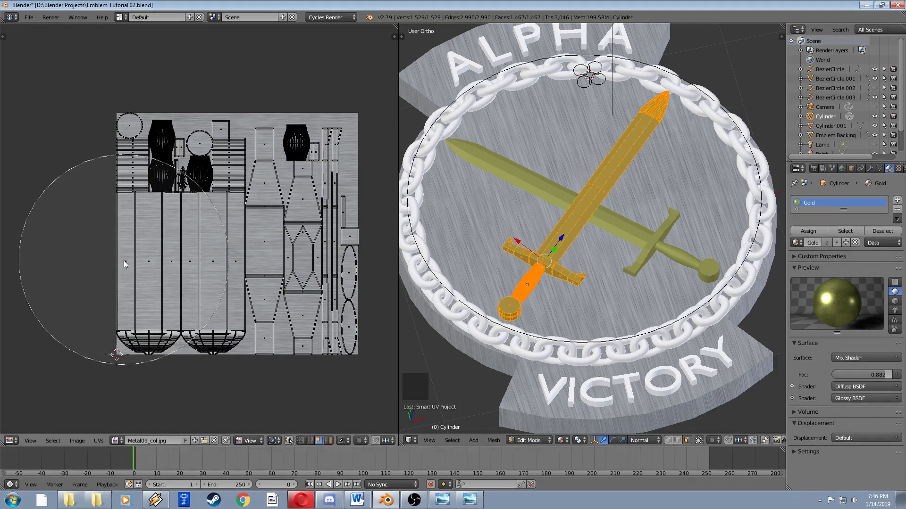
pyautogui.moveTo(124, 260)
pyautogui.mouseDown()
pyautogui.moveTo(143, 267)
pyautogui.moveTo(149, 325)
pyautogui.moveTo(129, 245)
pyautogui.moveTo(148, 134)
pyautogui.mouseUp()
pyautogui.rightClick(147, 134)
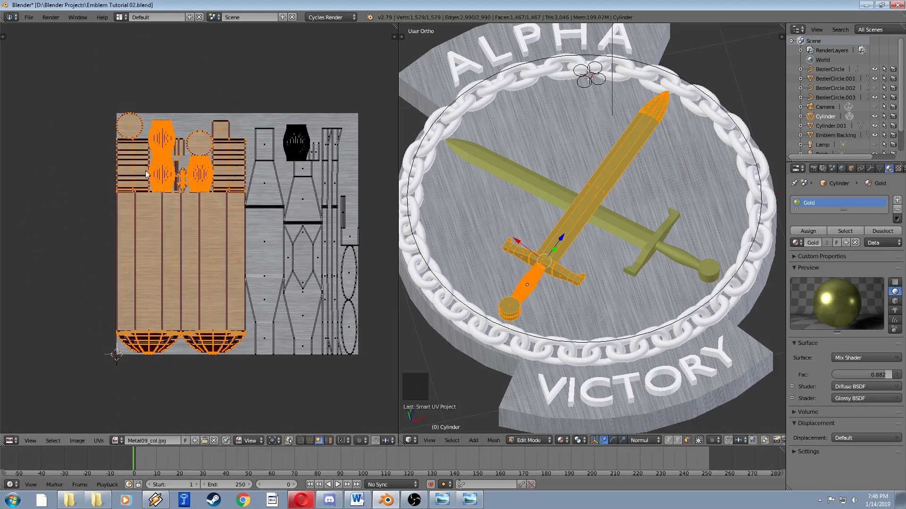
pyautogui.press('s')
pyautogui.press('x')
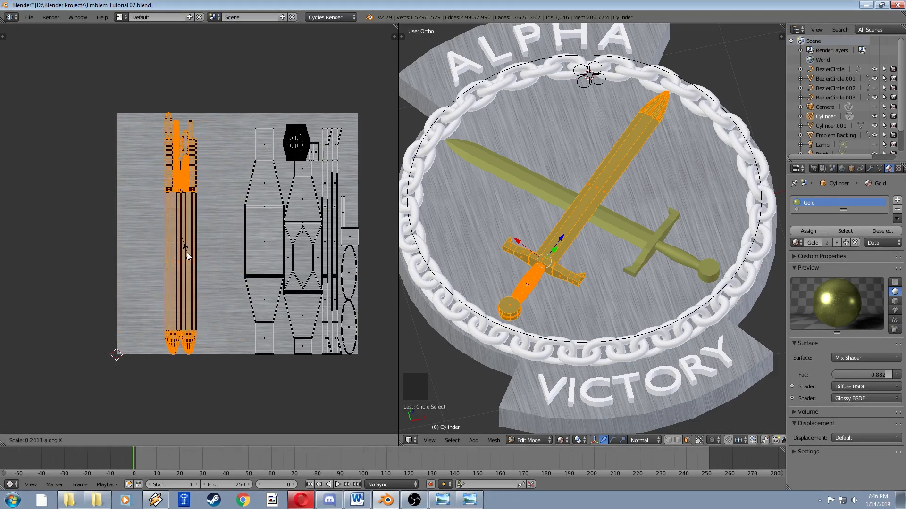
pyautogui.click(187, 253)
pyautogui.press('Tab')
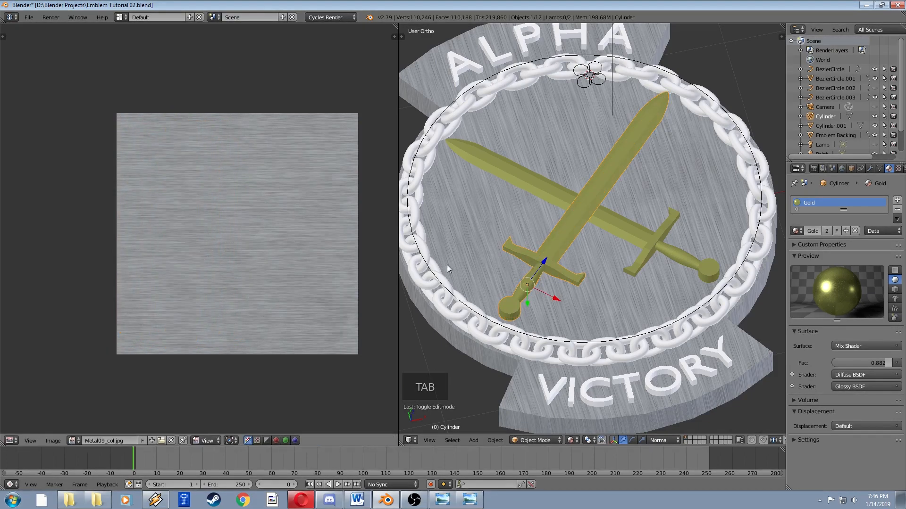
# - Switch the UV/Image Editor area back to the Node Editor and start adding a texture node to the Gold material
pyautogui.click(9, 441)
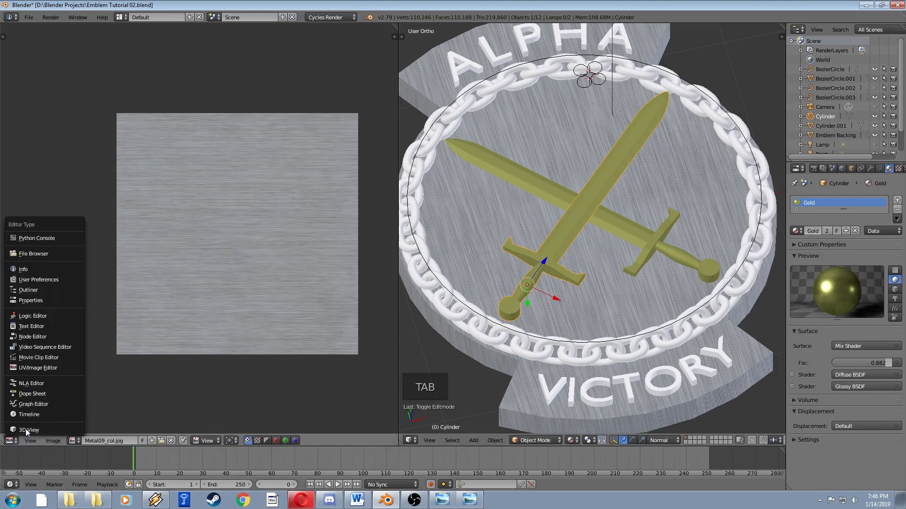
pyautogui.click(30, 338)
pyautogui.moveTo(194, 272); pyautogui.dragTo(198, 244, button='middle')
pyautogui.scroll(2, 194, 274)
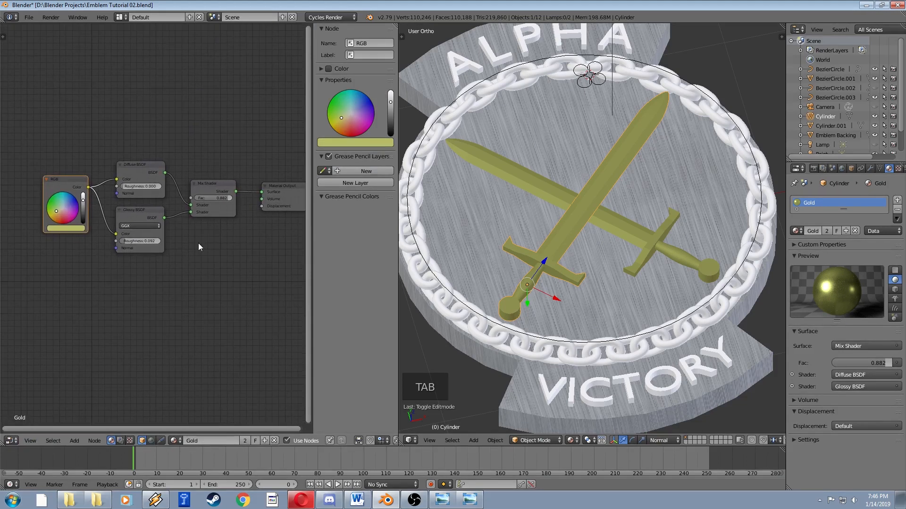
pyautogui.hotkey('shift', 'a')
pyautogui.moveTo(187, 270)
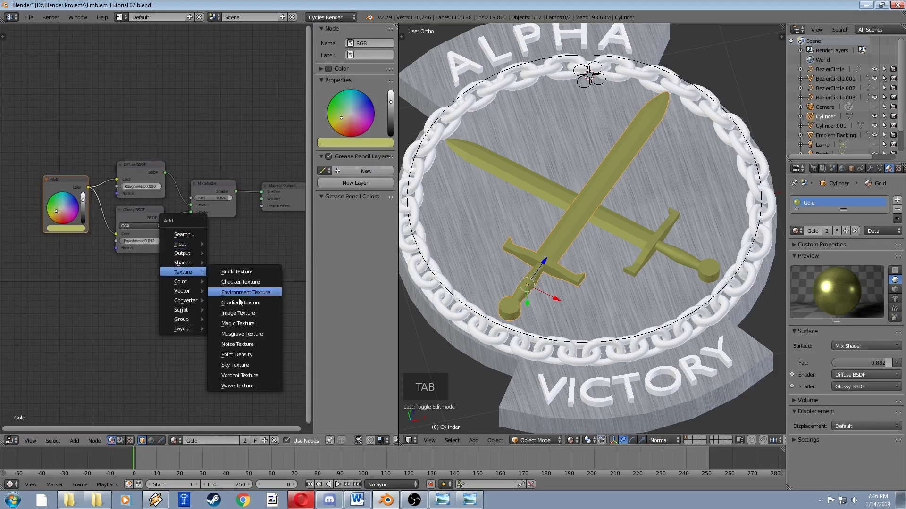
# - Add an Image Texture node below the Glossy BSDF in the Gold material and move the Material Output node farther right
pyautogui.click(238, 313)
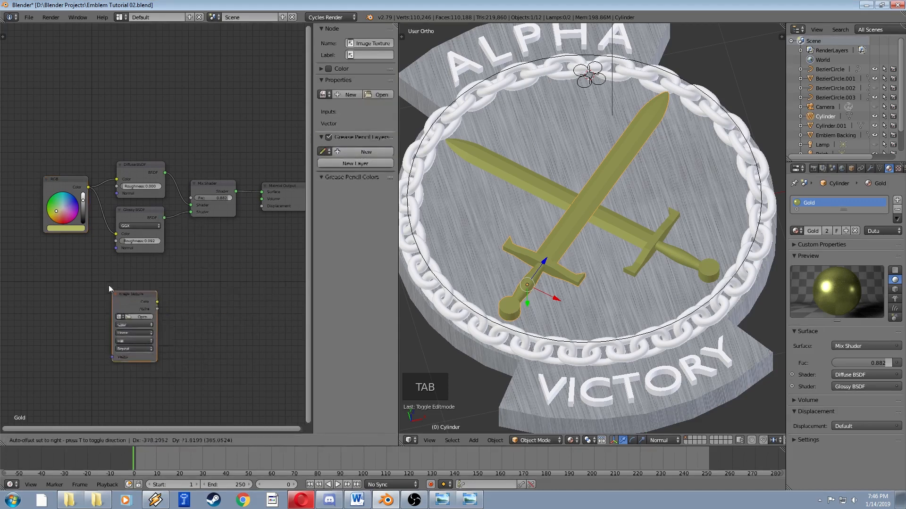
pyautogui.click(109, 267)
pyautogui.moveTo(279, 212); pyautogui.dragTo(211, 214, button='middle')
pyautogui.moveTo(231, 200); pyautogui.dragTo(259, 221)
pyautogui.keyDown('shift'); pyautogui.moveTo(83, 255); pyautogui.dragTo(138, 265, button='middle'); pyautogui.keyUp('shift')
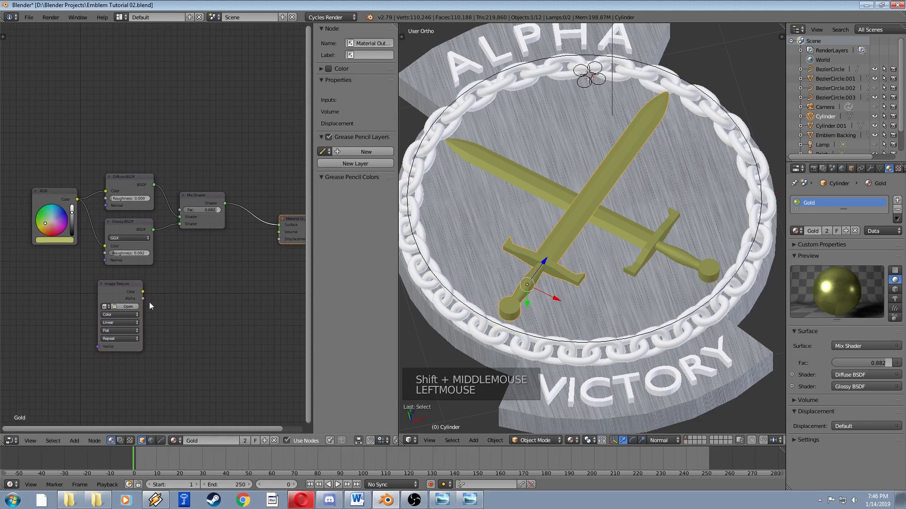
# - Load Metal09_disp.jpg from the [4K]Metal09 folder into the Image Texture node
pyautogui.click(121, 307)
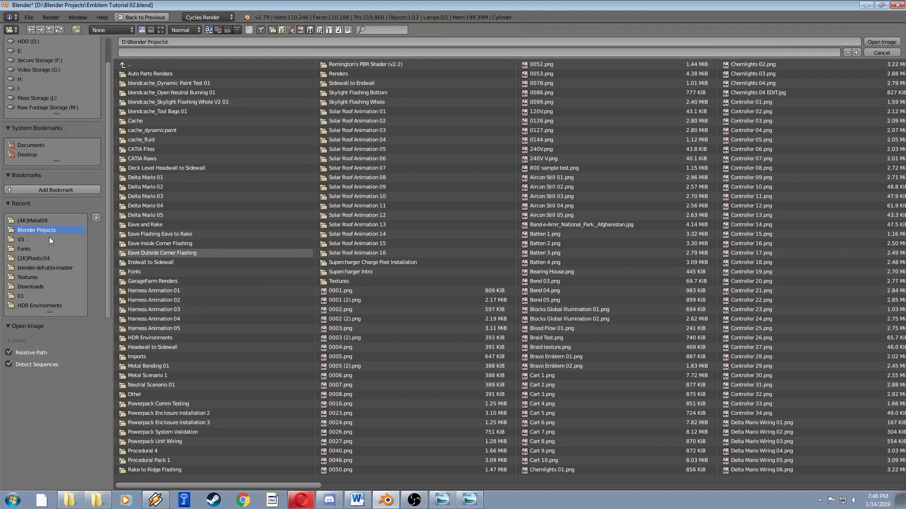
pyautogui.click(44, 221)
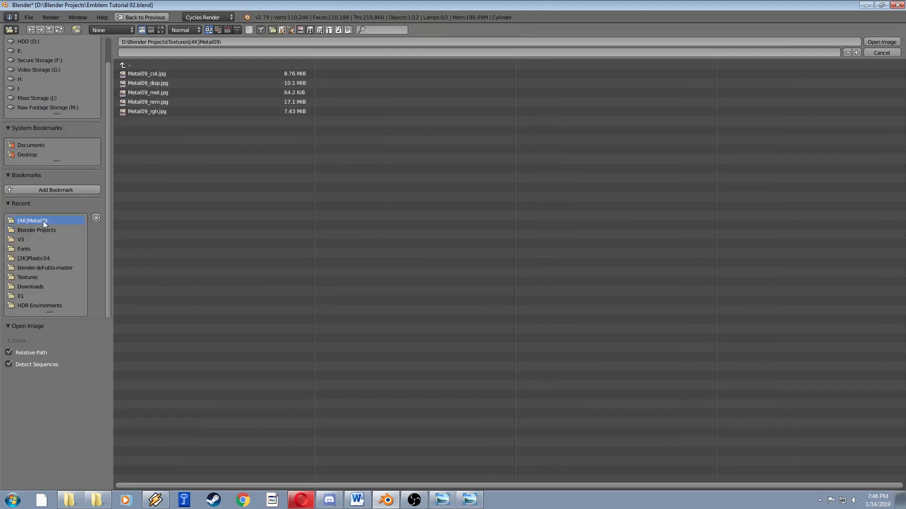
pyautogui.click(145, 84)
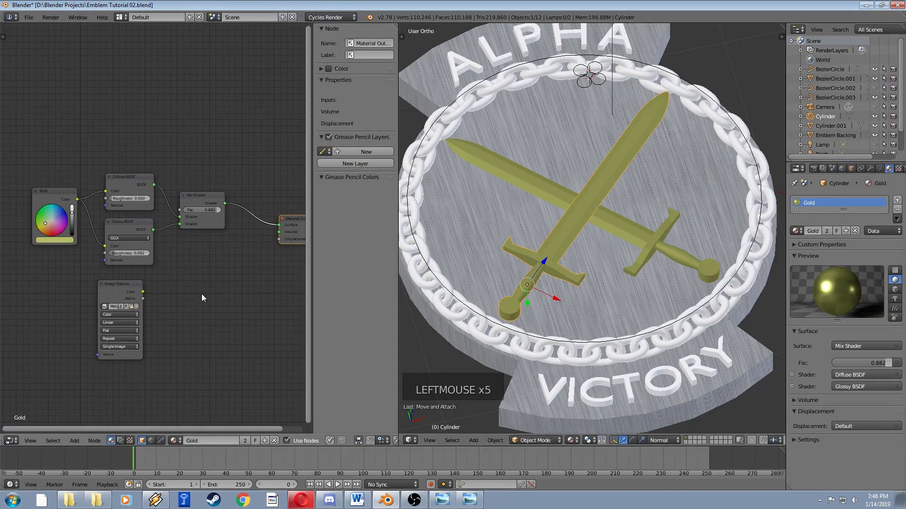
# - Add a Bright/Contrast node and route the image texture's color through it into the Material Output's Displacement
pyautogui.hotkey('shift', 'a')
pyautogui.moveTo(198, 272)
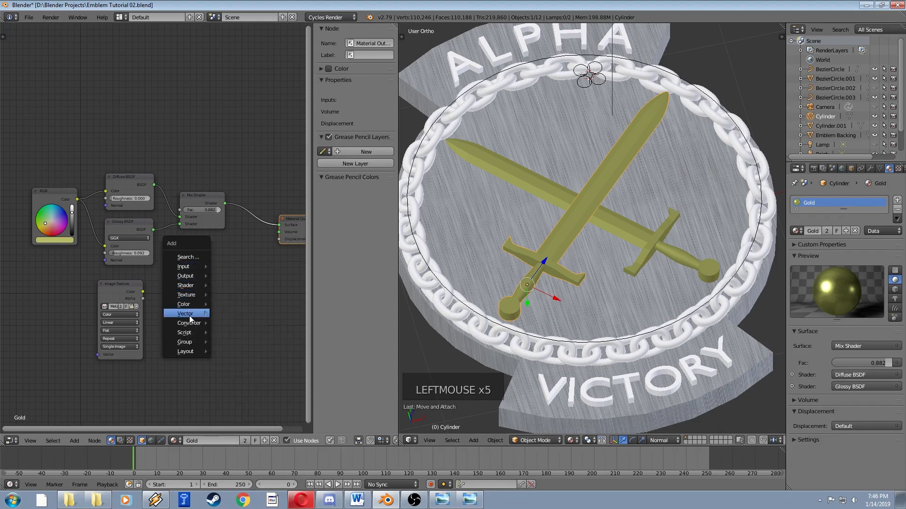
pyautogui.moveTo(186, 305)
pyautogui.click(242, 304)
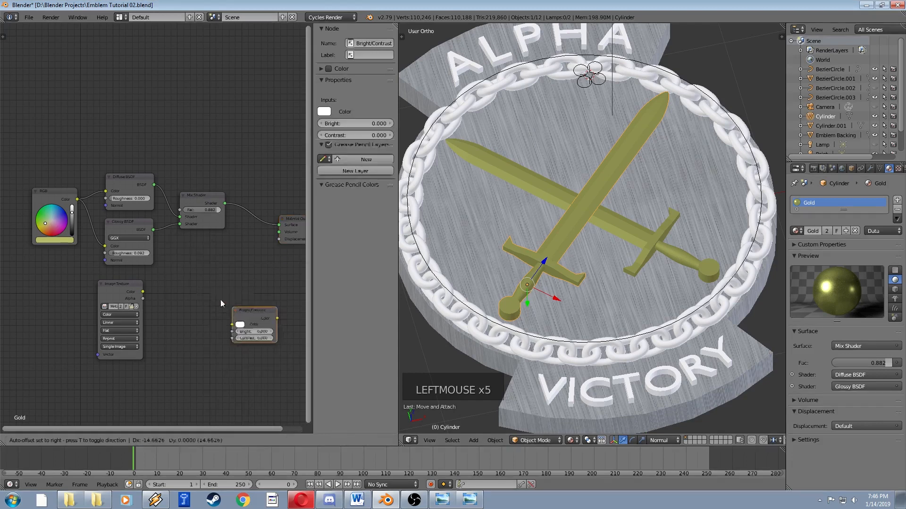
pyautogui.click(178, 273)
pyautogui.moveTo(179, 289); pyautogui.dragTo(280, 239)
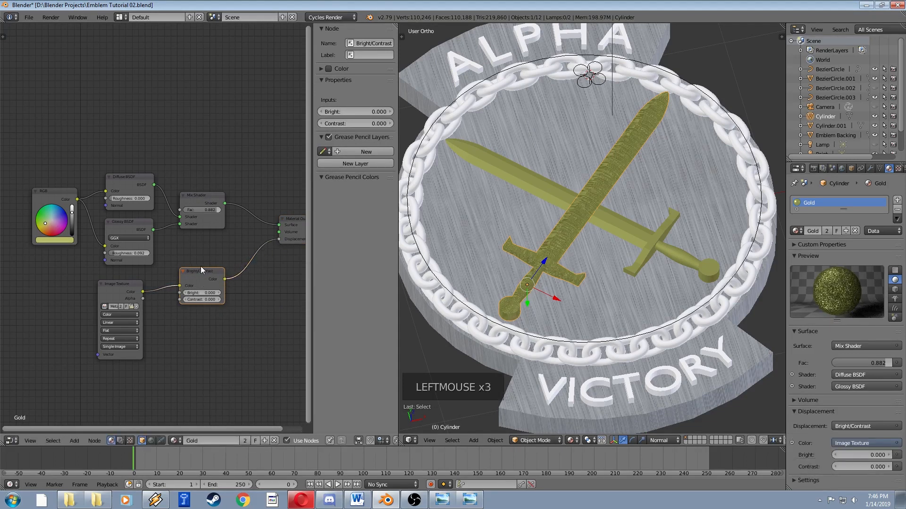
pyautogui.moveTo(194, 270); pyautogui.dragTo(191, 262)
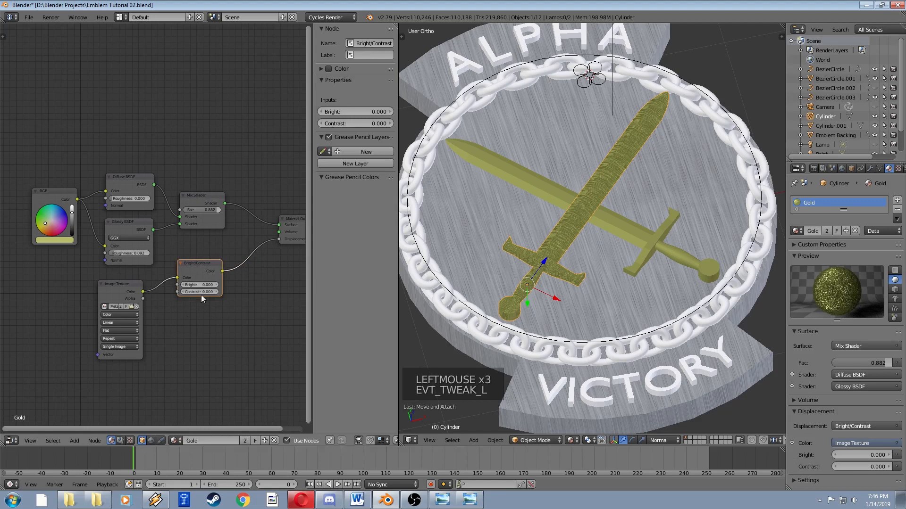
# - Set the Bright/Contrast node's contrast to -0.95
pyautogui.click(202, 292)
pyautogui.write('-.95')
pyautogui.press('Return')
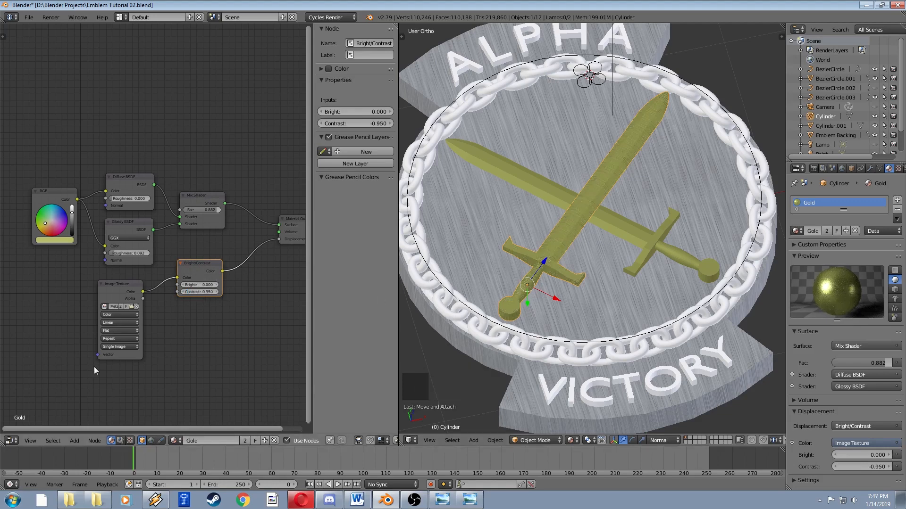
# - Switch the node area to the UV/Image Editor and enter Edit Mode on the sword to show its UV layout
pyautogui.click(12, 440)
pyautogui.click(32, 371)
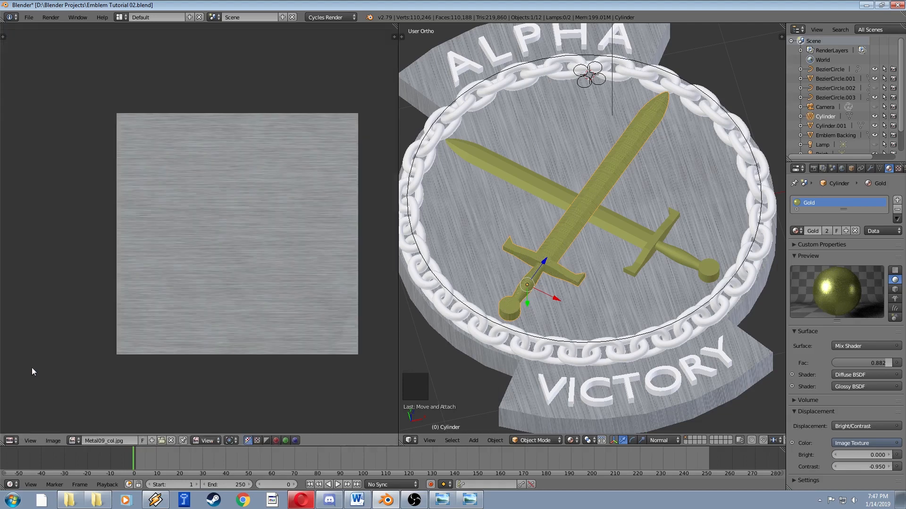
pyautogui.press('Tab')
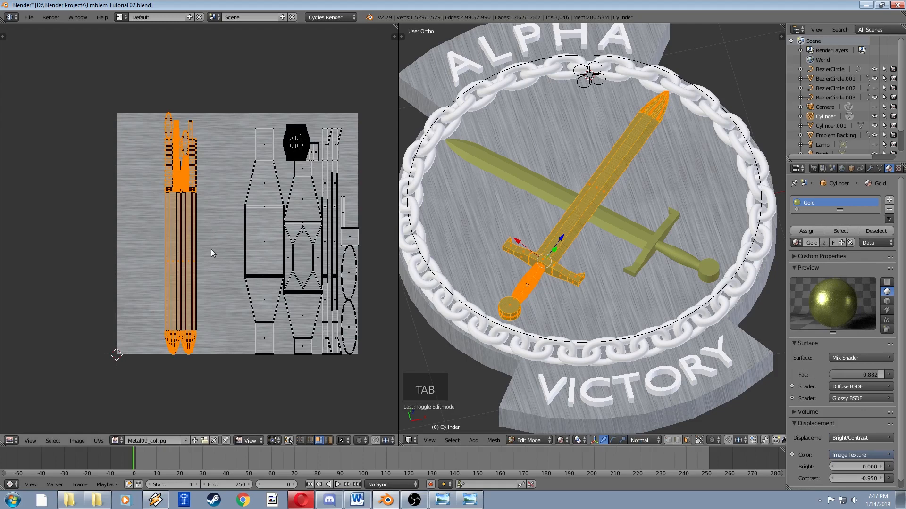
pyautogui.press('a')
pyautogui.press('r')
pyautogui.click(217, 222)
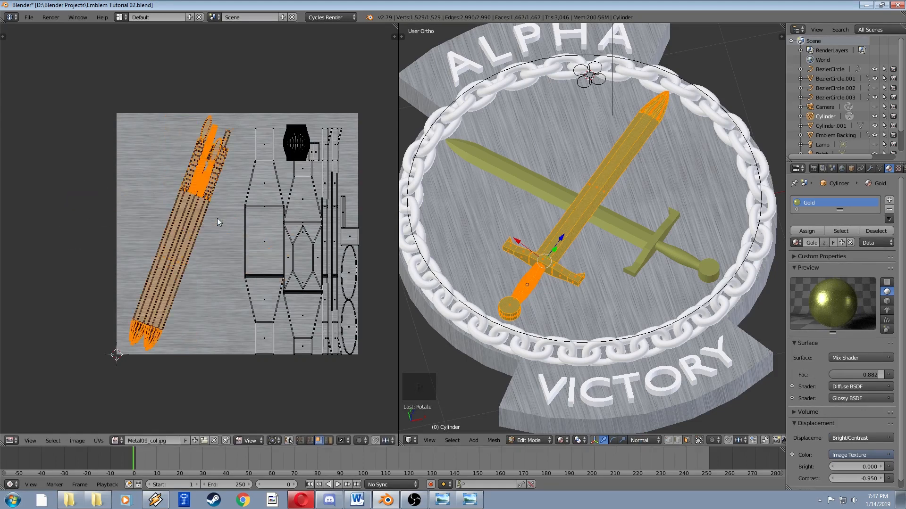
pyautogui.hotkey('ctrl', 'z')
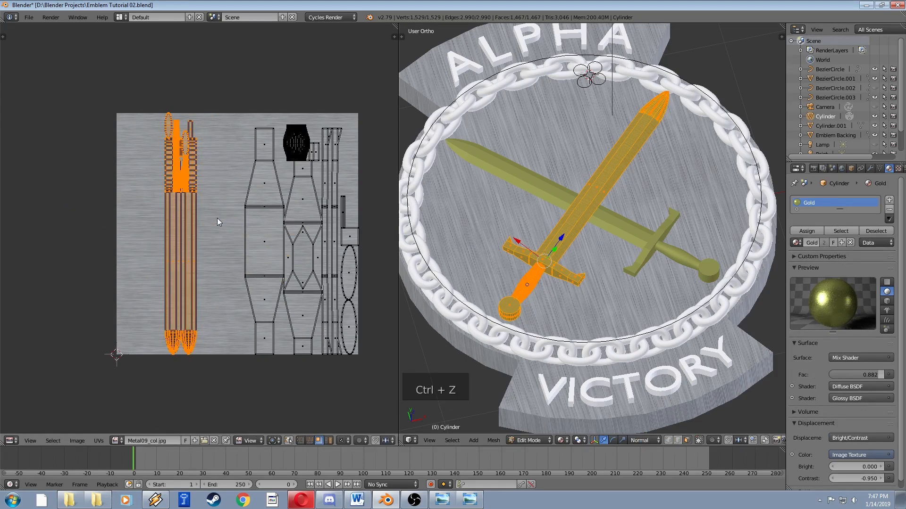
# - Rotate the selected sword UV islands by 90 degrees and return to Object Mode
pyautogui.write('r90')
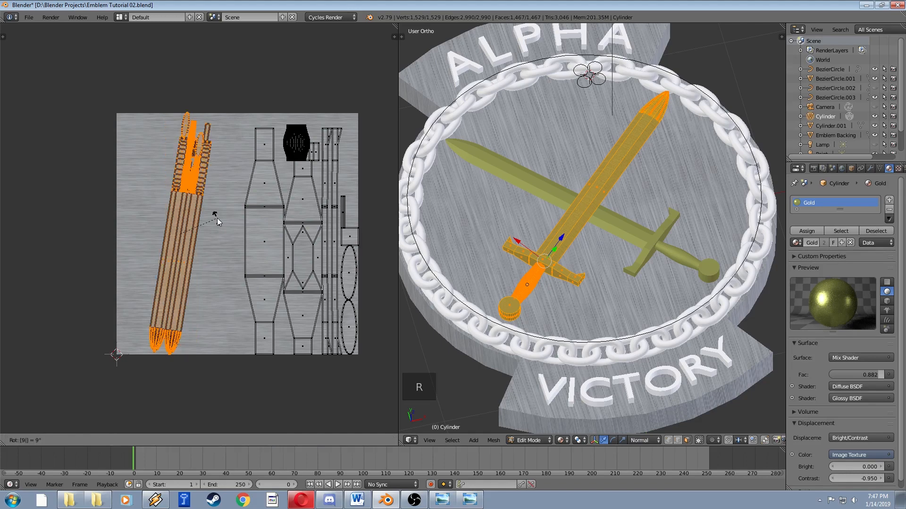
pyautogui.press('Return')
pyautogui.scroll(5, 465, 307)
pyautogui.press('Tab')
# - Switch the 3D view to rendered shading and check the texture's direction on the crossed swords
pyautogui.keyDown('shift'); pyautogui.moveTo(465, 307); pyautogui.dragTo(596, 255, button='middle'); pyautogui.keyUp('shift')
pyautogui.scroll(-5, 596, 250)
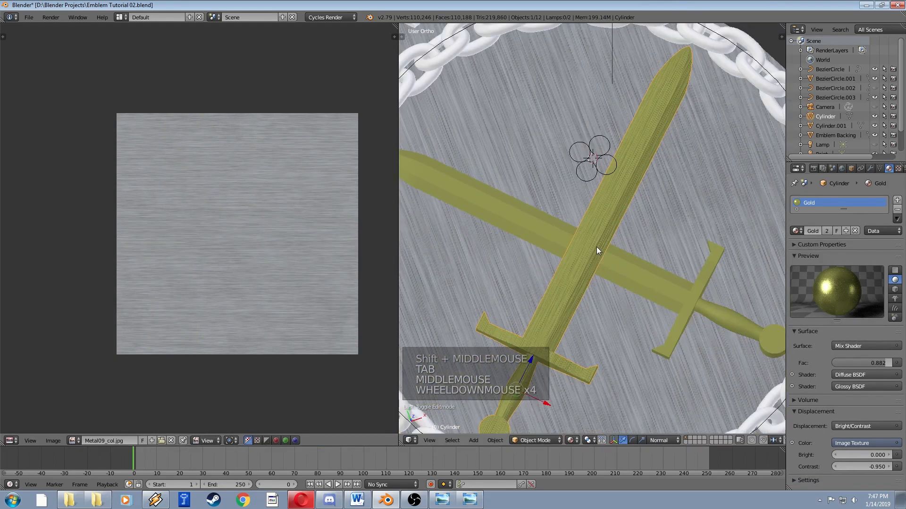
pyautogui.hotkey('shift', 'z')
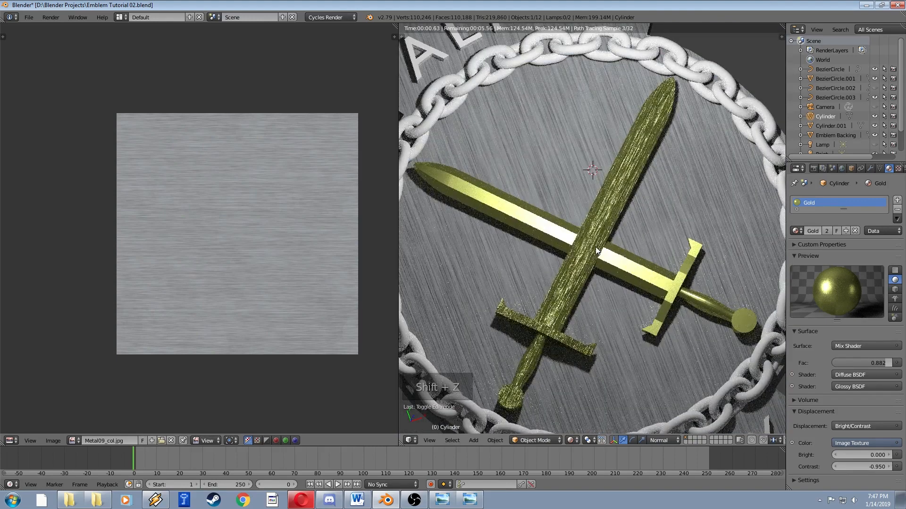
pyautogui.moveTo(581, 247); pyautogui.dragTo(601, 251, button='middle')
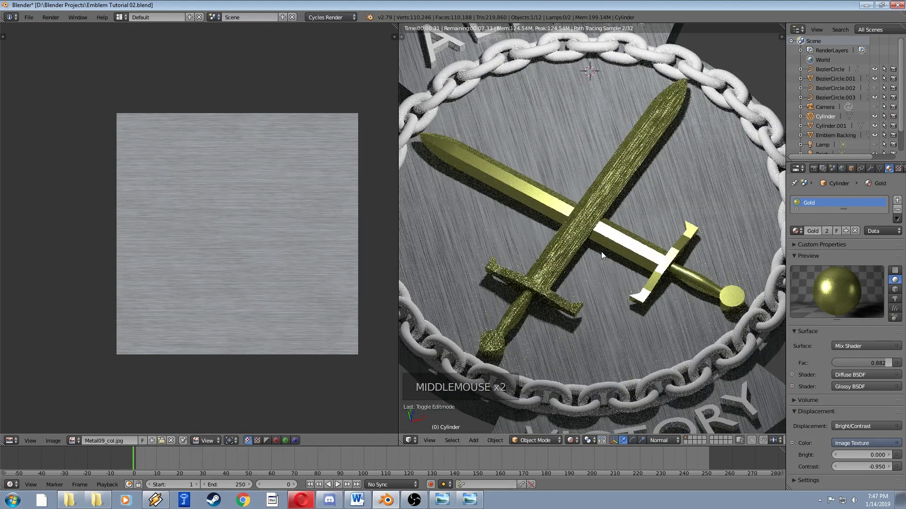
# - Bring back the Node Editor and examine the Gold material's Image Texture and Bright/Contrast nodes
pyautogui.click(10, 441)
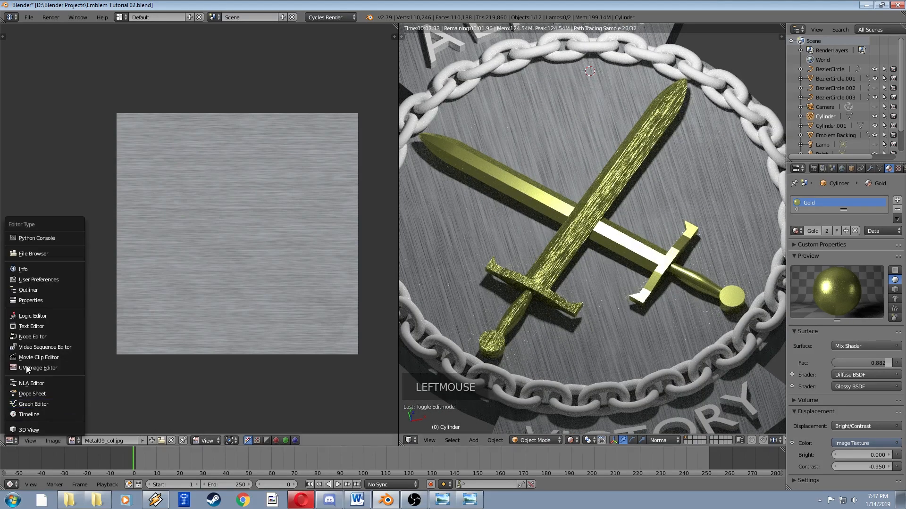
pyautogui.click(32, 335)
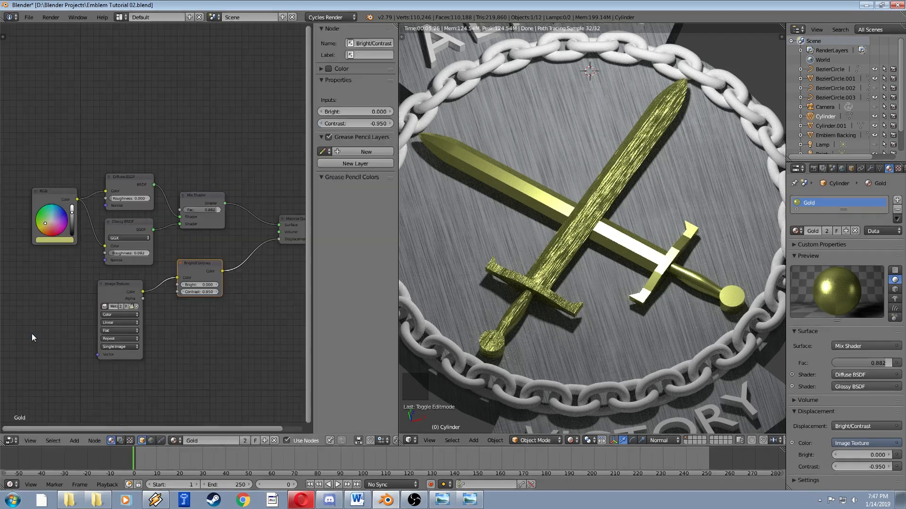
pyautogui.scroll(2, 202, 316)
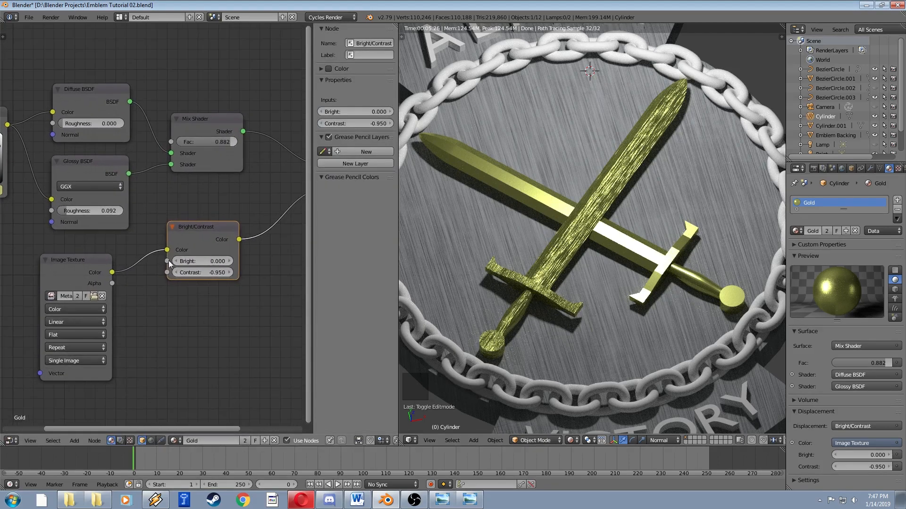
pyautogui.scroll(1, 161, 288)
pyautogui.moveTo(162, 289); pyautogui.dragTo(145, 267, button='middle')
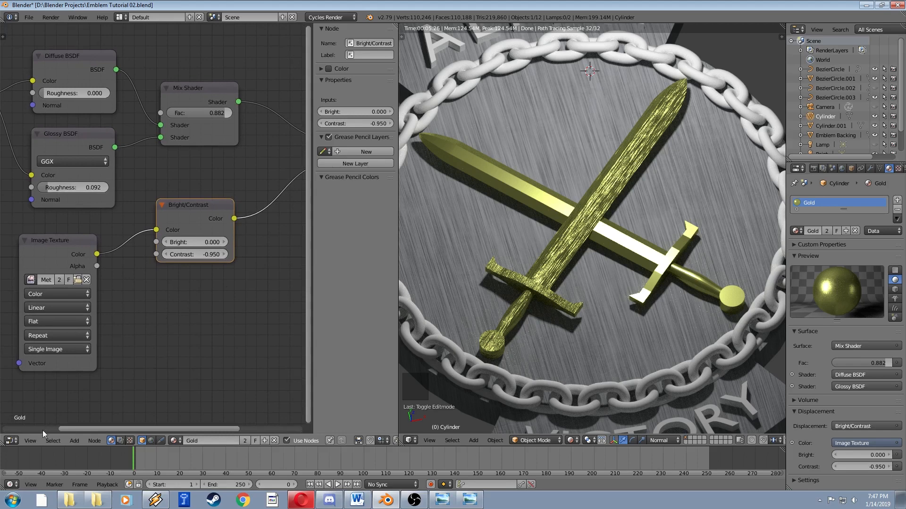
# - Return to the UV/Image Editor and reopen the sword's UV layout in Edit Mode
pyautogui.click(12, 440)
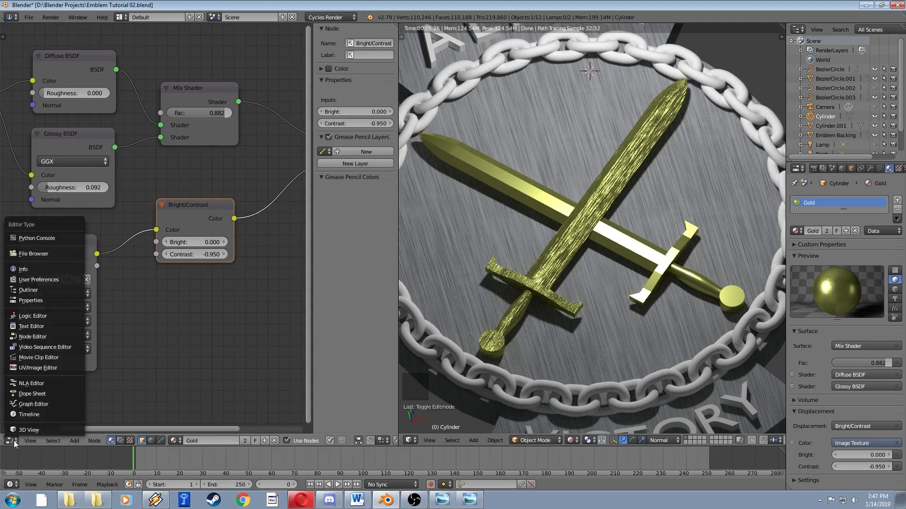
pyautogui.click(31, 368)
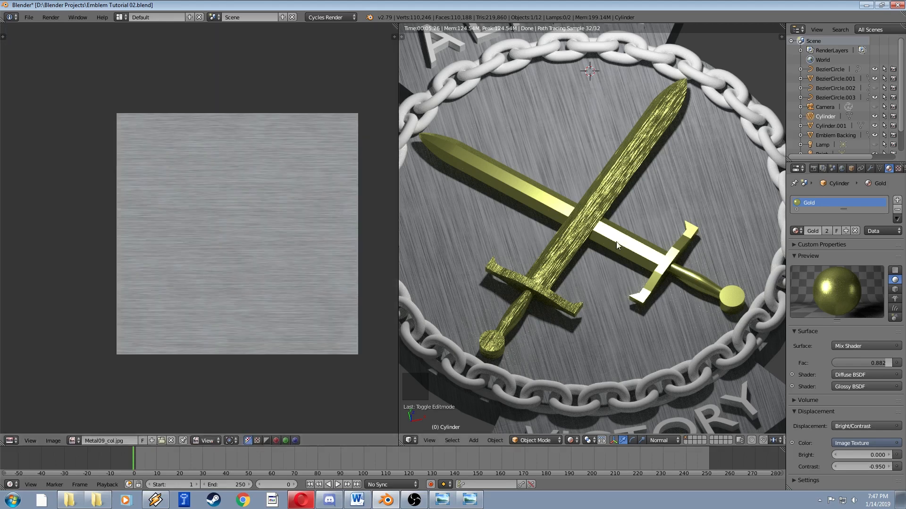
pyautogui.press('Tab')
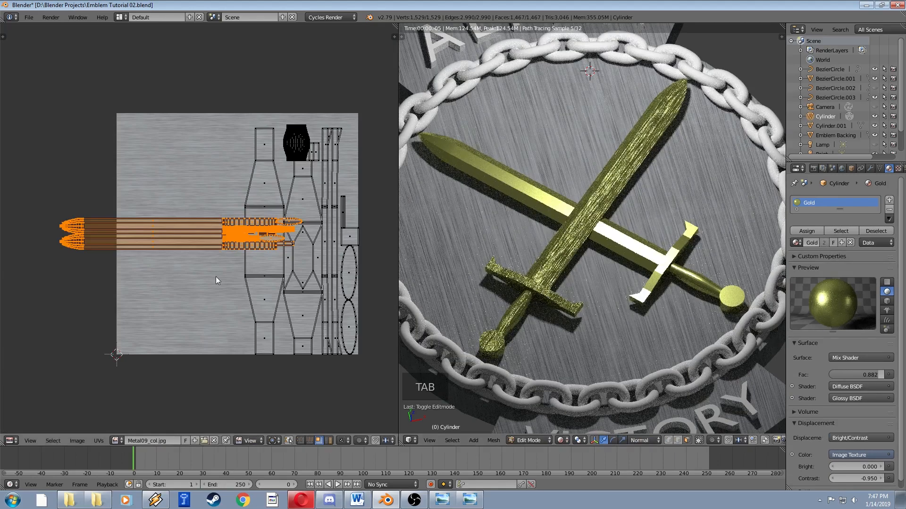
# - Try to scale up only the selected sword UV islands
pyautogui.press('s')
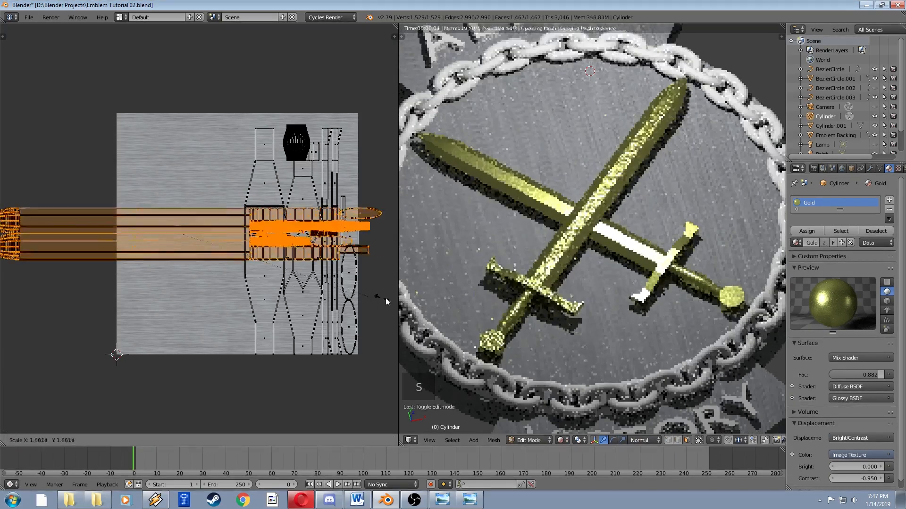
pyautogui.click(330, 316)
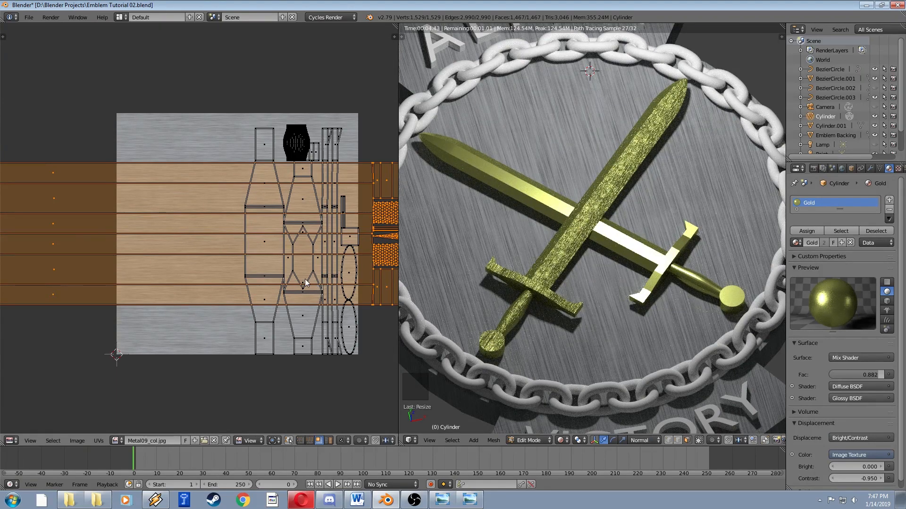
pyautogui.hotkey('ctrl', 'z')
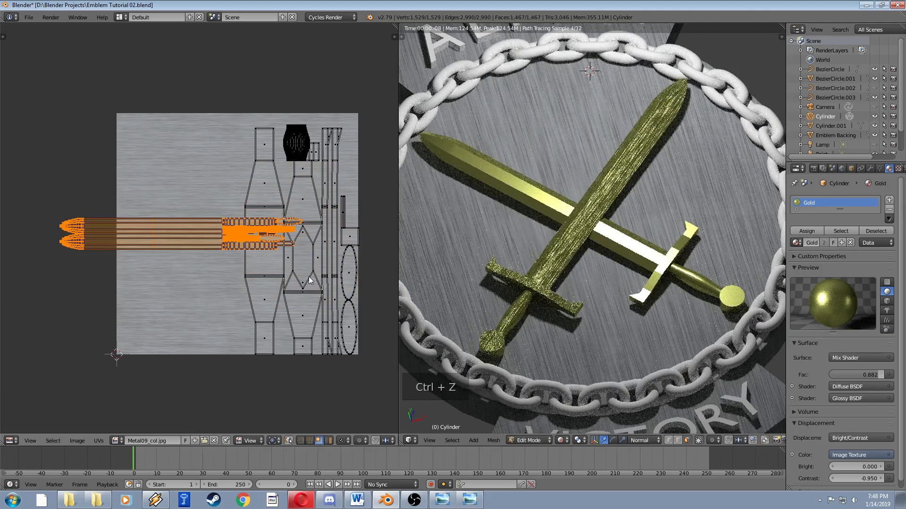
# - Select all of the sword's UV islands and scale them up to about 4.14 times their size
pyautogui.press('a')
pyautogui.press('a')
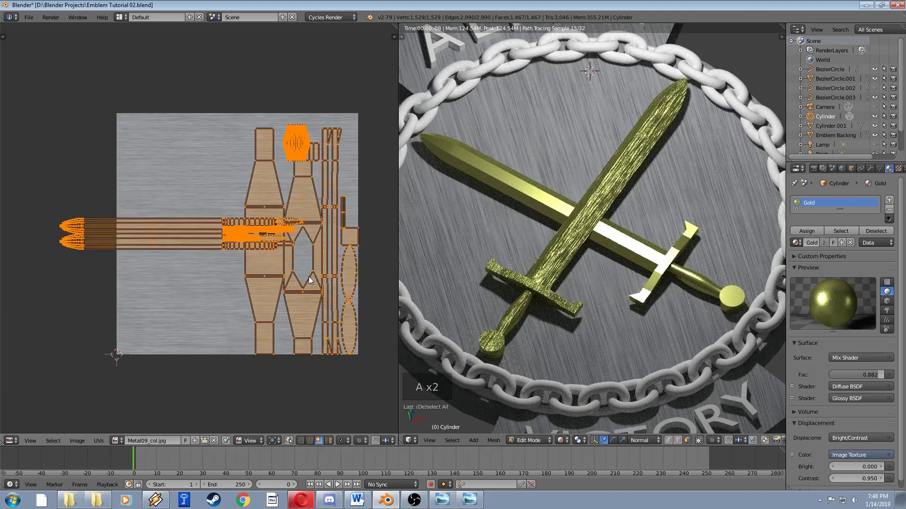
pyautogui.press('s')
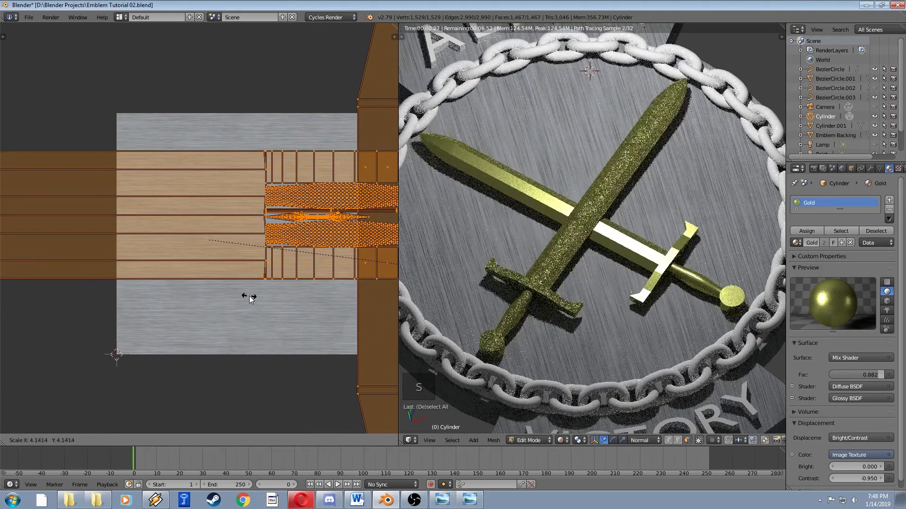
pyautogui.click(251, 298)
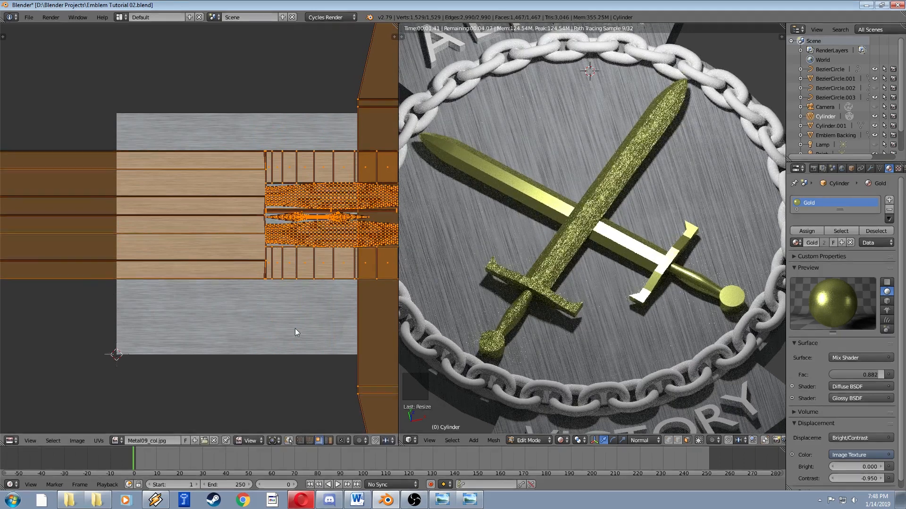
# - Reopen the Gold material's nodes and set the Bright/Contrast contrast to -0.99
pyautogui.click(11, 441)
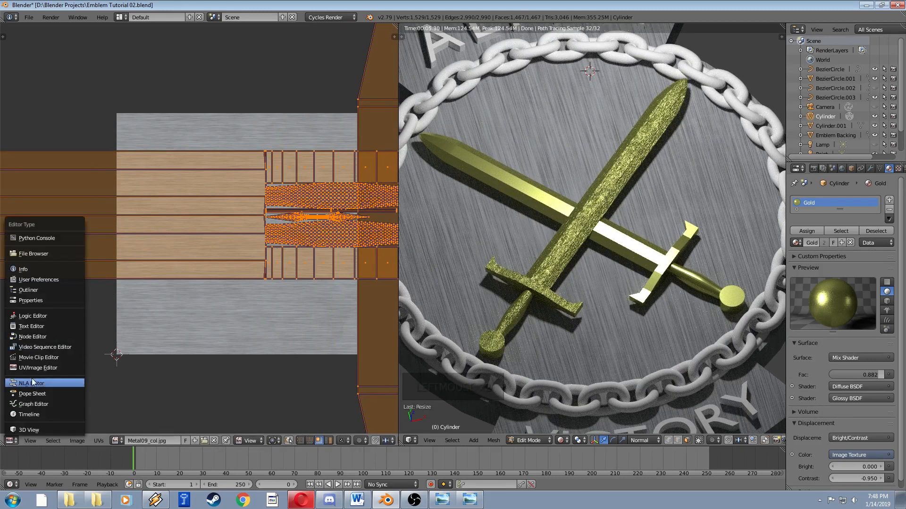
pyautogui.click(33, 336)
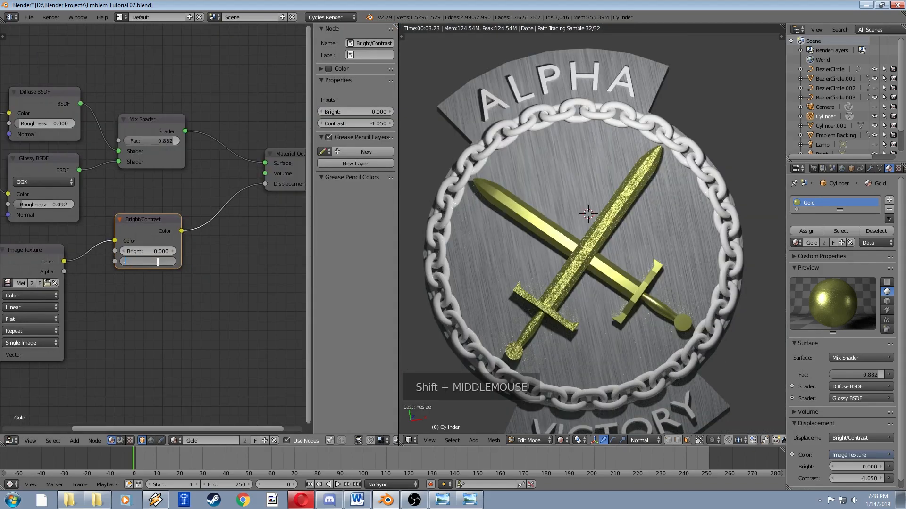
pyautogui.write('99')
pyautogui.press('Return')
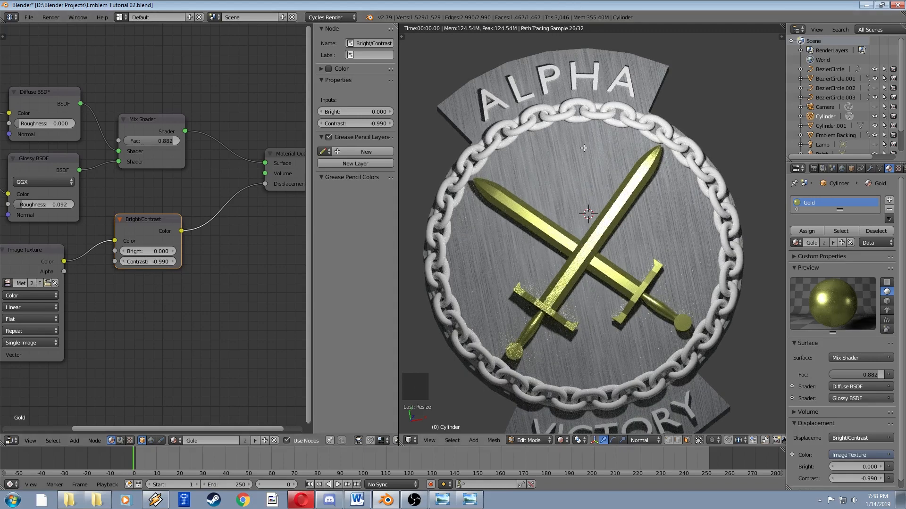
pyautogui.scroll(4, 580, 298)
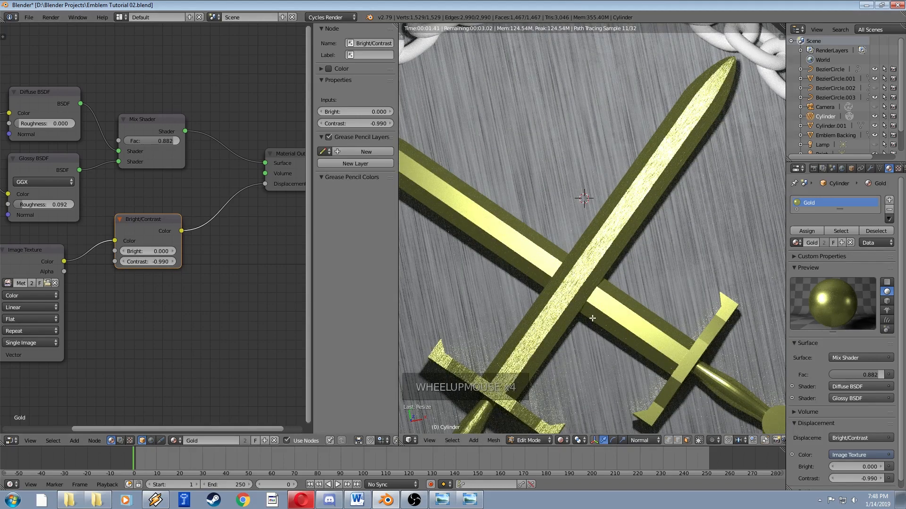
# - Set the contrast of the Gold material's Bright/Contrast node to -0.995
pyautogui.moveTo(581, 298); pyautogui.dragTo(551, 259, button='middle')
pyautogui.scroll(-3, 548, 258)
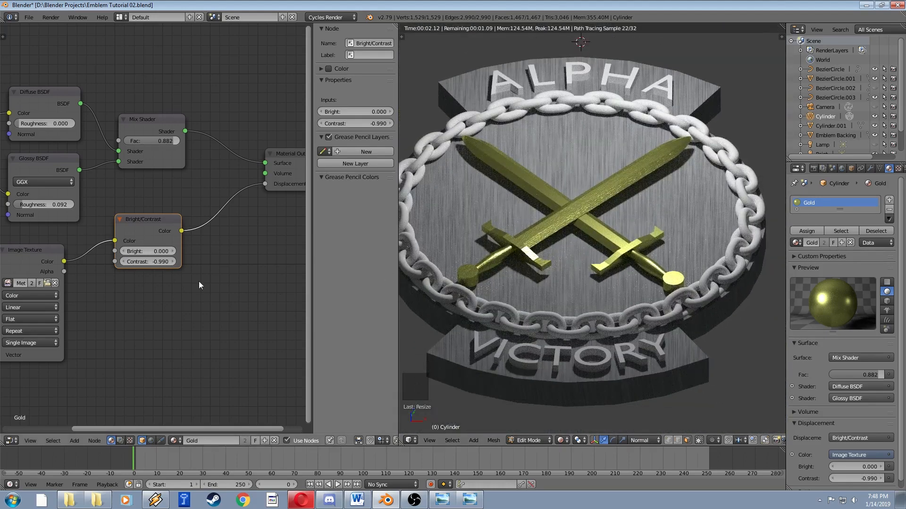
pyautogui.click(160, 262)
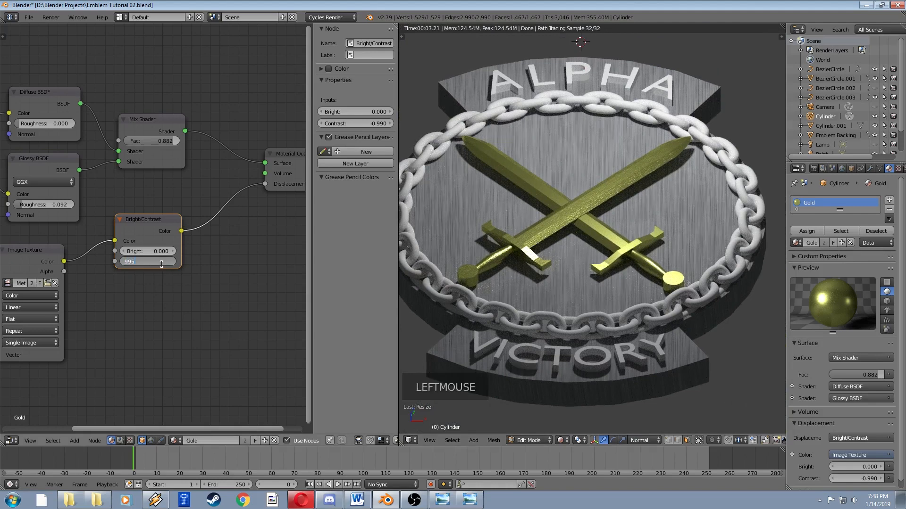
pyautogui.press('Return')
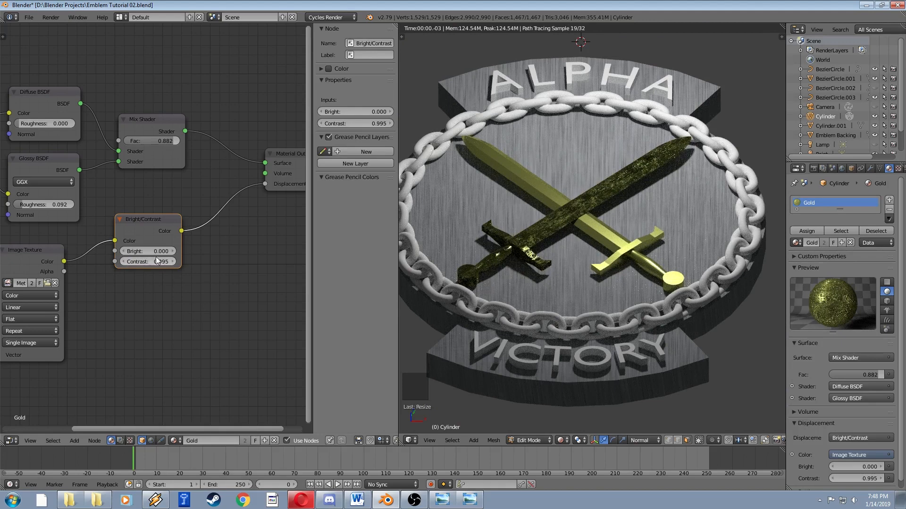
pyautogui.click(157, 261)
pyautogui.press('BackSpace')
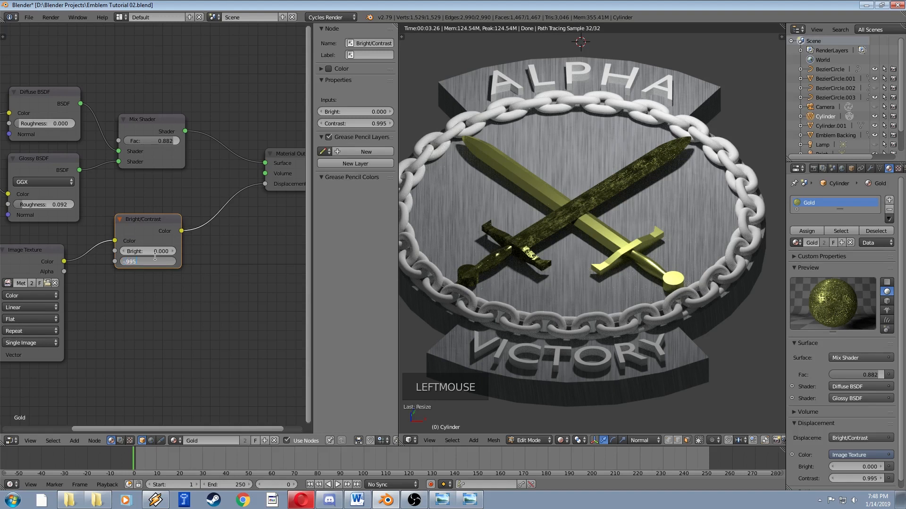
pyautogui.press('Return')
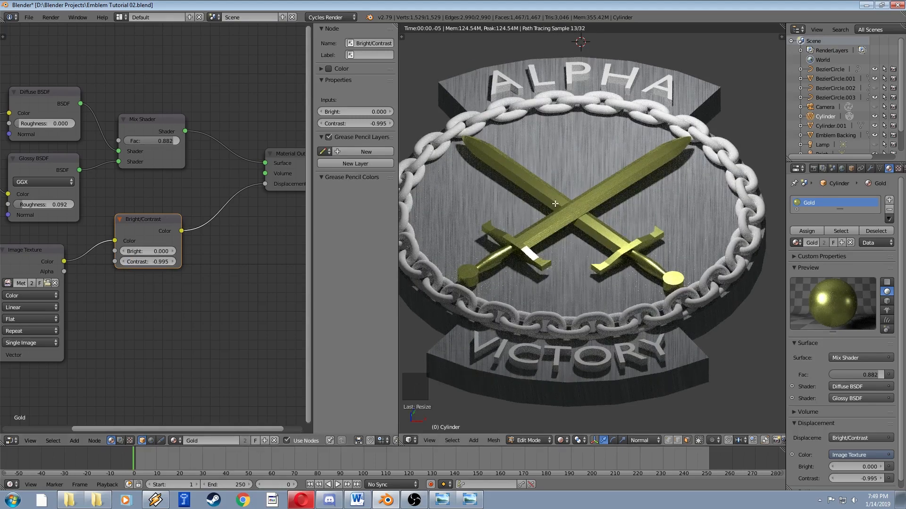
# - Check the rendered swords, return to Object Mode and delete the old second sword, Cylinder.001
pyautogui.moveTo(555, 204); pyautogui.dragTo(574, 204, button='middle')
pyautogui.scroll(3, 565, 294)
pyautogui.scroll(-2, 565, 295)
pyautogui.scroll(-4, 560, 301)
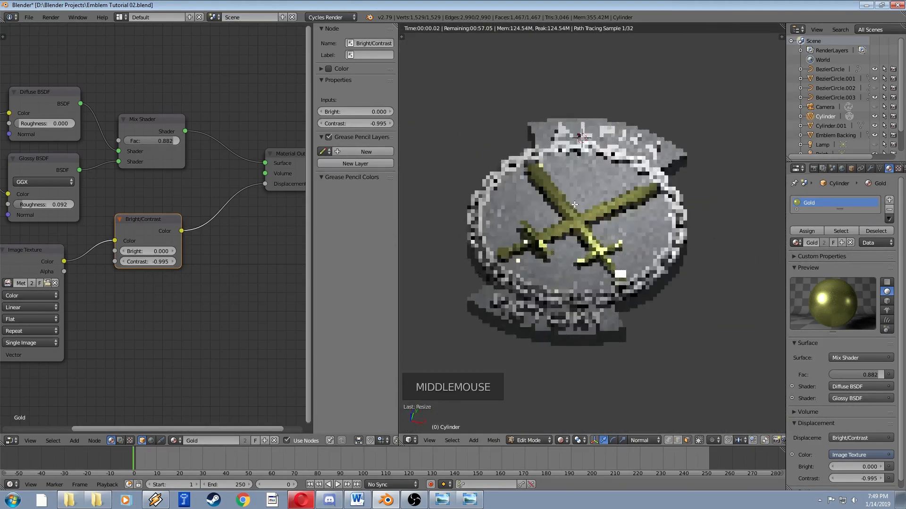
pyautogui.scroll(1, 576, 222)
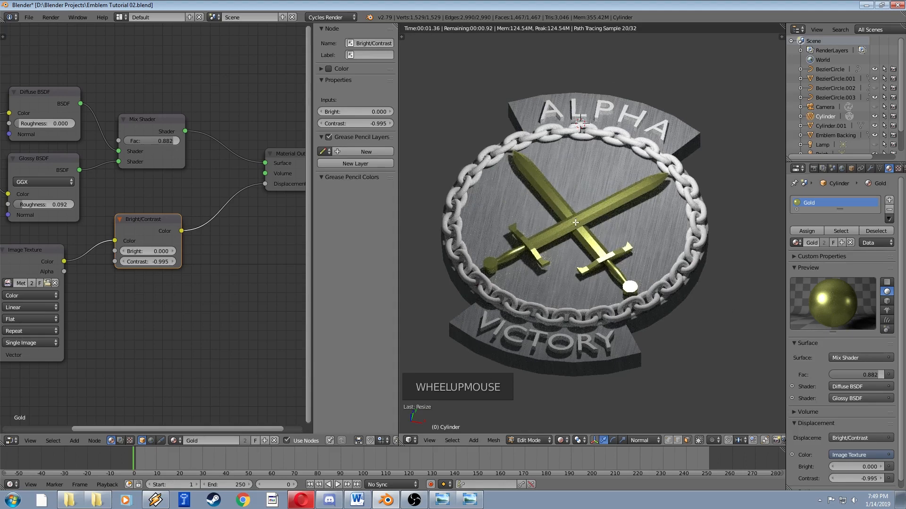
pyautogui.hotkey('shift', 'z')
pyautogui.moveTo(575, 222); pyautogui.dragTo(549, 226, button='middle')
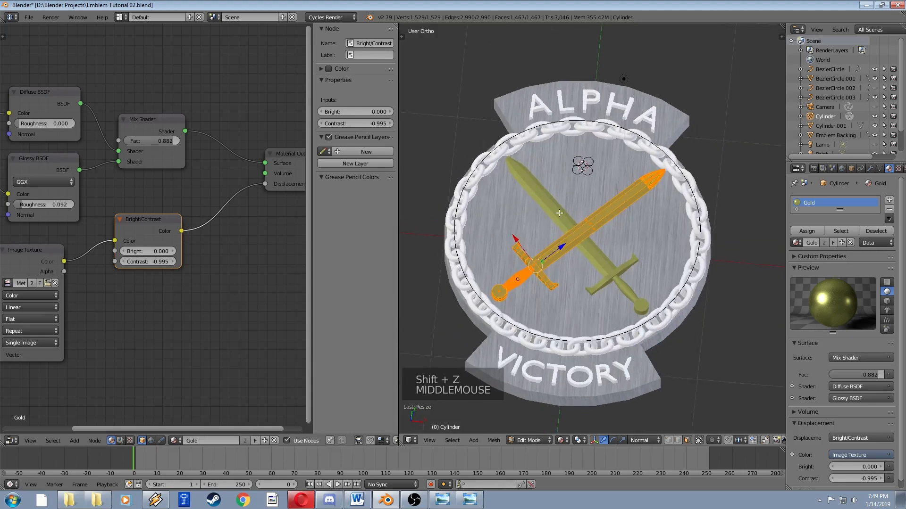
pyautogui.rightClick(559, 213)
pyautogui.press('Tab')
pyautogui.rightClick(559, 213)
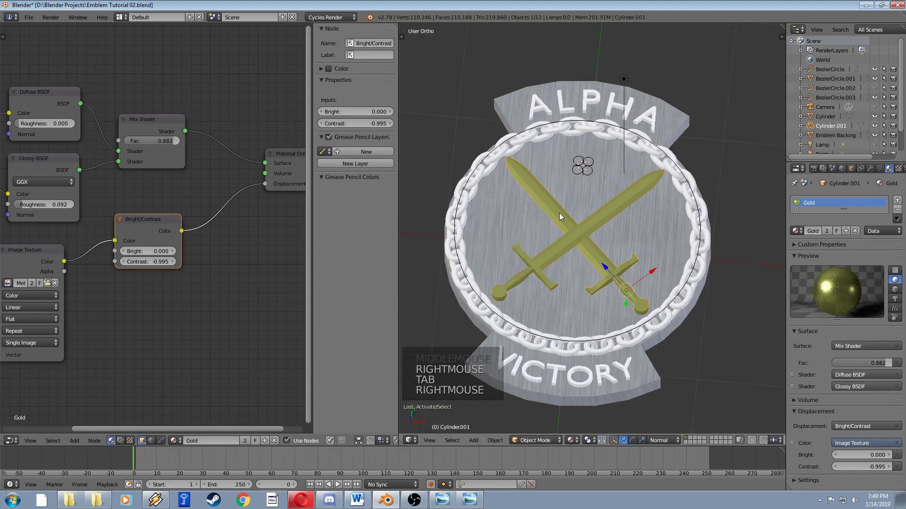
pyautogui.press('x')
pyautogui.click(577, 270)
# - Snap the 3D cursor to the emblem backing and make it the pivot point for the remaining sword
pyautogui.rightClick(551, 254)
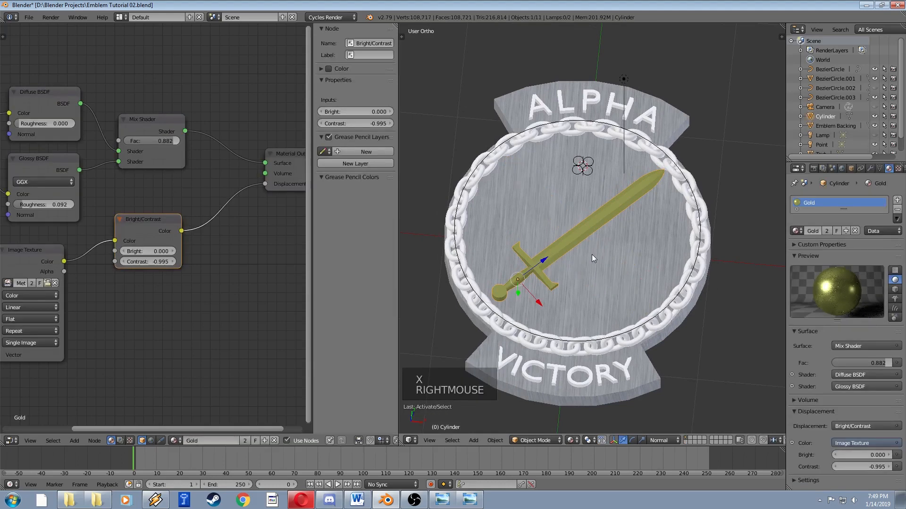
pyautogui.press('Tab')
pyautogui.press('Tab')
pyautogui.rightClick(590, 250)
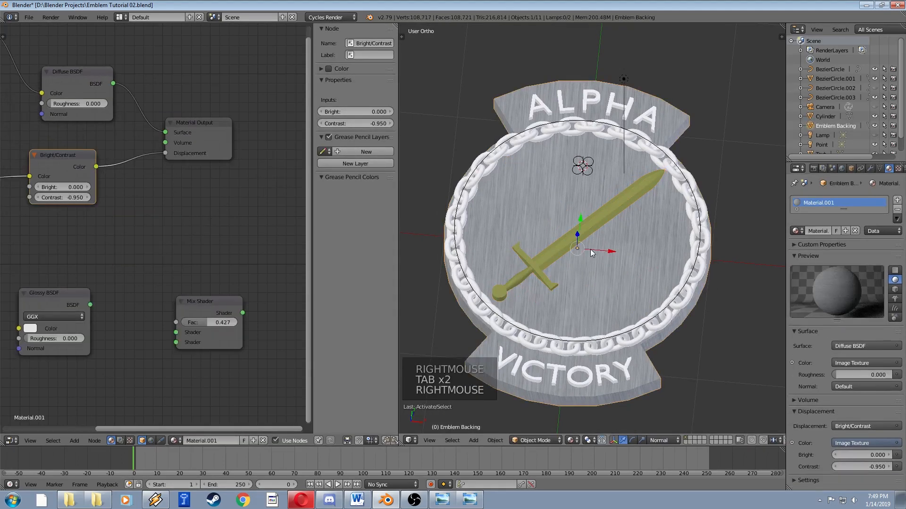
pyautogui.hotkey('shift', 's')
pyautogui.click(590, 249)
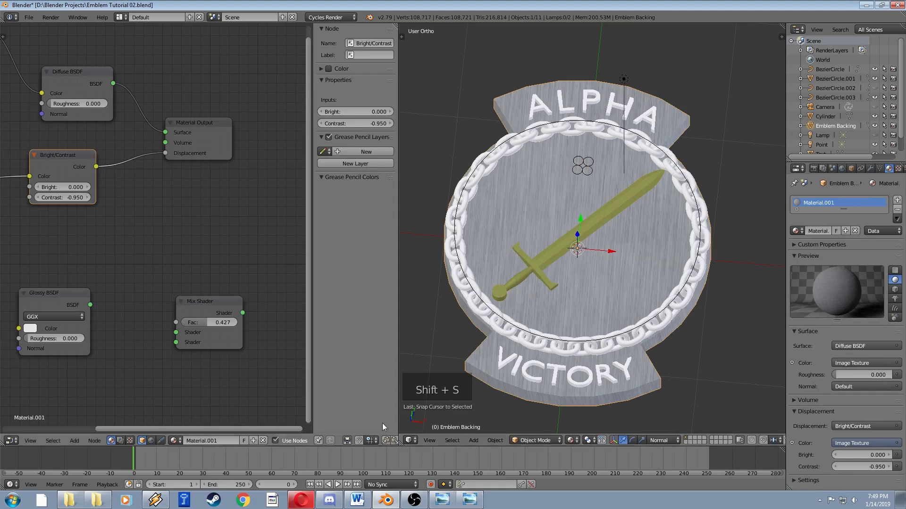
pyautogui.click(587, 440)
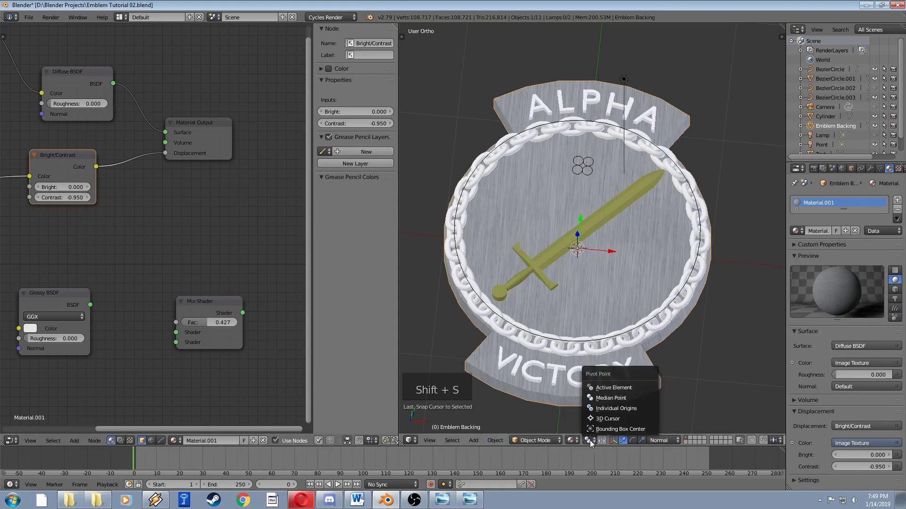
pyautogui.click(608, 419)
pyautogui.rightClick(529, 263)
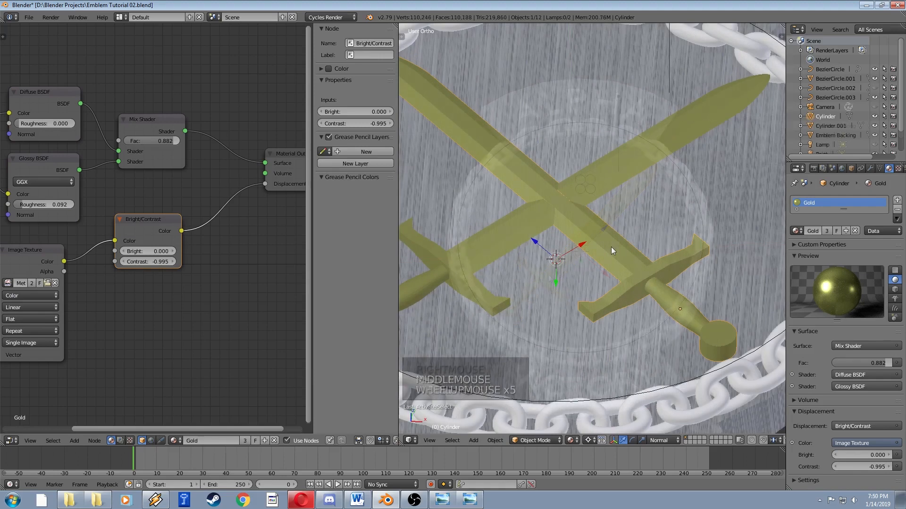
# - Lower the selected crossed sword about 0.03 along the global Z axis and check both swords in a rendered preview
pyautogui.scroll(5, 611, 247)
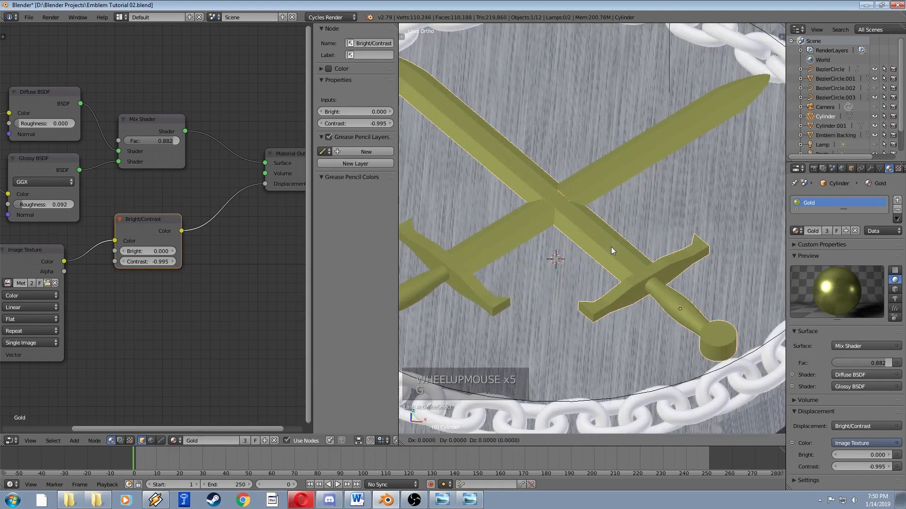
pyautogui.press('g')
pyautogui.press('z')
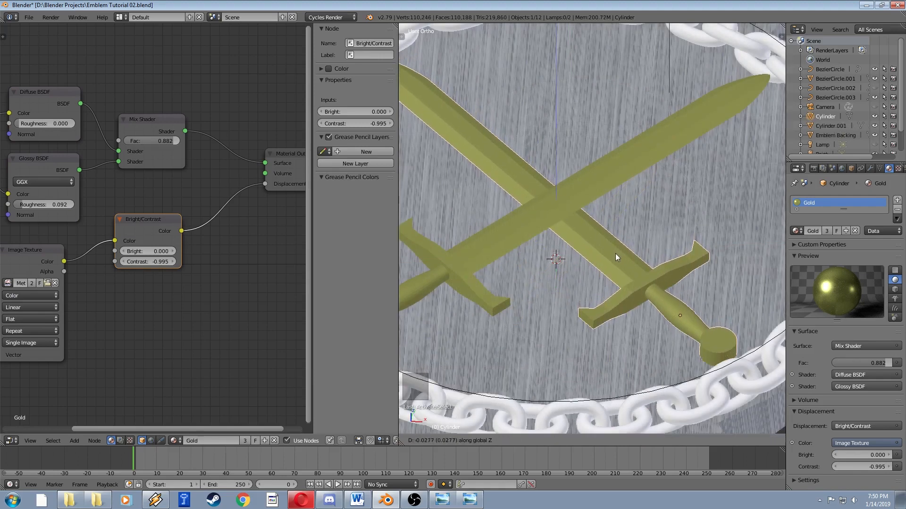
pyautogui.click(613, 251)
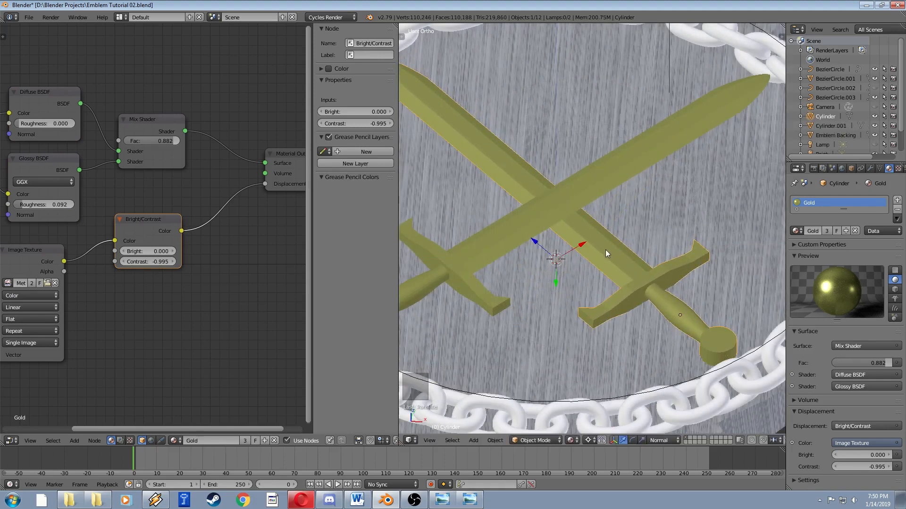
pyautogui.hotkey('shift', 'z')
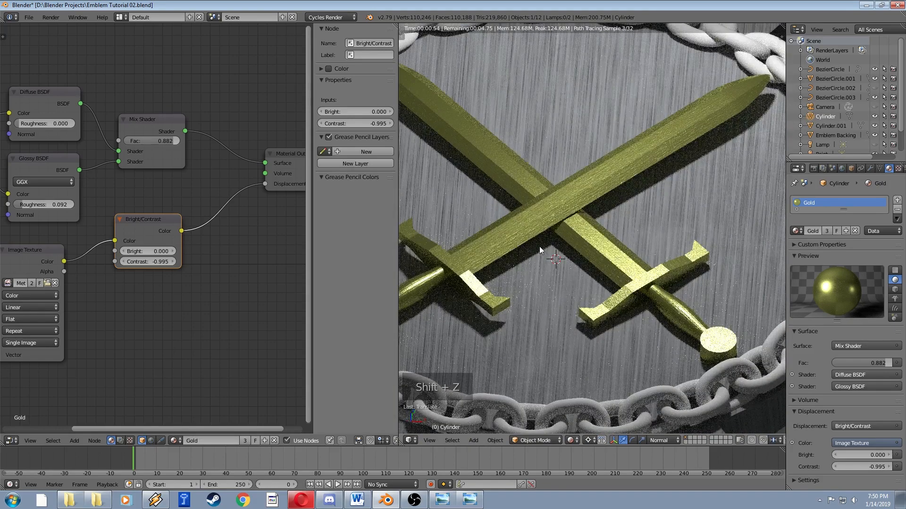
pyautogui.moveTo(539, 247); pyautogui.dragTo(584, 233, button='middle')
pyautogui.scroll(-4, 547, 285)
pyautogui.scroll(-1, 545, 282)
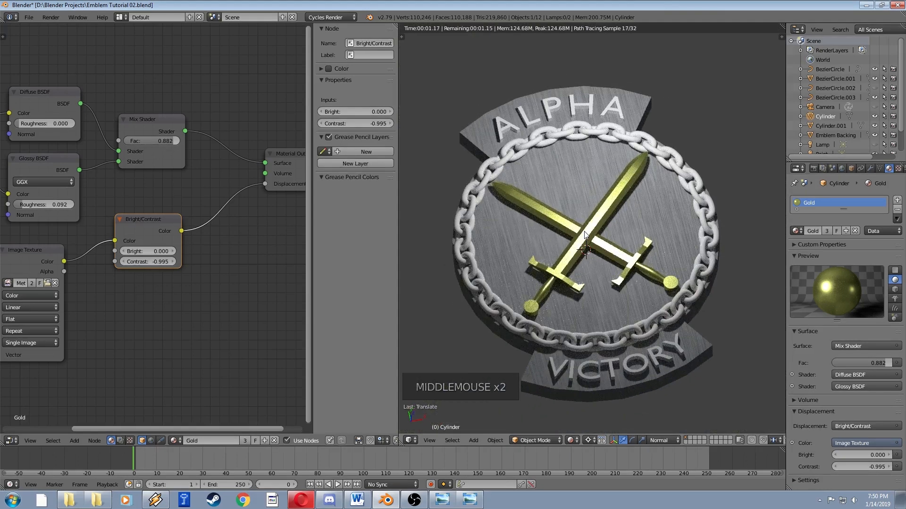
pyautogui.hotkey('shift', 'z')
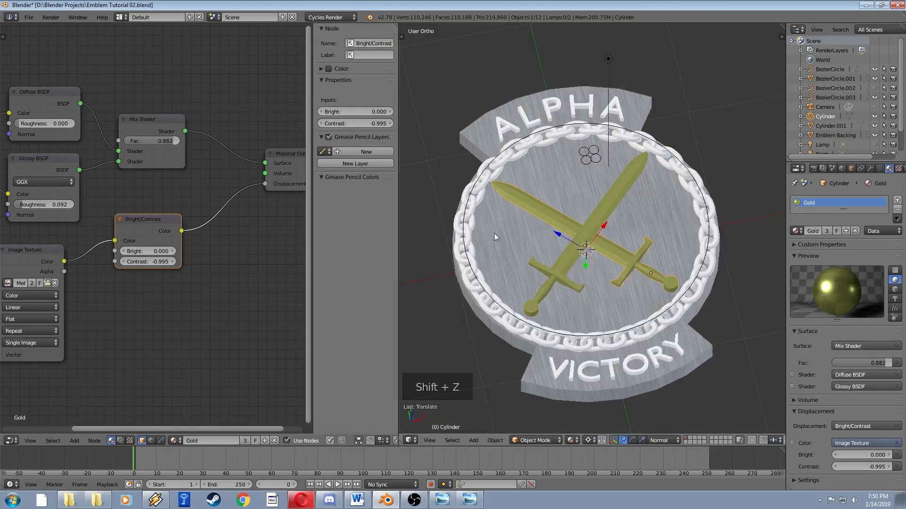
# - Give the chain ring a new material and space out its Diffuse BSDF and Material Output nodes
pyautogui.rightClick(473, 221)
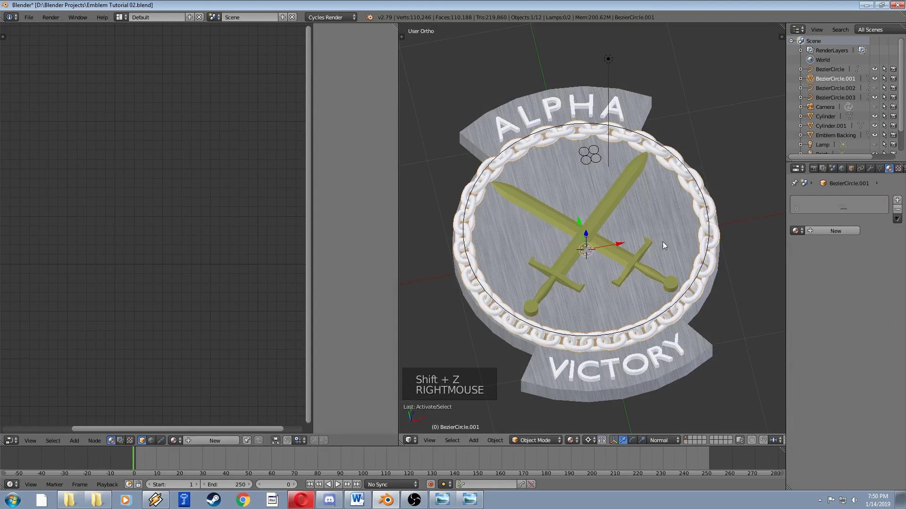
pyautogui.click(817, 230)
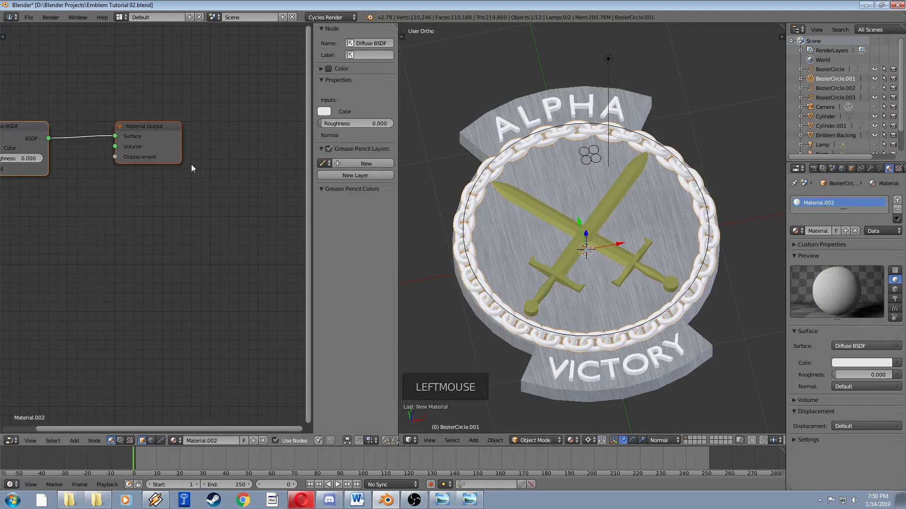
pyautogui.moveTo(77, 194); pyautogui.dragTo(203, 230, button='middle')
pyautogui.scroll(-2, 217, 216)
pyautogui.moveTo(95, 157); pyautogui.dragTo(117, 150)
pyautogui.moveTo(201, 158); pyautogui.dragTo(235, 177)
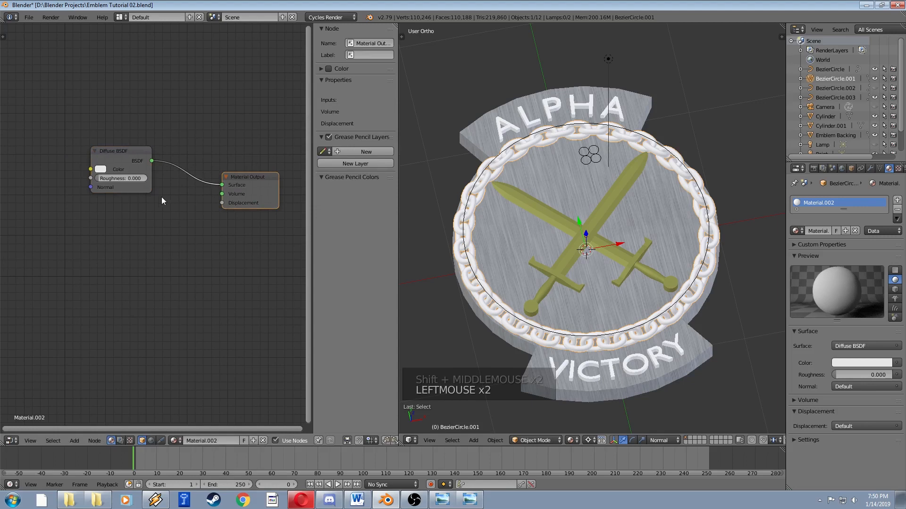
# - Add a Glossy BSDF and blend it with the Diffuse BSDF through a Mix Shader feeding the Material Output's surface
pyautogui.hotkey('shift', 'a')
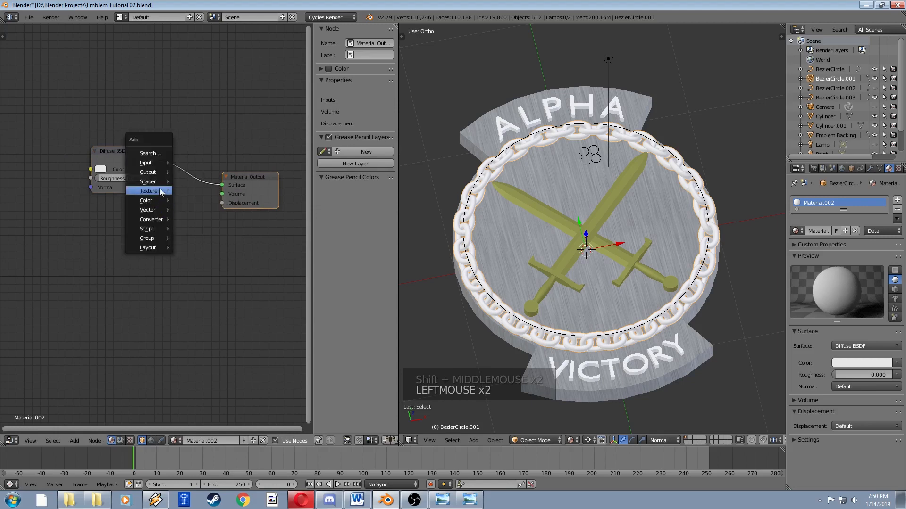
pyautogui.moveTo(158, 182)
pyautogui.click(198, 244)
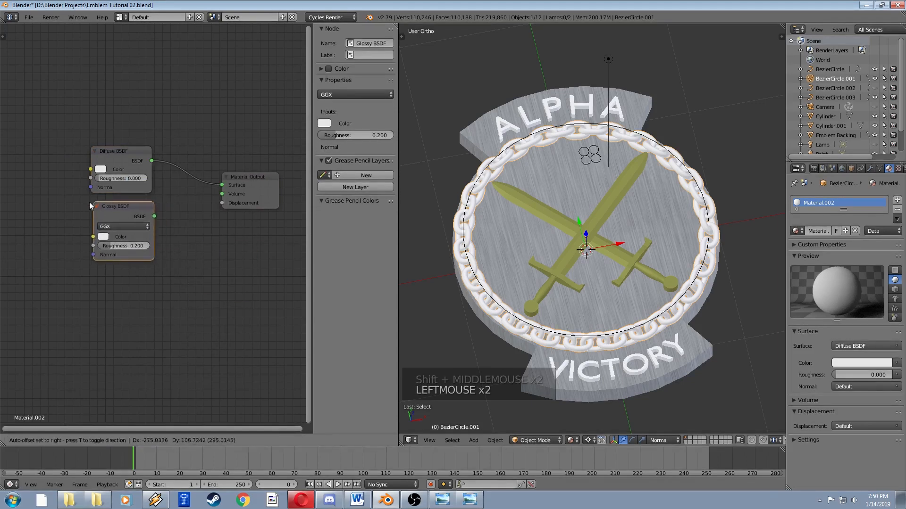
pyautogui.click(89, 203)
pyautogui.hotkey('shift', 'a')
pyautogui.moveTo(157, 214)
pyautogui.click(203, 283)
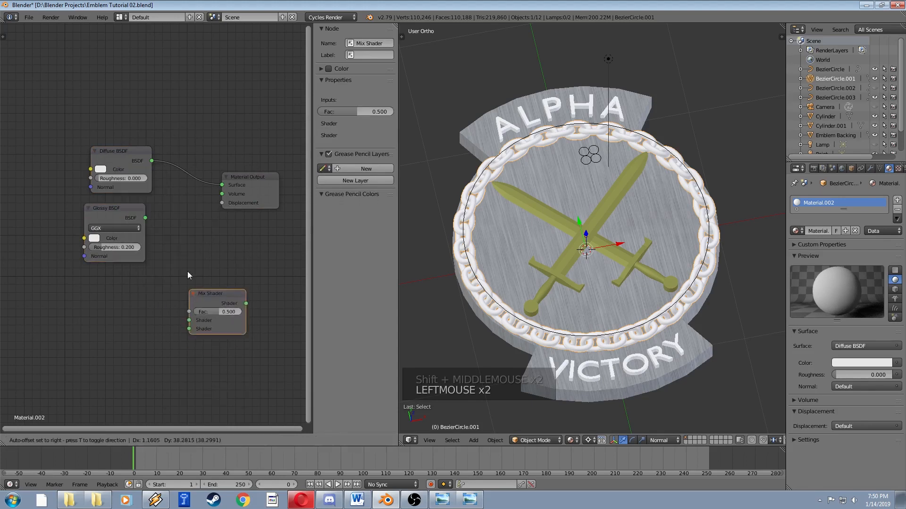
pyautogui.click(172, 169)
pyautogui.moveTo(146, 218); pyautogui.dragTo(183, 207)
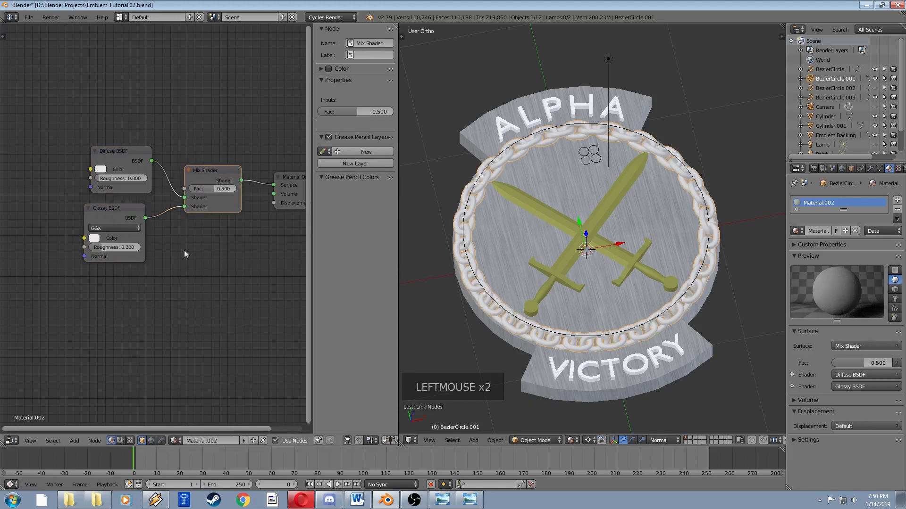
# - Add an RGB node and connect it to the color inputs of the Diffuse and Glossy BSDF nodes
pyautogui.hotkey('shift', 'a')
pyautogui.moveTo(176, 255)
pyautogui.moveTo(160, 238)
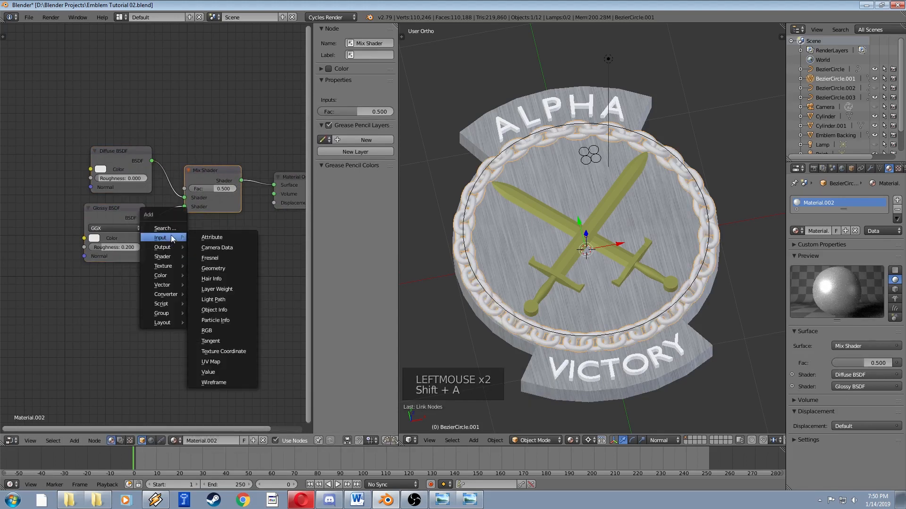
pyautogui.click(217, 329)
pyautogui.click(15, 165)
pyautogui.moveTo(97, 213); pyautogui.dragTo(109, 214)
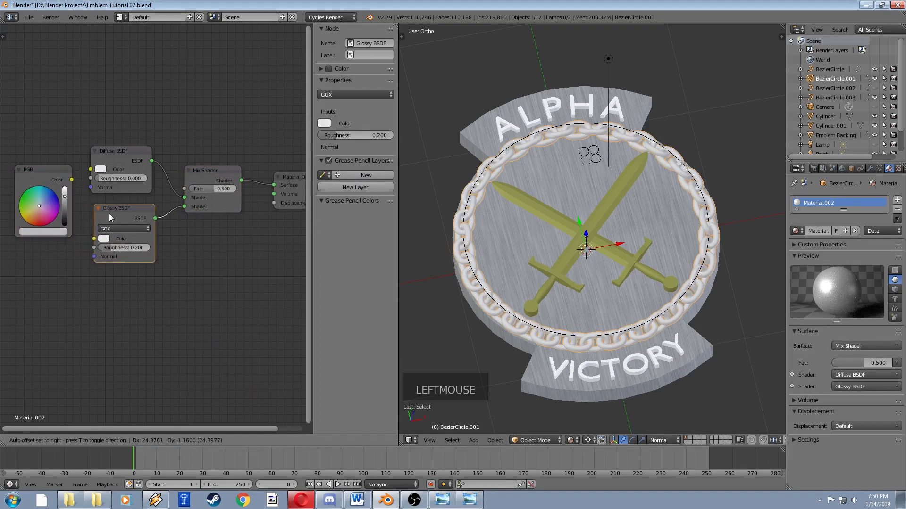
pyautogui.moveTo(72, 179); pyautogui.dragTo(94, 239)
# - Set the chain's RGB color to dark grey, Glossy roughness to 0.108 and mix factor to 0.909, and preview the render
pyautogui.click(390, 115)
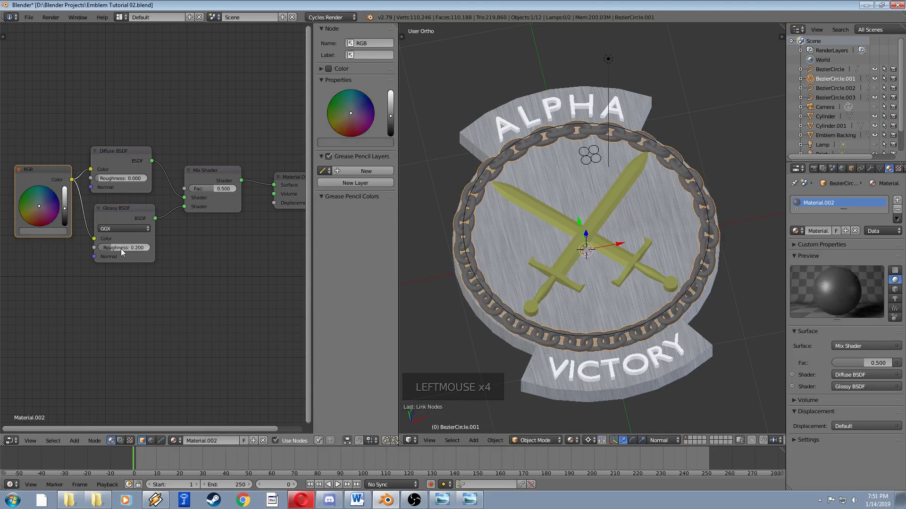
pyautogui.moveTo(142, 248); pyautogui.dragTo(137, 248)
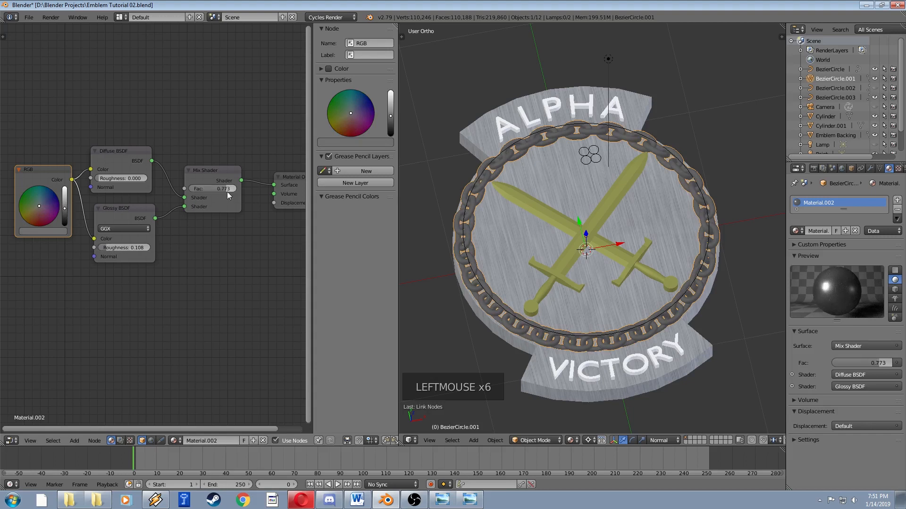
pyautogui.moveTo(227, 191); pyautogui.dragTo(233, 188)
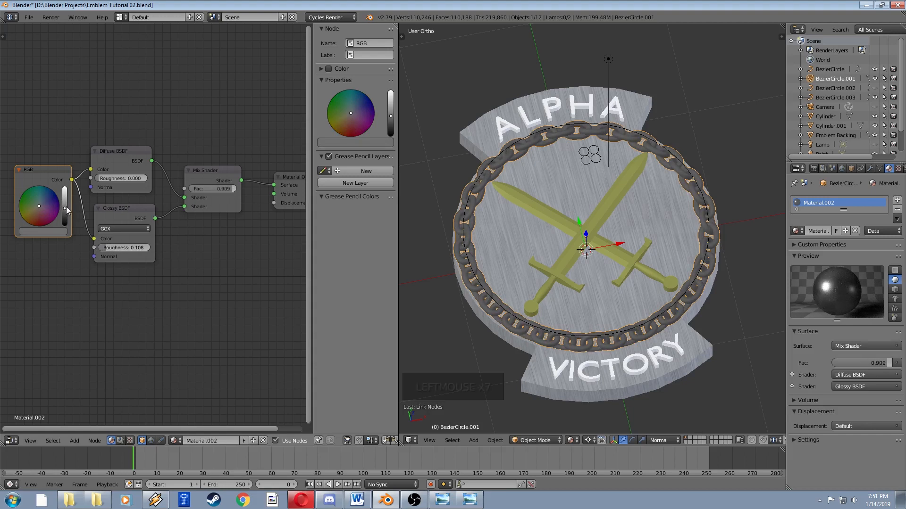
pyautogui.moveTo(66, 206); pyautogui.dragTo(66, 204)
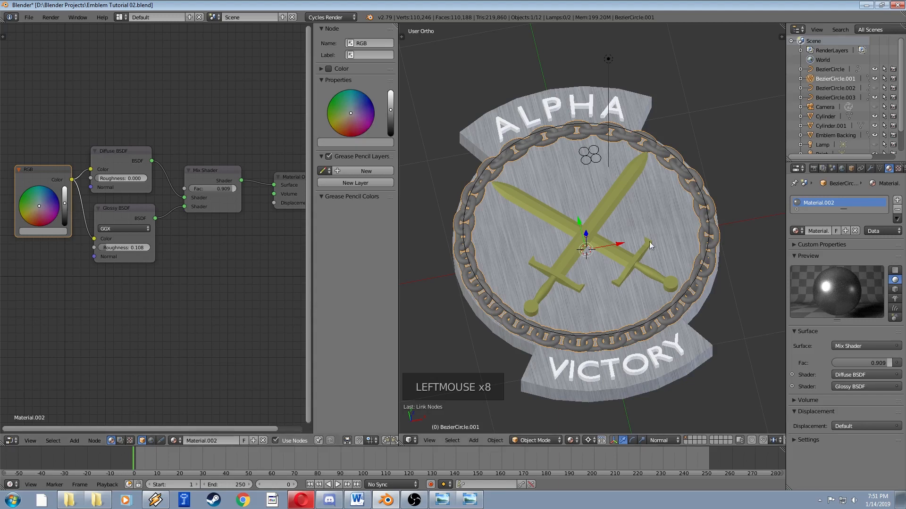
pyautogui.hotkey('shift', 'a')
pyautogui.hotkey('shift', 'z')
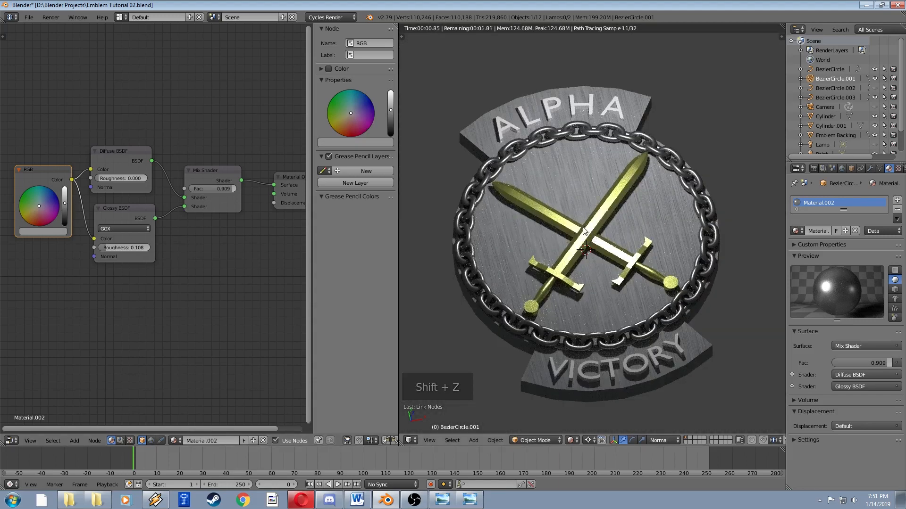
pyautogui.moveTo(583, 231); pyautogui.dragTo(559, 220, button='middle')
pyautogui.hotkey('shift', 'z')
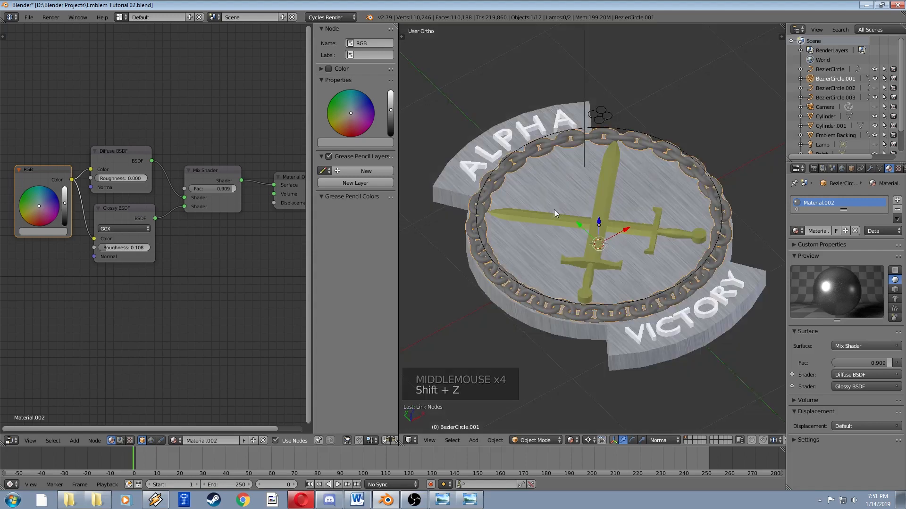
# - Select the emblem backing and move its Diffuse BSDF and Bright/Contrast nodes to make room after the Image Texture nodes
pyautogui.rightClick(522, 247)
pyautogui.moveTo(534, 241); pyautogui.dragTo(537, 230, button='middle')
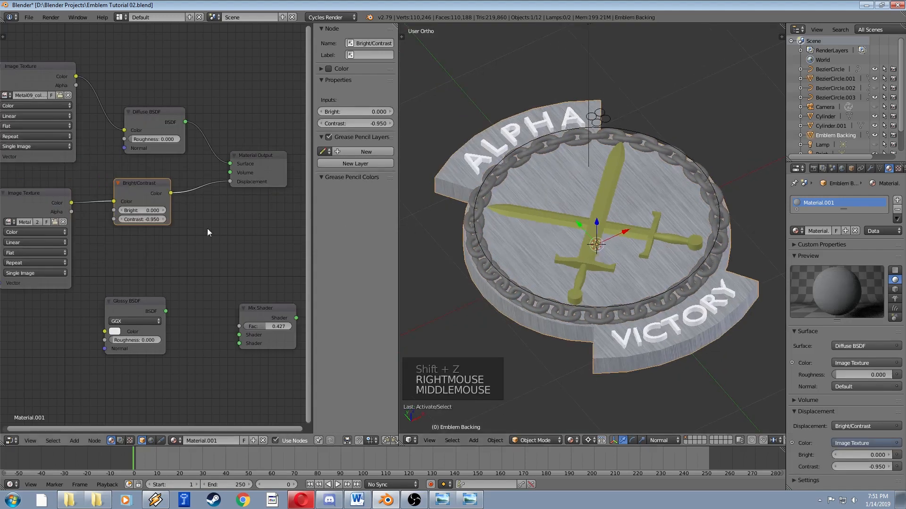
pyautogui.moveTo(170, 245); pyautogui.dragTo(219, 214, button='middle')
pyautogui.scroll(-1, 187, 237)
pyautogui.scroll(-1, 188, 237)
pyautogui.scroll(-1, 185, 246)
pyautogui.click(141, 157)
pyautogui.scroll(2, 219, 215)
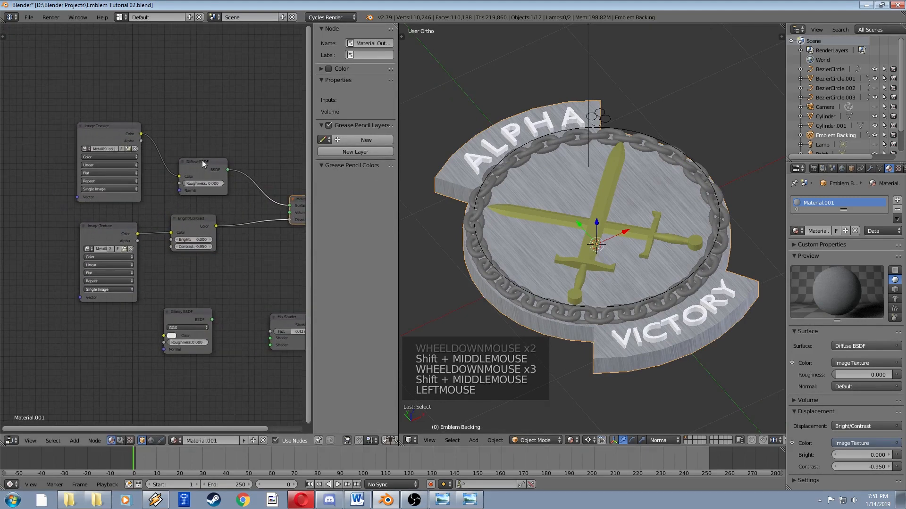
pyautogui.moveTo(202, 160); pyautogui.dragTo(234, 163)
pyautogui.moveTo(200, 214); pyautogui.dragTo(228, 224)
pyautogui.scroll(-2, 213, 224)
pyautogui.moveTo(214, 225)
pyautogui.mouseDown(button='middle')
pyautogui.moveTo(168, 226)
pyautogui.moveTo(208, 232)
pyautogui.mouseUp(button='middle')
# - Insert a Bright/Contrast node between the color Image Texture and the Diffuse BSDF, and space the Image Texture away from it
pyautogui.hotkey('shift', 'a')
pyautogui.moveTo(177, 211)
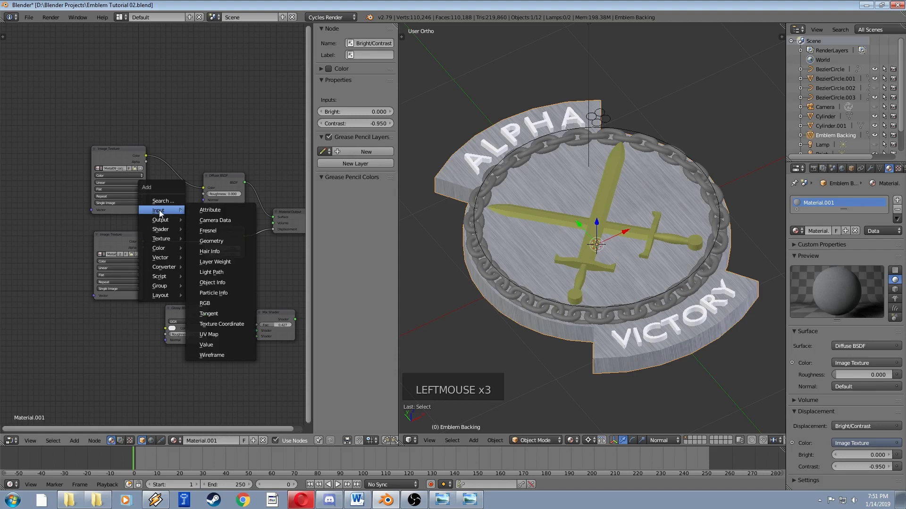
pyautogui.moveTo(162, 254)
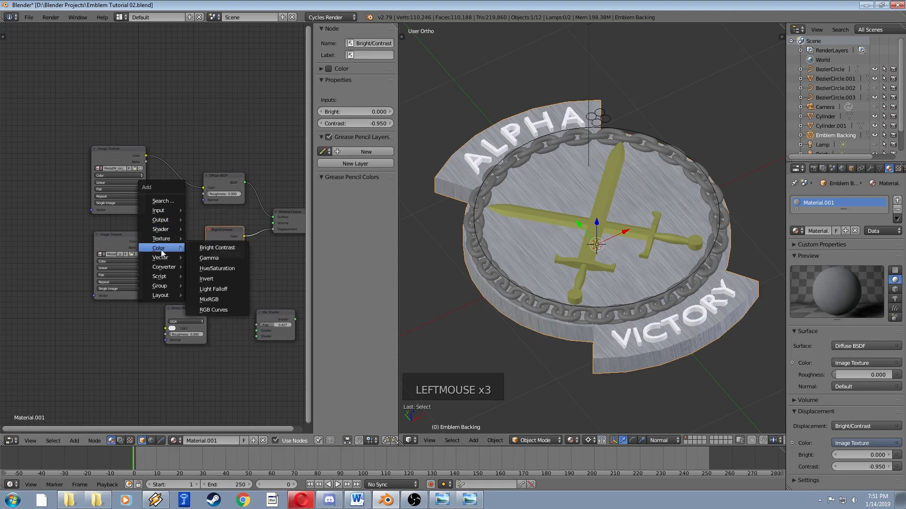
pyautogui.click(226, 248)
pyautogui.click(146, 162)
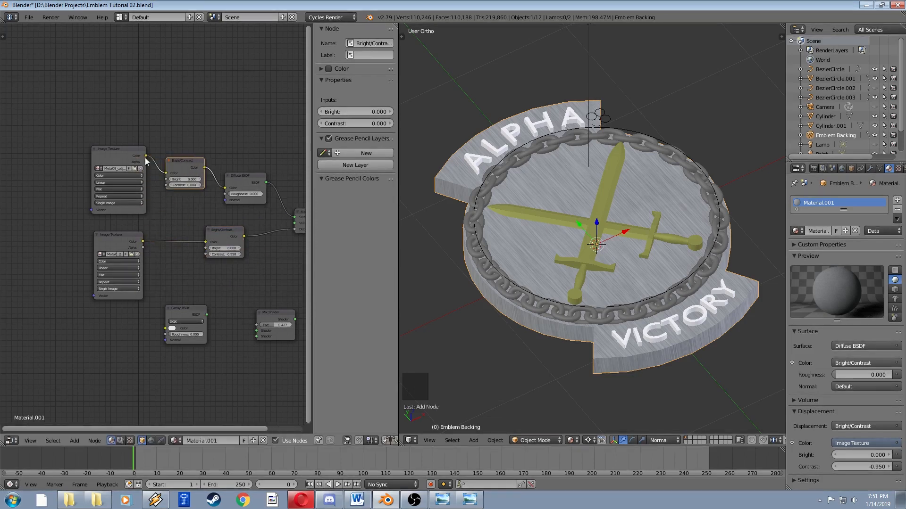
pyautogui.moveTo(119, 150); pyautogui.dragTo(101, 145)
pyautogui.keyDown('shift'); pyautogui.moveTo(201, 180); pyautogui.dragTo(168, 185, button='middle'); pyautogui.keyUp('shift')
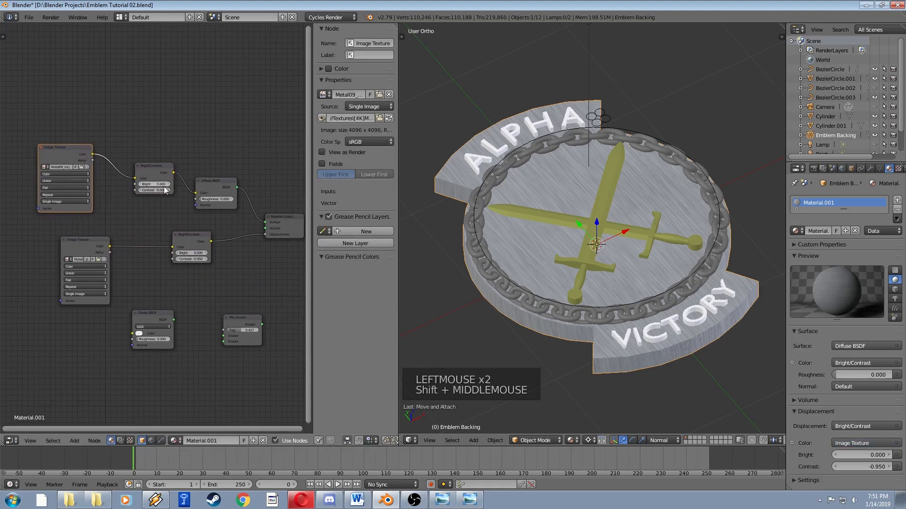
# - Try darkening the backing's color texture by setting the new Bright/Contrast node's Bright value to -0.200
pyautogui.scroll(3, 165, 190)
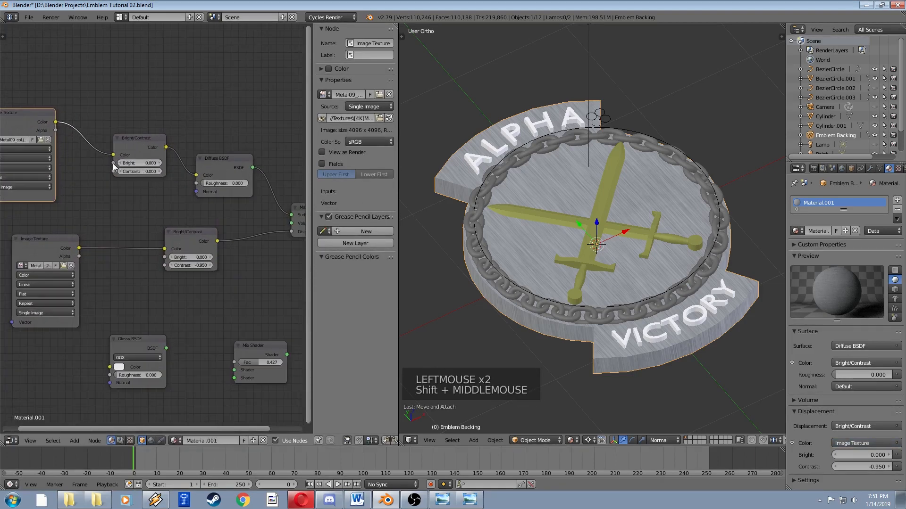
pyautogui.click(120, 164)
pyautogui.click(120, 163)
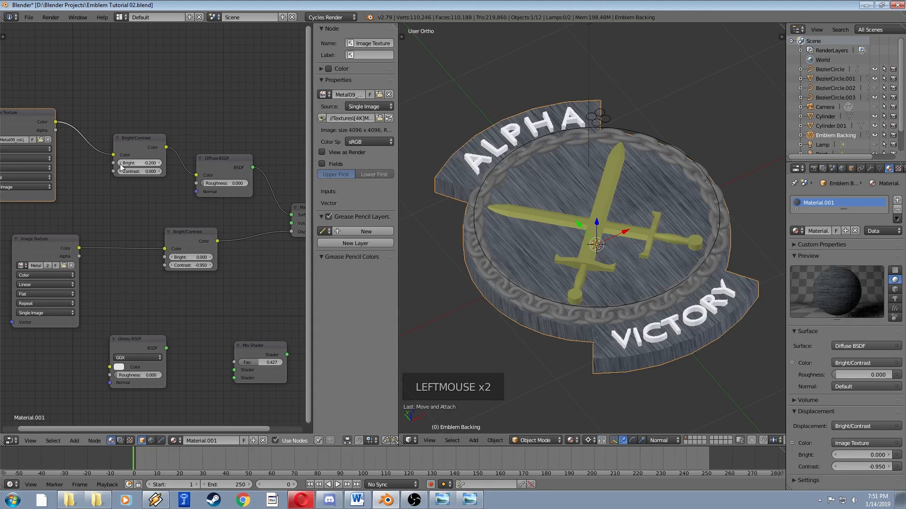
pyautogui.click(120, 163)
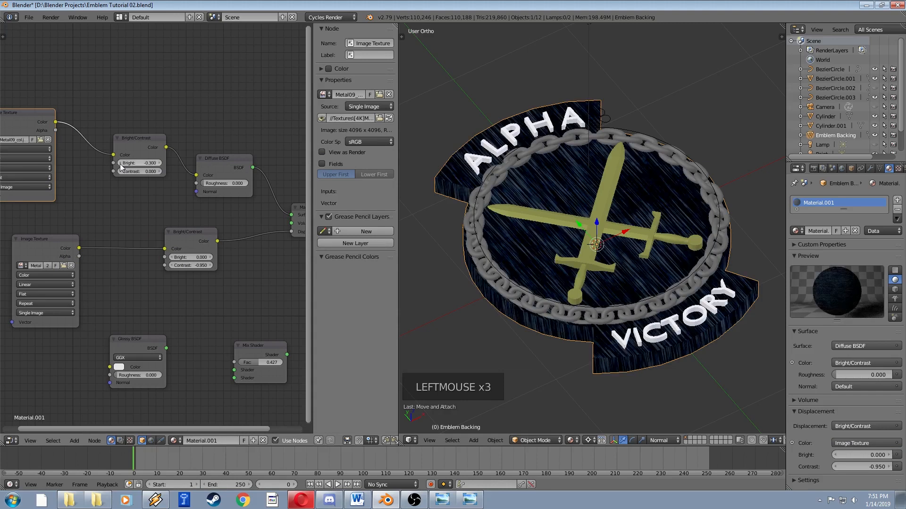
pyautogui.click(160, 164)
pyautogui.click(160, 163)
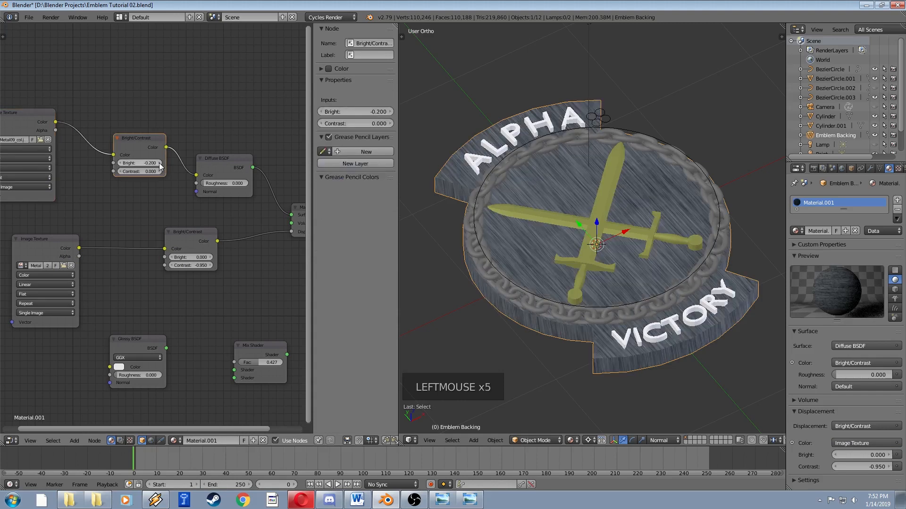
pyautogui.click(160, 164)
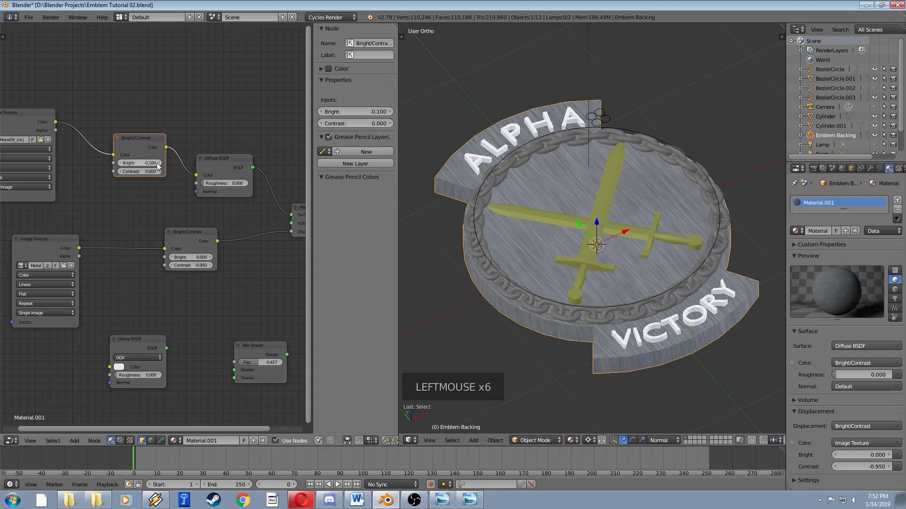
pyautogui.click(118, 162)
pyautogui.scroll(-1, 163, 185)
pyautogui.keyDown('shift'); pyautogui.moveTo(162, 185); pyautogui.dragTo(158, 186, button='middle'); pyautogui.keyUp('shift')
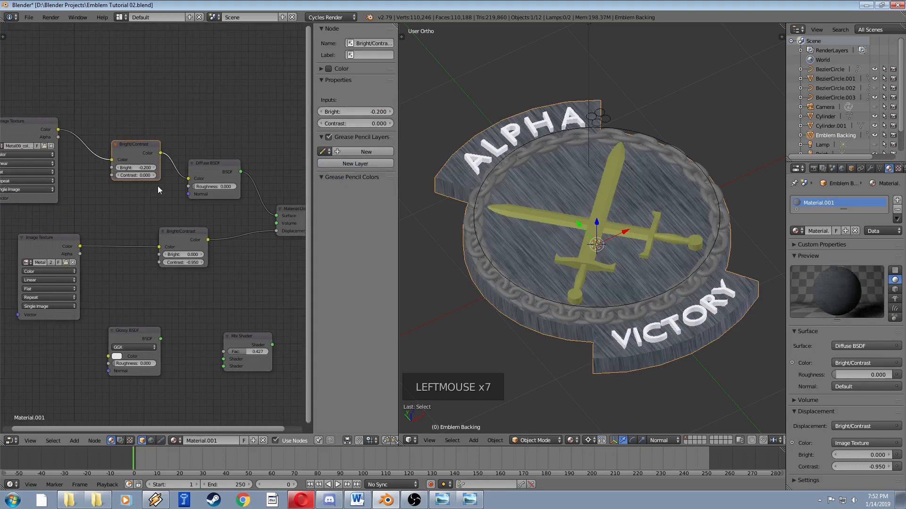
pyautogui.scroll(-2, 167, 183)
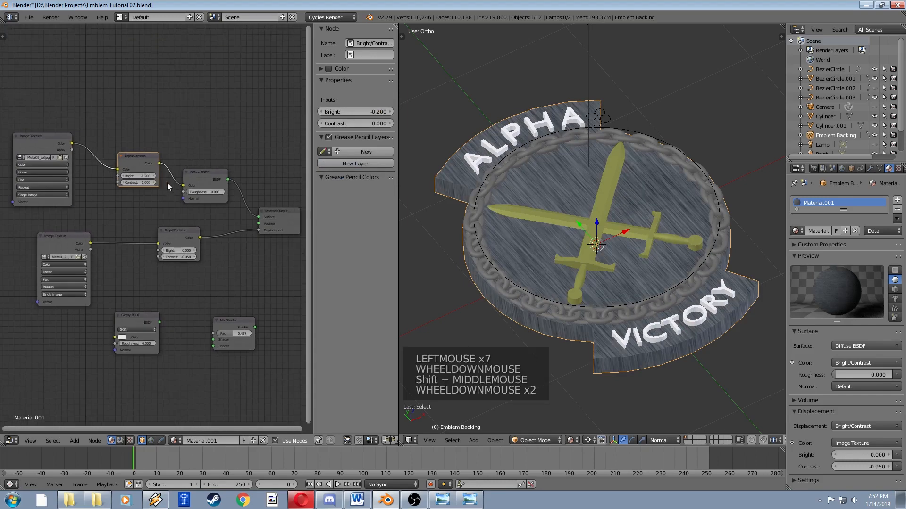
# - Disconnect the backing's color Image Texture and delete the Bright/Contrast node feeding the Diffuse BSDF
pyautogui.moveTo(118, 168)
pyautogui.mouseDown()
pyautogui.moveTo(89, 157)
pyautogui.moveTo(100, 169)
pyautogui.mouseUp()
pyautogui.keyDown('shift'); pyautogui.moveTo(78, 158); pyautogui.dragTo(94, 160, button='middle'); pyautogui.keyUp('shift')
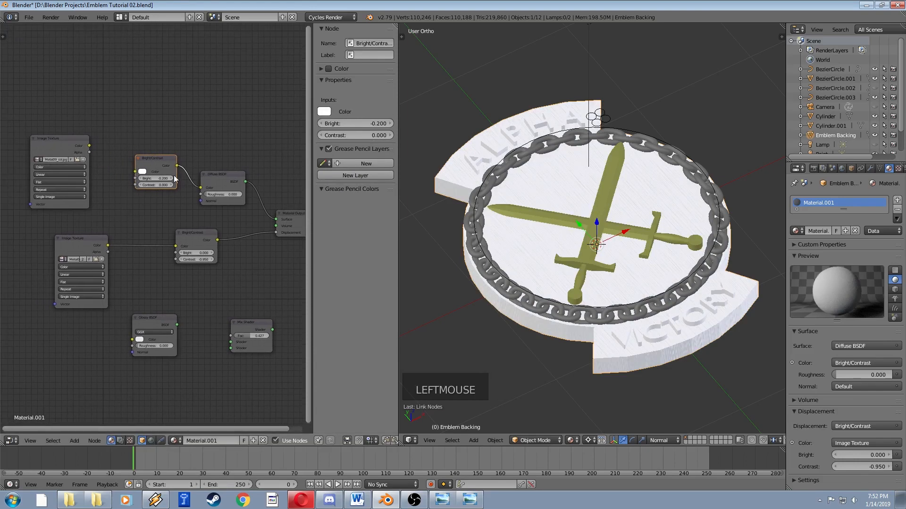
pyautogui.moveTo(146, 160)
pyautogui.mouseDown()
pyautogui.moveTo(135, 162)
pyautogui.moveTo(154, 164)
pyautogui.mouseUp()
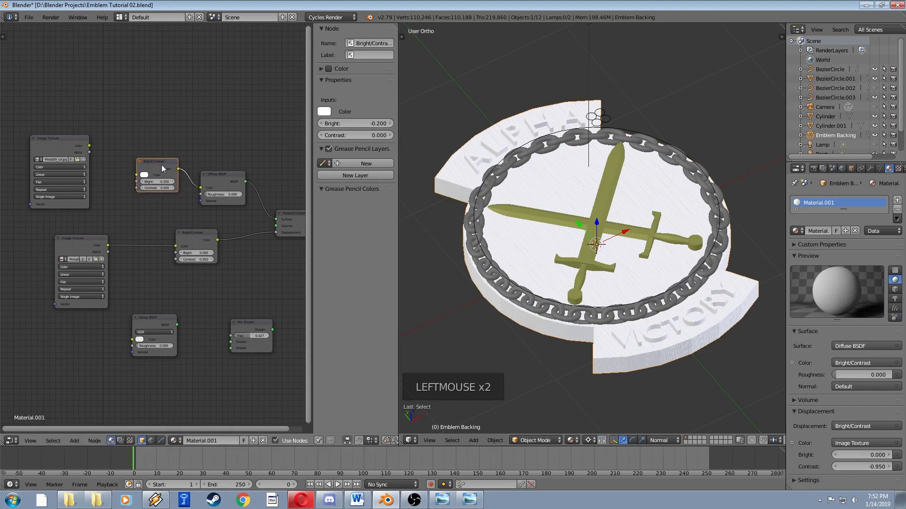
pyautogui.press('Delete')
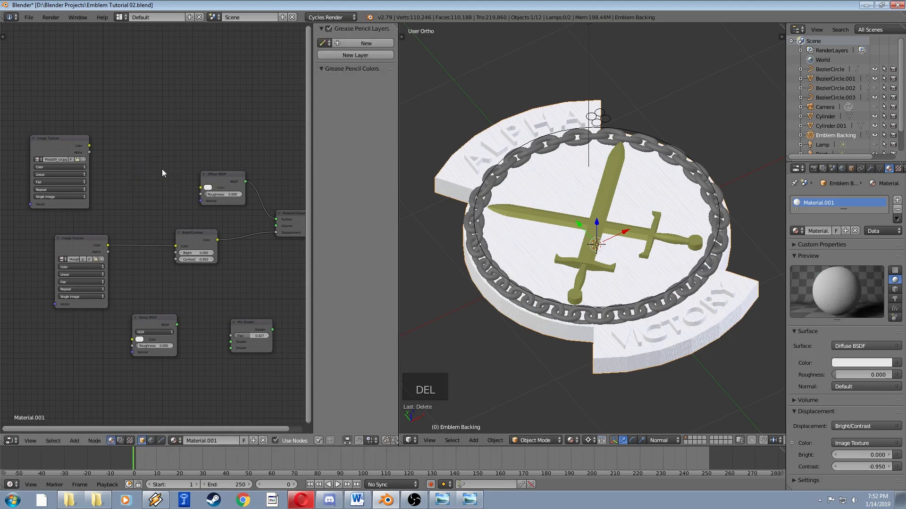
# - Add an RGB node, connect it to the backing's Diffuse BSDF color and set it to dark grey
pyautogui.hotkey('shift', 'a')
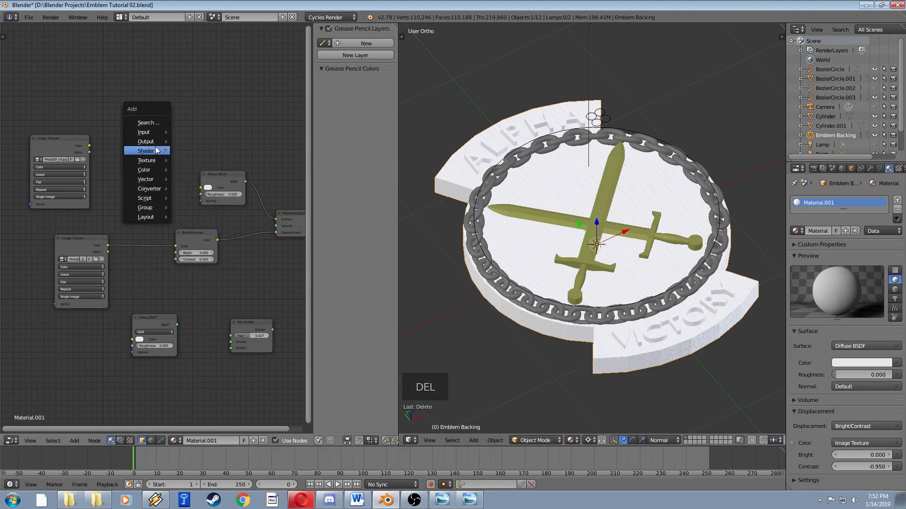
pyautogui.moveTo(159, 151)
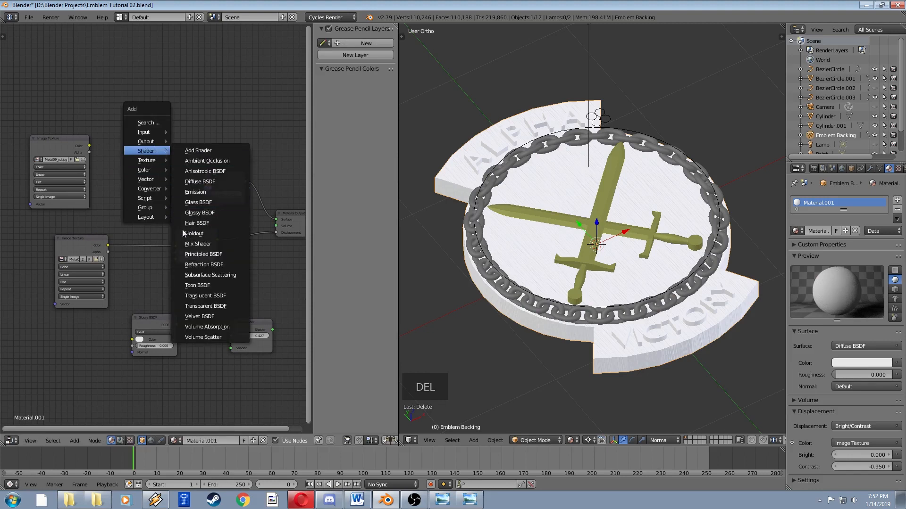
pyautogui.moveTo(146, 133)
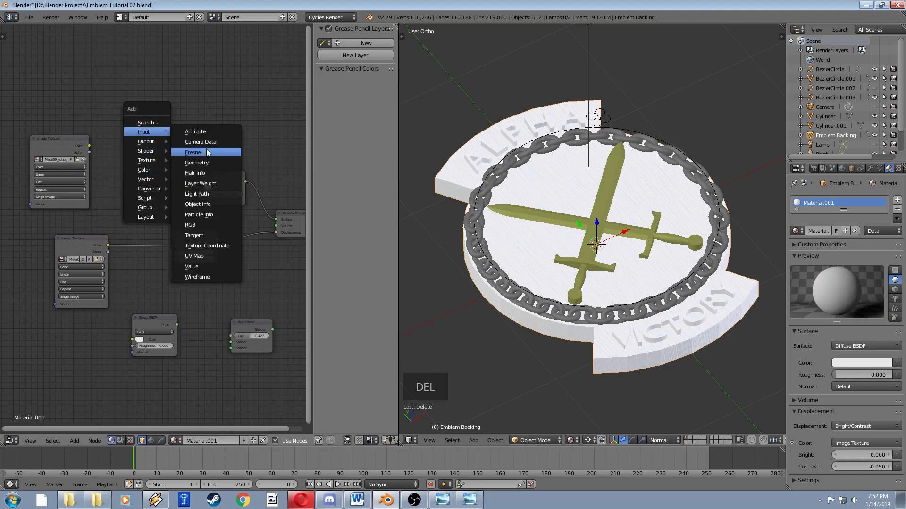
pyautogui.click(199, 225)
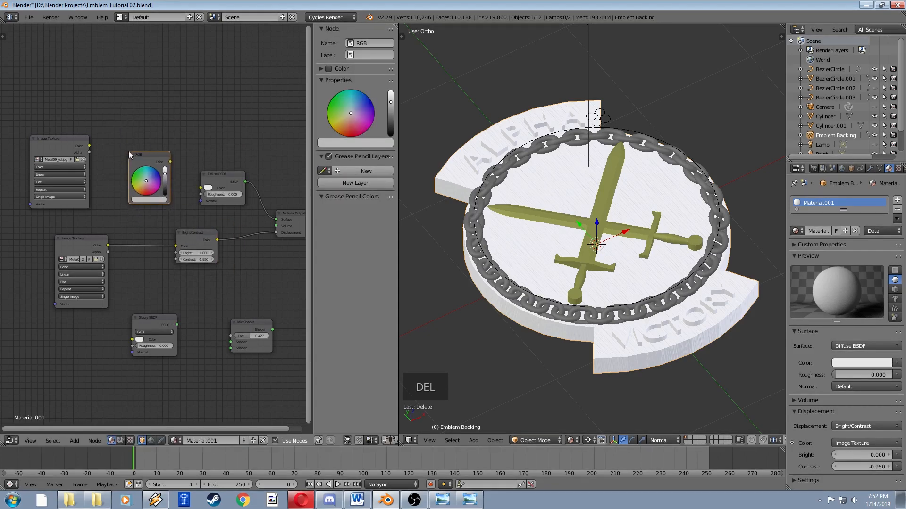
pyautogui.moveTo(169, 162)
pyautogui.mouseDown()
pyautogui.moveTo(201, 188)
pyautogui.moveTo(165, 187)
pyautogui.mouseUp()
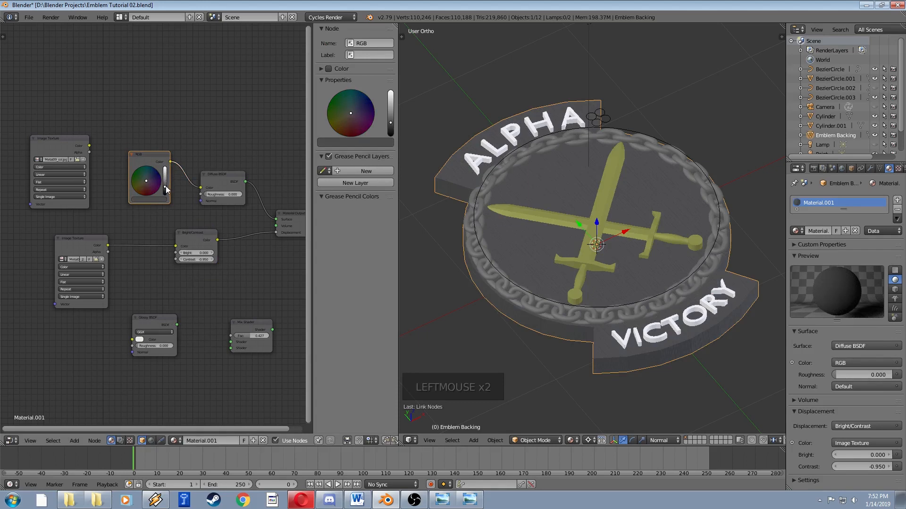
# - Check the emblem in the rendered preview, fine-tune the backing's dark grey RGB brightness, and return to the material view
pyautogui.moveTo(626, 250); pyautogui.dragTo(613, 256, button='middle')
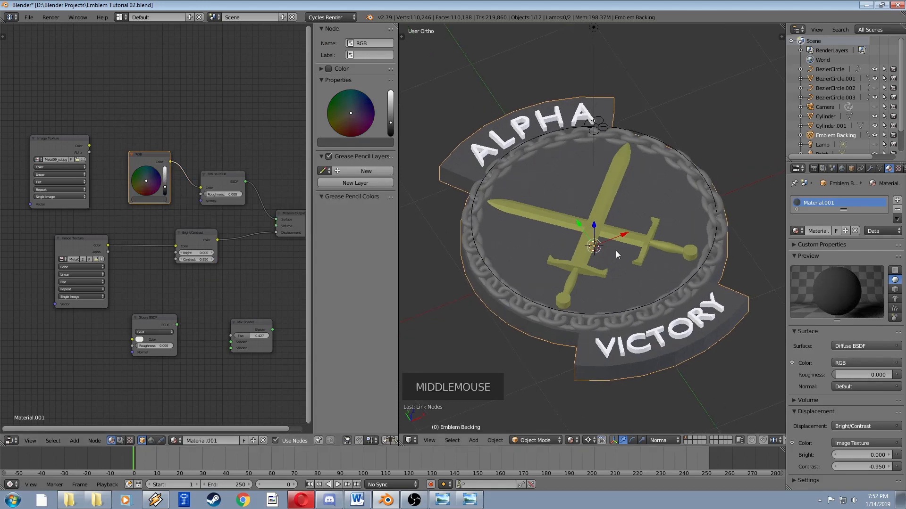
pyautogui.hotkey('shift', 'a')
pyautogui.hotkey('shift', 'z')
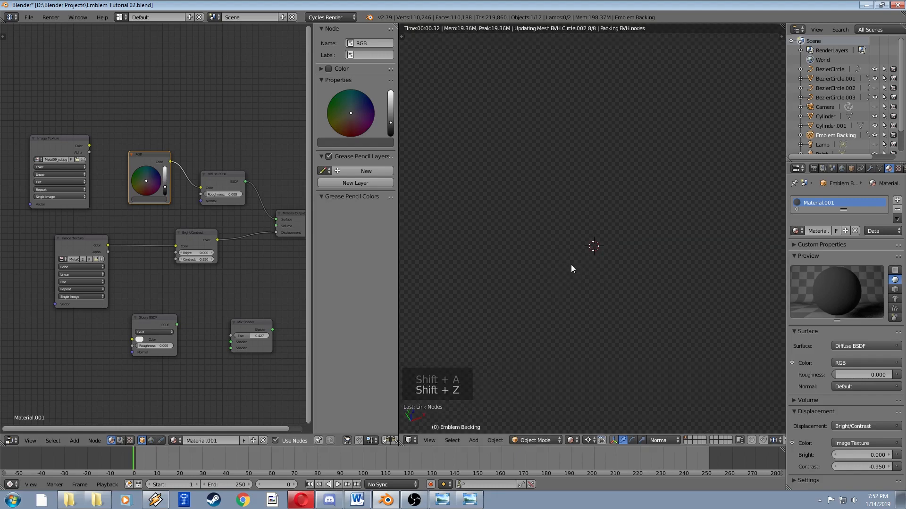
pyautogui.moveTo(570, 268); pyautogui.dragTo(559, 315, button='middle')
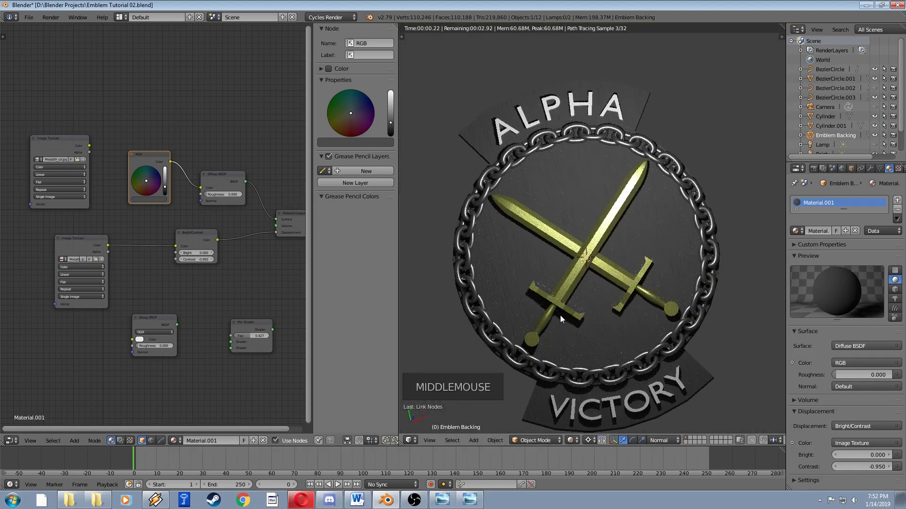
pyautogui.moveTo(581, 274); pyautogui.dragTo(571, 247, button='middle')
pyautogui.scroll(2, 583, 255)
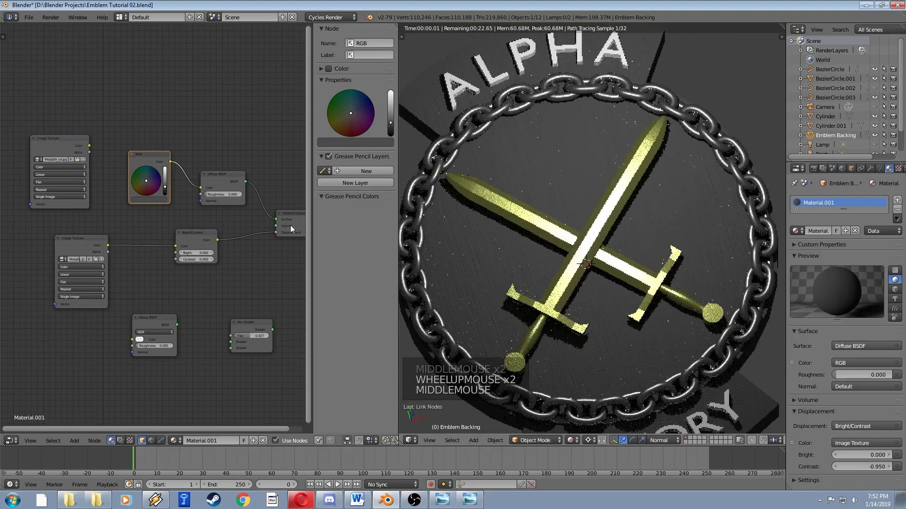
pyautogui.click(165, 185)
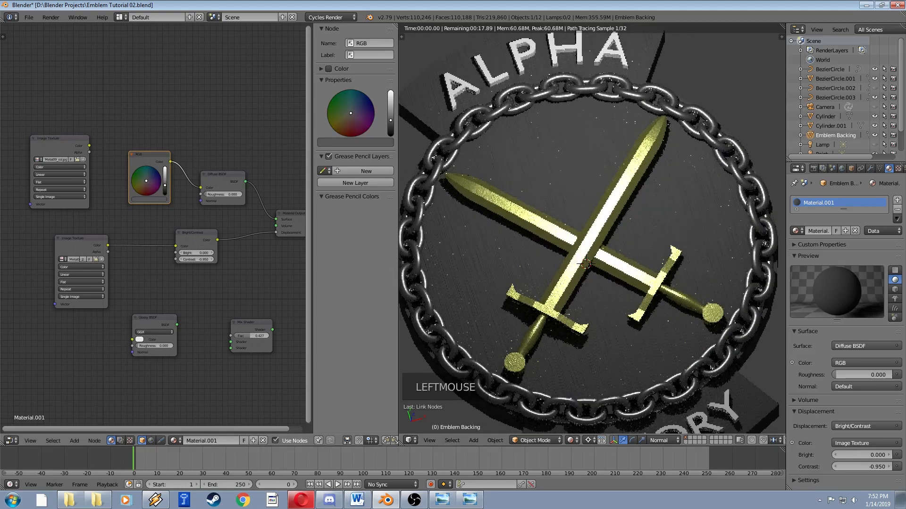
pyautogui.moveTo(585, 262); pyautogui.dragTo(551, 213, button='middle')
pyautogui.scroll(-4, 558, 260)
pyautogui.scroll(1, 562, 229)
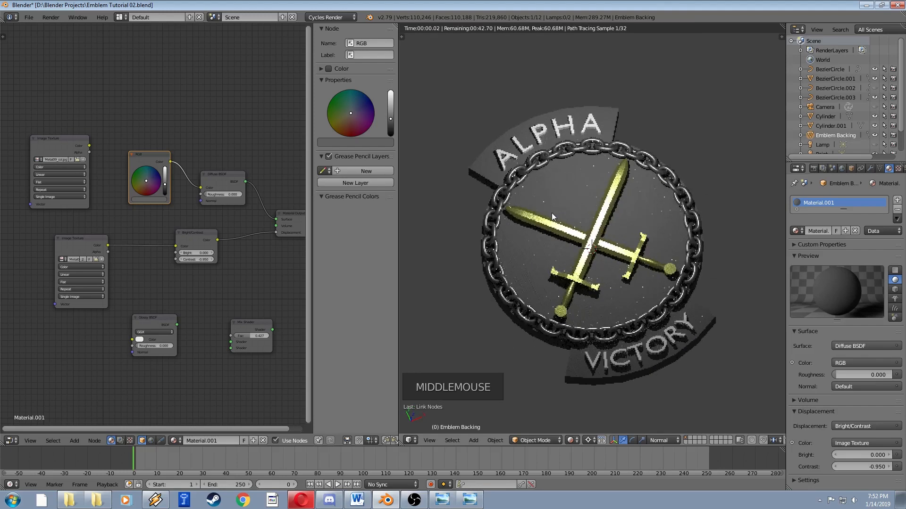
pyautogui.hotkey('shift', 'z')
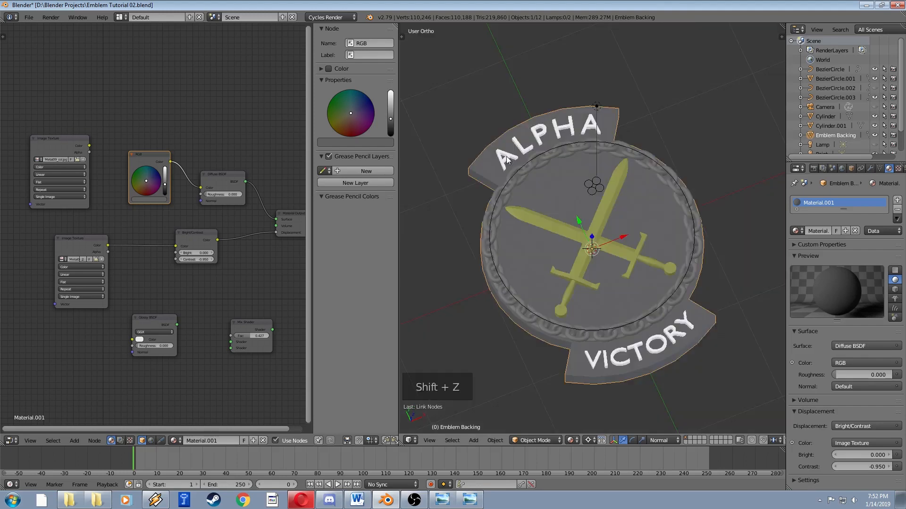
# - Give the ALPHA text a new material and space out its Diffuse BSDF and Material Output nodes
pyautogui.rightClick(507, 159)
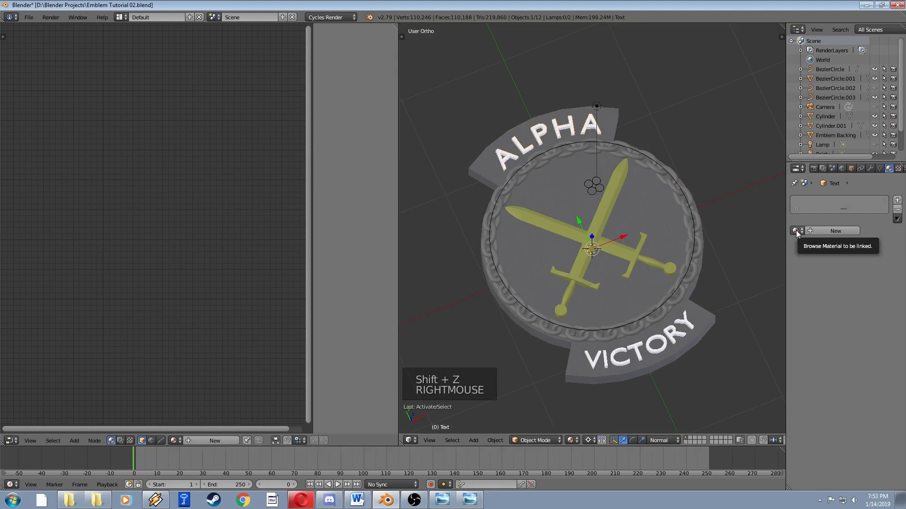
pyautogui.click(821, 231)
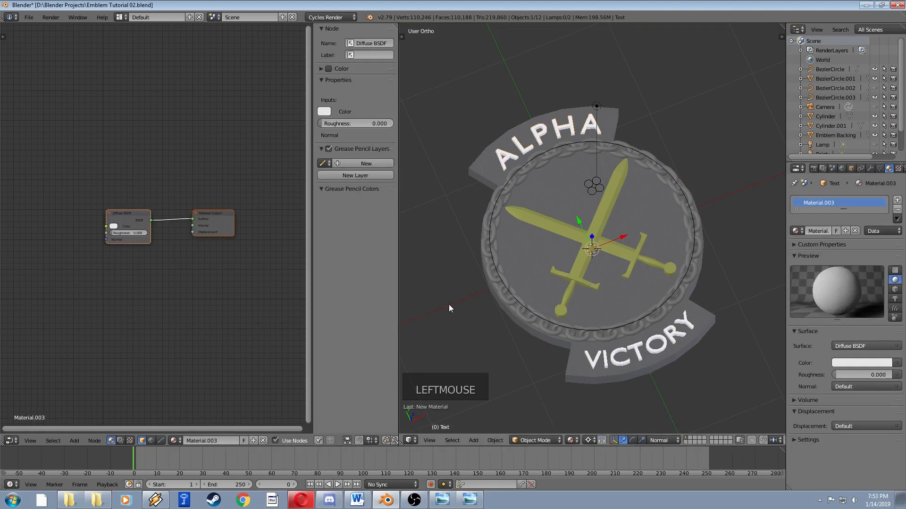
pyautogui.moveTo(135, 214); pyautogui.dragTo(143, 186)
pyautogui.moveTo(204, 212); pyautogui.dragTo(225, 213)
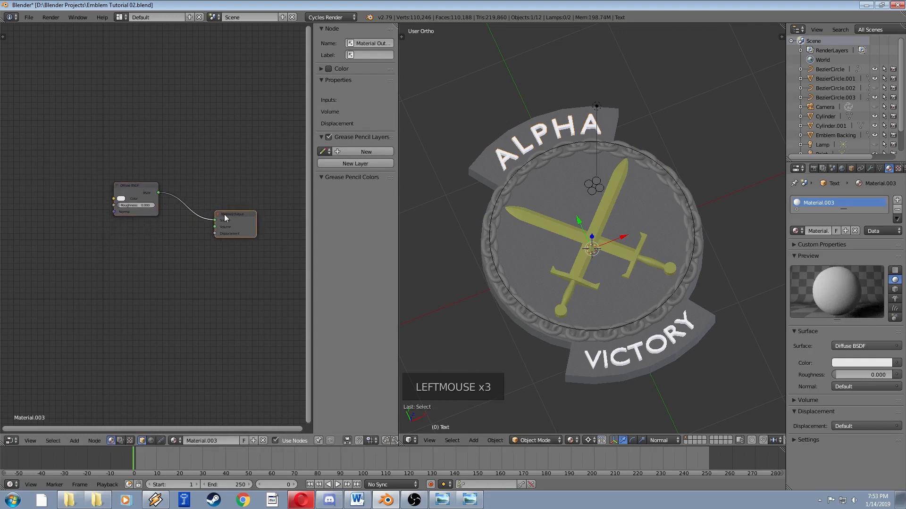
# - Add a Glossy BSDF to the ALPHA text's material and blend it with the Diffuse BSDF through a Mix Shader feeding the surface
pyautogui.hotkey('shift', 'a')
pyautogui.moveTo(233, 239)
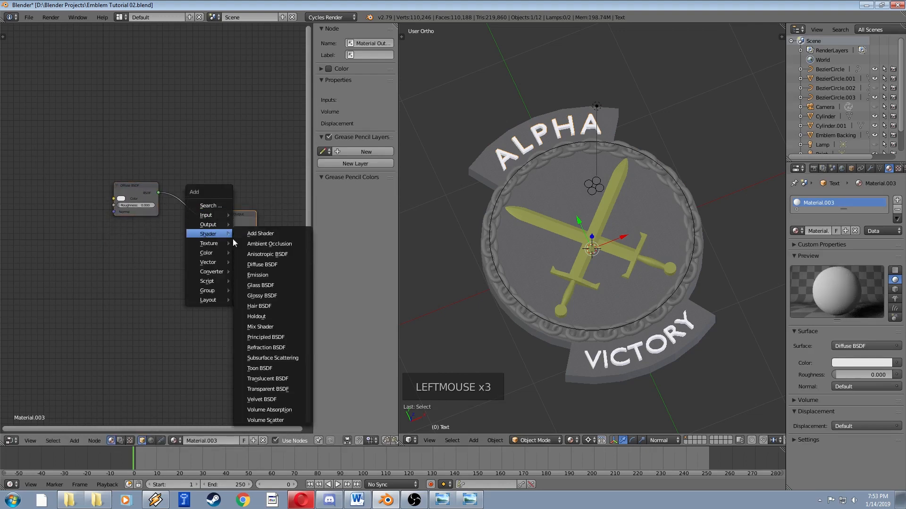
pyautogui.click(263, 295)
pyautogui.click(141, 244)
pyautogui.hotkey('shift', 'a')
pyautogui.moveTo(140, 243)
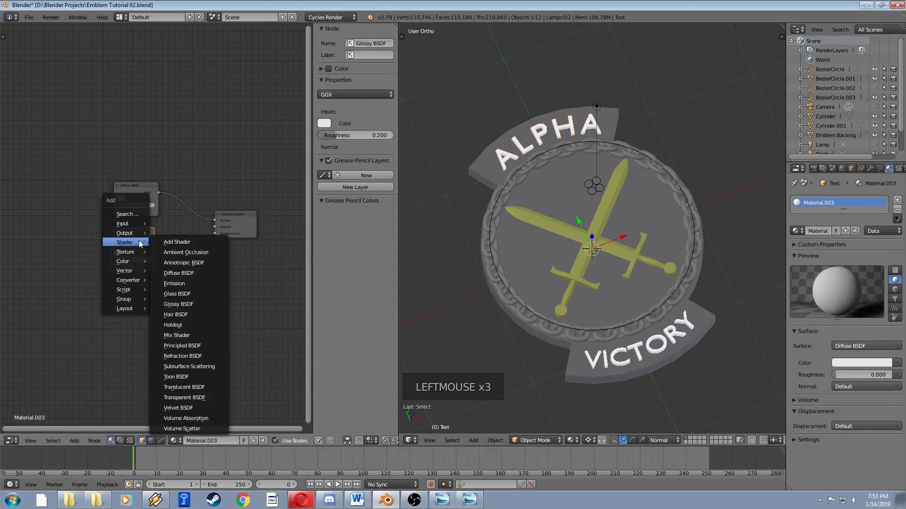
pyautogui.click(171, 334)
pyautogui.click(179, 206)
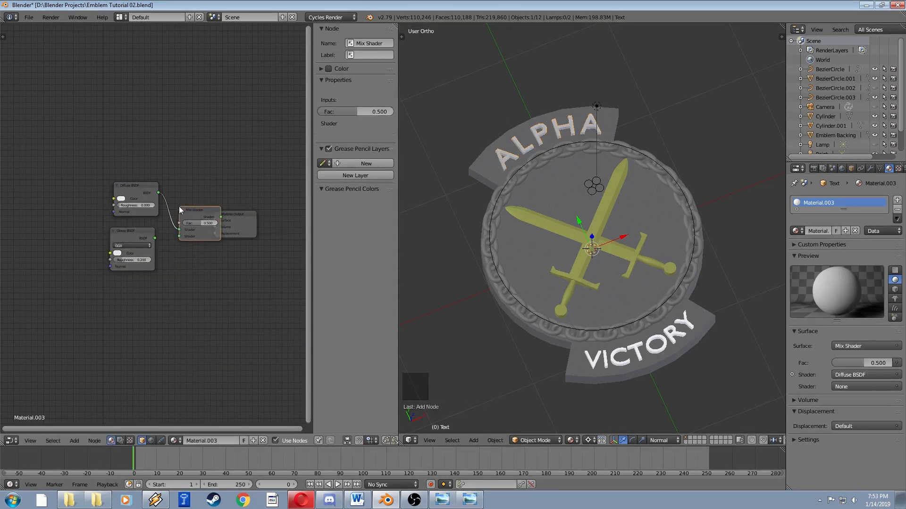
pyautogui.moveTo(154, 238); pyautogui.dragTo(182, 236)
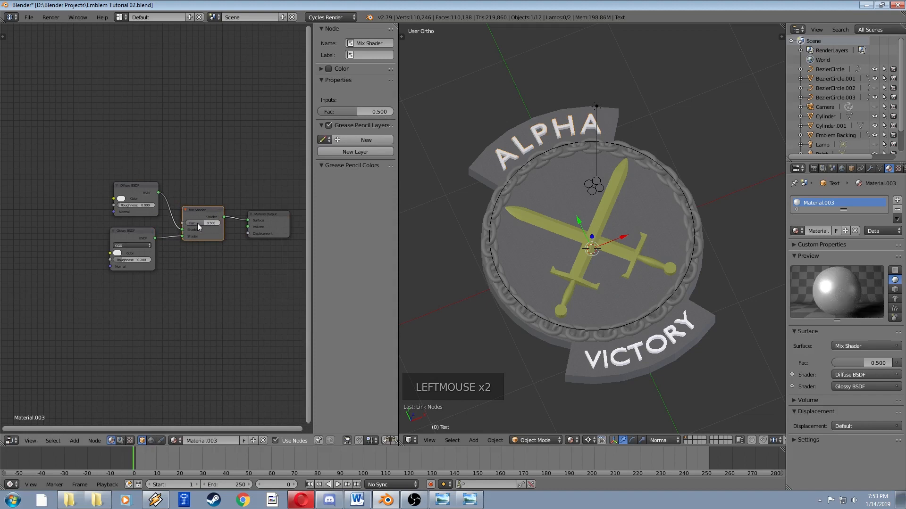
# - Set the ALPHA text's Mix Shader factor to 0.755, judging the glossiness in the rendered preview
pyautogui.moveTo(203, 223); pyautogui.dragTo(198, 223)
pyautogui.hotkey('shift', 'a')
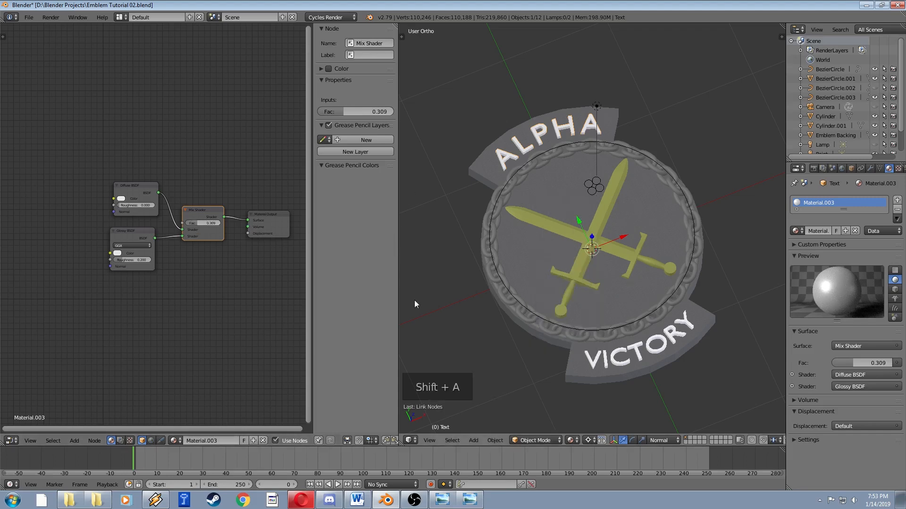
pyautogui.hotkey('shift', 'z')
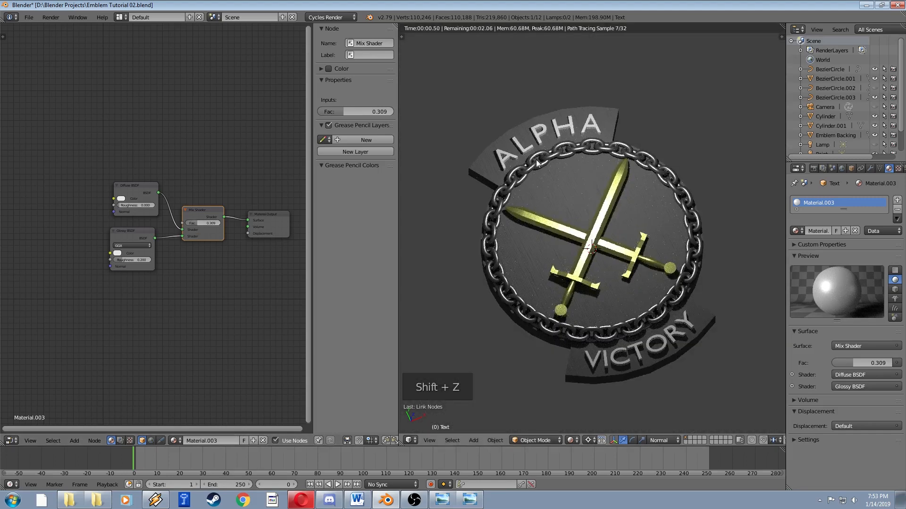
pyautogui.moveTo(536, 160); pyautogui.dragTo(613, 262, button='middle')
pyautogui.scroll(4, 528, 128)
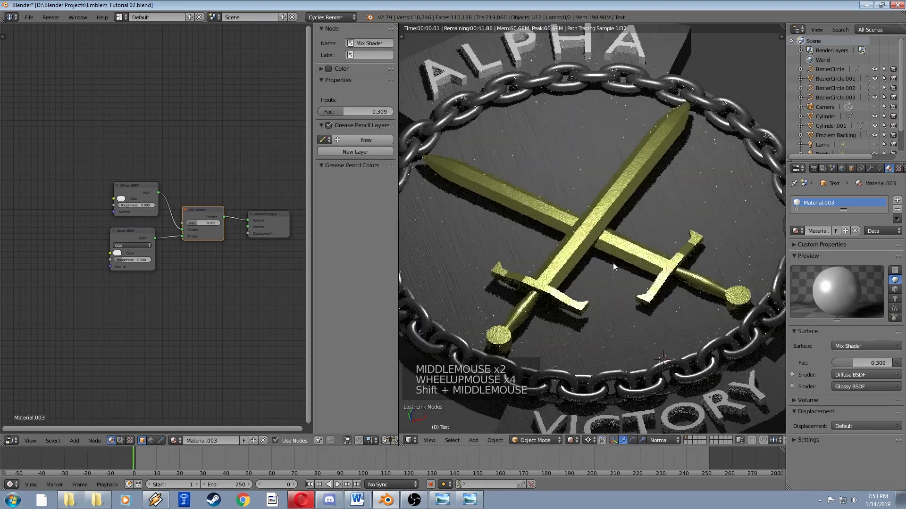
pyautogui.scroll(2, 549, 176)
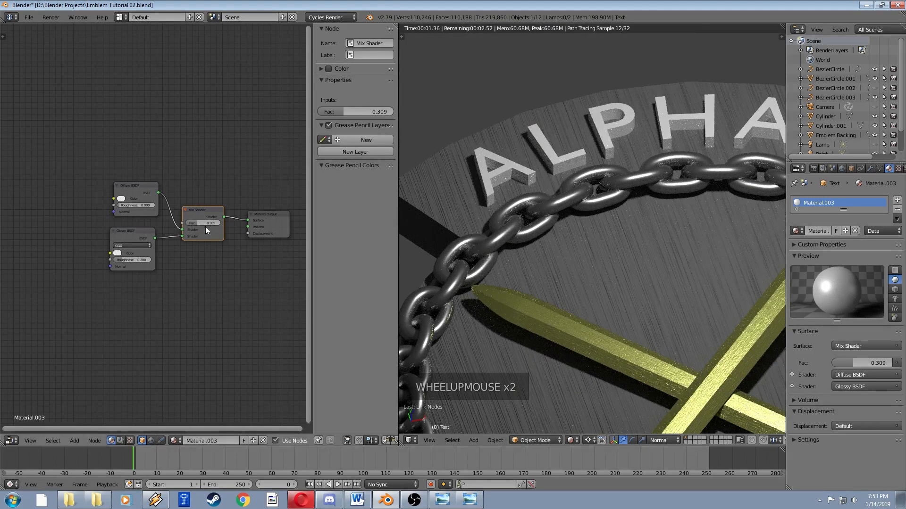
pyautogui.moveTo(200, 222); pyautogui.dragTo(215, 222)
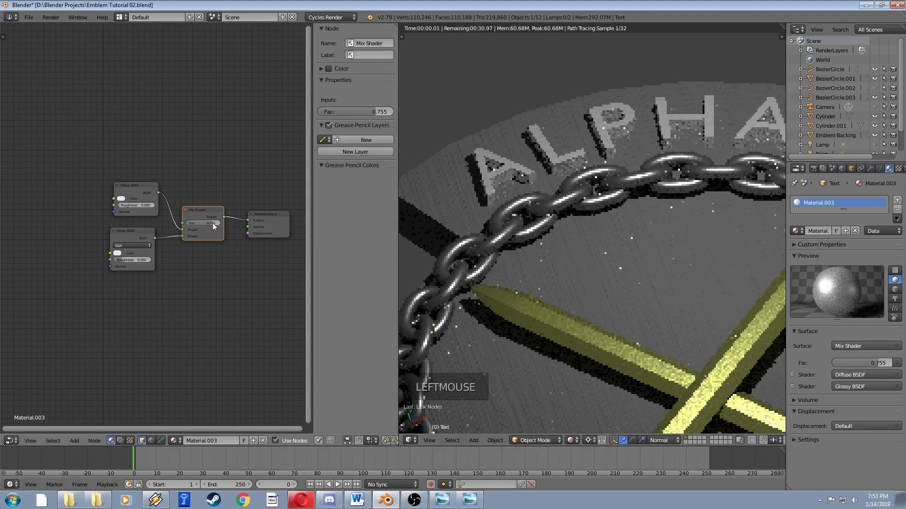
# - Assign the ALPHA text's existing Material.003 to the VICTORY text
pyautogui.moveTo(489, 241); pyautogui.dragTo(516, 276, button='middle')
pyautogui.scroll(-4, 610, 191)
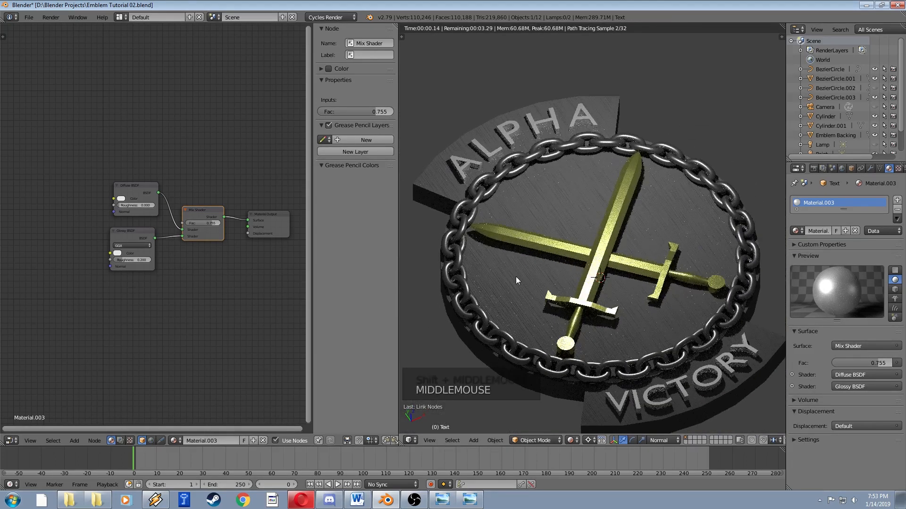
pyautogui.rightClick(647, 403)
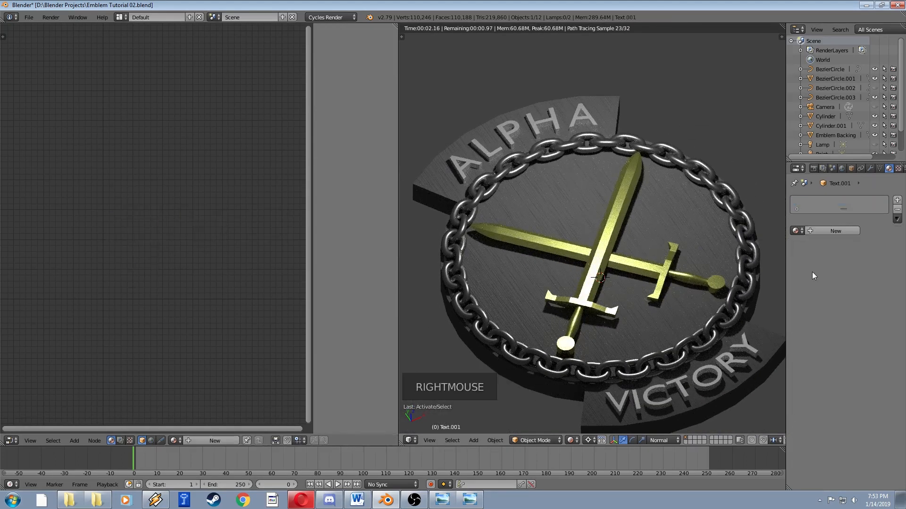
pyautogui.click(797, 231)
pyautogui.click(732, 281)
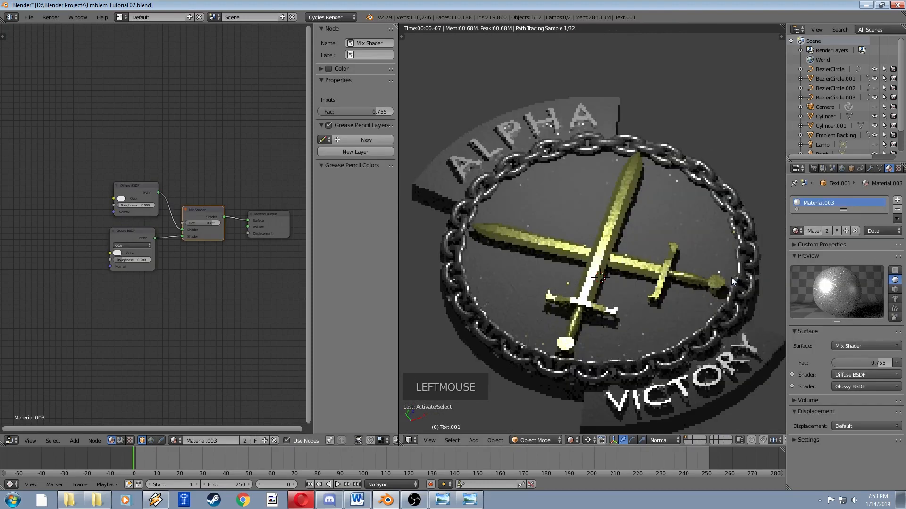
# - Check the emblem in the rendered preview, return to the material view and add a Bevel modifier to the ALPHA text
pyautogui.moveTo(568, 238); pyautogui.dragTo(592, 227, button='middle')
pyautogui.scroll(-3, 586, 233)
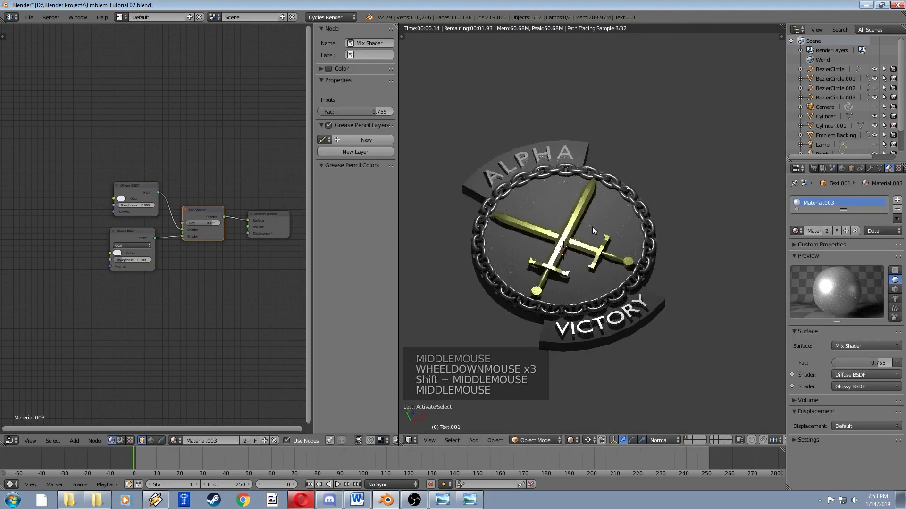
pyautogui.keyDown('shift'); pyautogui.moveTo(551, 181); pyautogui.dragTo(567, 214, button='middle'); pyautogui.keyUp('shift')
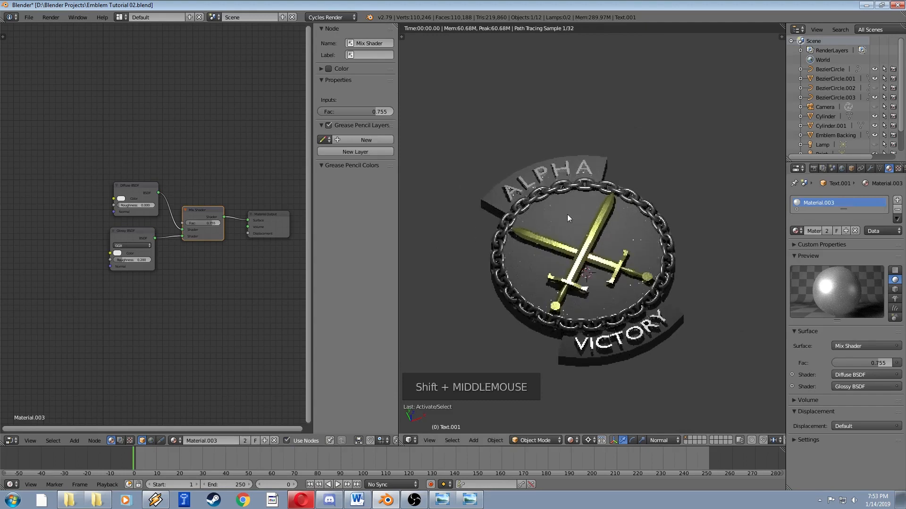
pyautogui.scroll(4, 528, 183)
pyautogui.keyDown('shift'); pyautogui.moveTo(528, 183); pyautogui.dragTo(547, 234, button='middle'); pyautogui.keyUp('shift')
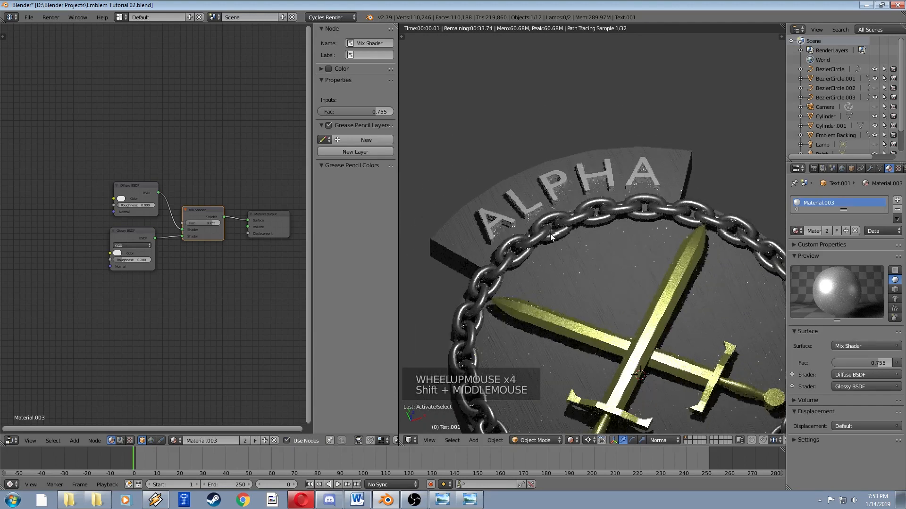
pyautogui.hotkey('shift', 'z')
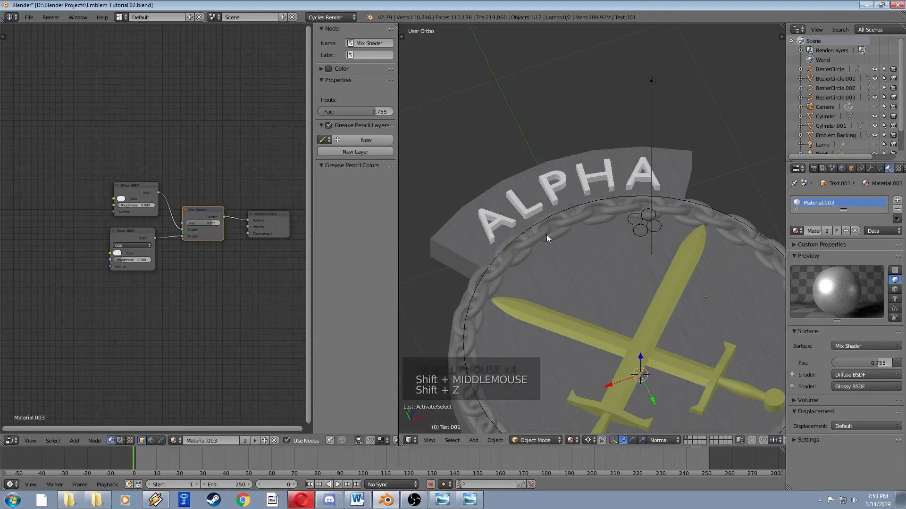
pyautogui.rightClick(497, 222)
pyautogui.click(871, 169)
pyautogui.click(813, 200)
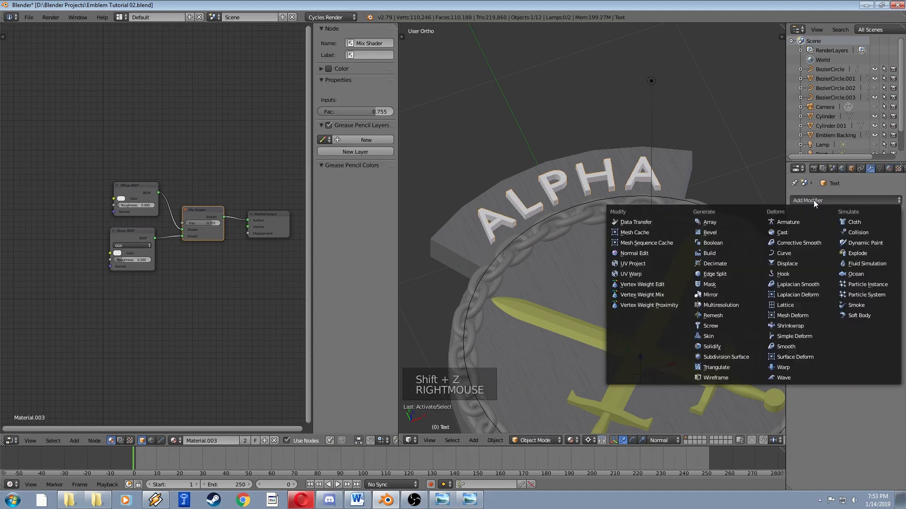
pyautogui.click(704, 231)
# - Examine the bevelled ALPHA letters up close, especially the faces and inner curve of the P
pyautogui.scroll(5, 523, 213)
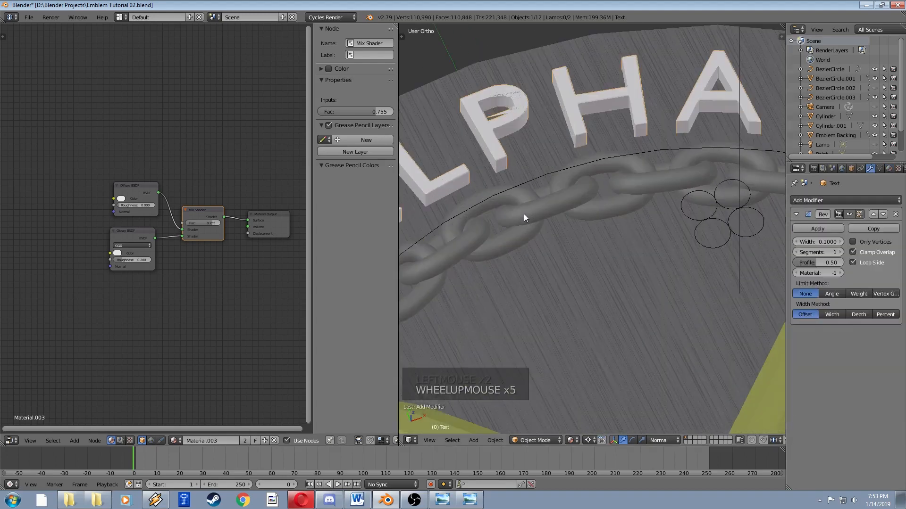
pyautogui.keyDown('shift'); pyautogui.moveTo(523, 214); pyautogui.dragTo(611, 290, button='middle'); pyautogui.keyUp('shift')
pyautogui.scroll(3, 612, 222)
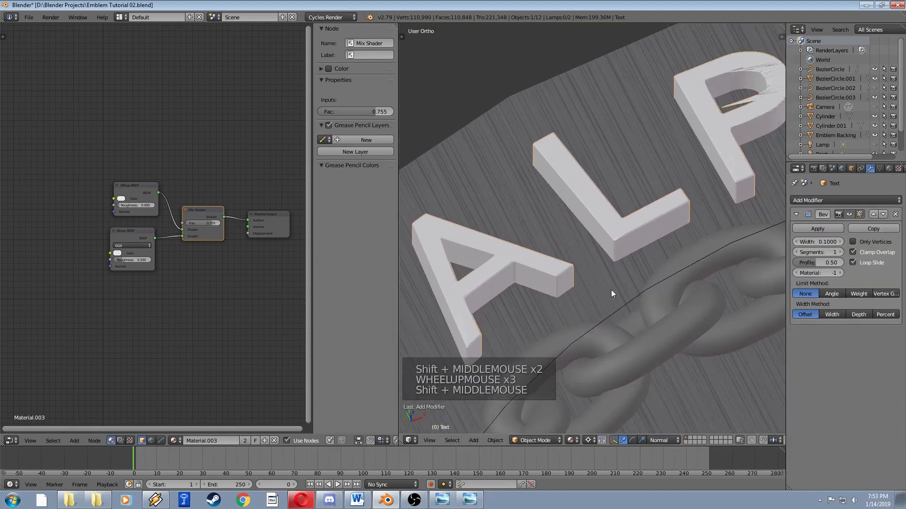
pyautogui.keyDown('shift'); pyautogui.moveTo(678, 257); pyautogui.dragTo(558, 316, button='middle'); pyautogui.keyUp('shift')
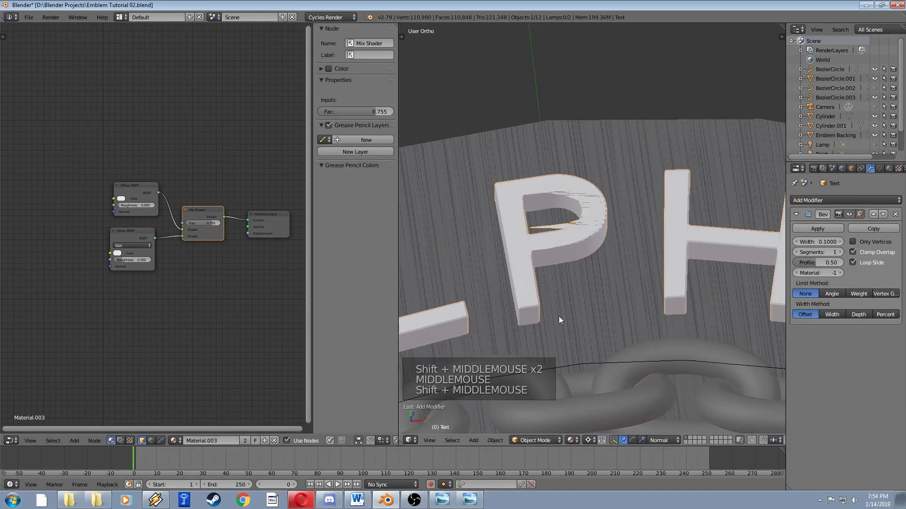
pyautogui.scroll(2, 600, 236)
pyautogui.moveTo(600, 235); pyautogui.dragTo(625, 272, button='middle')
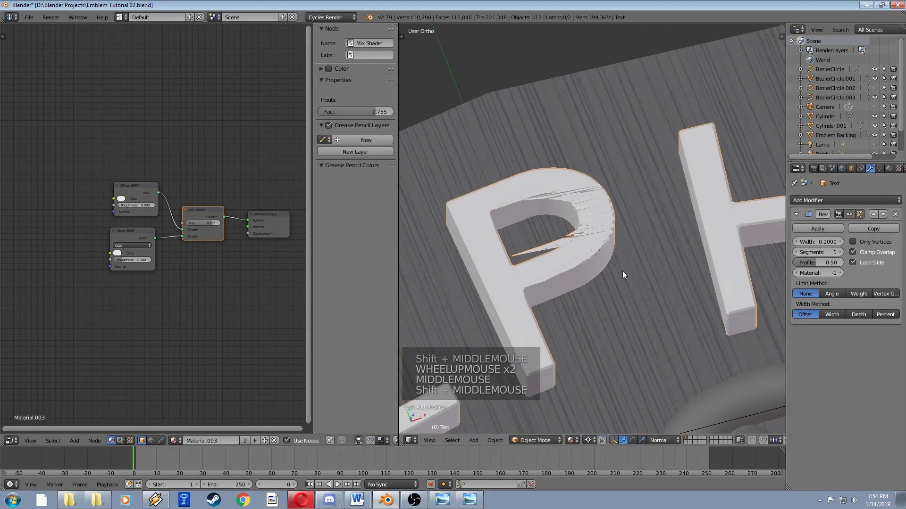
pyautogui.scroll(-2, 622, 271)
pyautogui.scroll(4, 575, 255)
pyautogui.keyDown('shift'); pyautogui.moveTo(579, 243); pyautogui.dragTo(556, 190, button='middle'); pyautogui.keyUp('shift')
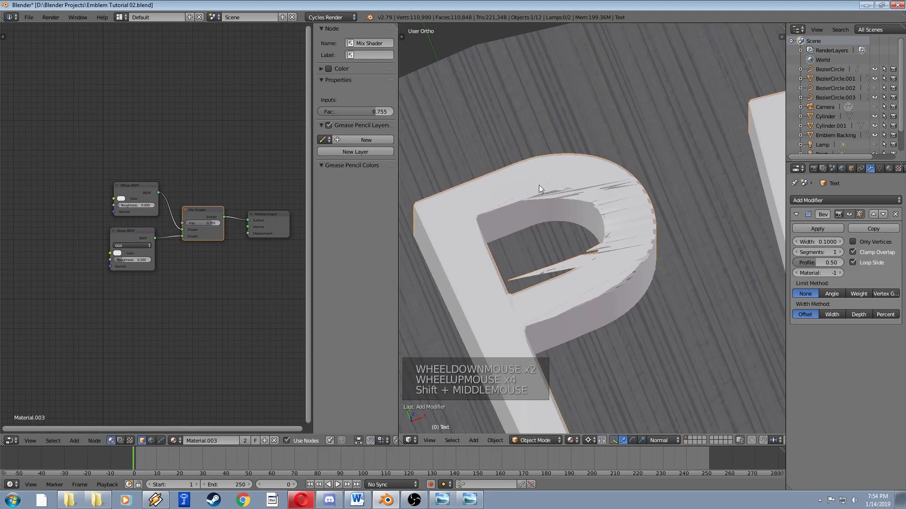
pyautogui.scroll(-5, 570, 251)
pyautogui.keyDown('shift'); pyautogui.moveTo(574, 249); pyautogui.dragTo(621, 222, button='middle'); pyautogui.keyUp('shift')
pyautogui.scroll(-3, 609, 238)
pyautogui.scroll(6, 588, 245)
pyautogui.scroll(-5, 587, 245)
# - Check the bevelled ALPHA letters in the rendered preview and remove the Bevel modifier in the material view
pyautogui.hotkey('shift', 'z')
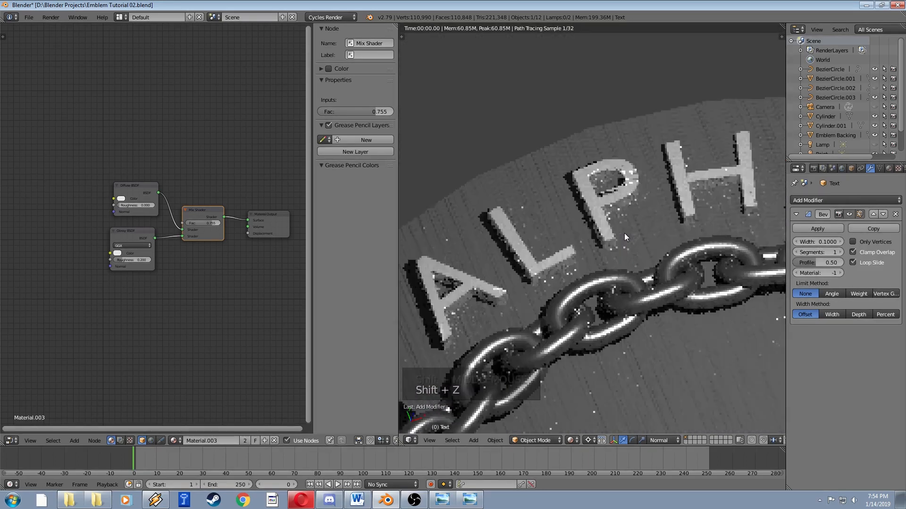
pyautogui.scroll(3, 533, 286)
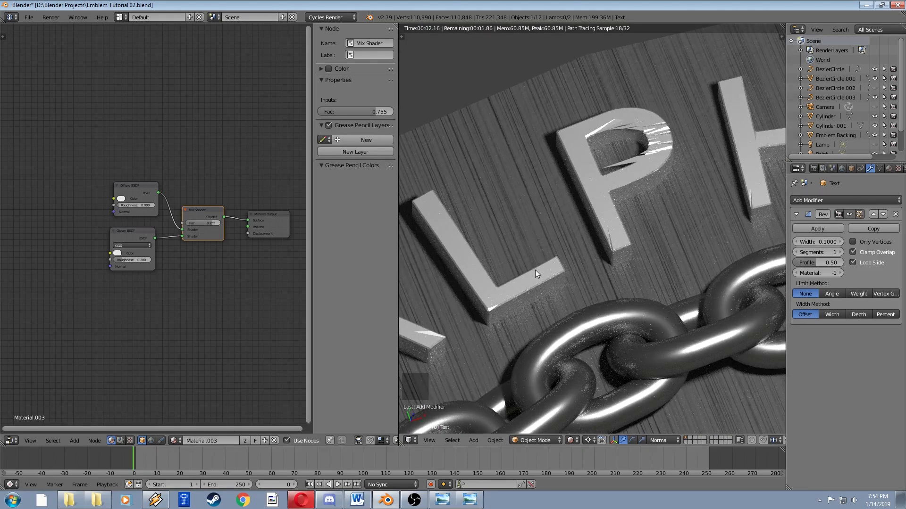
pyautogui.moveTo(535, 269); pyautogui.dragTo(529, 241, button='middle')
pyautogui.scroll(-4, 529, 239)
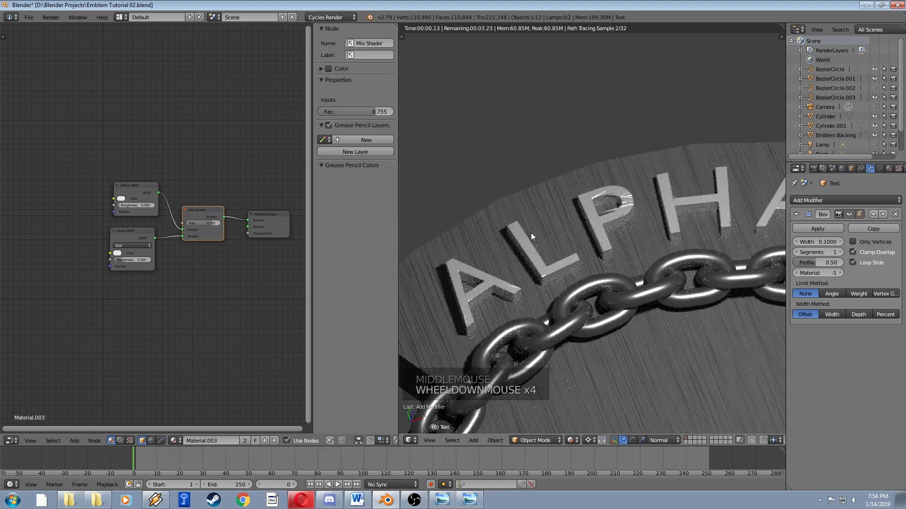
pyautogui.hotkey('shift', 'z')
pyautogui.click(895, 214)
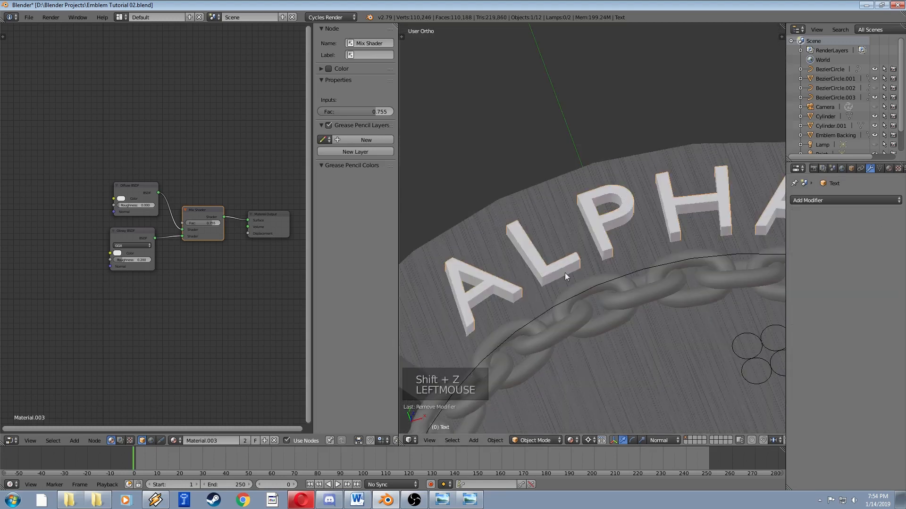
# - Open the 3D view's tool shelf, widen the 3D view and show the object editing and shading tools
pyautogui.scroll(-3, 613, 274)
pyautogui.keyDown('shift'); pyautogui.moveTo(640, 276); pyautogui.dragTo(593, 221, button='middle'); pyautogui.keyUp('shift')
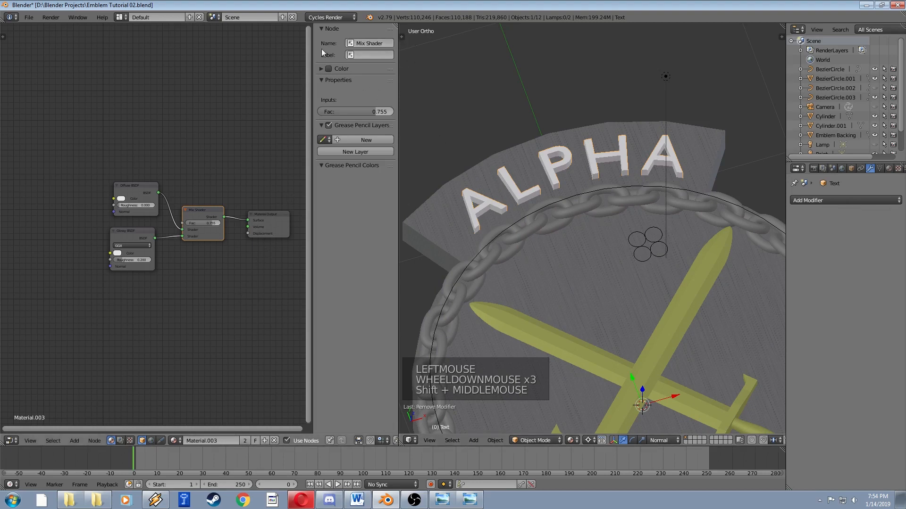
pyautogui.click(402, 36)
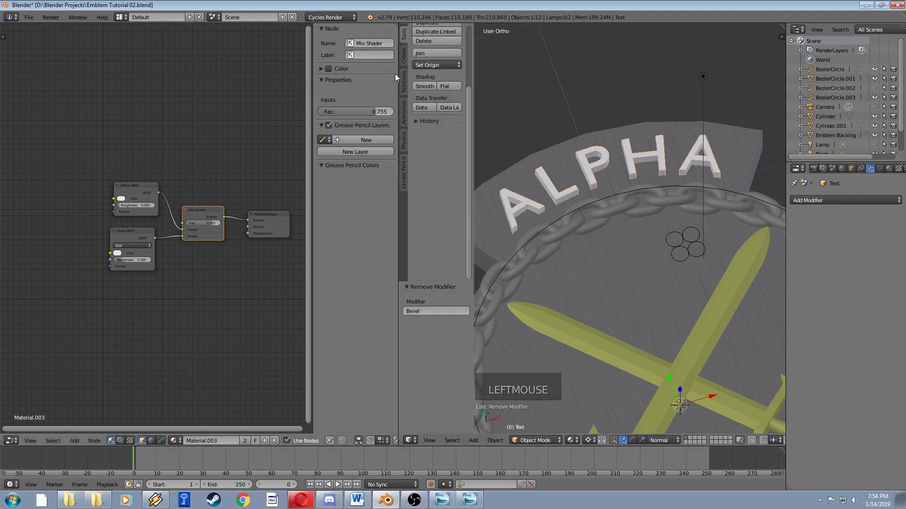
pyautogui.click(402, 81)
pyautogui.moveTo(398, 78); pyautogui.dragTo(221, 80)
pyautogui.keyDown('shift'); pyautogui.moveTo(440, 157); pyautogui.dragTo(514, 189, button='middle'); pyautogui.keyUp('shift')
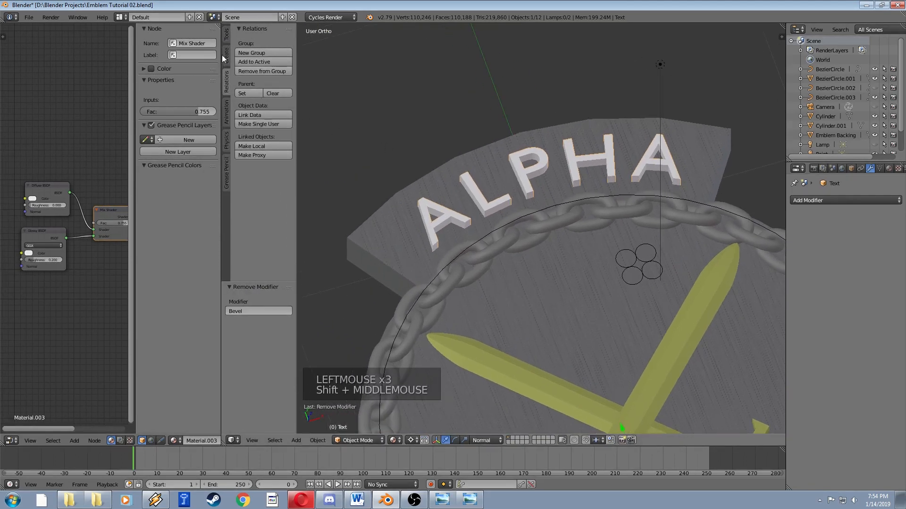
pyautogui.click(224, 57)
pyautogui.click(225, 39)
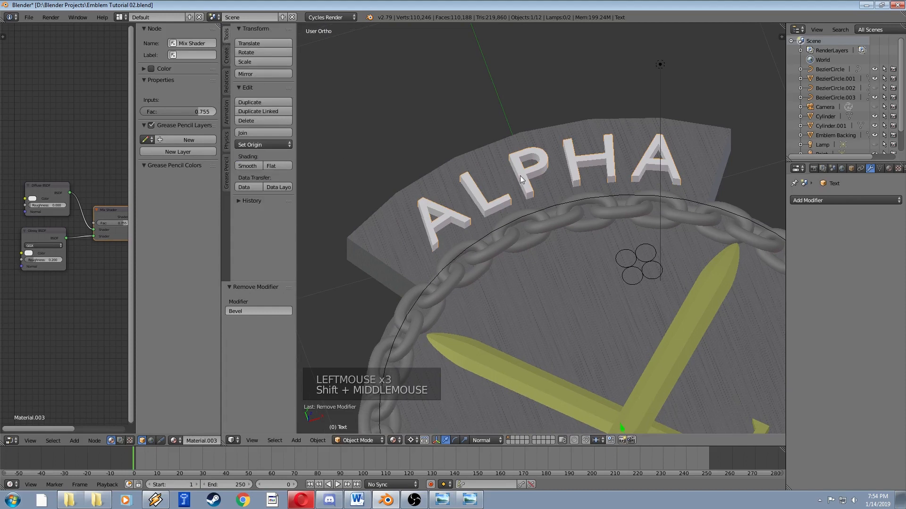
# - Apply flat shading to the ALPHA text and inspect its letters in the rendered preview
pyautogui.keyDown('shift'); pyautogui.moveTo(534, 211); pyautogui.dragTo(492, 212, button='middle'); pyautogui.keyUp('shift')
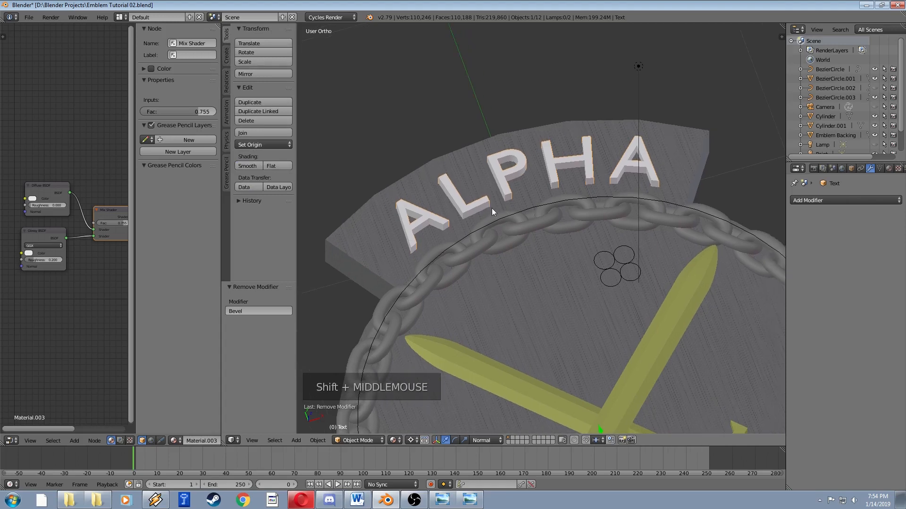
pyautogui.click(279, 166)
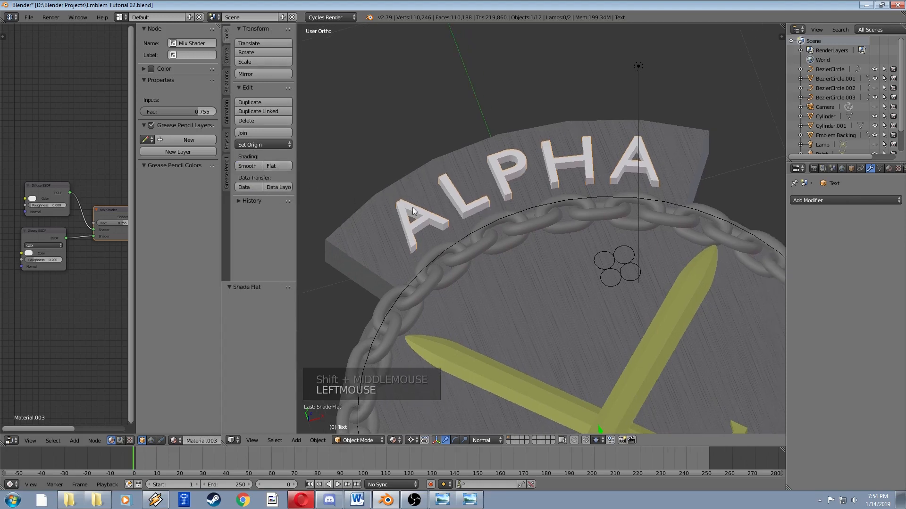
pyautogui.scroll(2, 412, 208)
pyautogui.keyDown('shift'); pyautogui.moveTo(413, 207); pyautogui.dragTo(459, 227, button='middle'); pyautogui.keyUp('shift')
pyautogui.scroll(1, 426, 227)
pyautogui.keyDown('shift'); pyautogui.moveTo(411, 241); pyautogui.dragTo(470, 248, button='middle'); pyautogui.keyUp('shift')
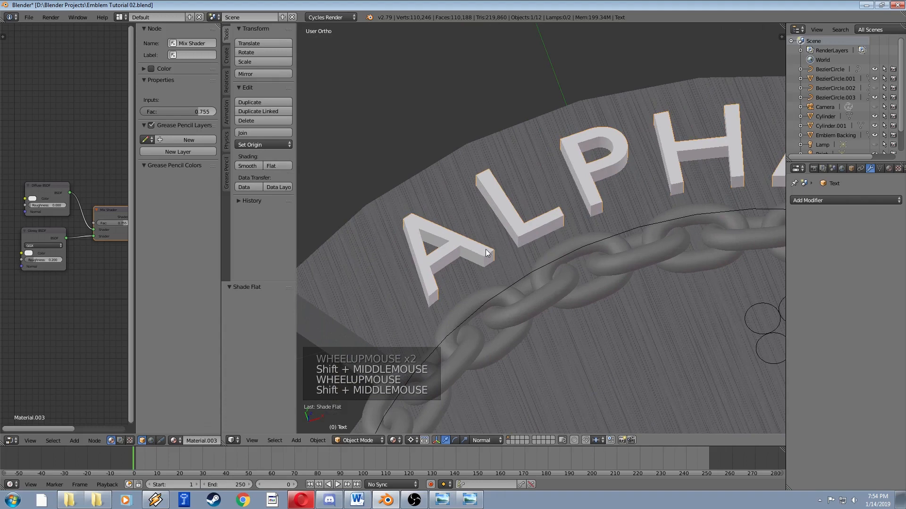
pyautogui.hotkey('shift', 'z')
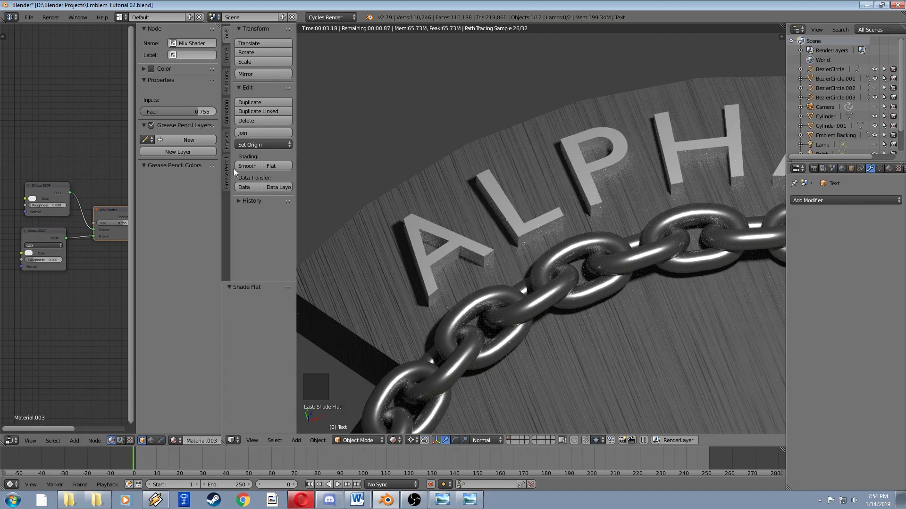
# - Try smooth shading on the ALPHA text and inspect the rendered letters up close
pyautogui.click(250, 165)
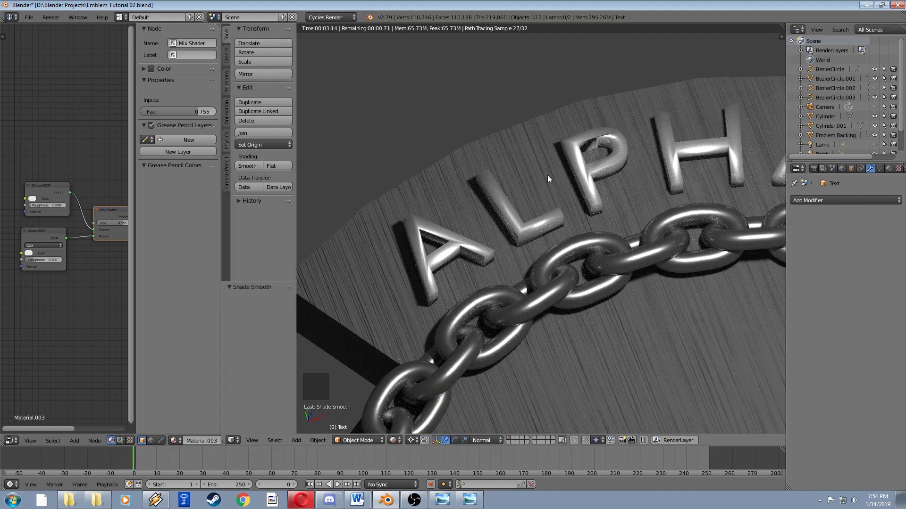
pyautogui.scroll(-3, 562, 194)
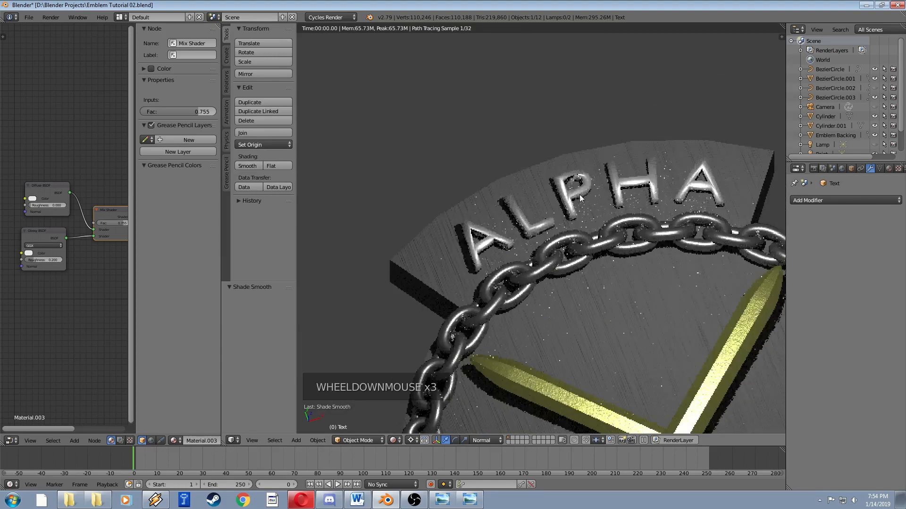
pyautogui.keyDown('shift'); pyautogui.moveTo(562, 195); pyautogui.dragTo(549, 203, button='middle'); pyautogui.keyUp('shift')
pyautogui.scroll(5, 517, 212)
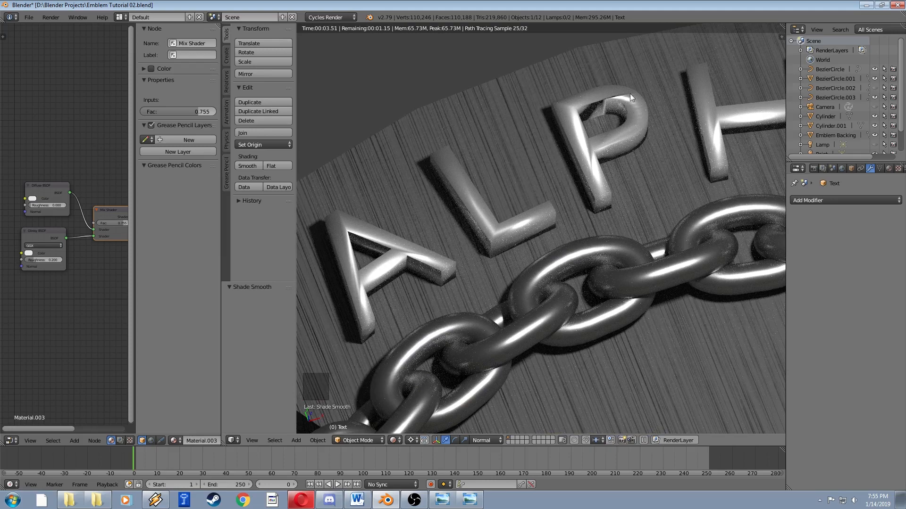
pyautogui.scroll(-2, 497, 203)
# - Switch the ALPHA text back to flat shading and return to the material view
pyautogui.click(272, 166)
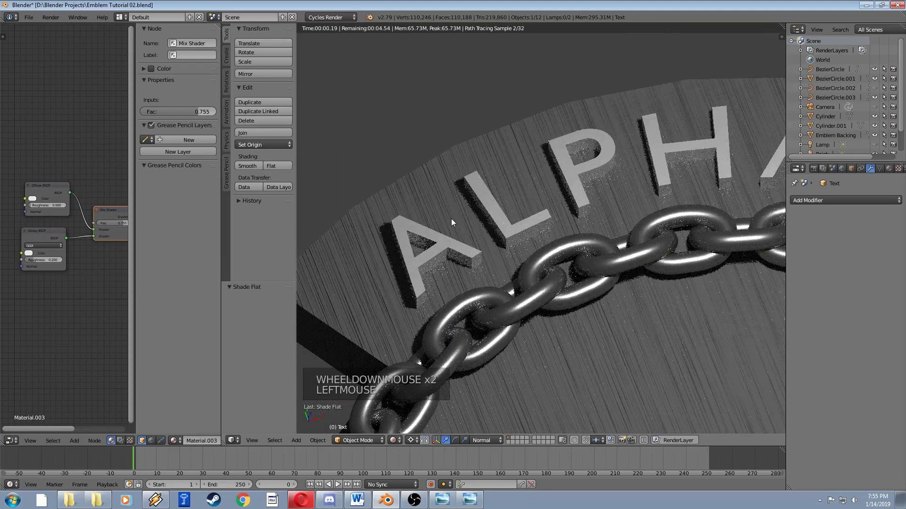
pyautogui.scroll(-5, 485, 213)
pyautogui.keyDown('shift'); pyautogui.moveTo(485, 213); pyautogui.dragTo(438, 184, button='middle'); pyautogui.keyUp('shift')
pyautogui.hotkey('shift', 'z')
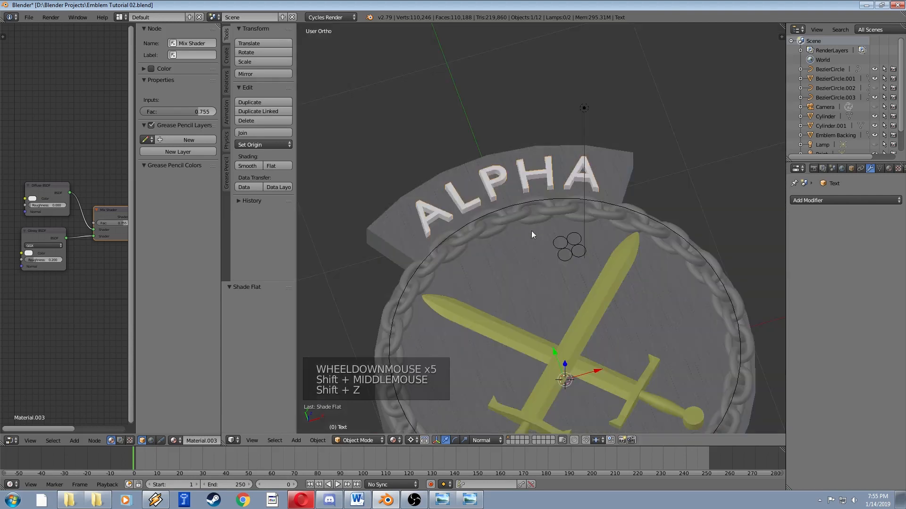
# - Open the ALPHA text's mesh for editing and examine the face layout of the letter P up close
pyautogui.keyDown('shift'); pyautogui.moveTo(531, 231); pyautogui.dragTo(491, 172, button='middle'); pyautogui.keyUp('shift')
pyautogui.scroll(-2, 491, 172)
pyautogui.keyDown('shift'); pyautogui.moveTo(538, 247); pyautogui.dragTo(521, 262, button='middle'); pyautogui.keyUp('shift')
pyautogui.scroll(-1, 480, 209)
pyautogui.scroll(3, 491, 219)
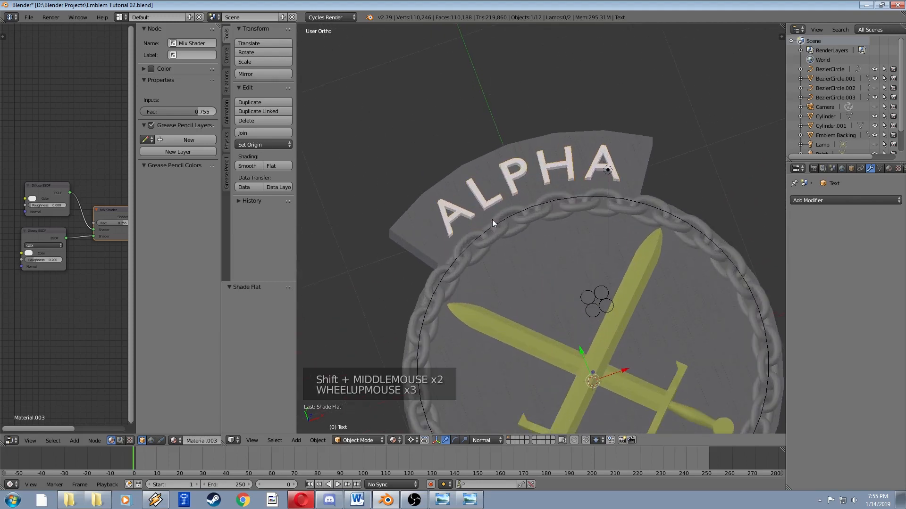
pyautogui.keyDown('shift'); pyautogui.moveTo(491, 220); pyautogui.dragTo(522, 233, button='middle'); pyautogui.keyUp('shift')
pyautogui.scroll(4, 483, 211)
pyautogui.keyDown('shift'); pyautogui.moveTo(483, 211); pyautogui.dragTo(545, 236, button='middle'); pyautogui.keyUp('shift')
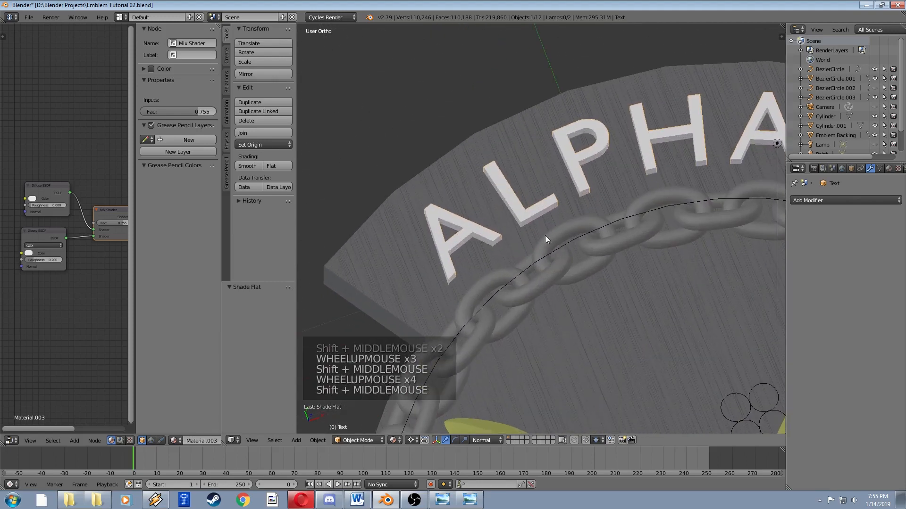
pyautogui.press('Tab')
pyautogui.scroll(1, 518, 225)
pyautogui.keyDown('shift'); pyautogui.moveTo(572, 202); pyautogui.dragTo(524, 248, button='middle'); pyautogui.keyUp('shift')
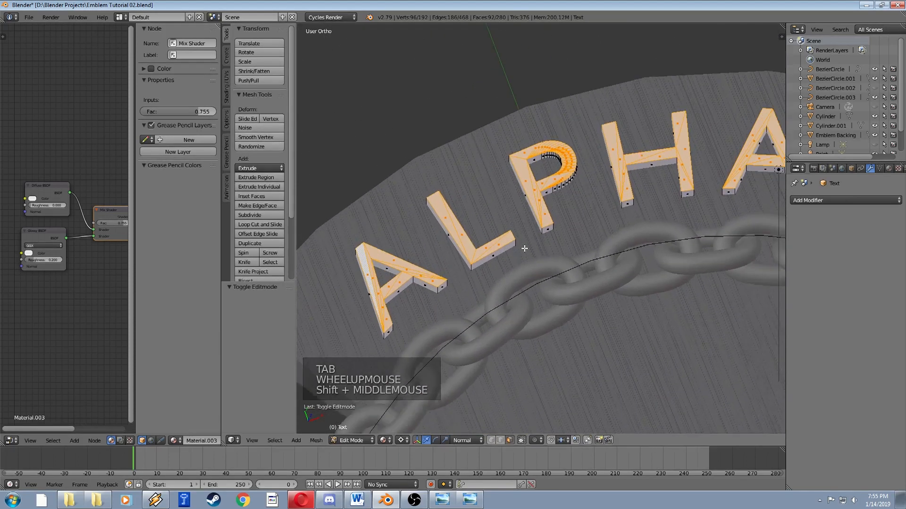
pyautogui.scroll(5, 528, 217)
pyautogui.keyDown('shift'); pyautogui.moveTo(539, 179); pyautogui.dragTo(550, 274, button='middle'); pyautogui.keyUp('shift')
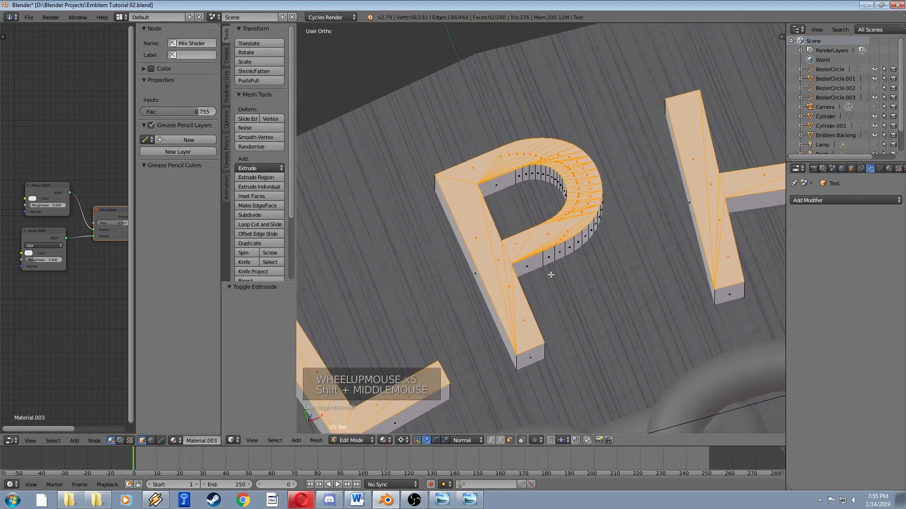
pyautogui.scroll(3, 551, 275)
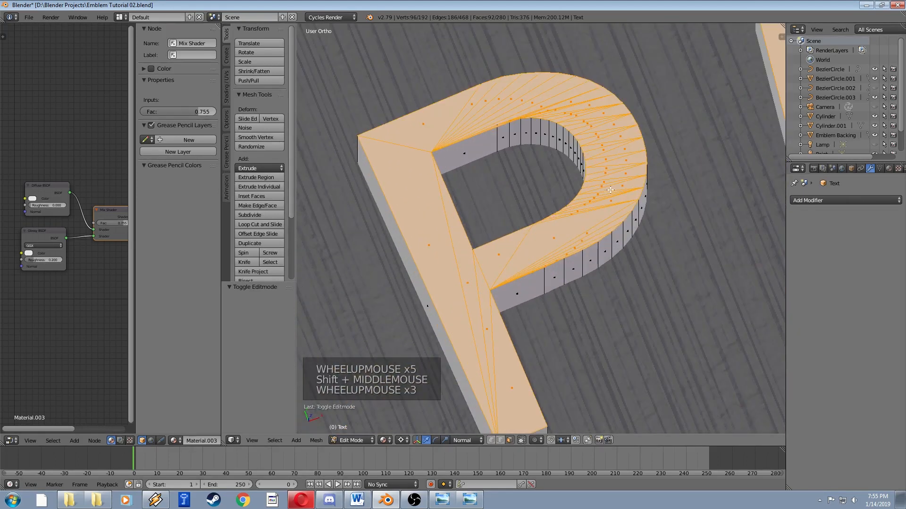
# - Select individual faces along the curve of the letter P to examine its triangulation, and return to object mode
pyautogui.rightClick(485, 89)
pyautogui.rightClick(485, 88)
pyautogui.rightClick(485, 88)
pyautogui.rightClick(485, 88)
pyautogui.rightClick(524, 100)
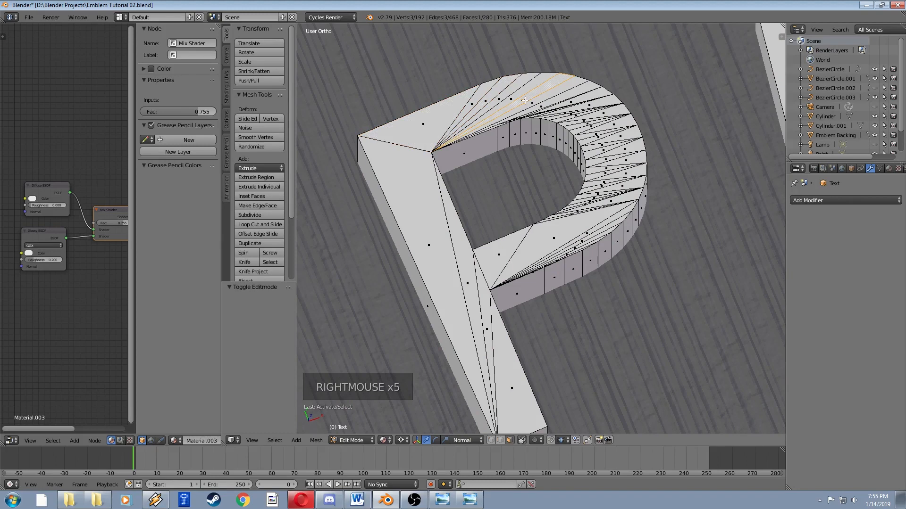
pyautogui.rightClick(608, 137)
pyautogui.rightClick(587, 130)
pyautogui.scroll(-3, 585, 110)
pyautogui.keyDown('shift'); pyautogui.moveTo(585, 110); pyautogui.dragTo(650, 178, button='middle'); pyautogui.keyUp('shift')
pyautogui.scroll(-6, 613, 142)
pyautogui.press('Tab')
pyautogui.scroll(-7, 556, 212)
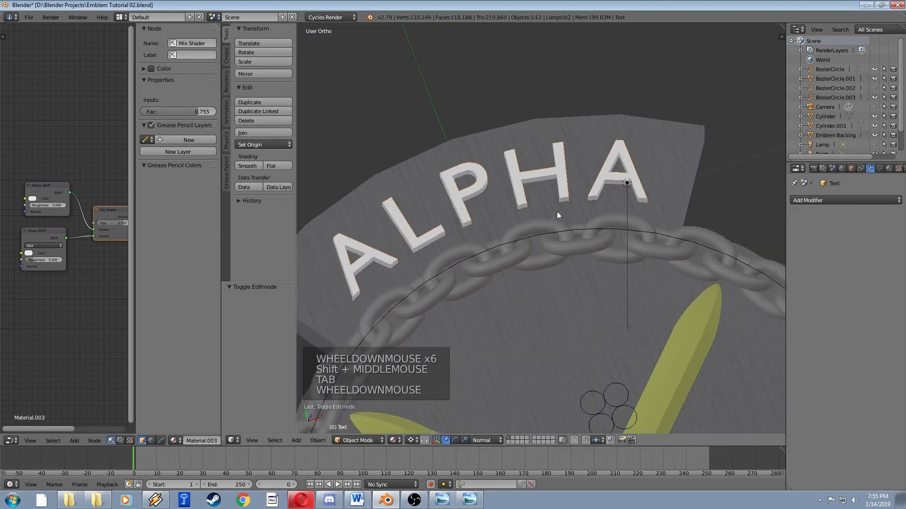
# - Select the point lamp above the emblem and snap it to the 3D cursor
pyautogui.keyDown('shift'); pyautogui.moveTo(574, 267); pyautogui.dragTo(567, 205, button='middle'); pyautogui.keyUp('shift')
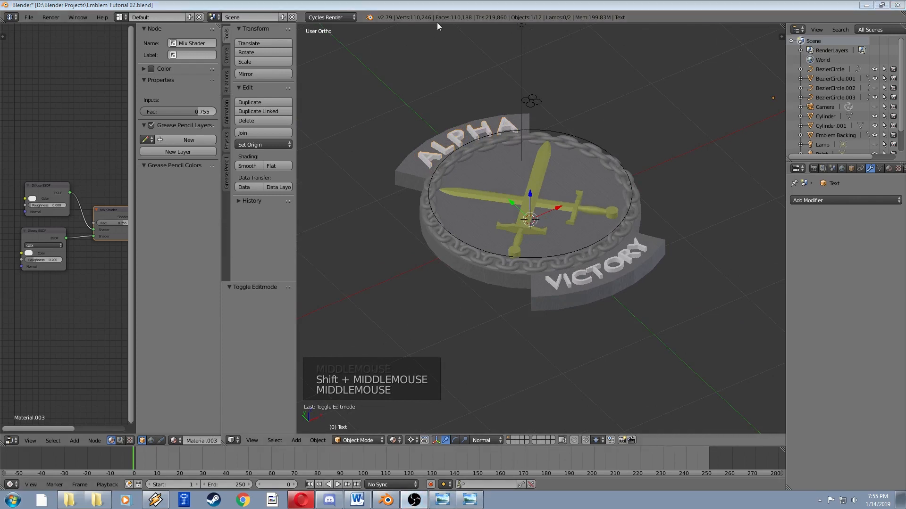
pyautogui.keyDown('shift'); pyautogui.moveTo(444, 158); pyautogui.dragTo(470, 178, button='middle'); pyautogui.keyUp('shift')
pyautogui.scroll(-2, 446, 174)
pyautogui.rightClick(525, 91)
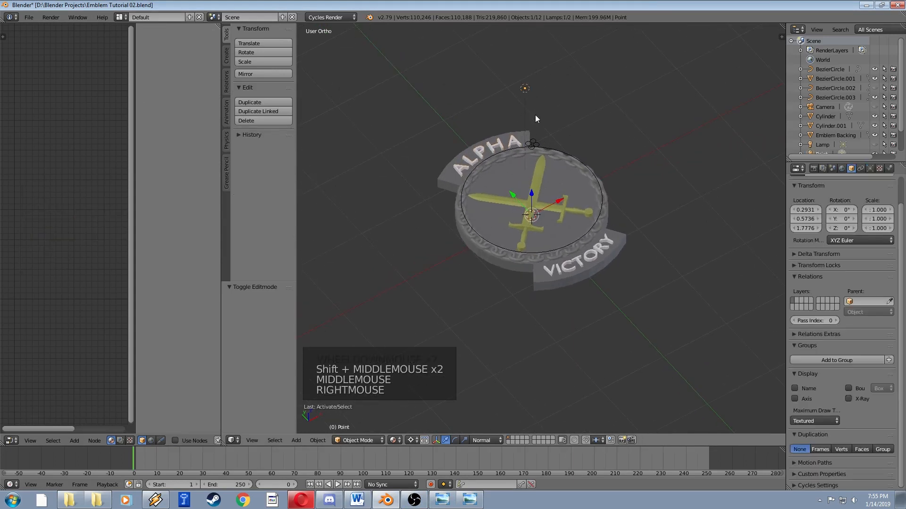
pyautogui.moveTo(524, 90); pyautogui.dragTo(533, 153, button='middle')
pyautogui.hotkey('shift', 's')
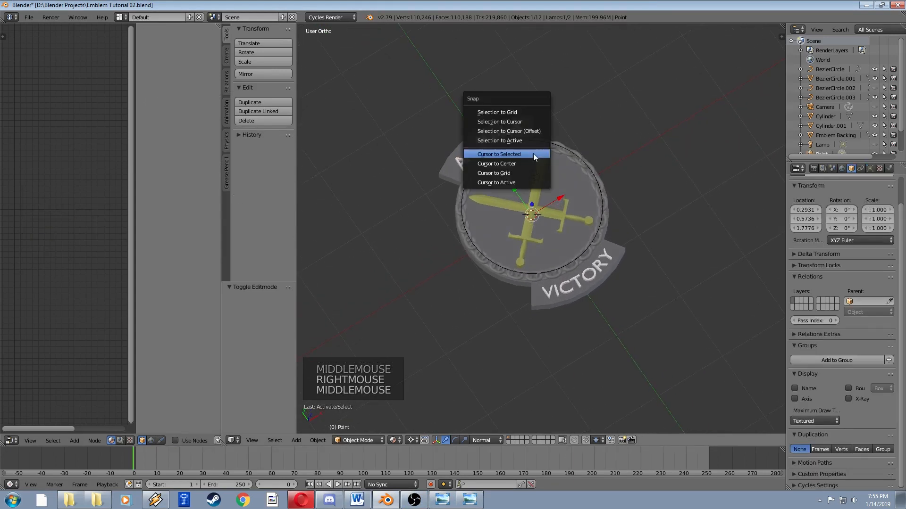
pyautogui.click(493, 122)
# - Raise the point lamp about 2.665 units straight up along the Z axis above the emblem's centre
pyautogui.moveTo(542, 230); pyautogui.dragTo(581, 176, button='middle')
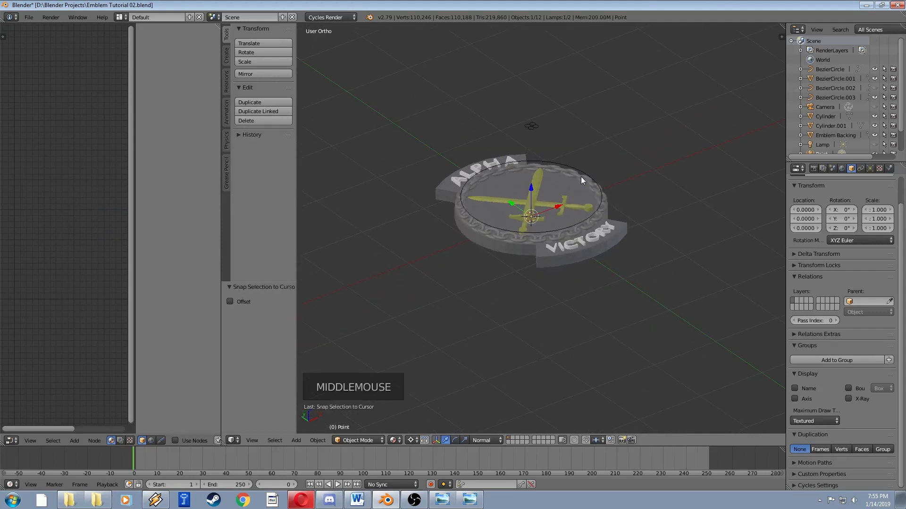
pyautogui.press('g')
pyautogui.press('z')
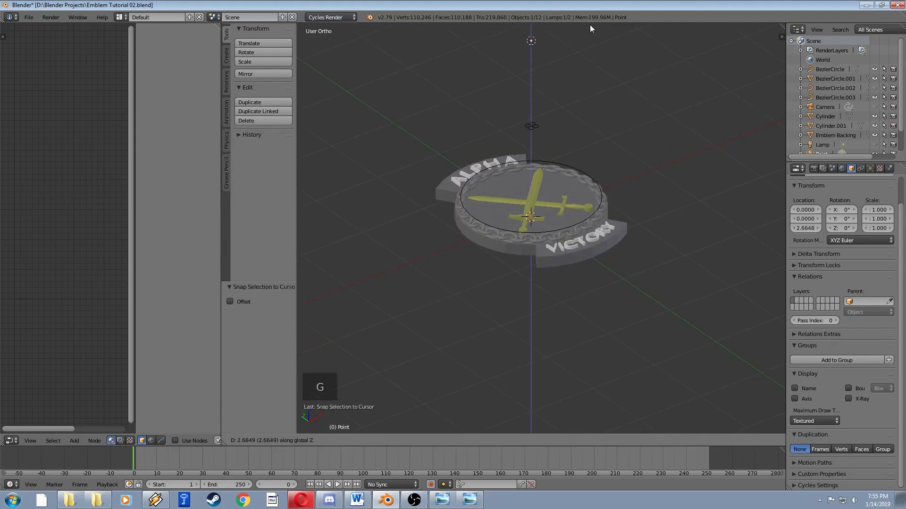
pyautogui.click(590, 25)
pyautogui.moveTo(571, 115); pyautogui.dragTo(559, 149, button='middle')
pyautogui.moveTo(559, 149); pyautogui.dragTo(570, 109, button='middle')
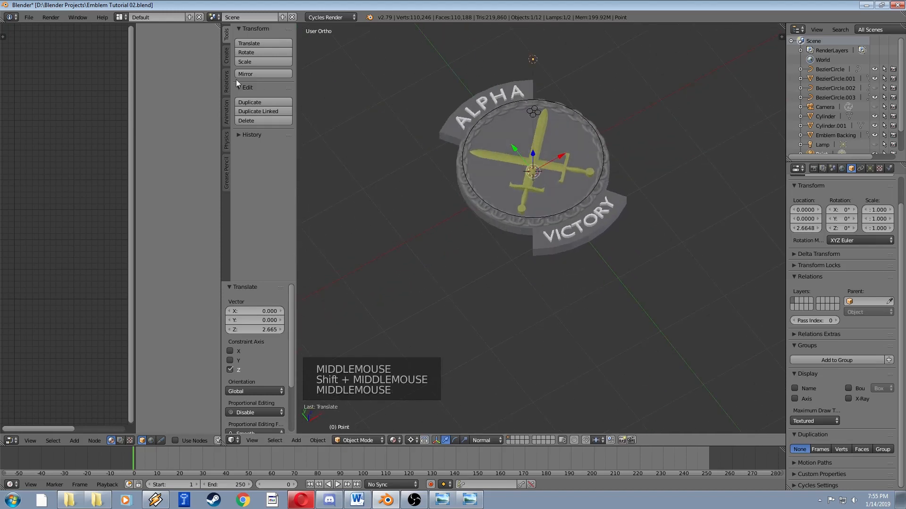
# - Add a plane at the emblem's centre and scale it up by a factor of about 5.485
pyautogui.click(227, 56)
pyautogui.click(263, 53)
pyautogui.moveTo(442, 159); pyautogui.dragTo(557, 178, button='middle')
pyautogui.scroll(-4, 602, 262)
pyautogui.press('s')
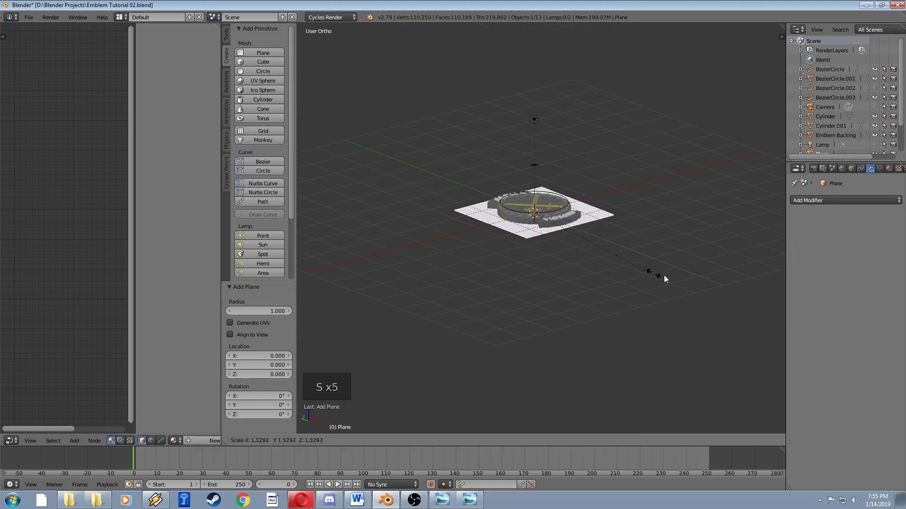
pyautogui.click(503, 316)
pyautogui.moveTo(503, 316); pyautogui.dragTo(507, 285, button='middle')
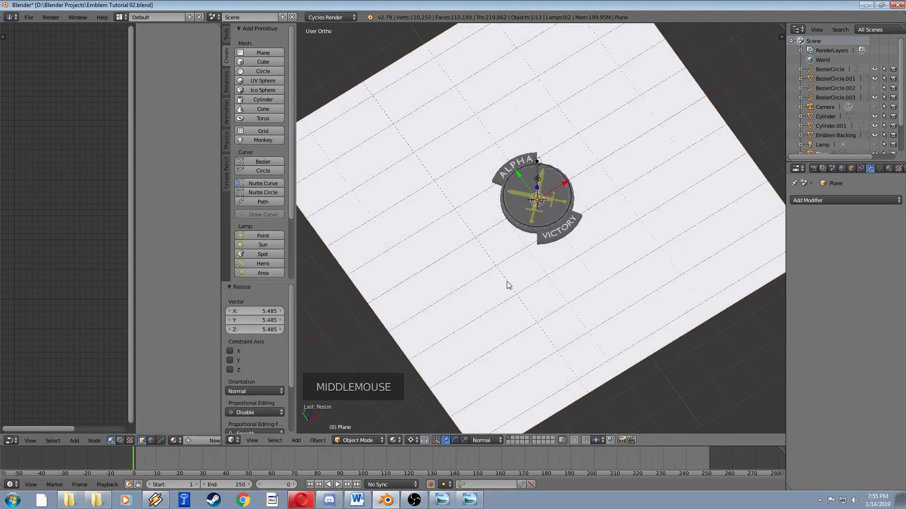
# - Give the background plane a new material with the default white Diffuse BSDF
pyautogui.click(889, 169)
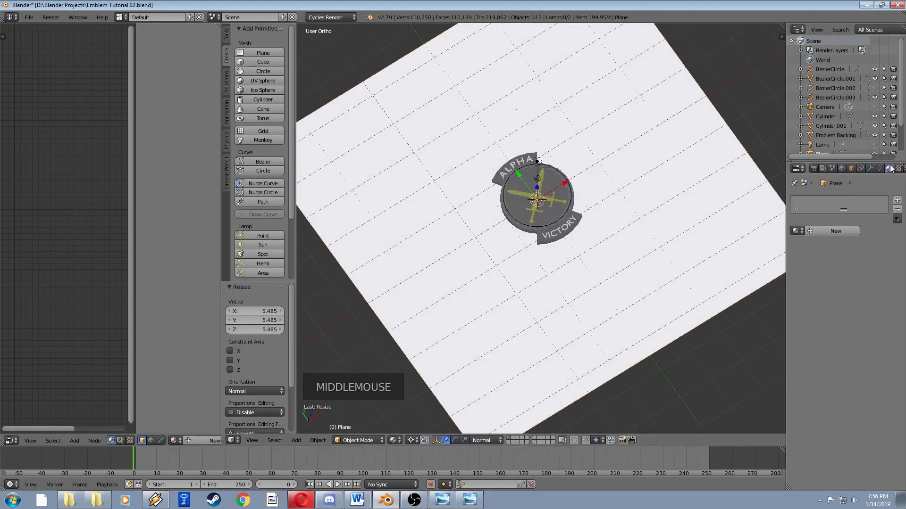
pyautogui.click(820, 230)
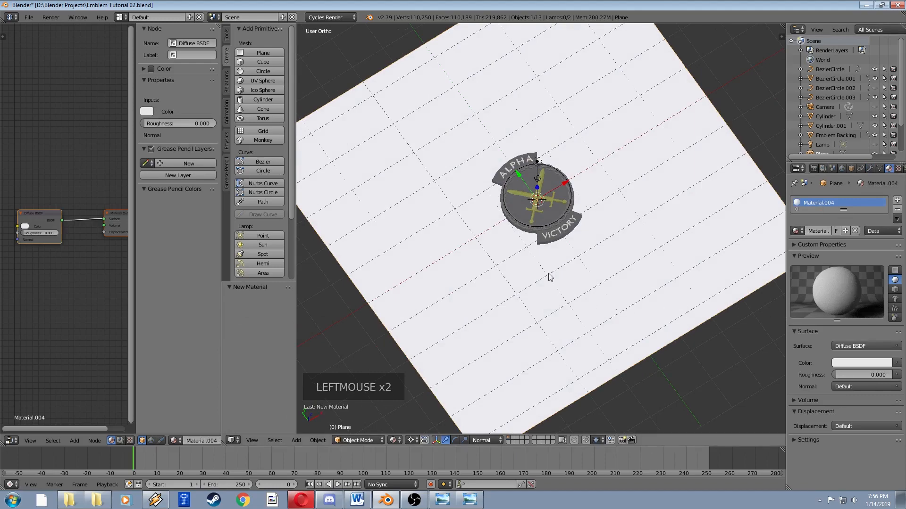
pyautogui.moveTo(571, 262); pyautogui.dragTo(637, 261, button='middle')
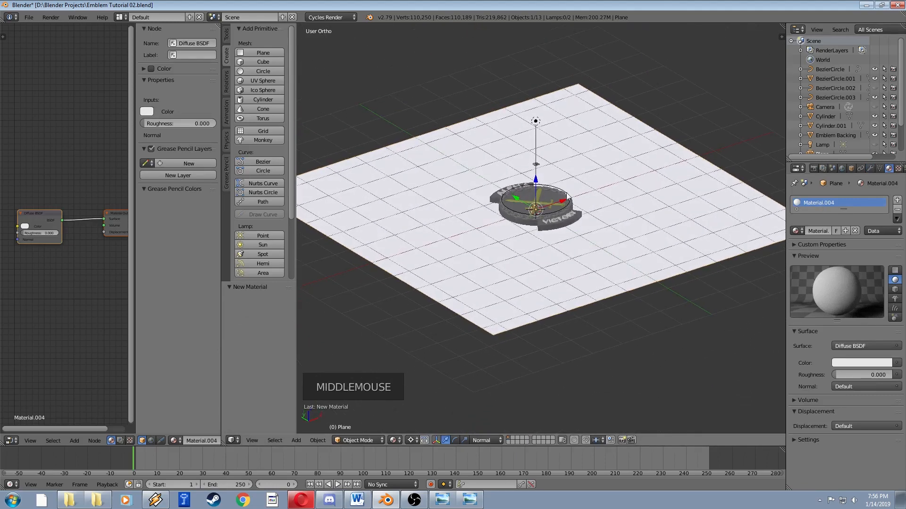
pyautogui.moveTo(566, 193); pyautogui.dragTo(542, 177, button='middle')
# - Add a camera at the emblem's centre and raise it about 4.724 units along the Z axis
pyautogui.scroll(-3, 276, 219)
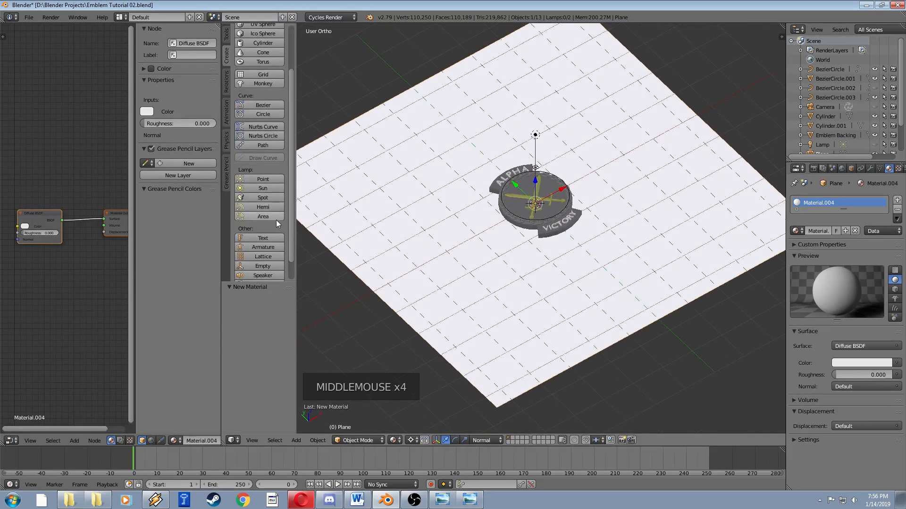
pyautogui.scroll(-2, 266, 237)
pyautogui.click(262, 261)
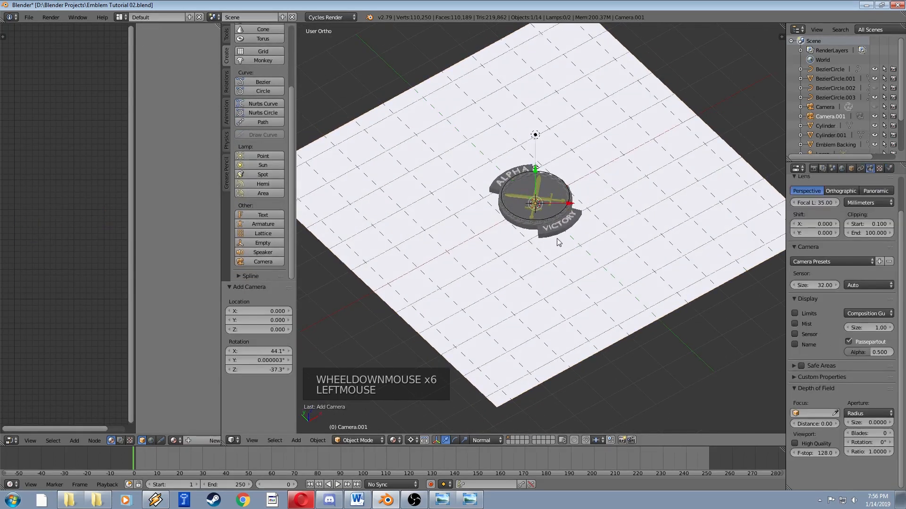
pyautogui.press('g')
pyautogui.press('z')
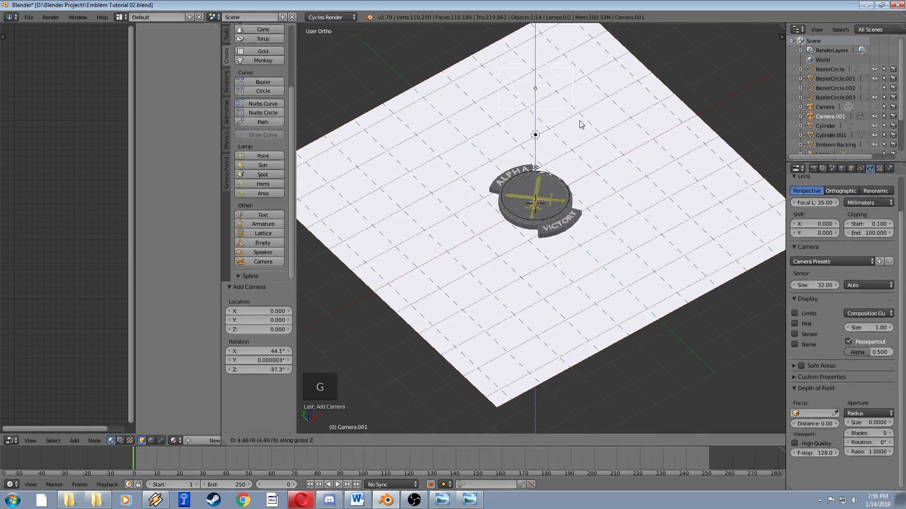
pyautogui.click(581, 121)
# - Show the new camera's transform properties and set its X, Y and Z rotation to 0° so it faces straight down
pyautogui.click(781, 37)
pyautogui.moveTo(571, 155); pyautogui.dragTo(651, 222, button='middle')
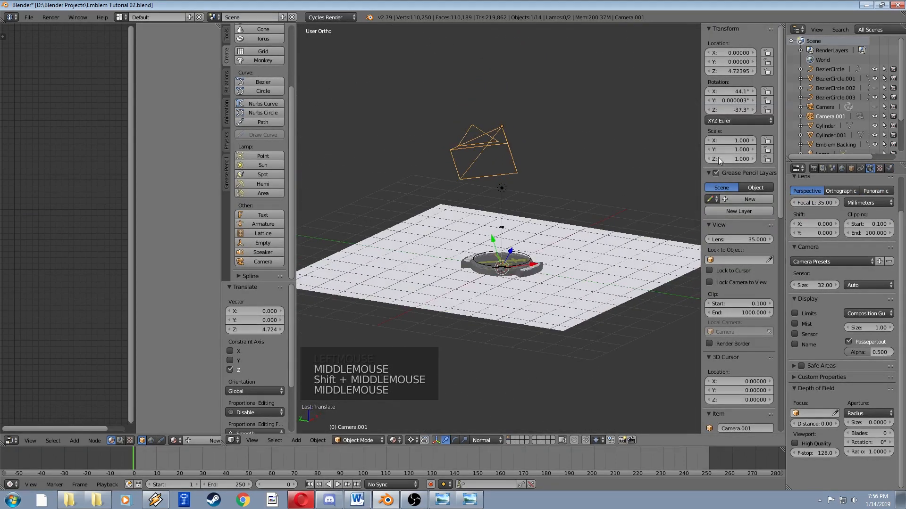
pyautogui.click(730, 91)
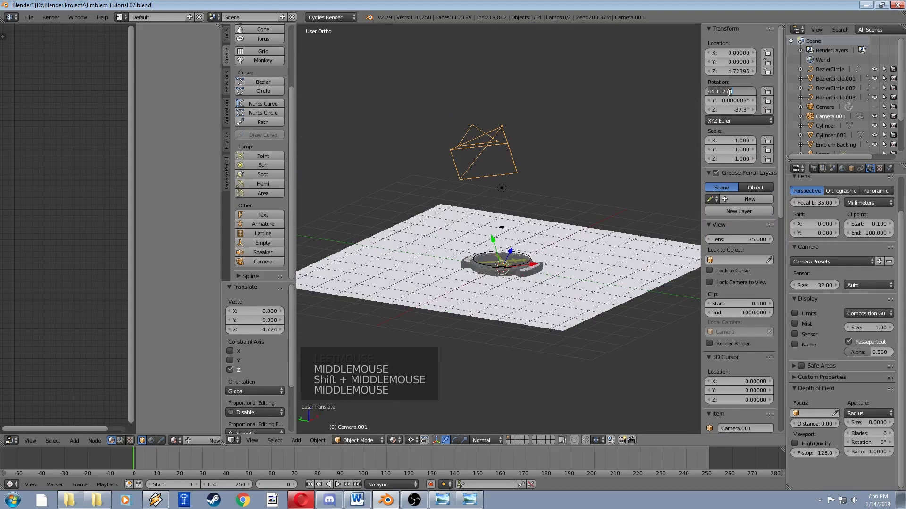
pyautogui.write('0')
pyautogui.press('Tab')
pyautogui.write('0')
pyautogui.press('Tab')
pyautogui.write('0')
pyautogui.press('Tab')
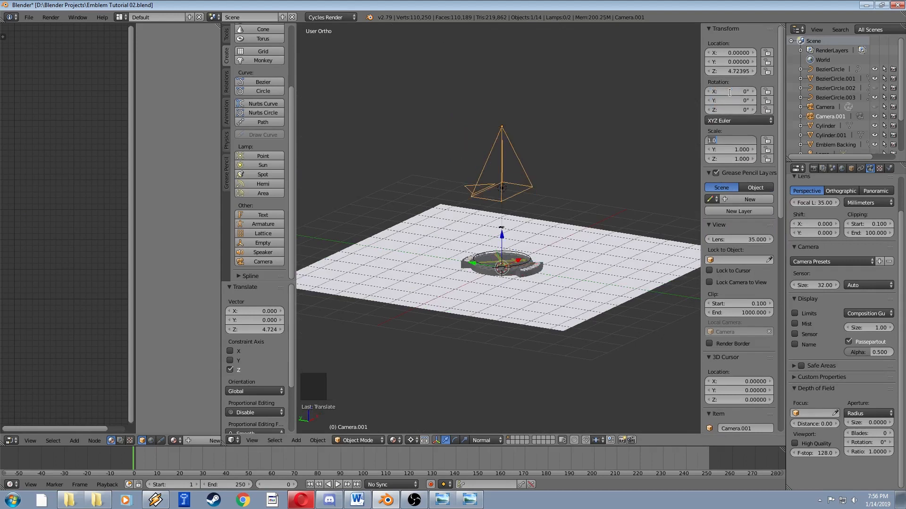
pyautogui.scroll(-1, 503, 134)
pyautogui.scroll(2, 503, 134)
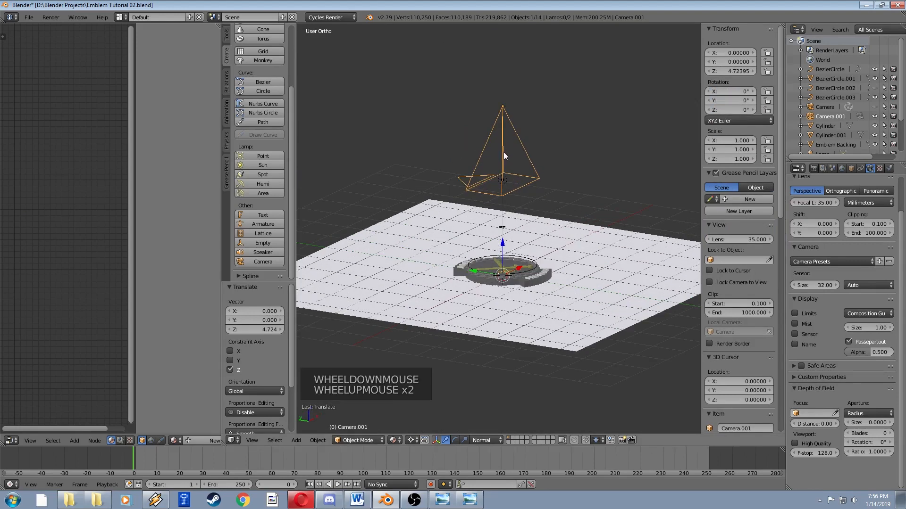
# - Raise the overhead camera along Z to a height of about 6.371 and look through the scene's active camera
pyautogui.moveTo(503, 152)
pyautogui.mouseDown(button='middle')
pyautogui.moveTo(503, 182)
pyautogui.moveTo(508, 162)
pyautogui.mouseUp(button='middle')
pyautogui.press('g')
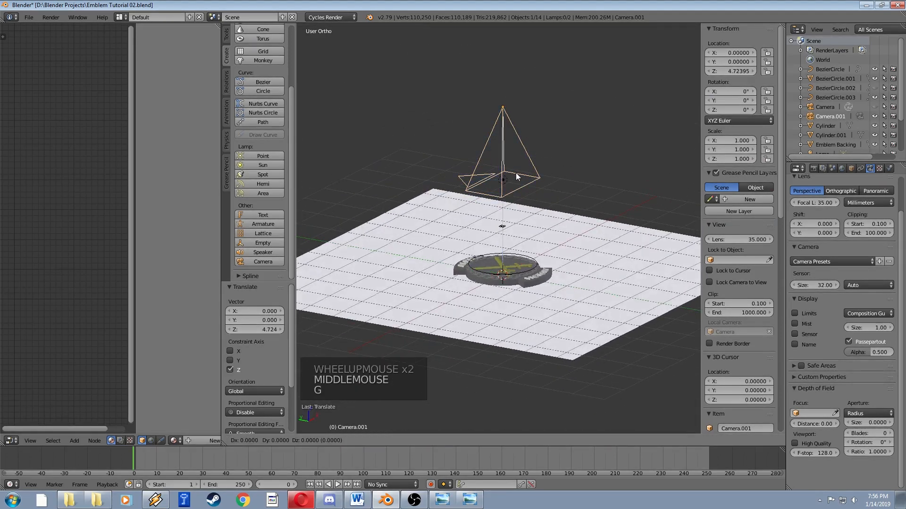
pyautogui.click(528, 119)
pyautogui.moveTo(529, 120); pyautogui.dragTo(528, 176, button='middle')
pyautogui.press('KP_0')
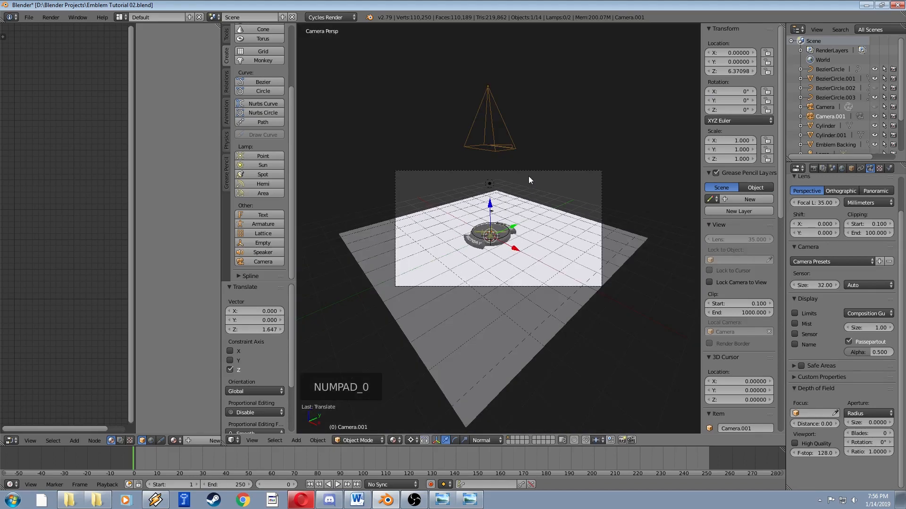
# - Leave the camera view, unhide the original angled camera and delete it
pyautogui.moveTo(492, 200); pyautogui.dragTo(448, 228, button='middle')
pyautogui.scroll(-6, 527, 187)
pyautogui.scroll(6, 529, 196)
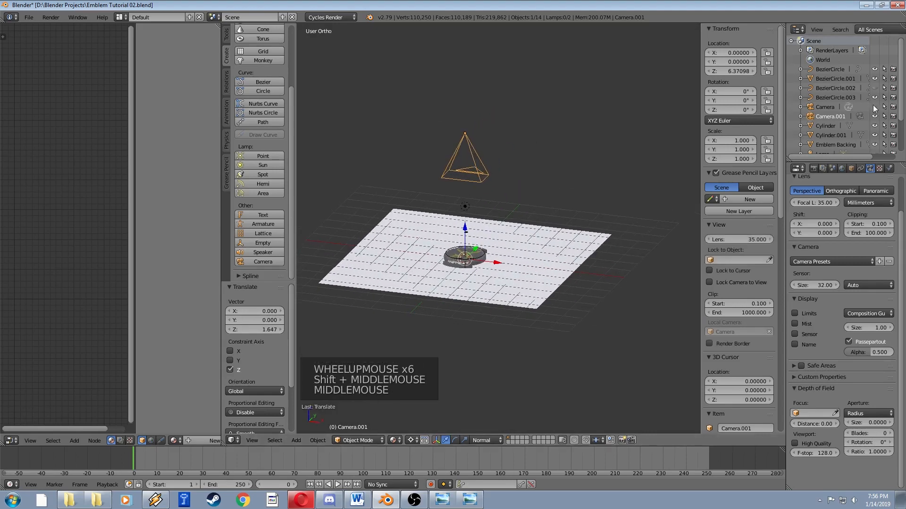
pyautogui.click(874, 107)
pyautogui.moveTo(557, 221); pyautogui.dragTo(423, 273, button='middle')
pyautogui.scroll(1, 549, 237)
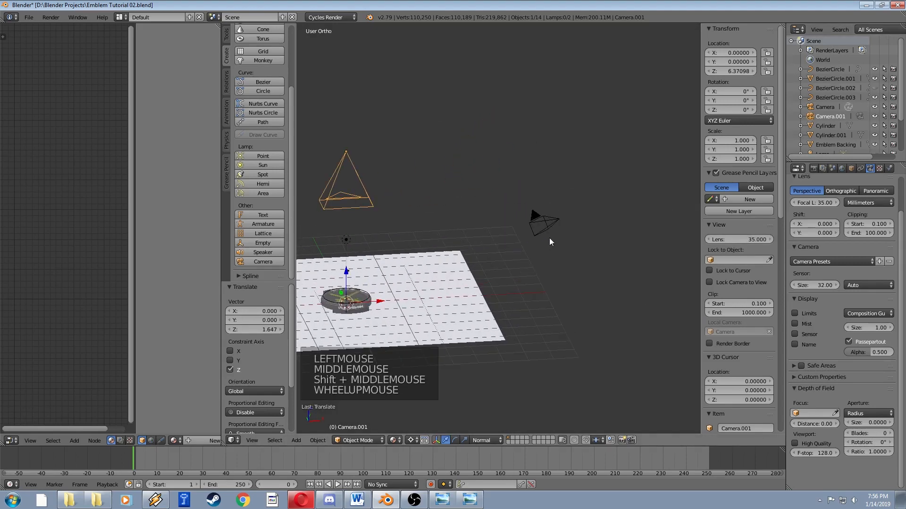
pyautogui.keyDown('shift'); pyautogui.moveTo(549, 238); pyautogui.dragTo(588, 217, button='middle'); pyautogui.keyUp('shift')
pyautogui.rightClick(605, 201)
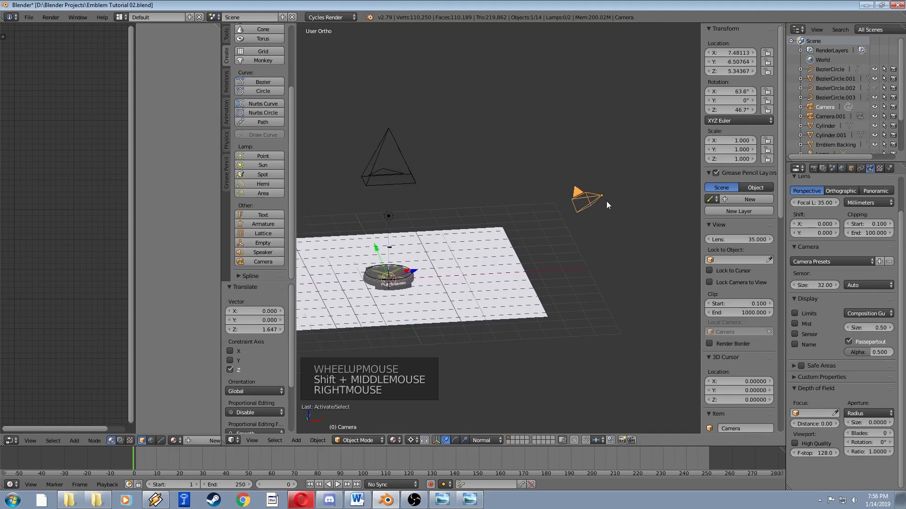
pyautogui.press('x')
pyautogui.click(543, 218)
# - Select the overhead camera, look through it and show the framed emblem in the rendered preview
pyautogui.rightClick(403, 172)
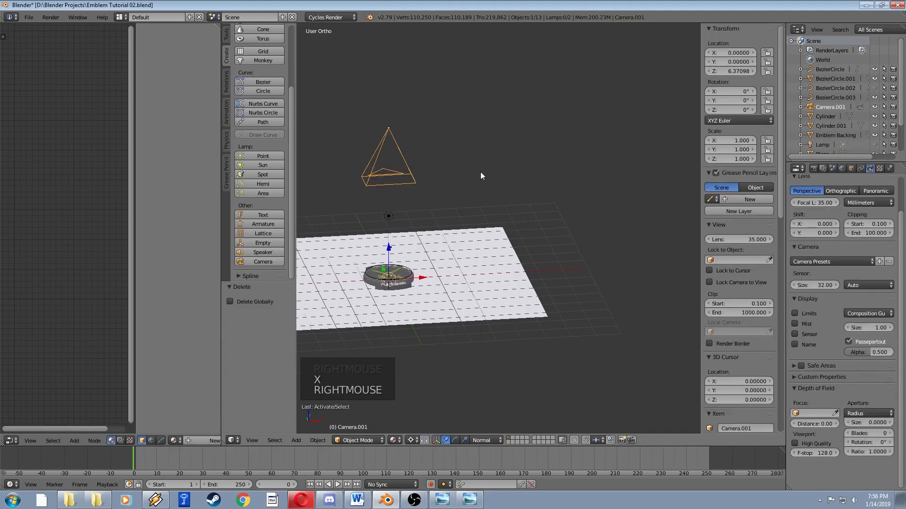
pyautogui.scroll(-1, 469, 171)
pyautogui.press('KP_0')
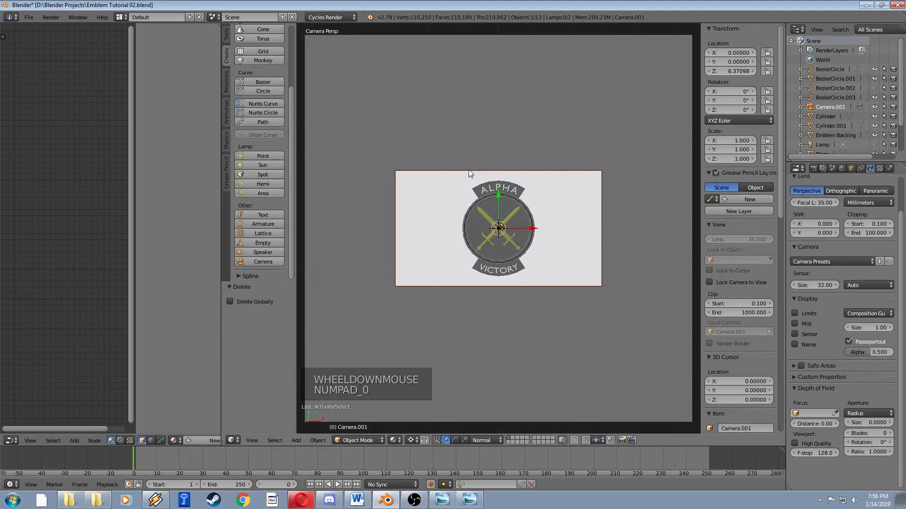
pyautogui.scroll(5, 488, 175)
pyautogui.scroll(-2, 490, 180)
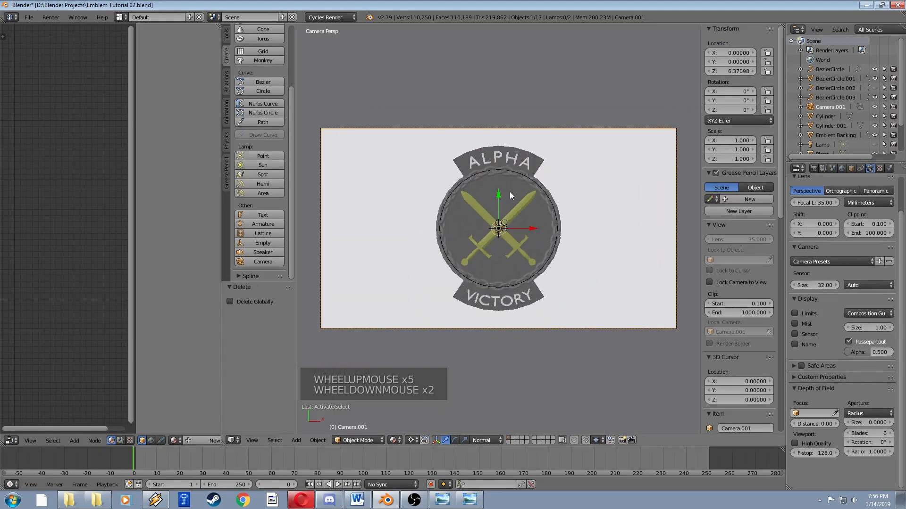
pyautogui.scroll(1, 511, 194)
pyautogui.scroll(-1, 512, 195)
pyautogui.hotkey('shift', 'z')
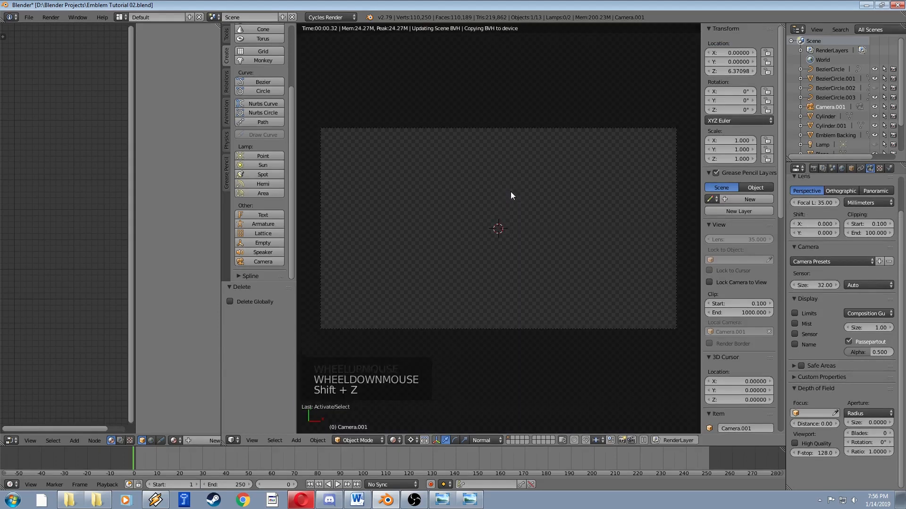
pyautogui.scroll(3, 511, 192)
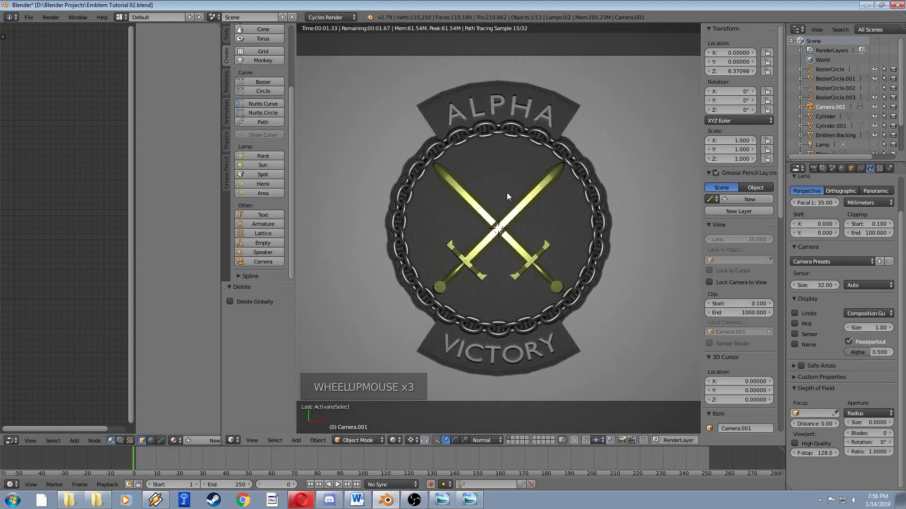
# - Select the newer point lamp centred above the emblem and move it along Y to about 1.424
pyautogui.scroll(-3, 508, 195)
pyautogui.scroll(1, 515, 196)
pyautogui.scroll(-1, 518, 200)
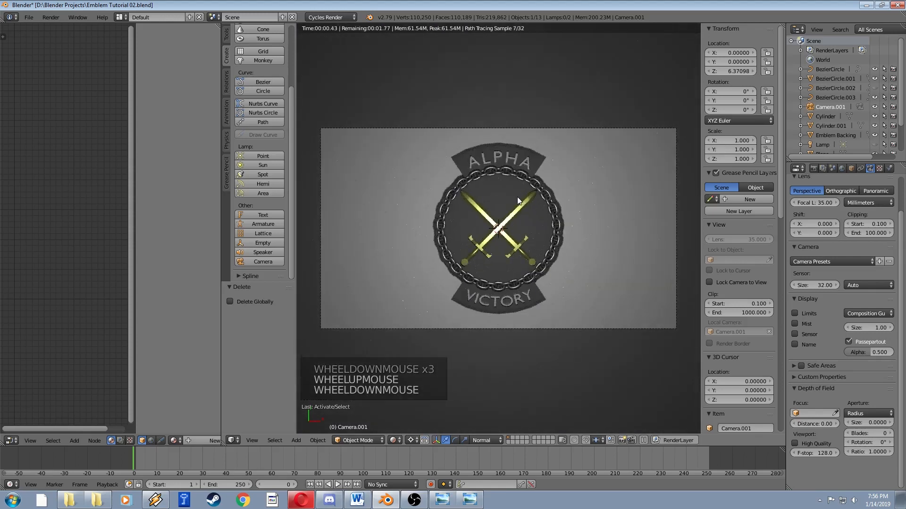
pyautogui.scroll(-3, 829, 139)
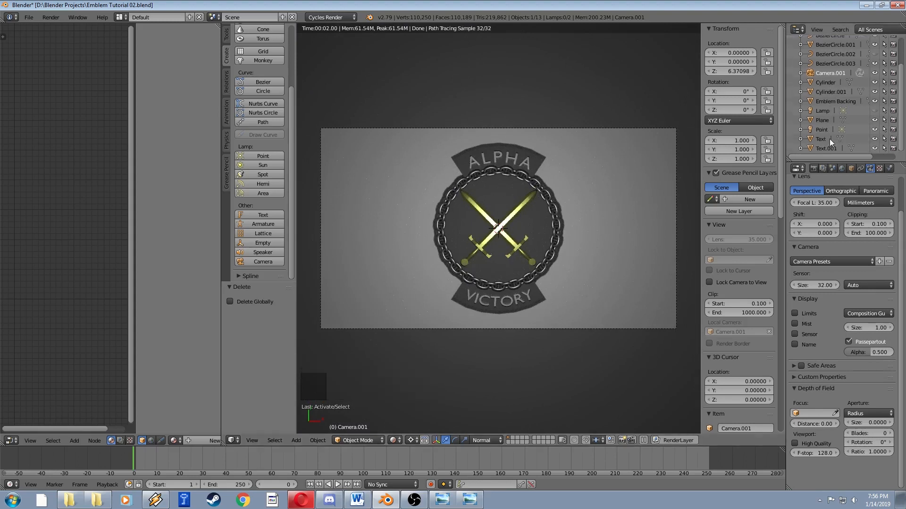
pyautogui.click(821, 111)
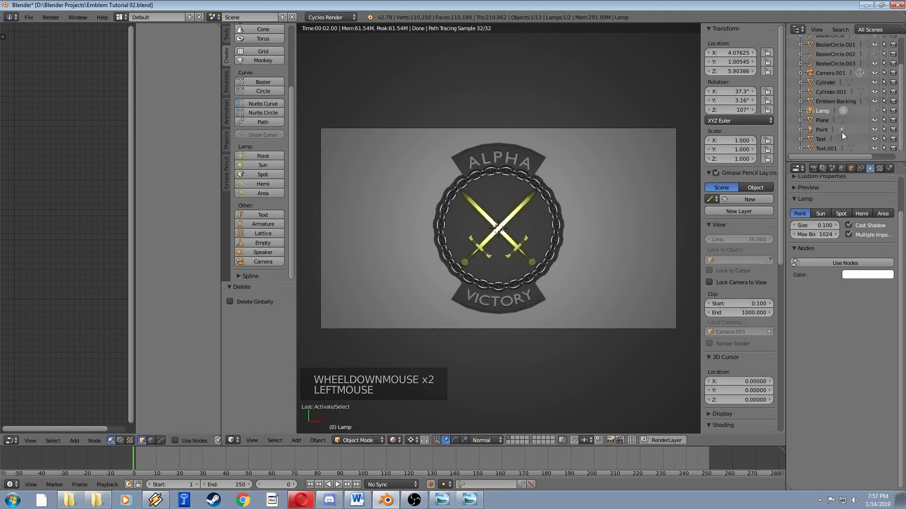
pyautogui.click(821, 129)
pyautogui.press('g')
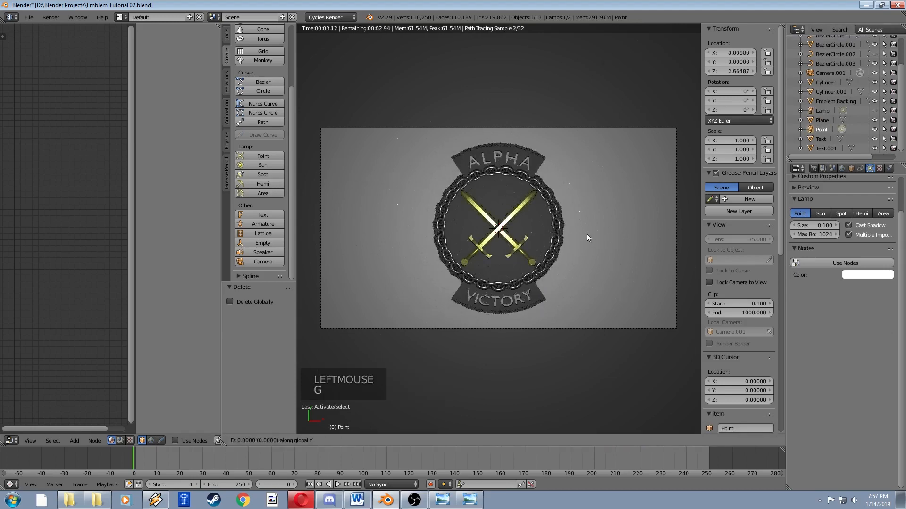
pyautogui.press('y')
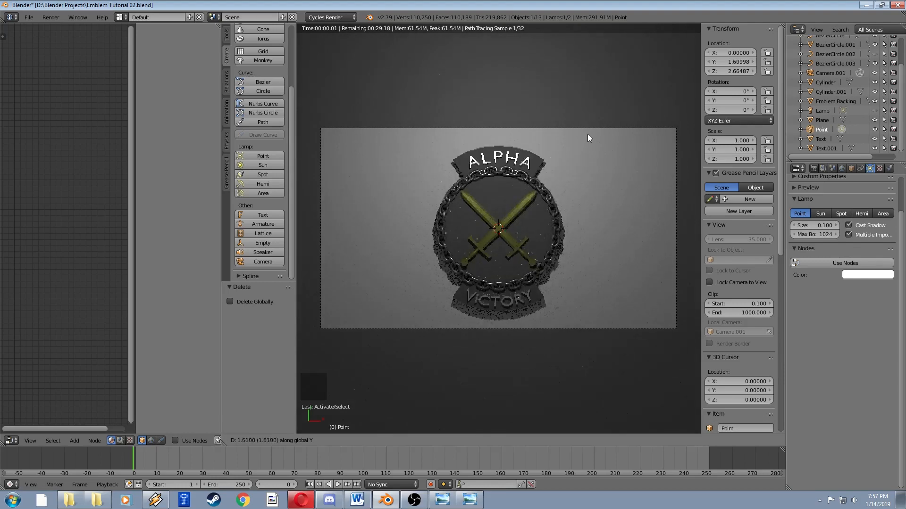
pyautogui.click(587, 148)
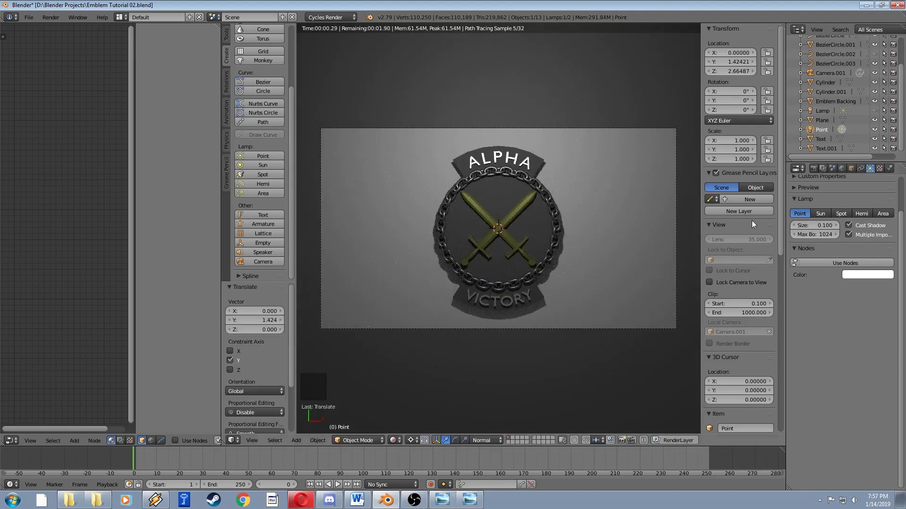
# - Increase the point lamp's size to 0.187
pyautogui.scroll(4, 856, 250)
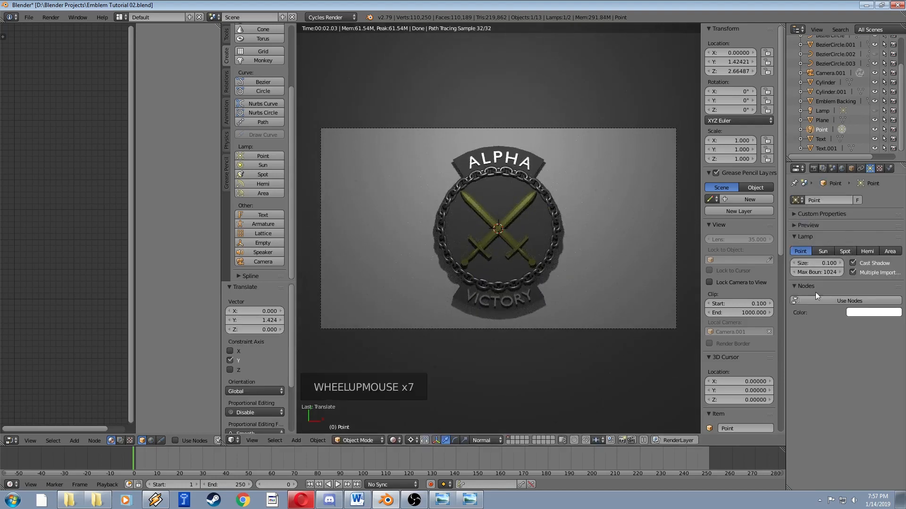
pyautogui.click(838, 262)
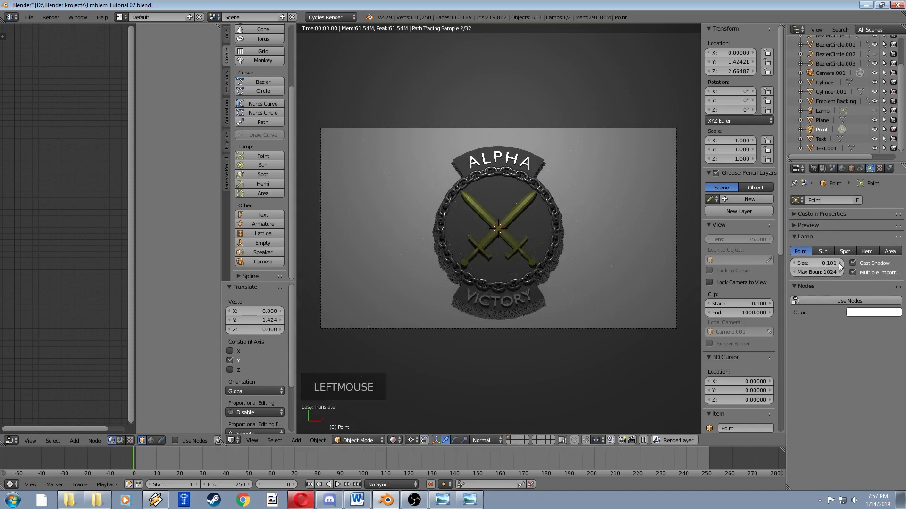
pyautogui.click(838, 263)
pyautogui.click(838, 262)
pyautogui.click(839, 263)
pyautogui.click(838, 263)
pyautogui.click(839, 263)
pyautogui.tripleClick(839, 263)
pyautogui.moveTo(819, 264); pyautogui.dragTo(826, 264)
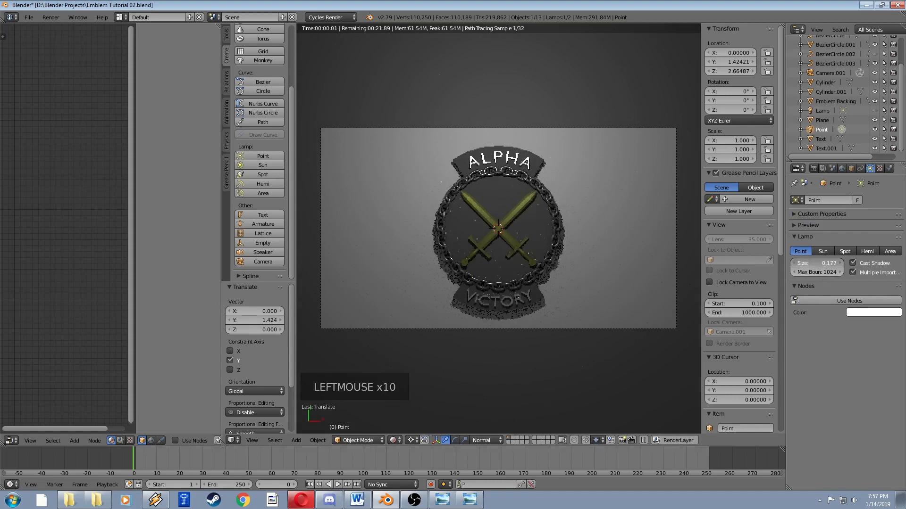
pyautogui.click(840, 262)
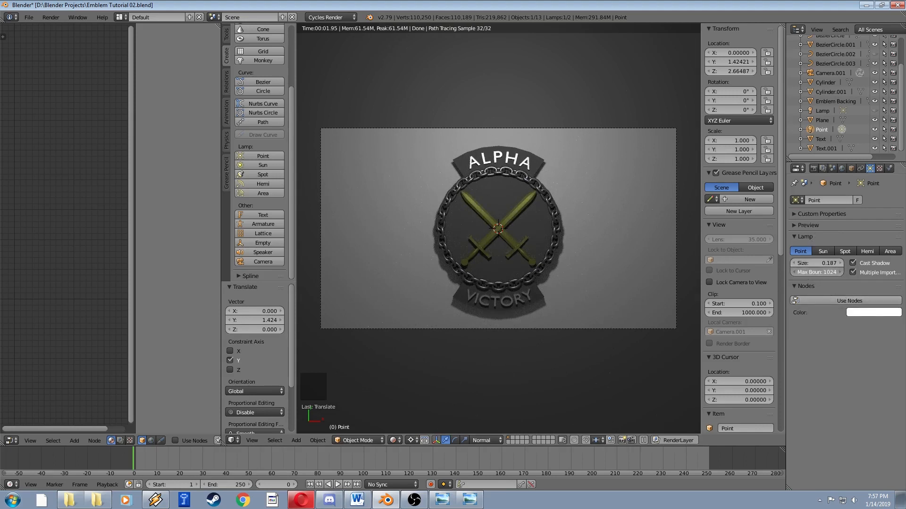
pyautogui.click(803, 272)
pyautogui.press('Return')
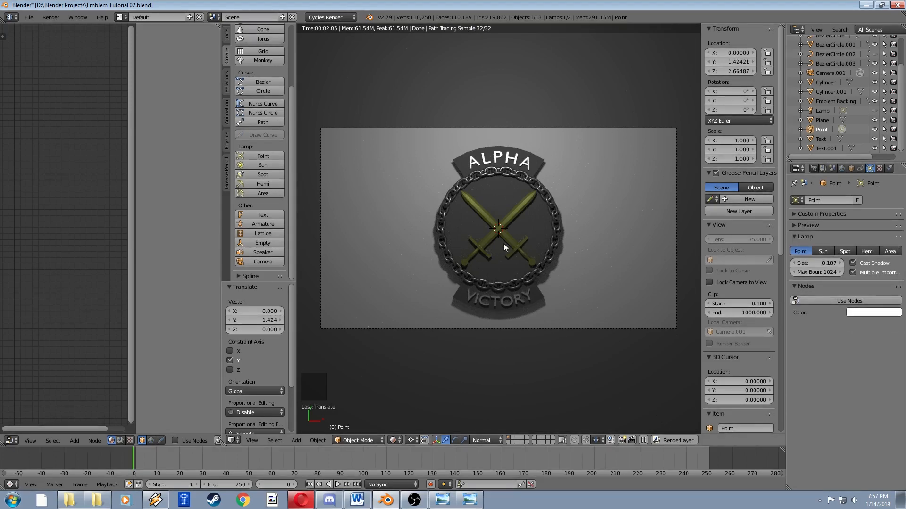
# - Leave the camera view and rendered preview and snap the 3D cursor to the selected point lamp
pyautogui.moveTo(503, 243); pyautogui.dragTo(548, 200, button='middle')
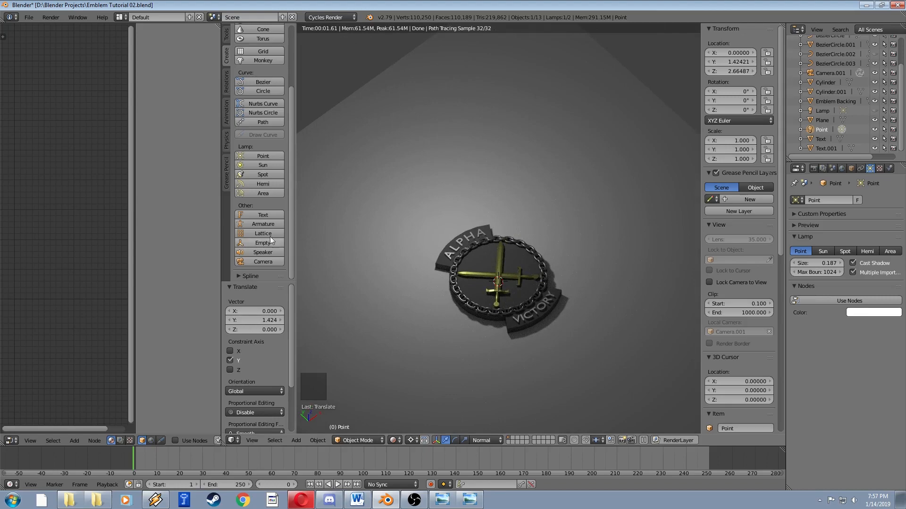
pyautogui.hotkey('shift', 'z')
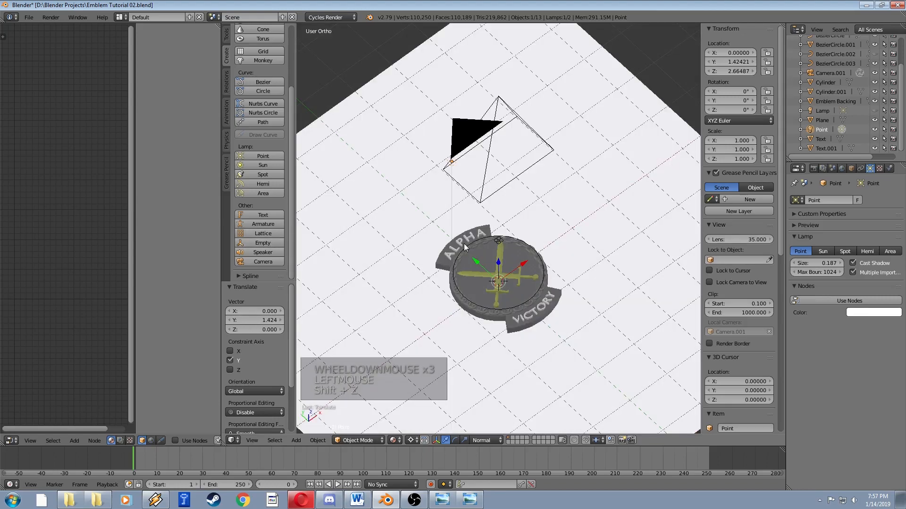
pyautogui.moveTo(466, 243); pyautogui.dragTo(473, 175, button='middle')
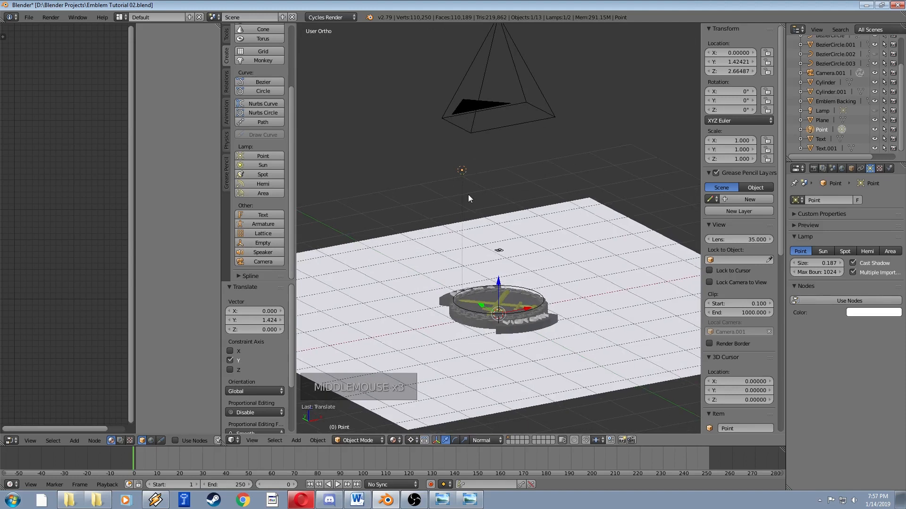
pyautogui.hotkey('shift', 's')
pyautogui.hotkey('shift', 's')
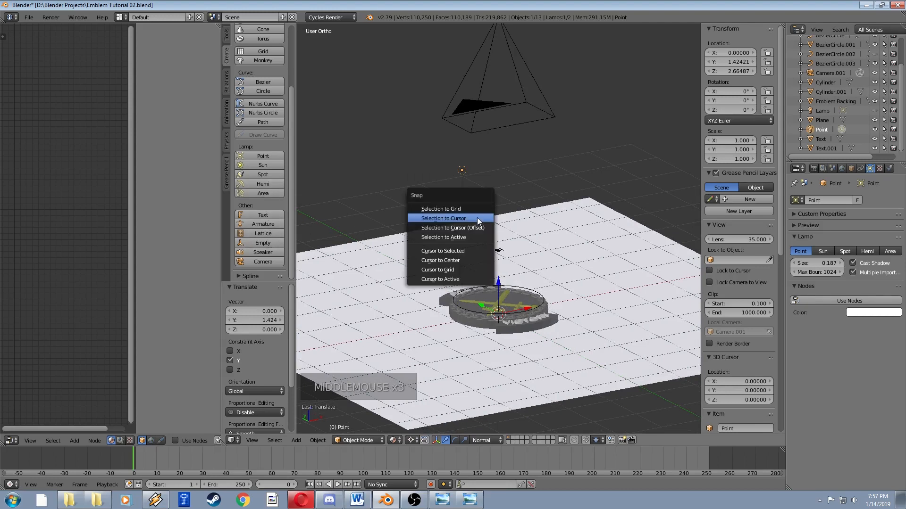
pyautogui.click(470, 251)
# - Add a plane at the 3D cursor and raise it along Z to a height of about 6.39, above the camera
pyautogui.scroll(5, 248, 138)
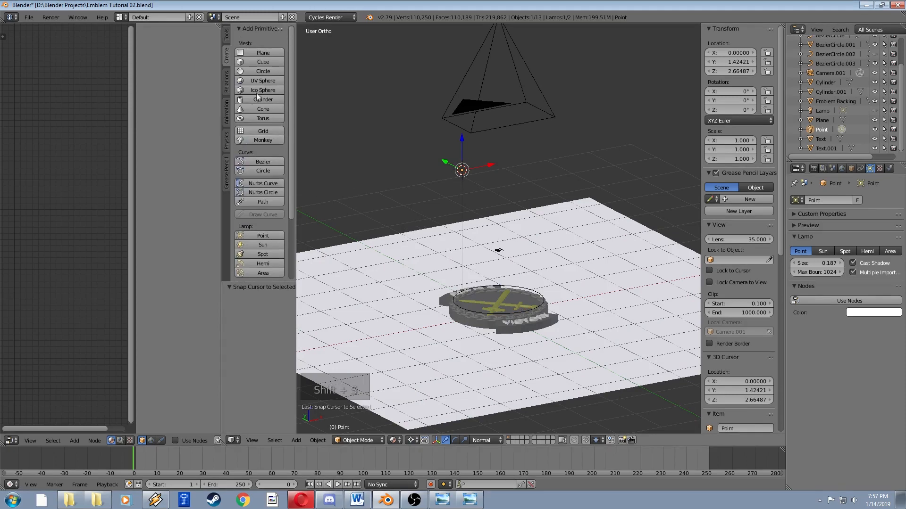
pyautogui.click(265, 52)
pyautogui.moveTo(530, 219); pyautogui.dragTo(528, 231, button='middle')
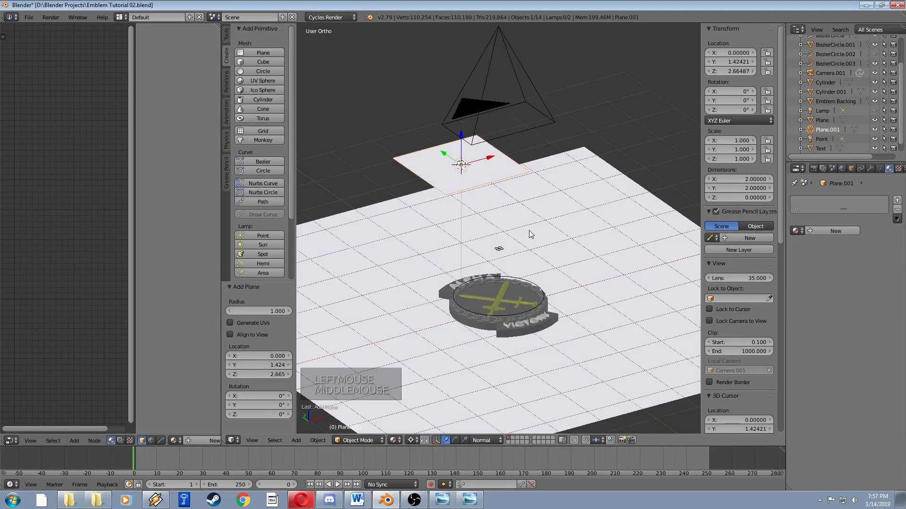
pyautogui.press('g')
pyautogui.press('z')
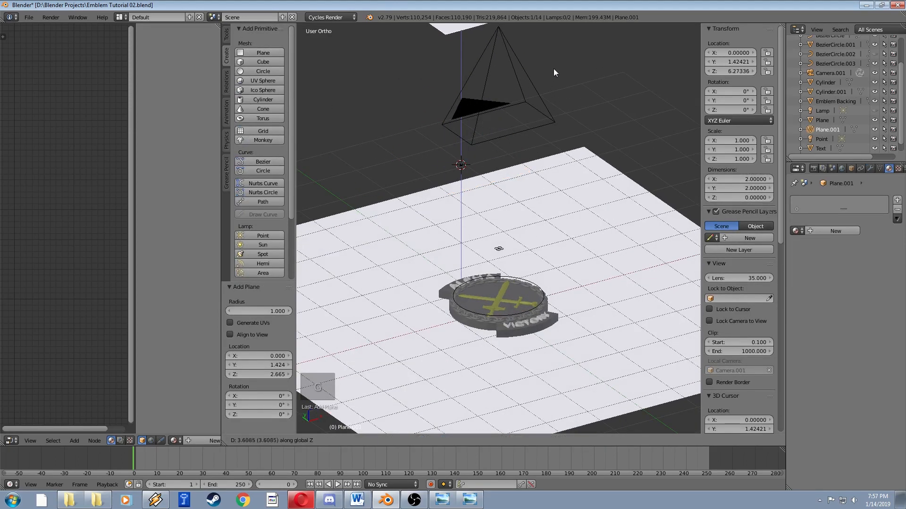
pyautogui.click(542, 114)
pyautogui.keyDown('shift'); pyautogui.moveTo(541, 118); pyautogui.dragTo(528, 176, button='middle'); pyautogui.keyUp('shift')
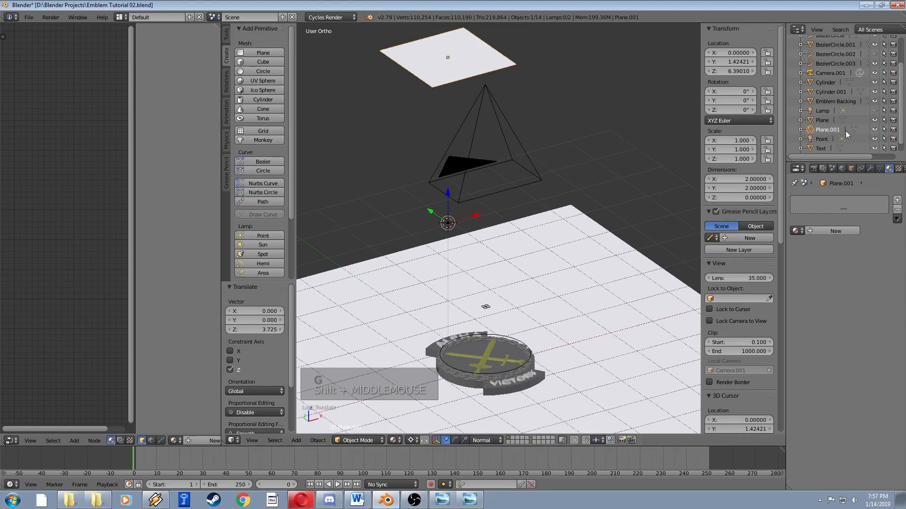
# - Delete the point lamp located beneath the raised plane
pyautogui.click(822, 140)
pyautogui.press('x')
pyautogui.click(554, 228)
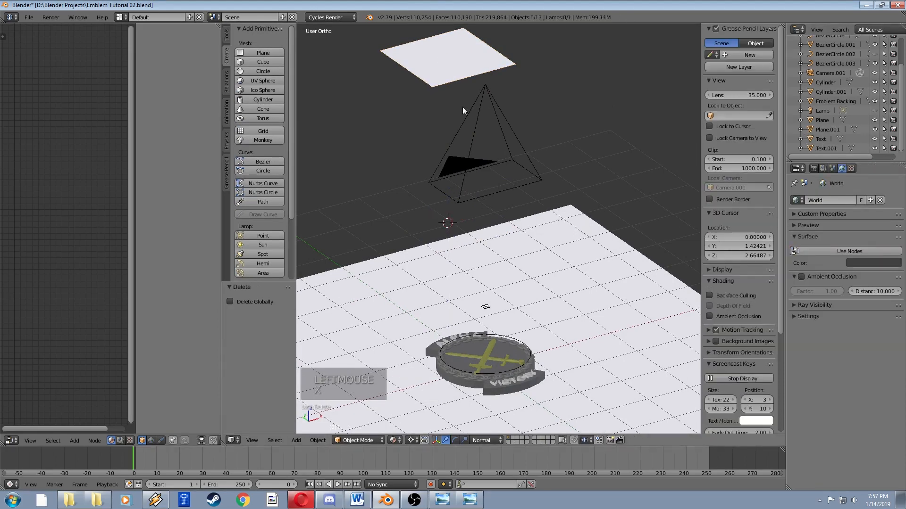
# - Select the raised plane, give it a new material and name the material Light 1
pyautogui.rightClick(447, 87)
pyautogui.click(836, 231)
pyautogui.click(811, 208)
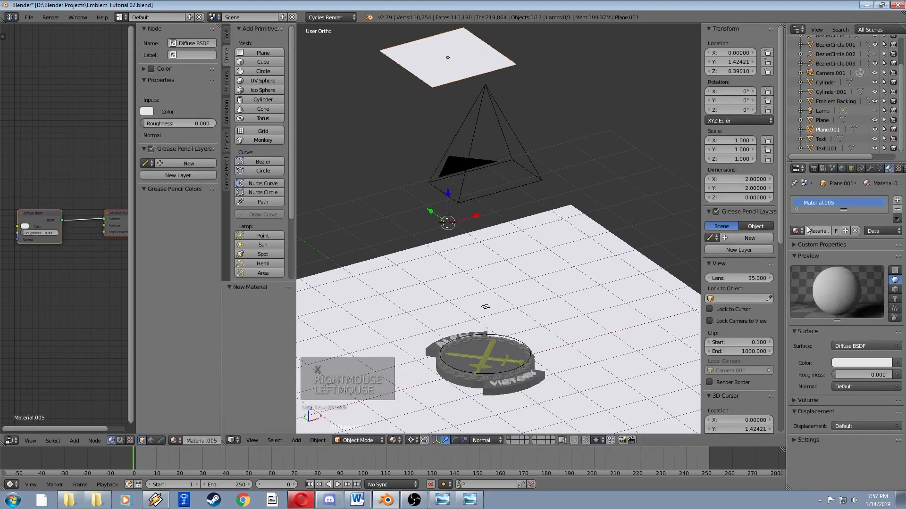
pyautogui.doubleClick(810, 205)
pyautogui.write('L')
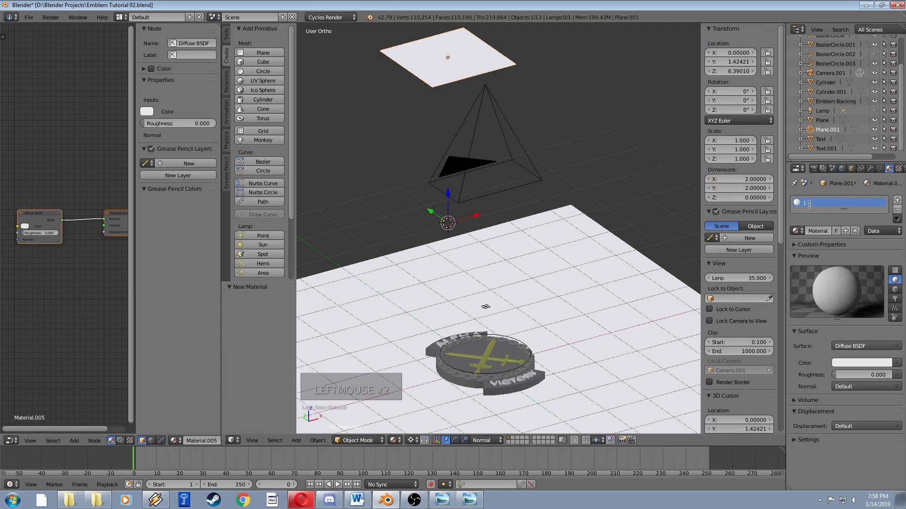
pyautogui.write('ight 1')
pyautogui.press('Return')
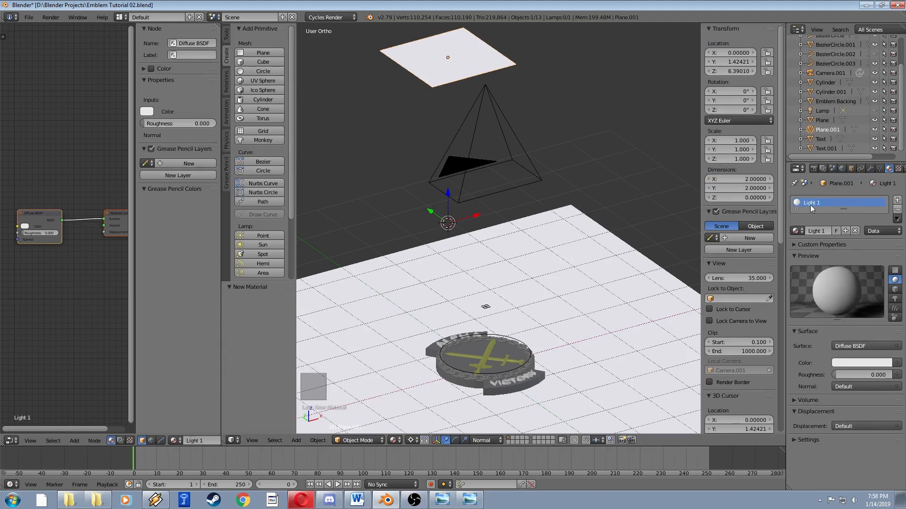
# - Change the Light 1 material's surface to Emission and set its strength to 10
pyautogui.click(855, 349)
pyautogui.click(788, 190)
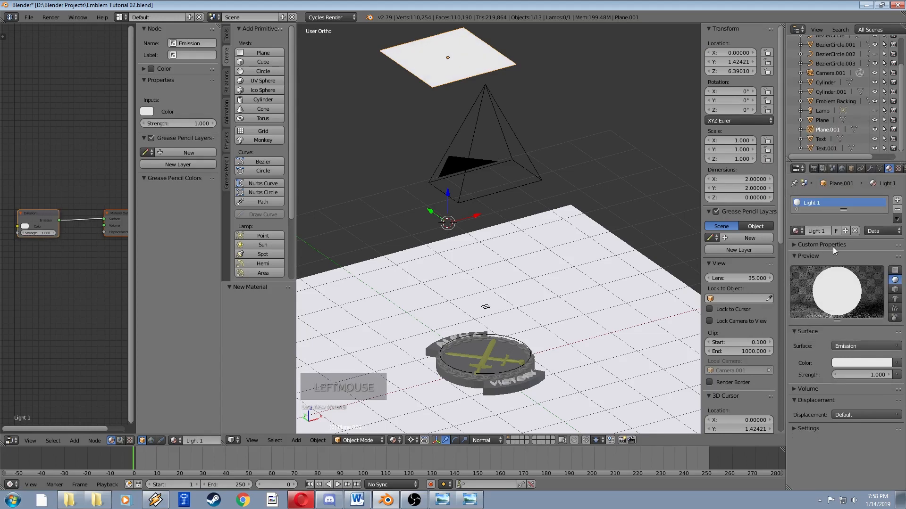
pyautogui.click(875, 374)
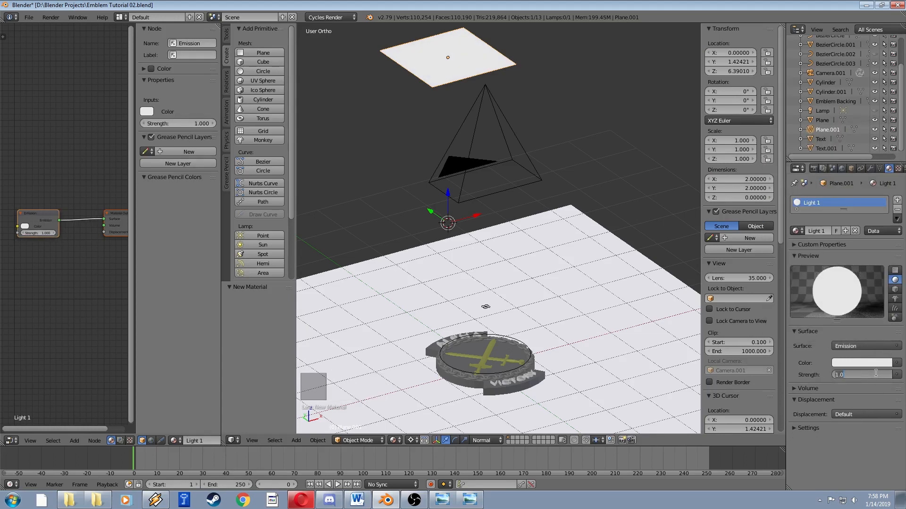
pyautogui.write('10')
pyautogui.press('Return')
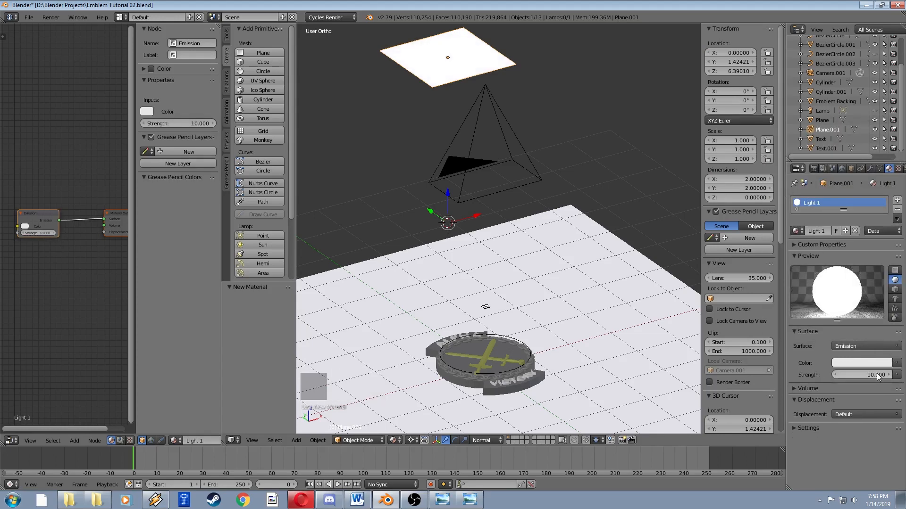
# - Examine the emission plane's lighting in the rendered preview, through the camera and from an angled view
pyautogui.press('KP_Decimal')
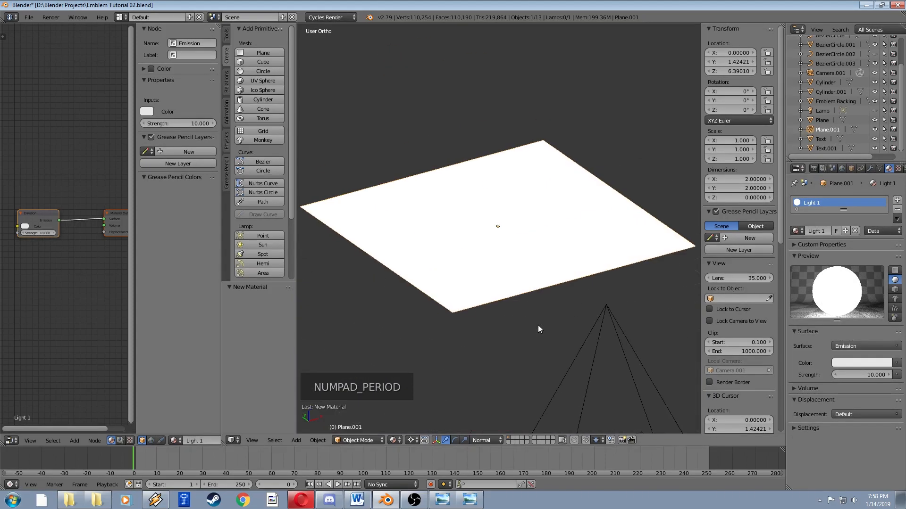
pyautogui.press('KP_0')
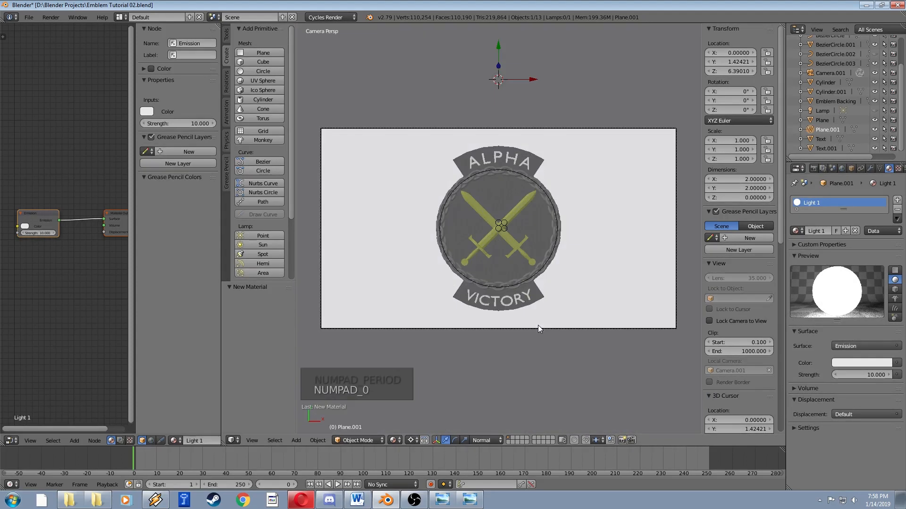
pyautogui.hotkey('shift', 'z')
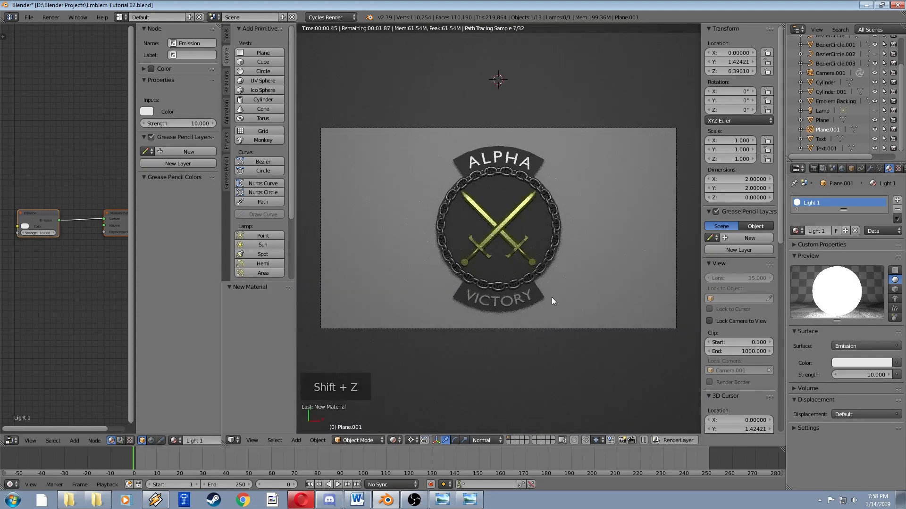
pyautogui.moveTo(541, 216); pyautogui.dragTo(544, 156, button='middle')
pyautogui.scroll(-8, 541, 155)
pyautogui.scroll(-1, 542, 156)
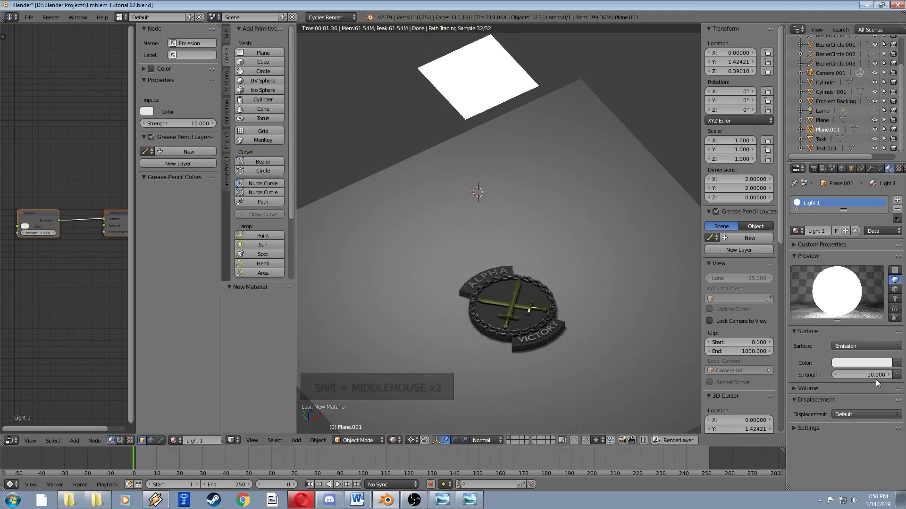
# - Set the Light 1 emission strength to 20
pyautogui.click(861, 375)
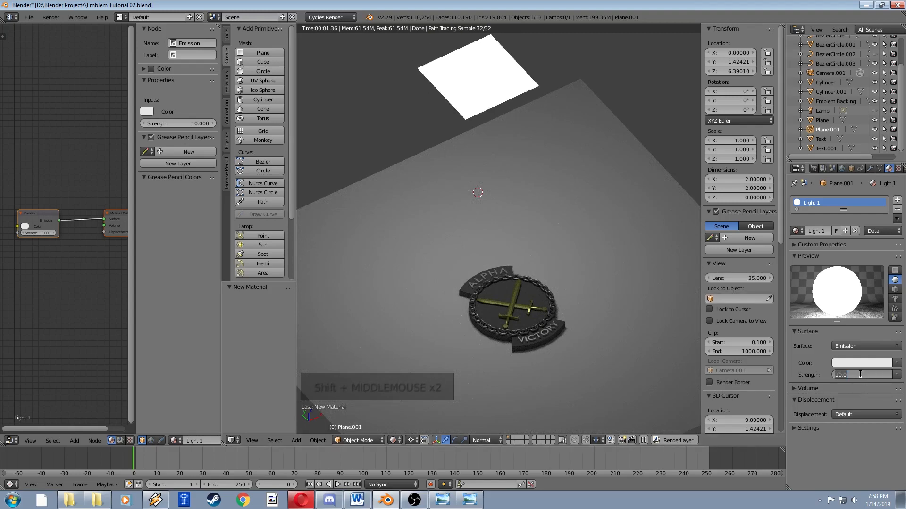
pyautogui.write('20')
pyautogui.press('Return')
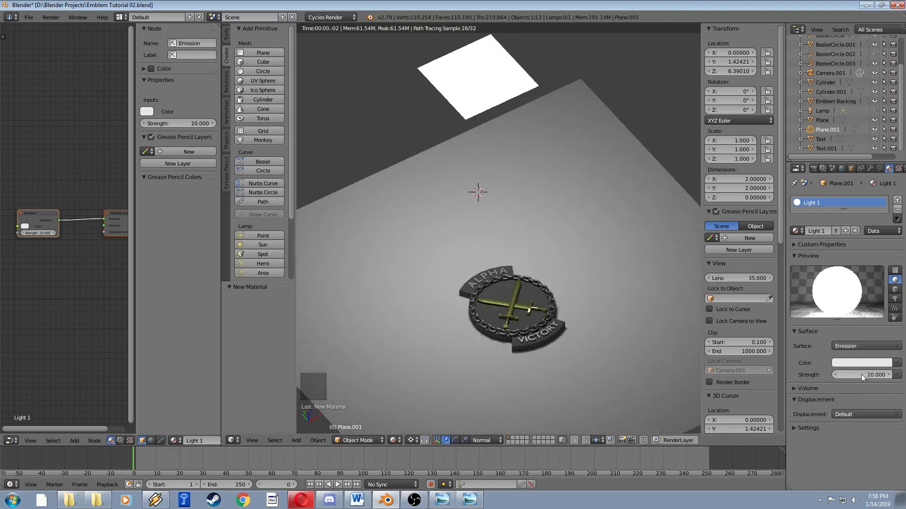
# - Select the light plane and scale it up about the 3D cursor by a factor of about 1.568
pyautogui.rightClick(488, 96)
pyautogui.press('s')
pyautogui.press('s')
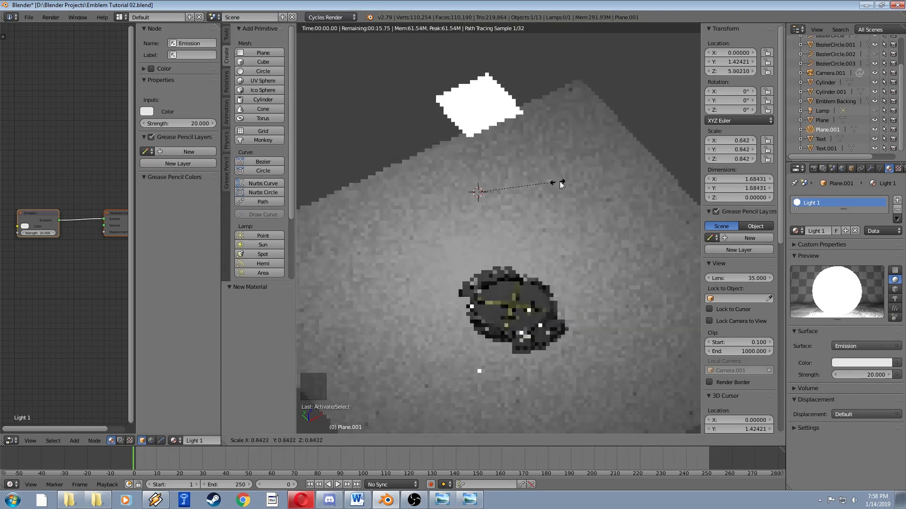
pyautogui.click(621, 179)
# - Change the pivot point to Median Point and look at the rendered emblem through the camera
pyautogui.click(400, 430)
pyautogui.click(410, 440)
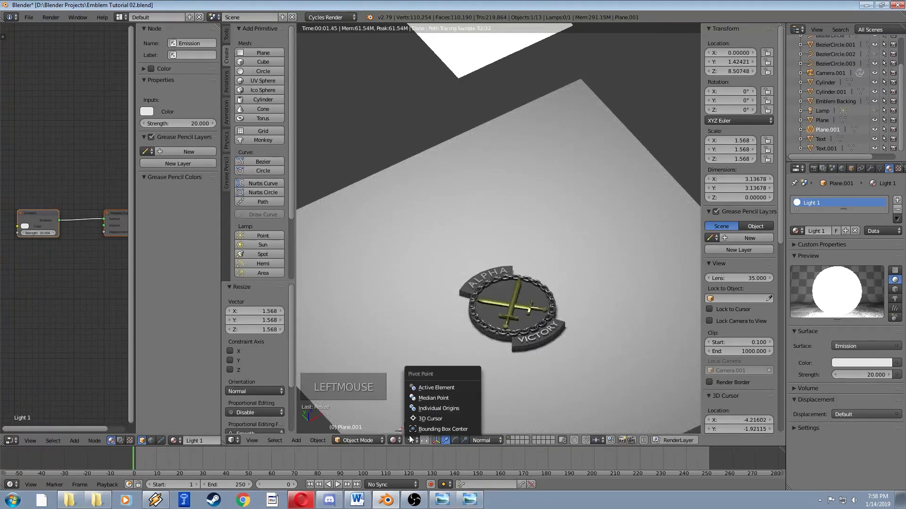
pyautogui.click(425, 398)
pyautogui.moveTo(500, 282); pyautogui.dragTo(489, 305, button='middle')
pyautogui.press('KP_0')
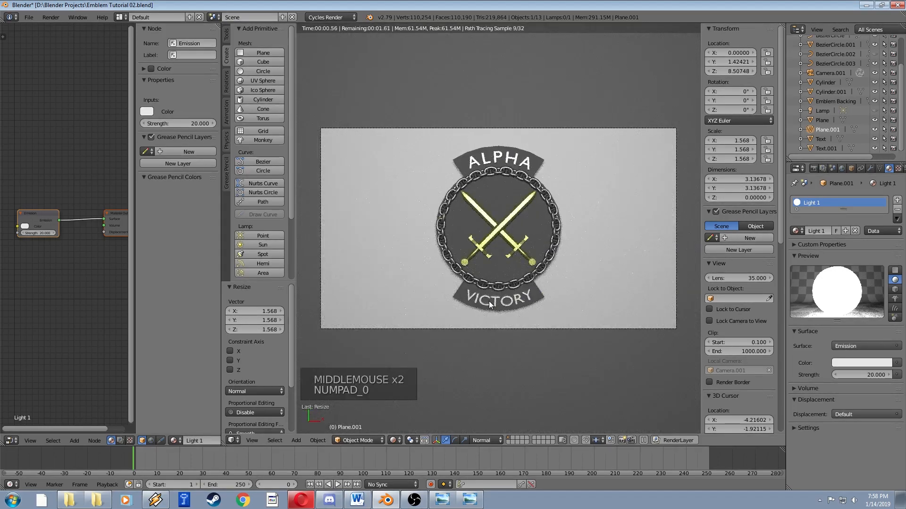
# - Examine the rendered emblem's lighting and shadows through the camera and from an angled close-up
pyautogui.scroll(2, 537, 240)
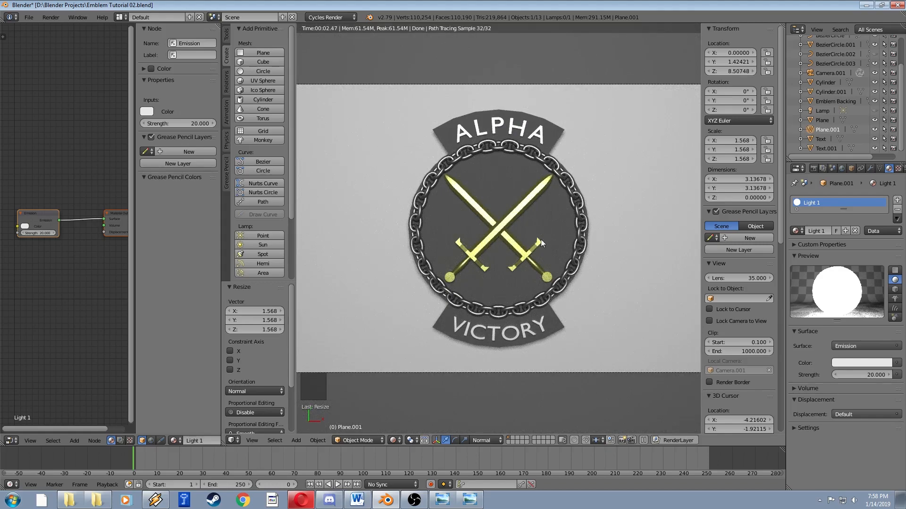
pyautogui.scroll(-3, 540, 239)
pyautogui.moveTo(540, 240); pyautogui.dragTo(505, 219, button='middle')
pyautogui.scroll(-3, 514, 235)
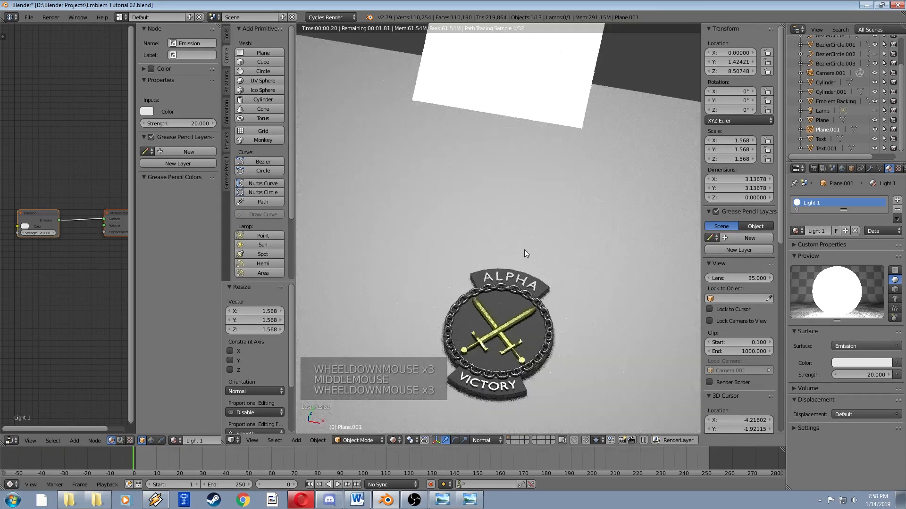
pyautogui.keyDown('shift'); pyautogui.moveTo(524, 250); pyautogui.dragTo(517, 245, button='middle'); pyautogui.keyUp('shift')
pyautogui.scroll(3, 514, 242)
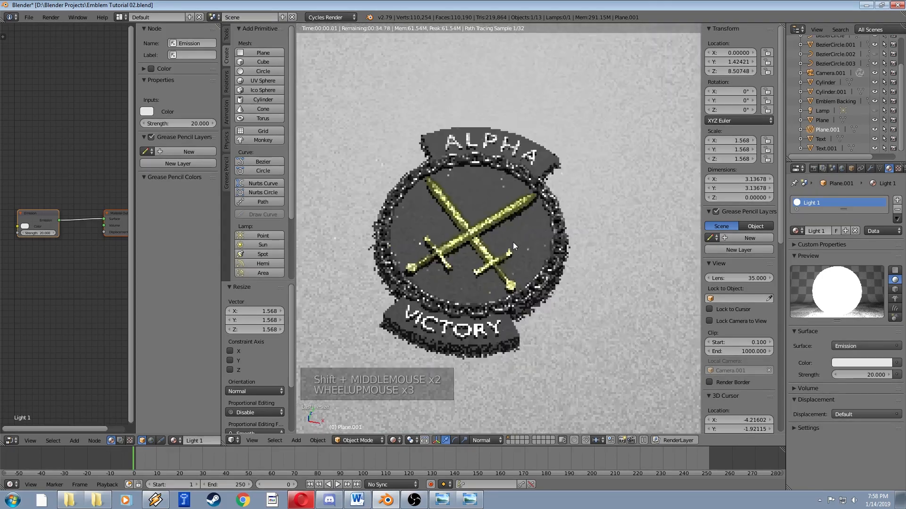
pyautogui.scroll(-2, 513, 242)
pyautogui.scroll(1, 523, 248)
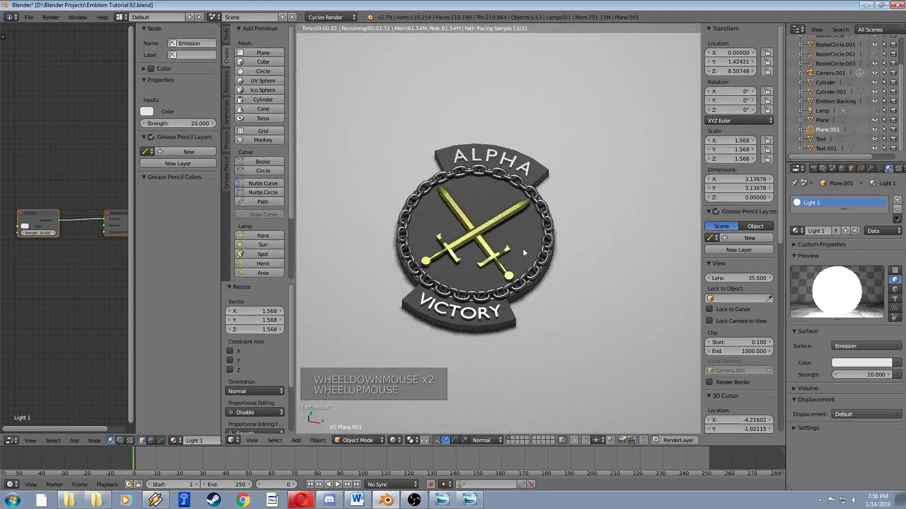
pyautogui.scroll(3, 523, 248)
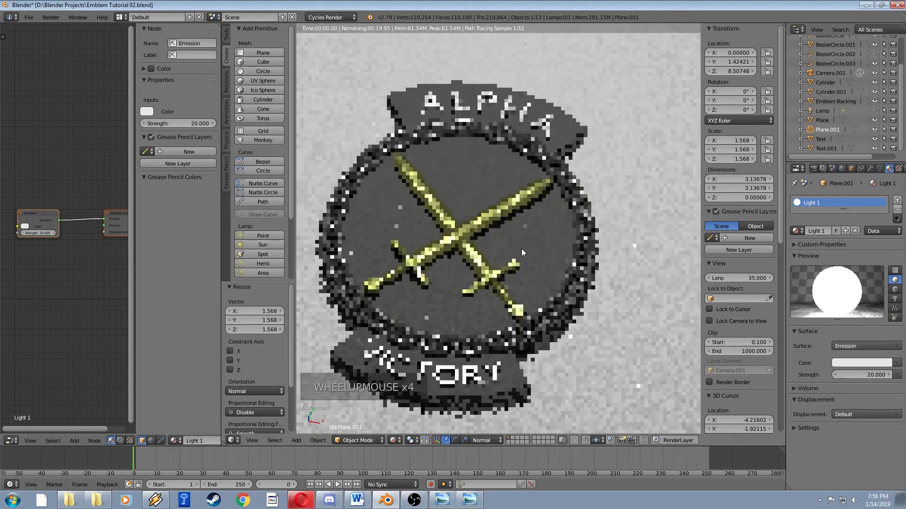
pyautogui.keyDown('shift'); pyautogui.moveTo(522, 248); pyautogui.dragTo(543, 232, button='middle'); pyautogui.keyUp('shift')
pyautogui.scroll(-1, 543, 230)
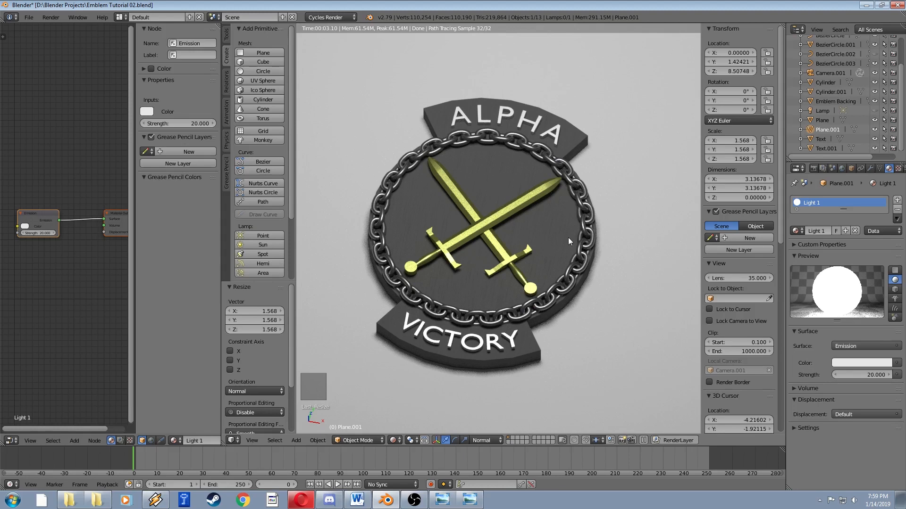
# - Return to the camera view and set the render resolution scale to 100% in the render settings
pyautogui.click(813, 168)
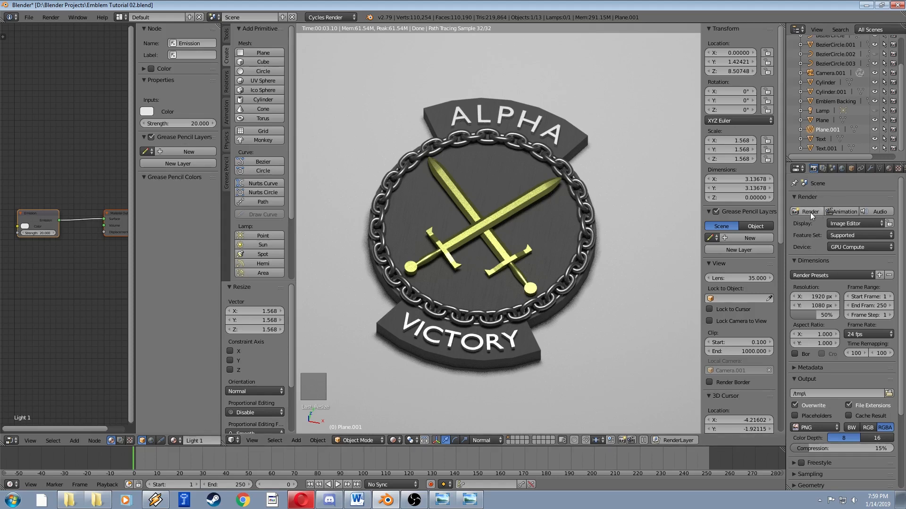
pyautogui.press('KP_0')
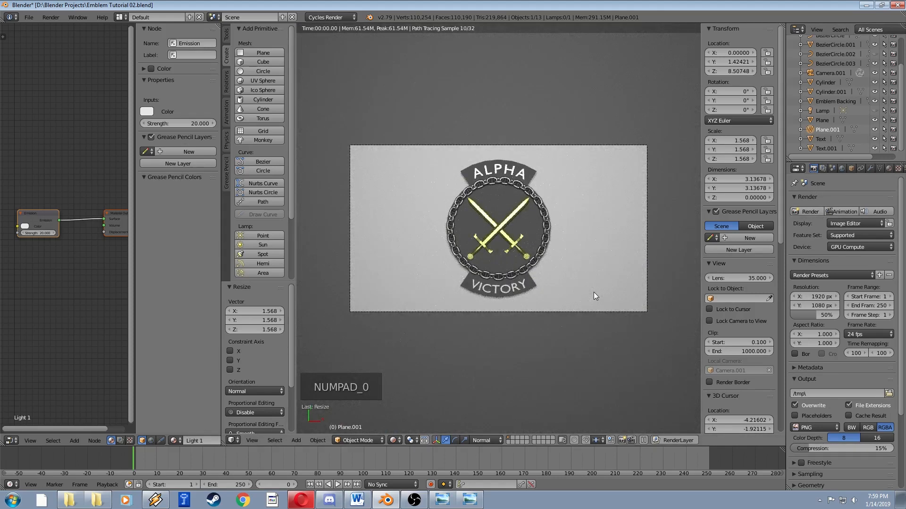
pyautogui.scroll(1, 565, 295)
pyautogui.scroll(1, 563, 283)
pyautogui.scroll(-1, 563, 283)
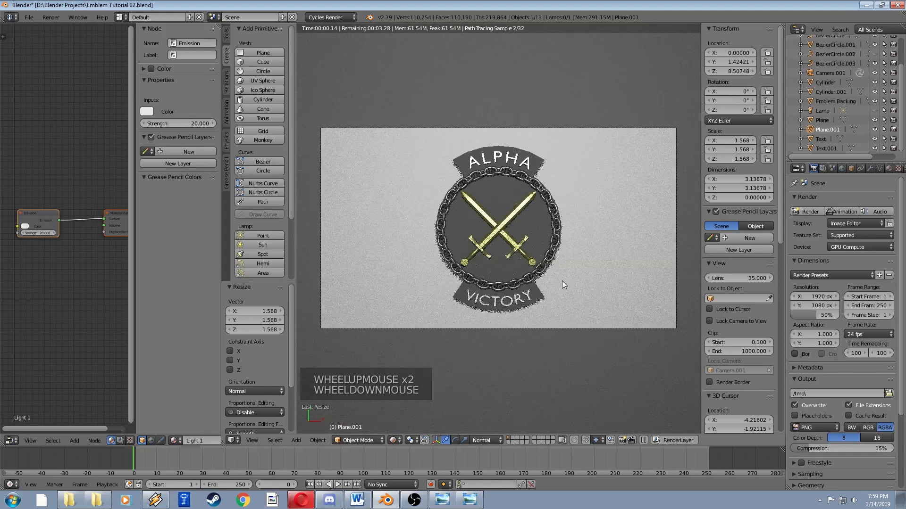
pyautogui.scroll(1, 561, 281)
pyautogui.scroll(-1, 563, 283)
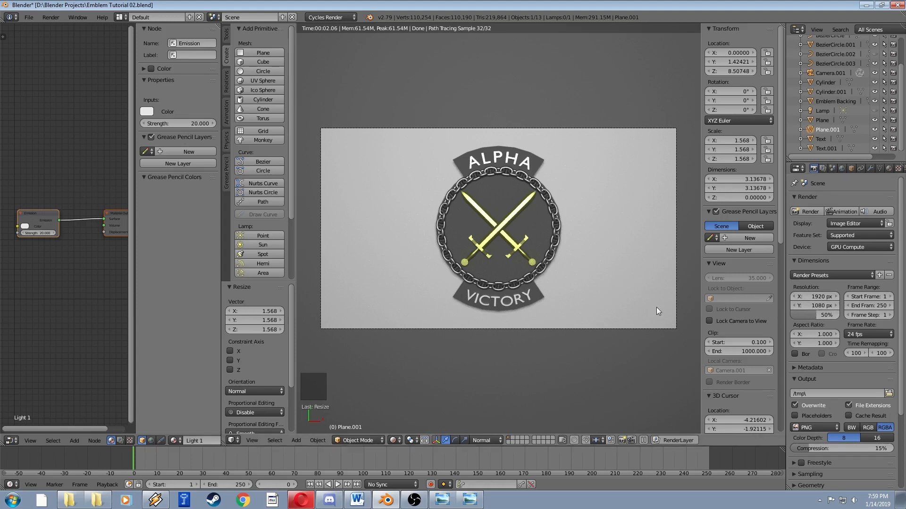
pyautogui.moveTo(816, 315); pyautogui.dragTo(842, 317)
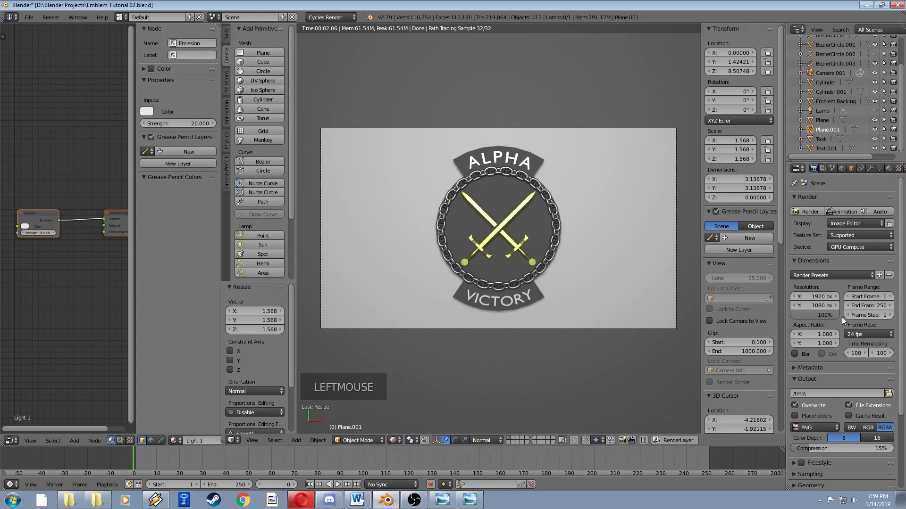
# - Expand the Sampling settings of the Cycles render
pyautogui.scroll(-5, 829, 325)
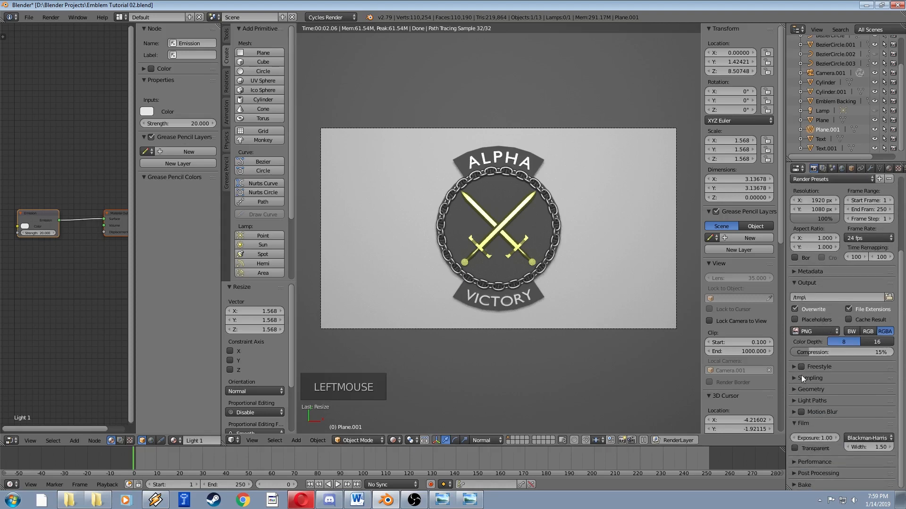
pyautogui.scroll(3, 801, 376)
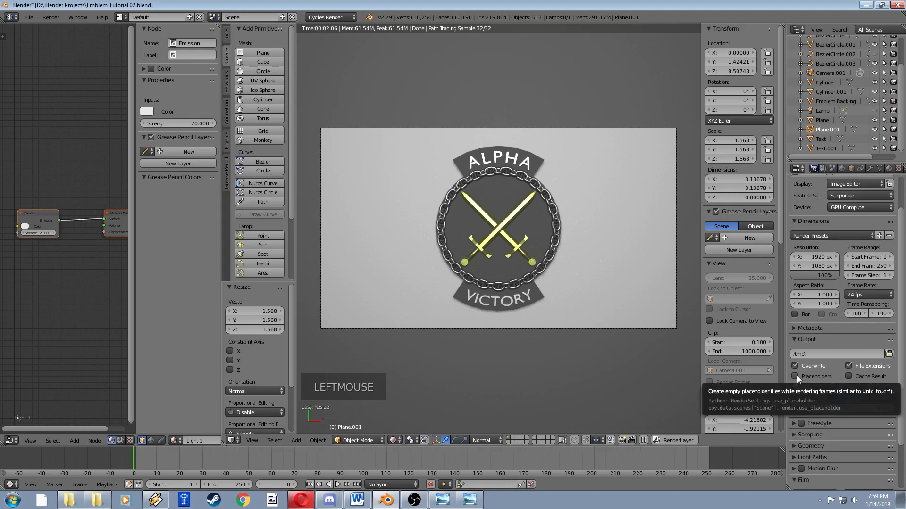
pyautogui.scroll(-2, 797, 375)
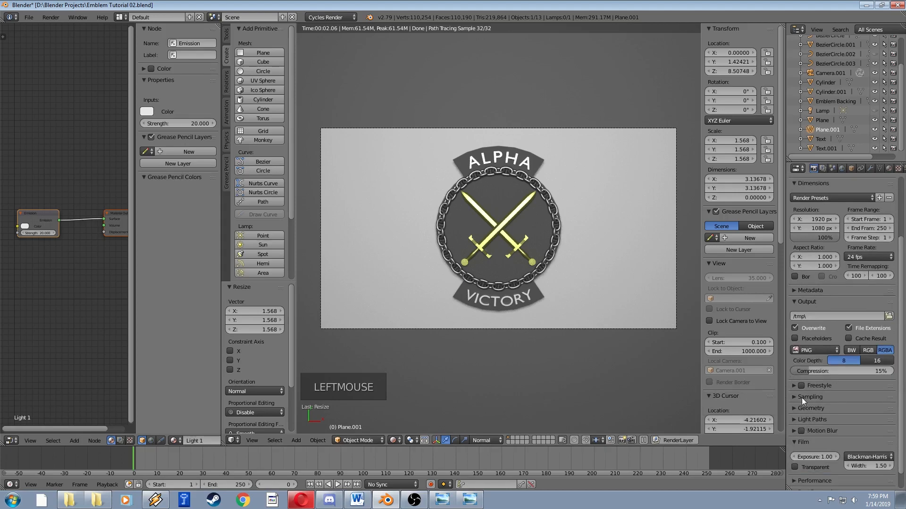
pyautogui.click(802, 398)
pyautogui.scroll(-4, 807, 381)
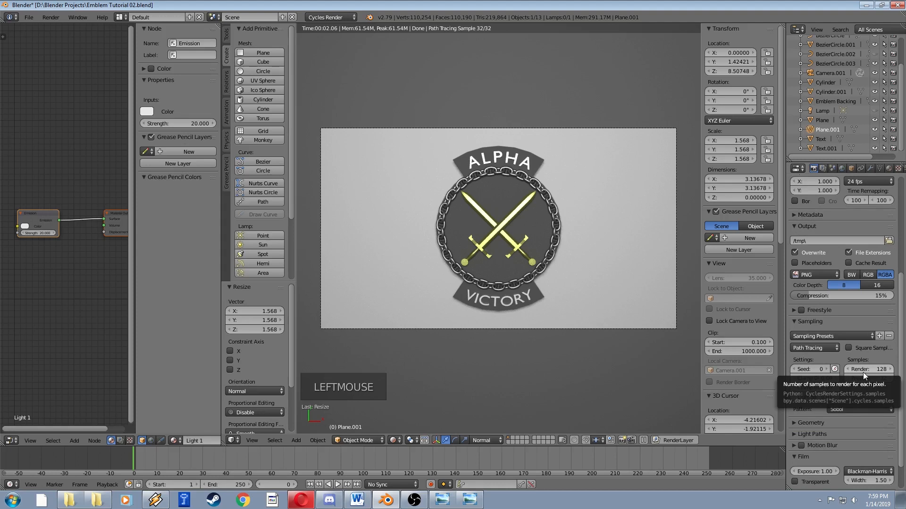
# - Examine the emblem, background plane and light plane in the rendered preview from several angled views
pyautogui.moveTo(529, 290); pyautogui.dragTo(554, 247, button='middle')
pyautogui.keyDown('shift'); pyautogui.moveTo(541, 297); pyautogui.dragTo(488, 97, button='middle'); pyautogui.keyUp('shift')
pyautogui.scroll(-4, 538, 217)
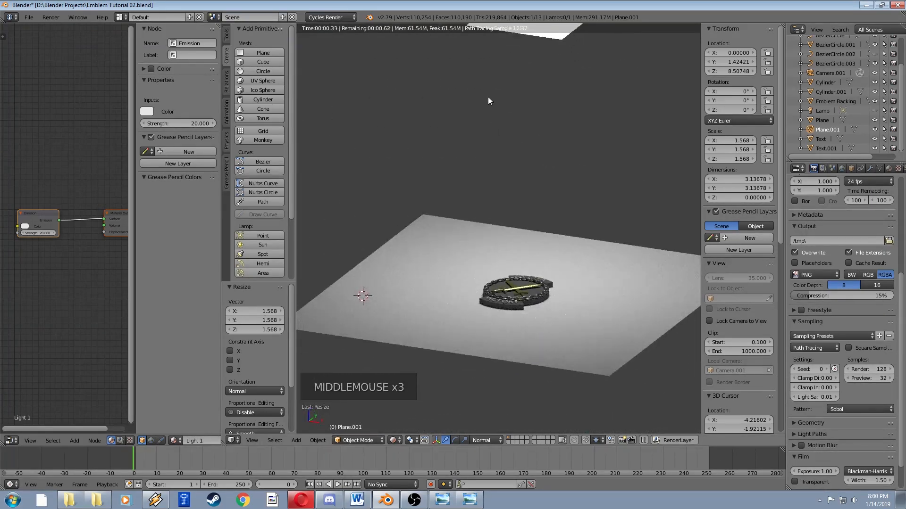
pyautogui.moveTo(526, 26); pyautogui.dragTo(533, 176, button='middle')
pyautogui.moveTo(515, 31); pyautogui.dragTo(523, 231, button='middle')
pyautogui.moveTo(548, 203); pyautogui.dragTo(532, 256, button='middle')
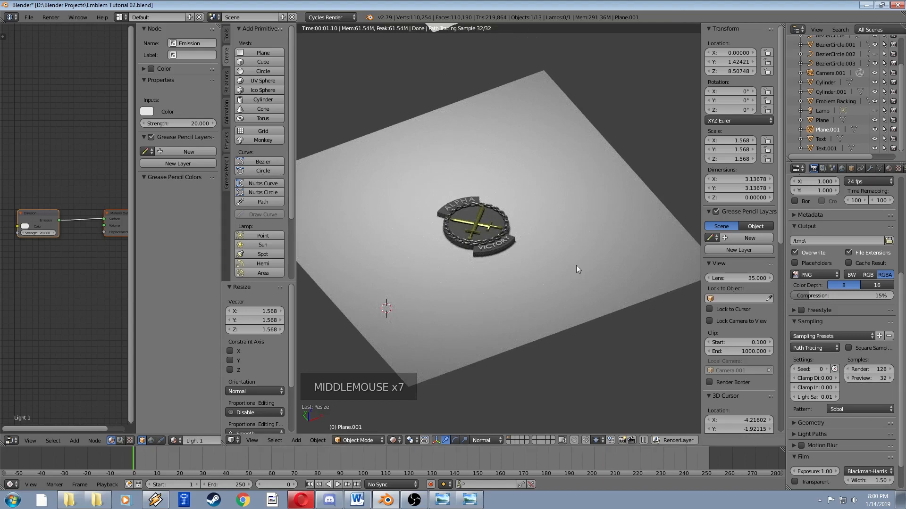
pyautogui.moveTo(576, 265); pyautogui.dragTo(554, 275, button='middle')
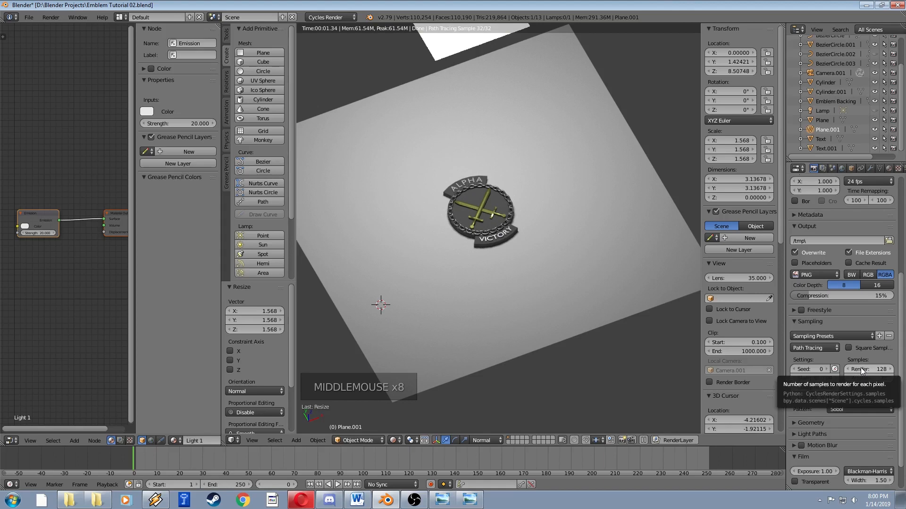
pyautogui.moveTo(562, 276); pyautogui.dragTo(533, 280, button='middle')
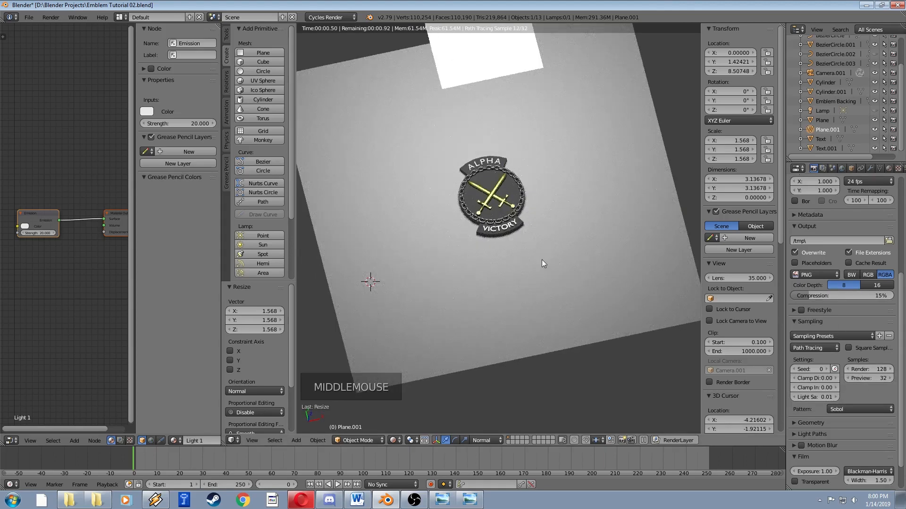
# - Set the number of render samples to 500
pyautogui.click(868, 369)
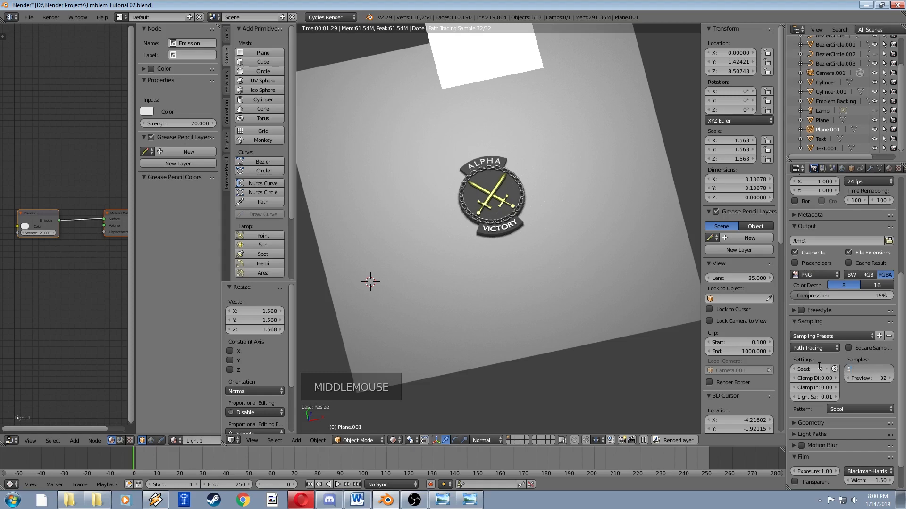
pyautogui.write('500')
pyautogui.press('Return')
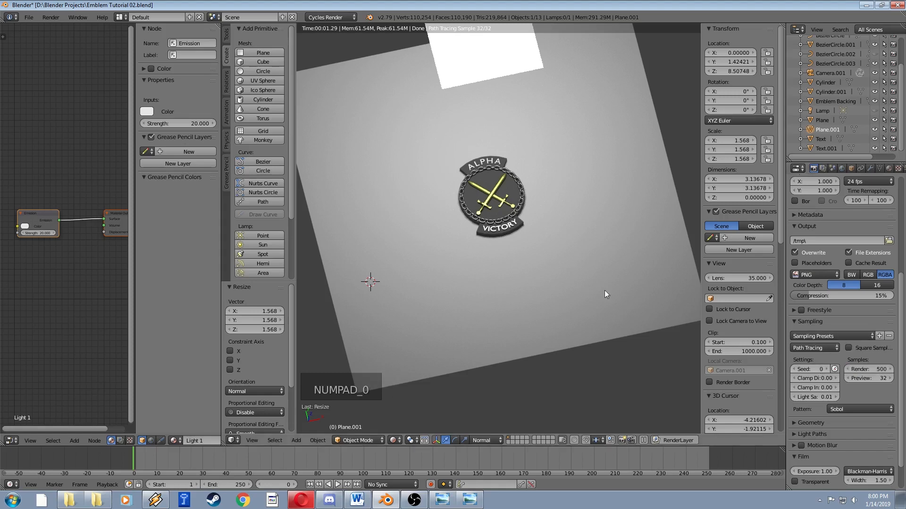
# - Inspect the rendered preview of the emblem through the camera, up close and in full frame
pyautogui.press('KP_0')
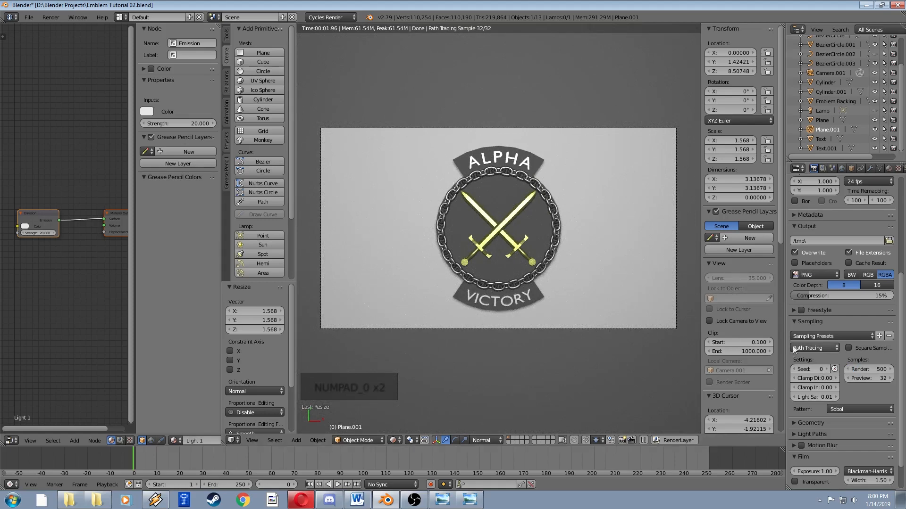
pyautogui.scroll(-3, 797, 346)
pyautogui.scroll(2, 585, 272)
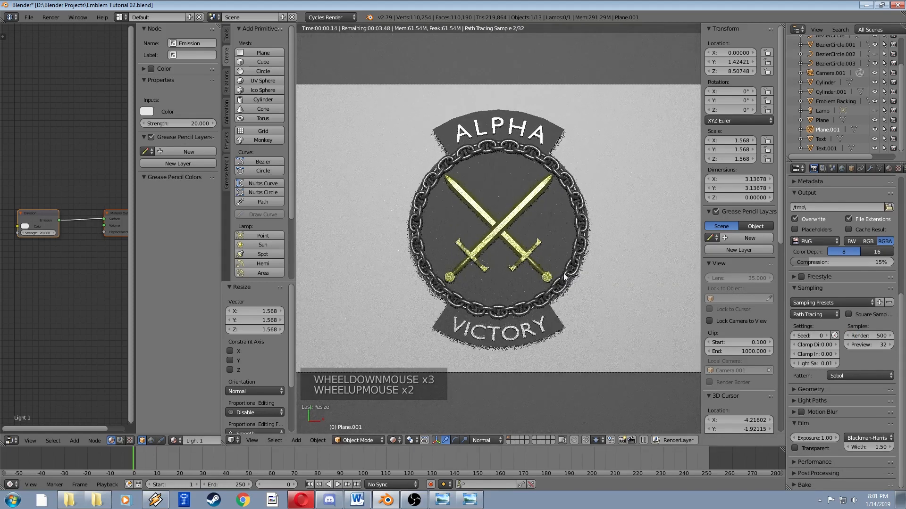
pyautogui.scroll(1, 564, 274)
pyautogui.scroll(-1, 568, 271)
pyautogui.keyDown('shift'); pyautogui.moveTo(573, 269); pyautogui.dragTo(574, 270, button='middle'); pyautogui.keyUp('shift')
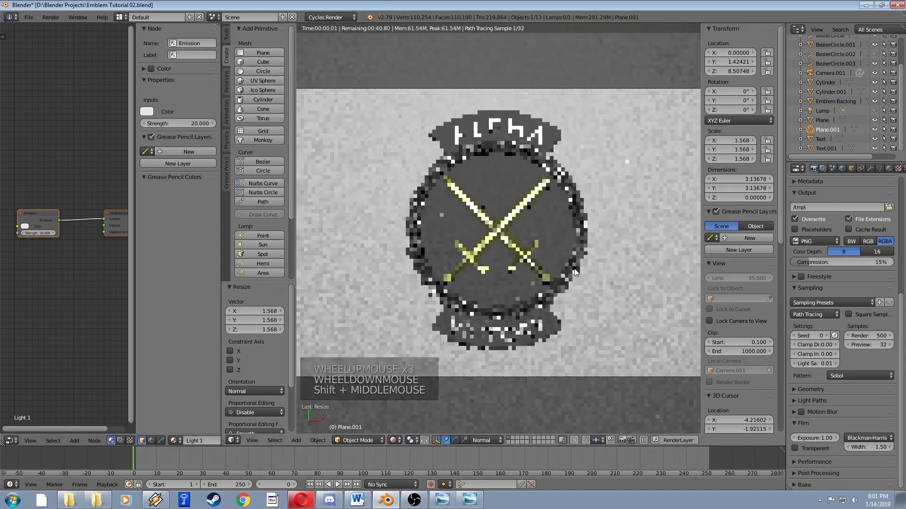
pyautogui.scroll(-1, 585, 269)
pyautogui.scroll(-2, 852, 327)
pyautogui.scroll(1, 852, 327)
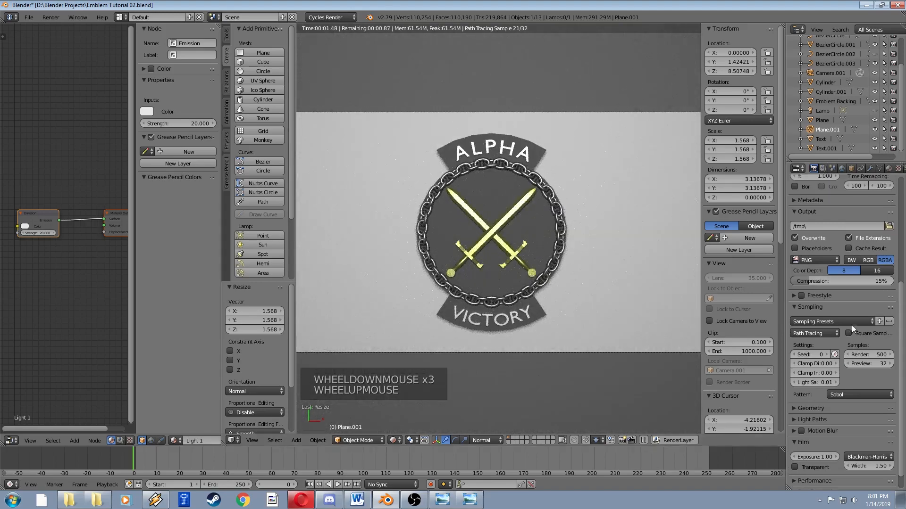
# - Start a full-resolution render of the emblem from the camera and cancel it partway
pyautogui.scroll(8, 851, 325)
pyautogui.click(807, 195)
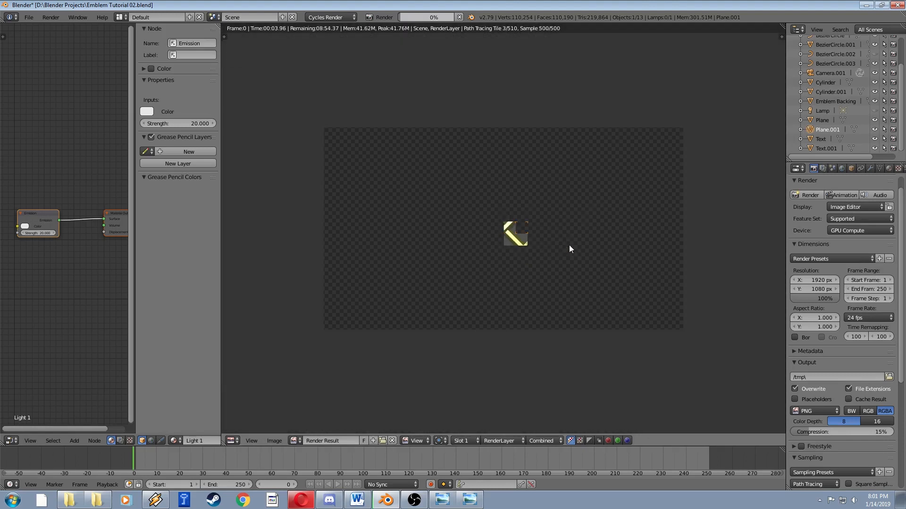
pyautogui.scroll(-1, 569, 249)
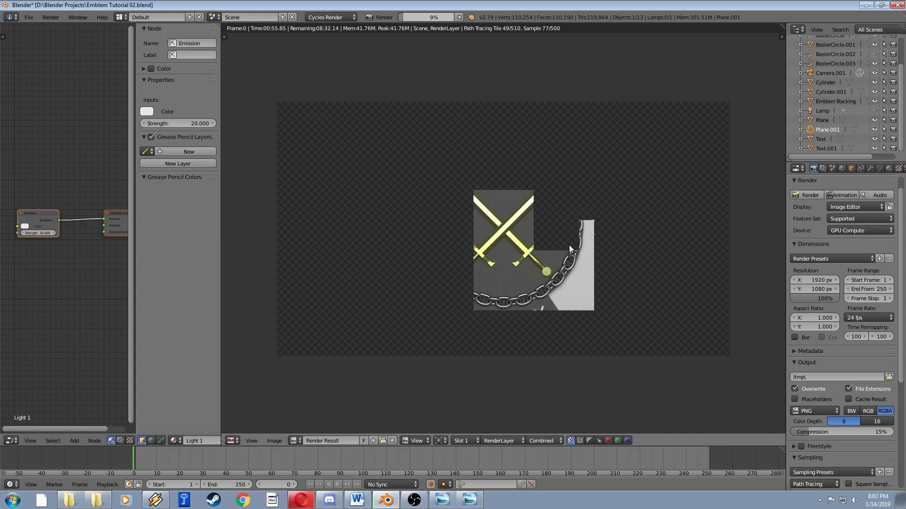
pyautogui.press('Escape')
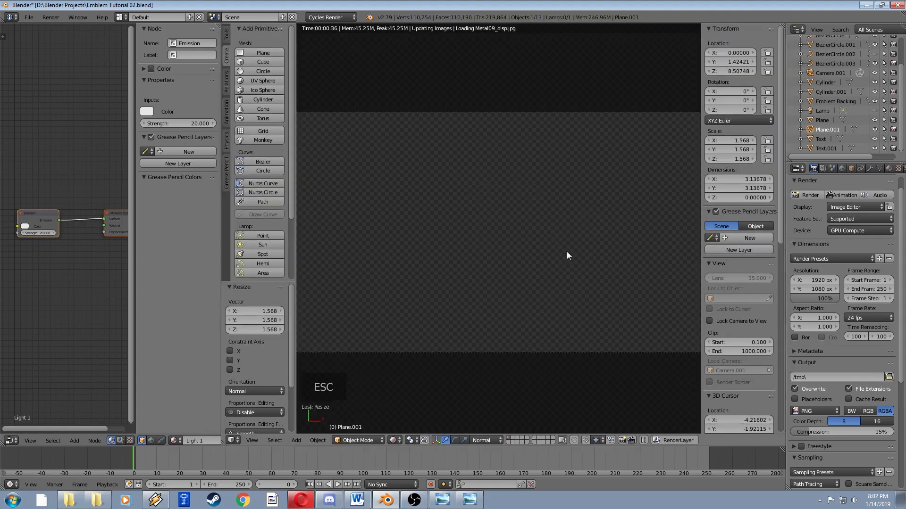
# - Set the number of render samples to 100
pyautogui.scroll(-6, 865, 341)
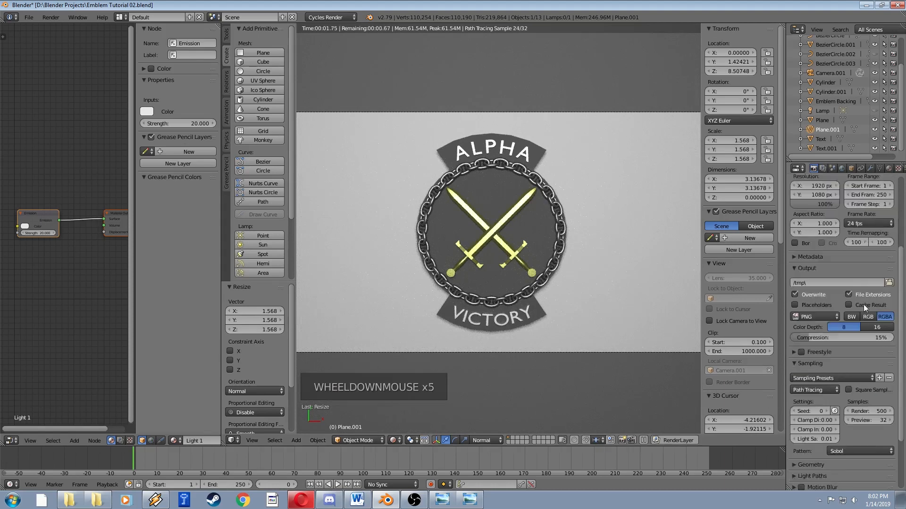
pyautogui.click(872, 392)
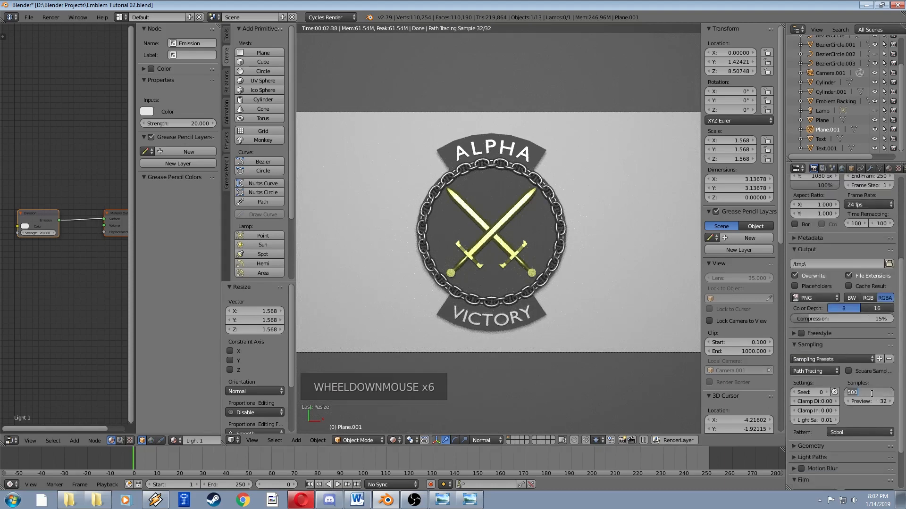
pyautogui.press('Return')
# - Start the final image render of the emblem scene with the reduced sample count
pyautogui.scroll(4, 839, 340)
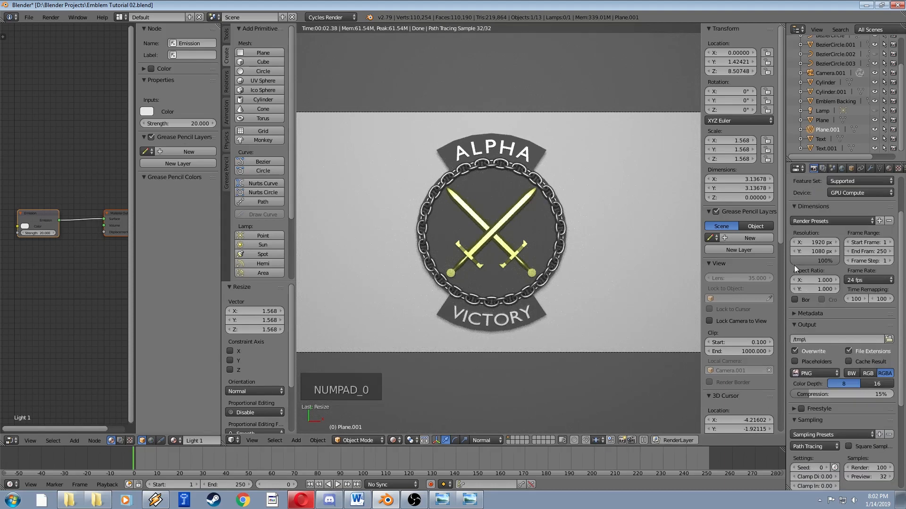
pyautogui.scroll(4, 542, 347)
pyautogui.scroll(-5, 552, 344)
pyautogui.scroll(5, 838, 287)
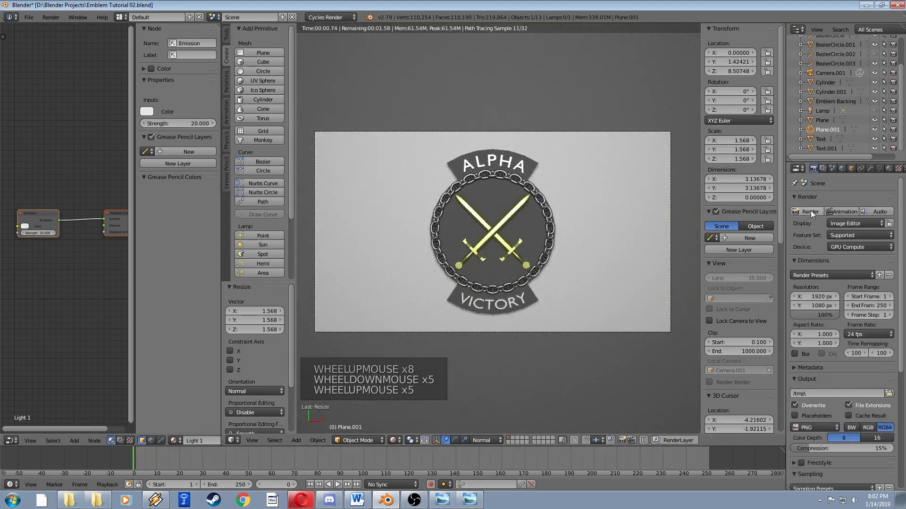
pyautogui.click(808, 212)
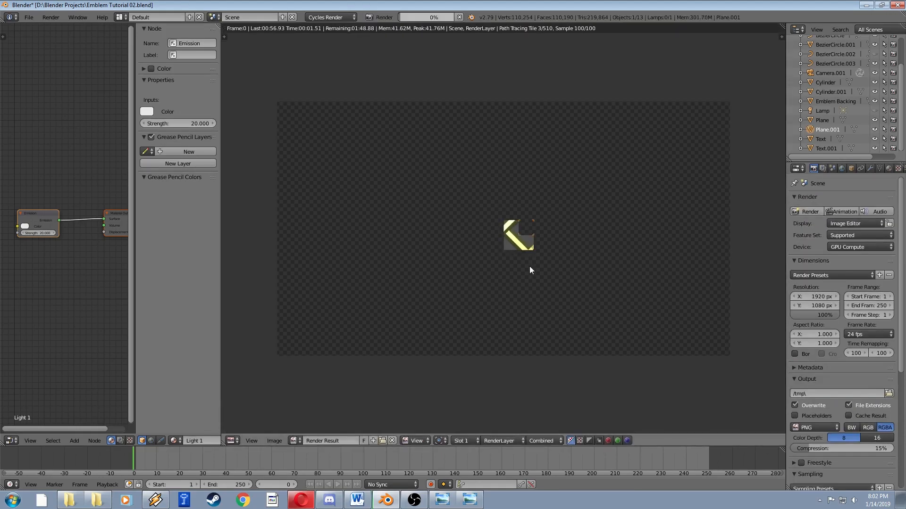